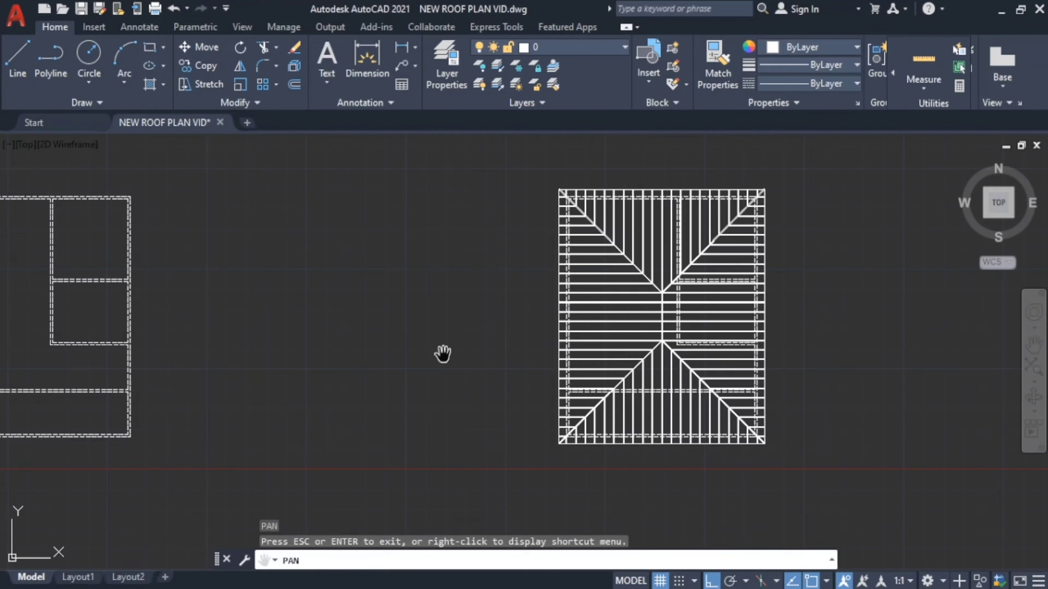
Pan and zoom to frame the house floor plan beside the reference roof plan.
scroll(443, 353, down, 4)
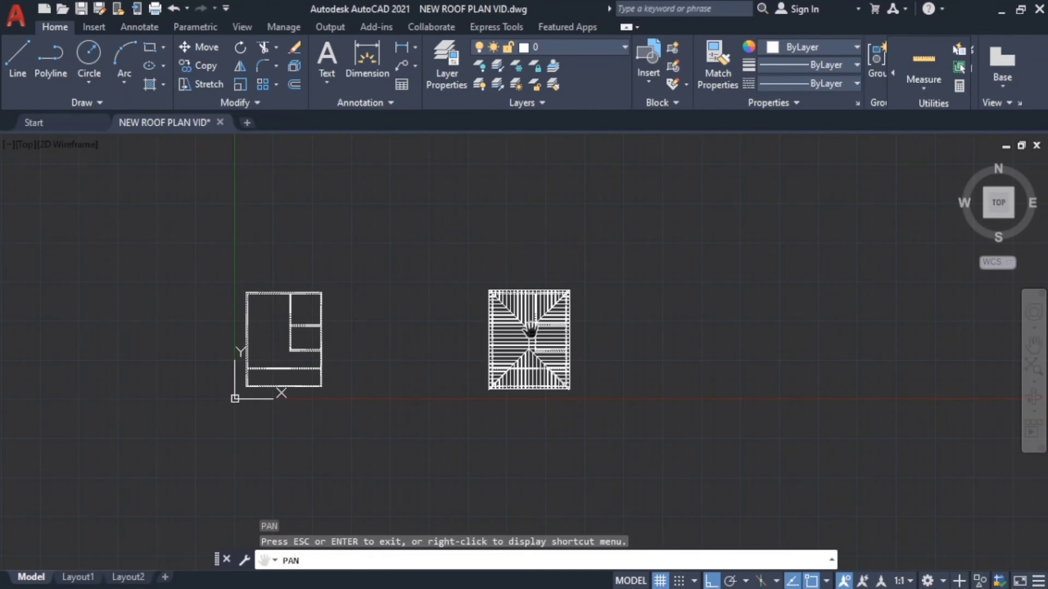
scroll(531, 330, up, 4)
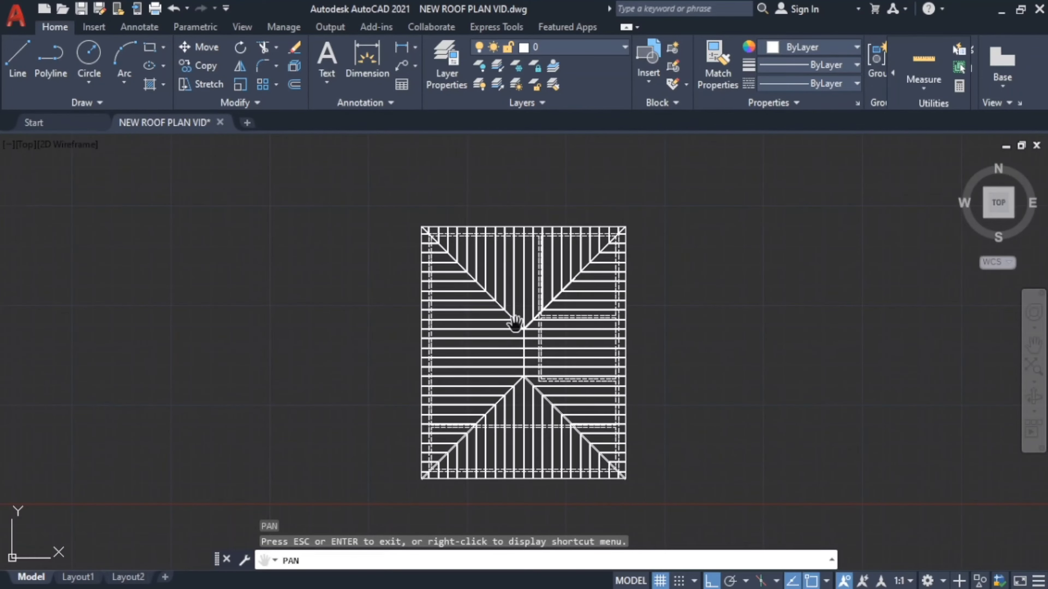
scroll(161, 347, down, 4)
drag(161, 346, 339, 346)
scroll(271, 362, up, 5)
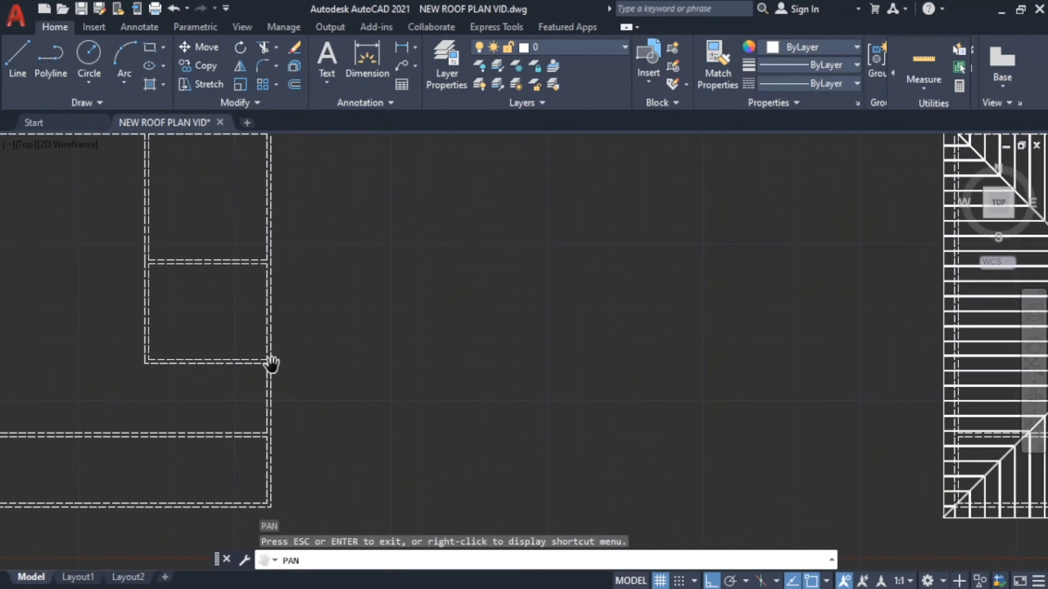
drag(358, 342, 597, 339)
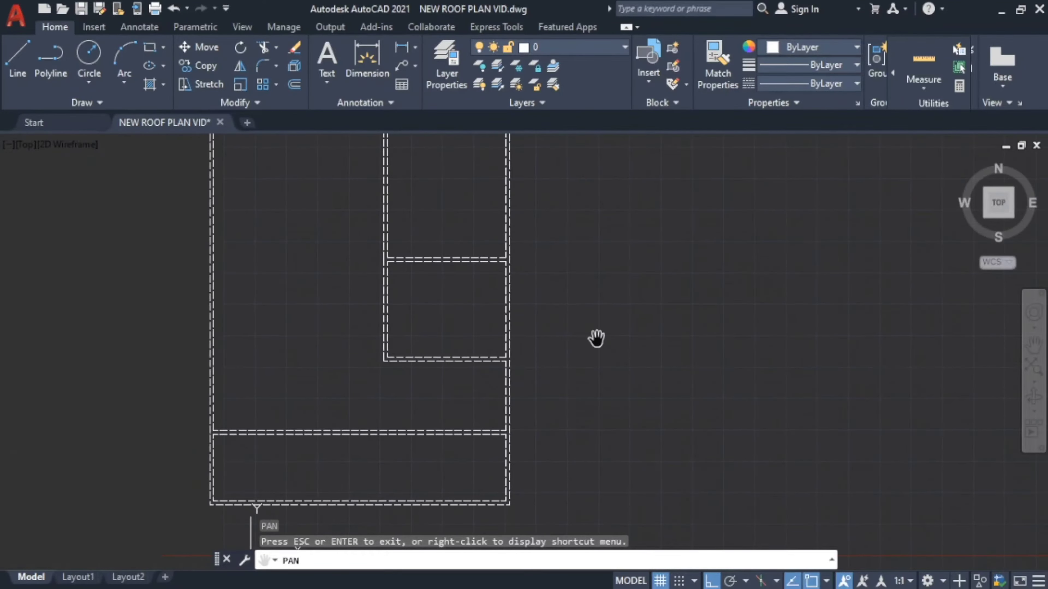
scroll(411, 349, down, 2)
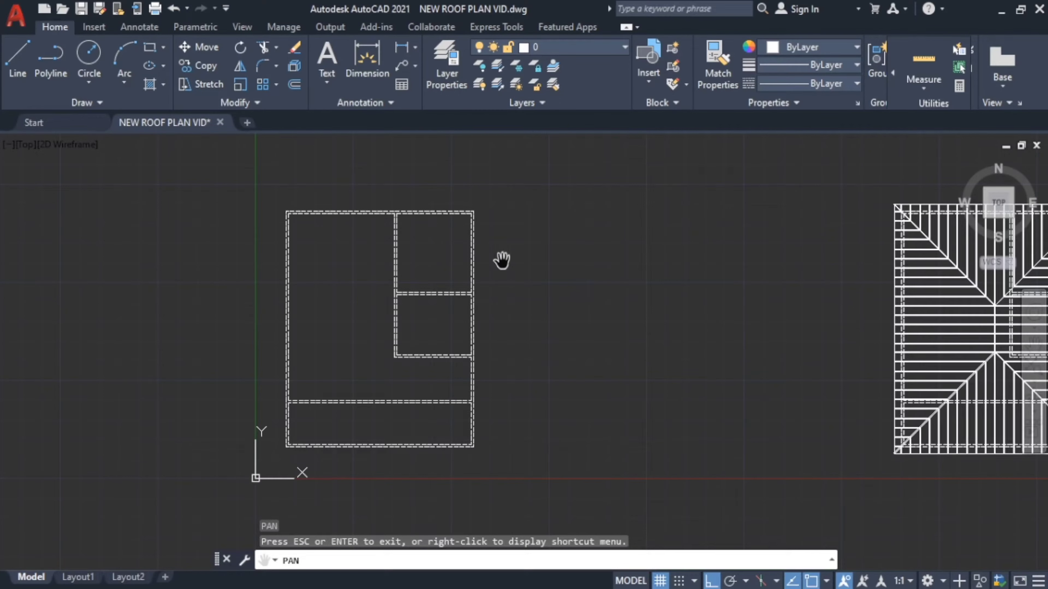
Start a line 450 beyond the floor plan's top corner.
key(Escape)
click(18, 57)
text(450)
key(Return)
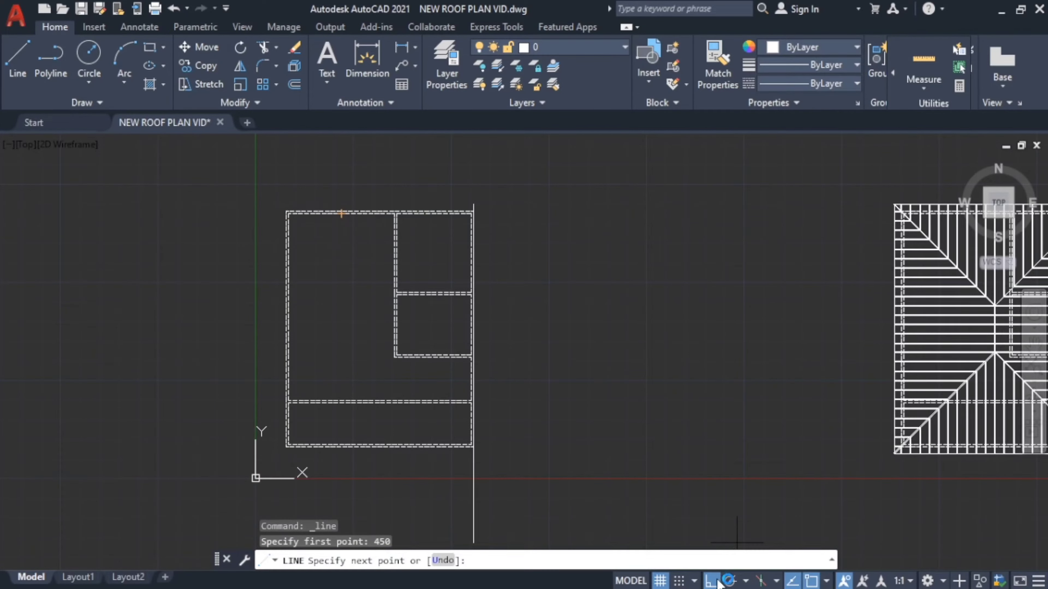
Finish the horizontal roof-edge line running above the floor plan's top wall.
click(272, 203)
key(Escape)
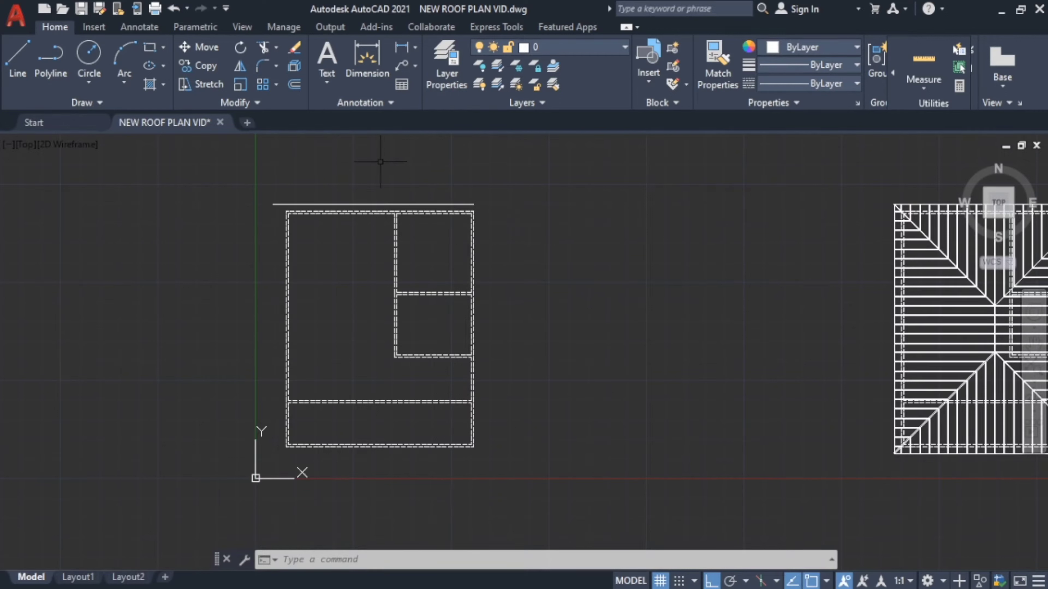
click(16, 58)
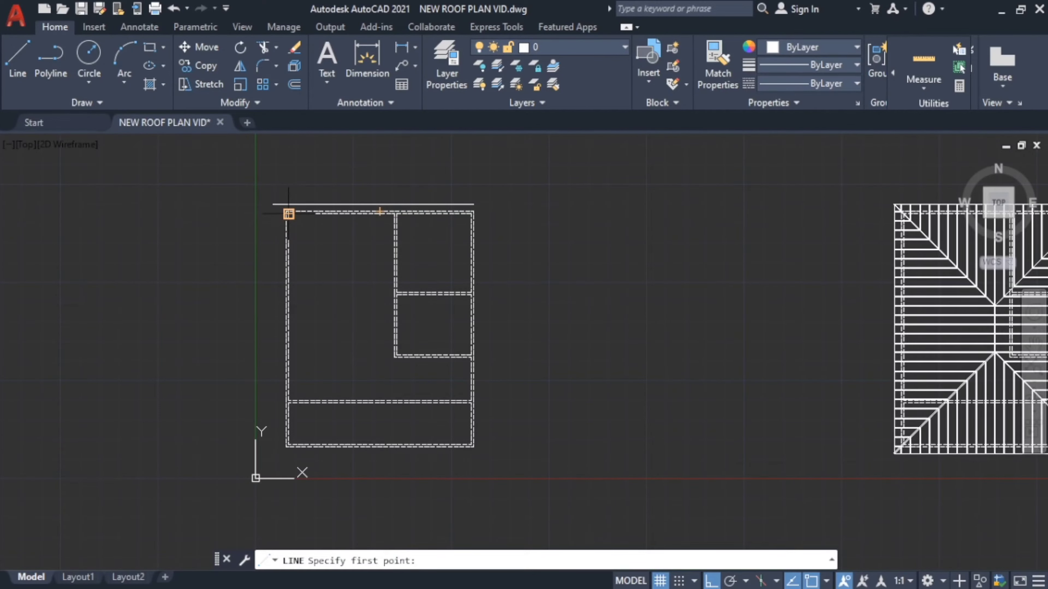
Draw a vertical roof-edge line 450 outside the plan's left side.
scroll(289, 214, up, 6)
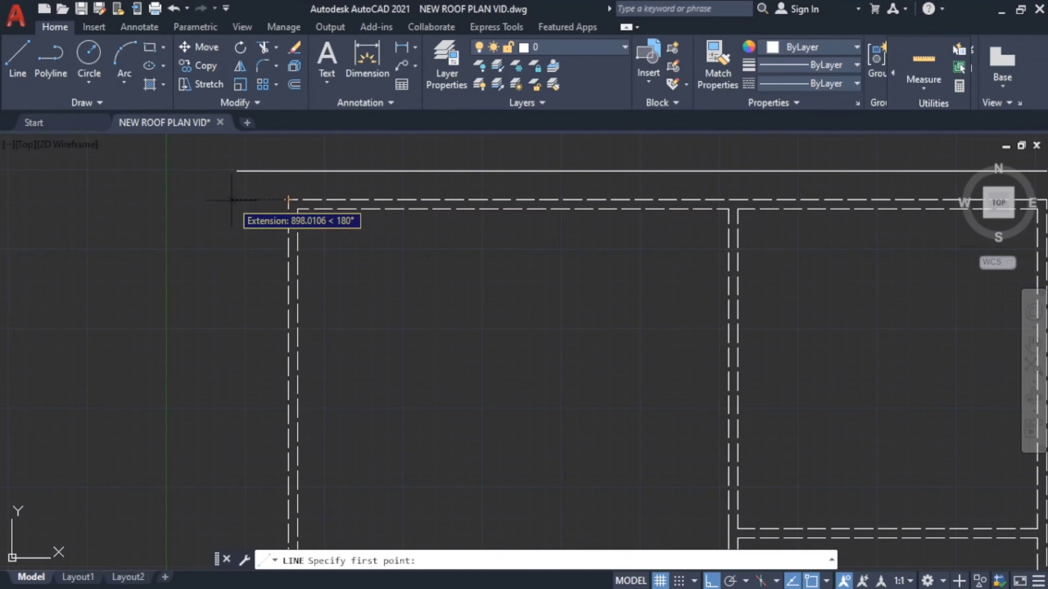
text(450)
key(Return)
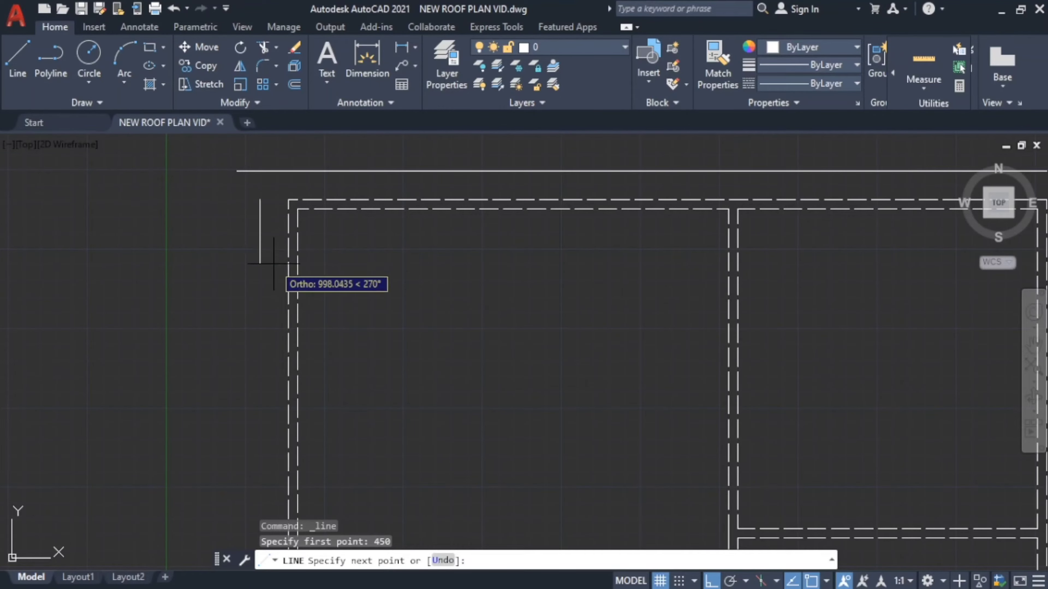
scroll(268, 263, down, 4)
scroll(274, 367, down, 5)
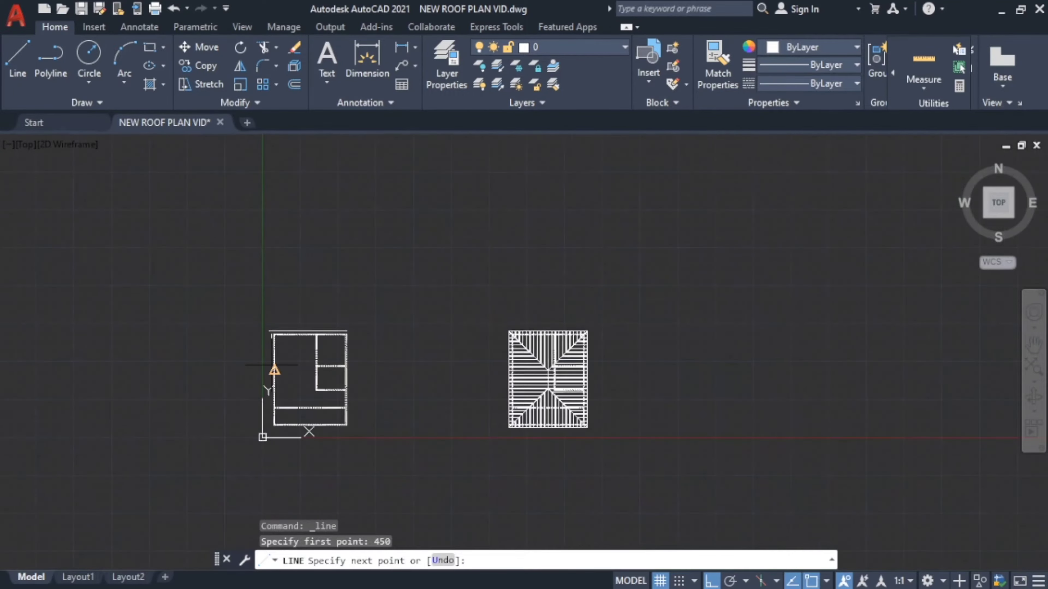
scroll(273, 419, up, 5)
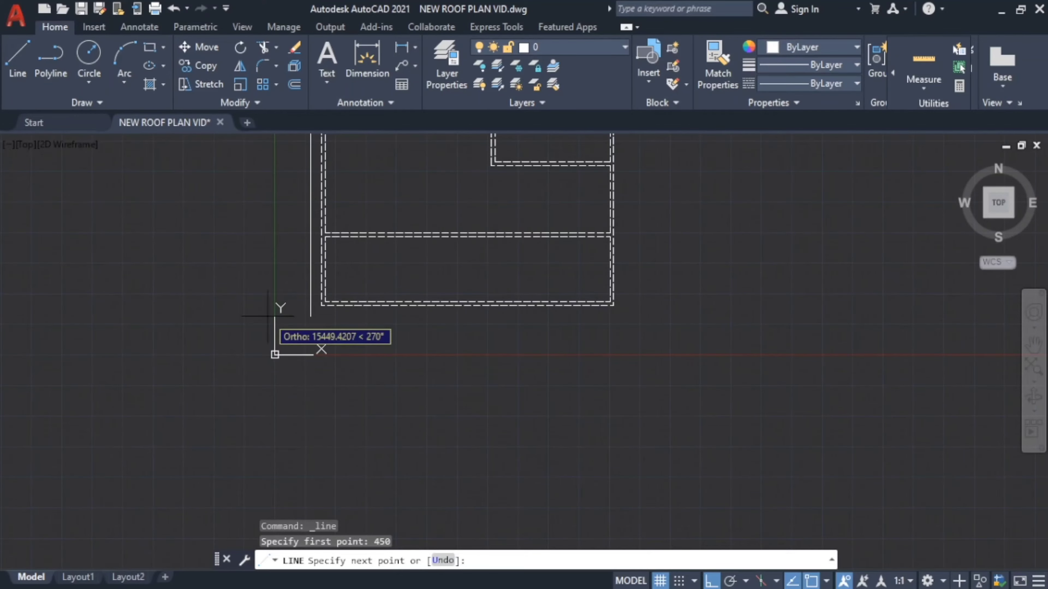
click(310, 324)
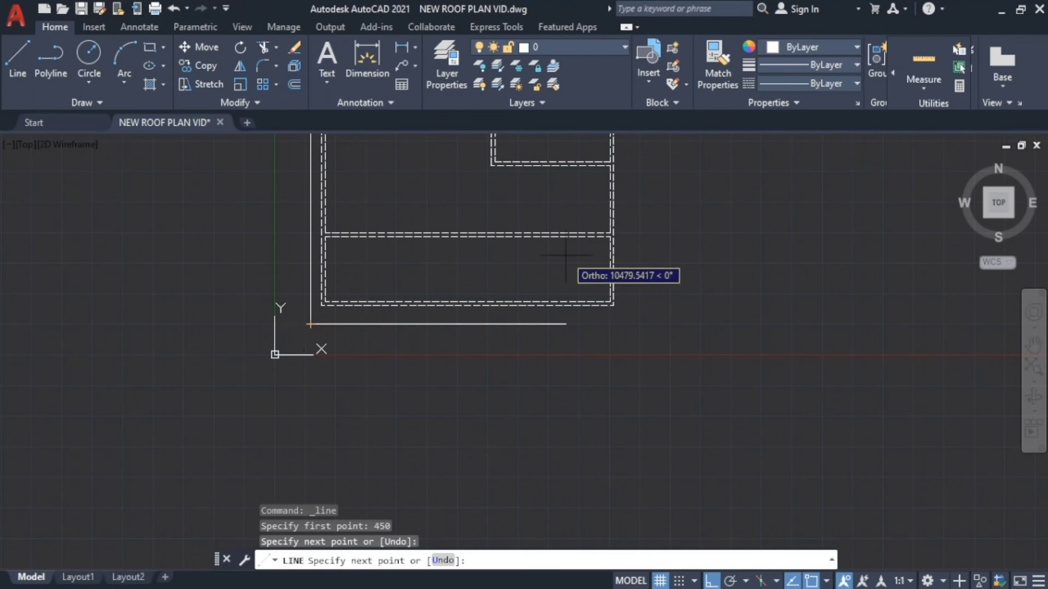
key(Escape)
Stretch the side line's top end to the top line and trim the corner clean.
scroll(403, 206, down, 5)
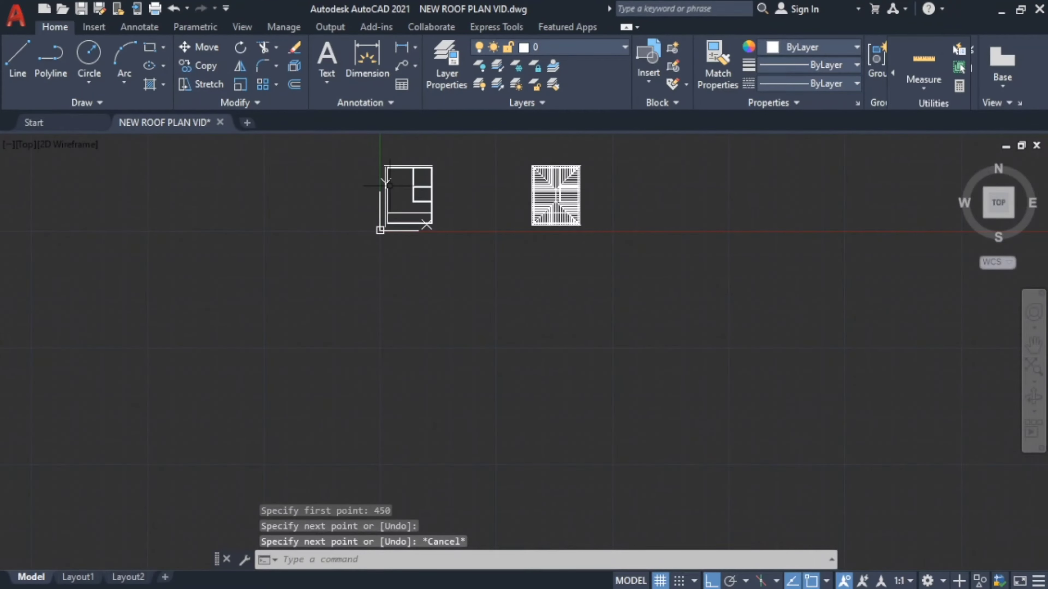
scroll(388, 184, up, 2)
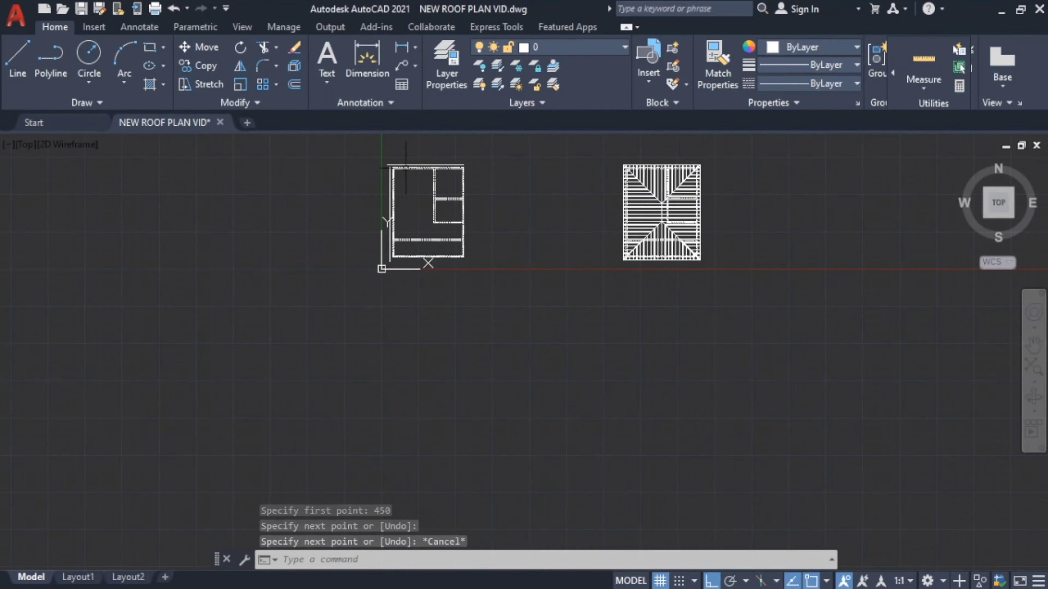
scroll(402, 165, up, 5)
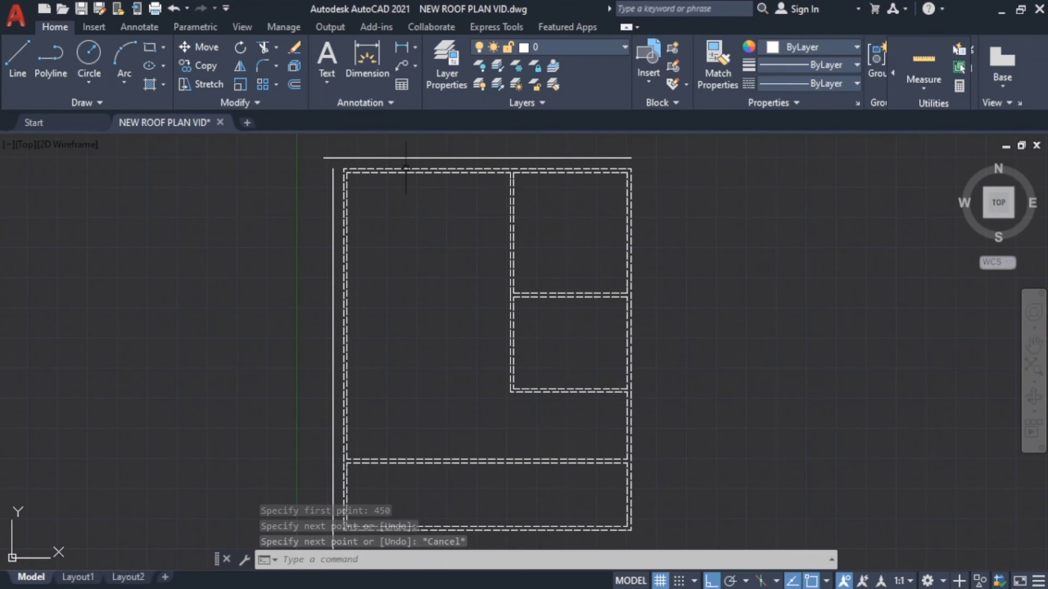
click(333, 179)
click(333, 169)
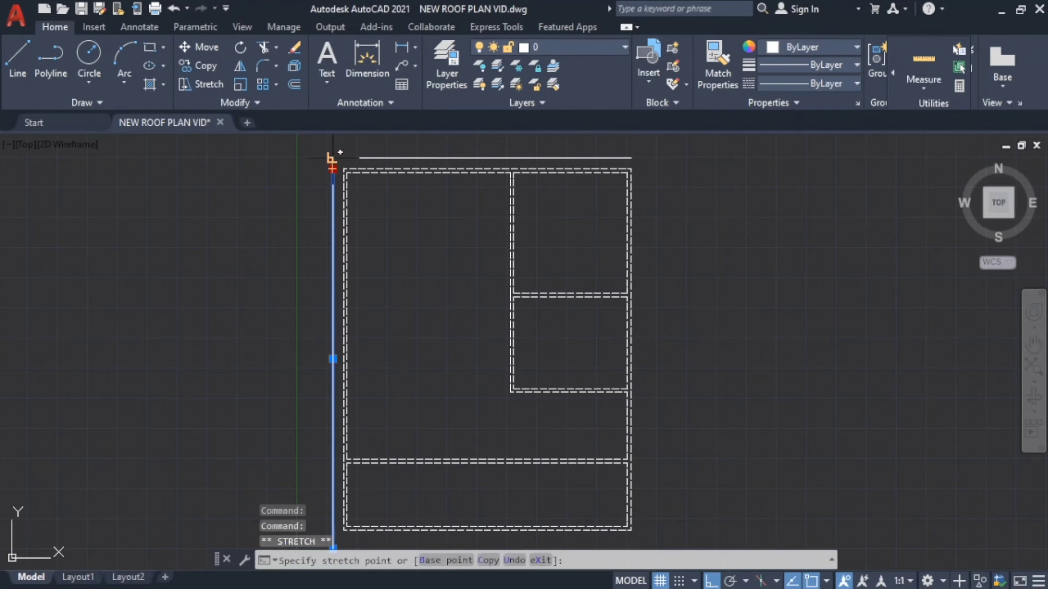
click(333, 158)
key(Escape)
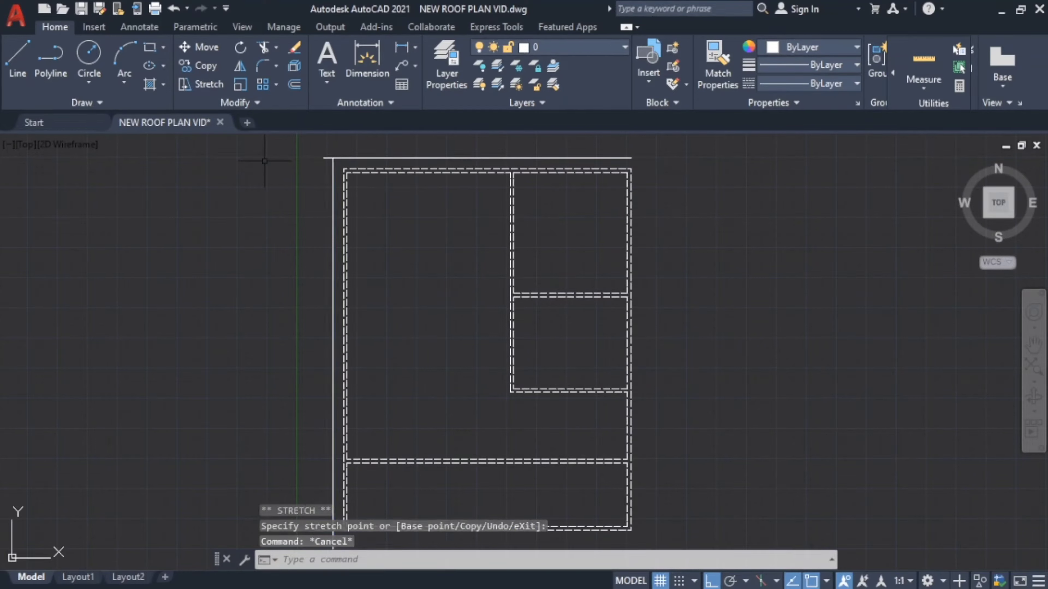
key(Escape)
text(tr)
key(Return)
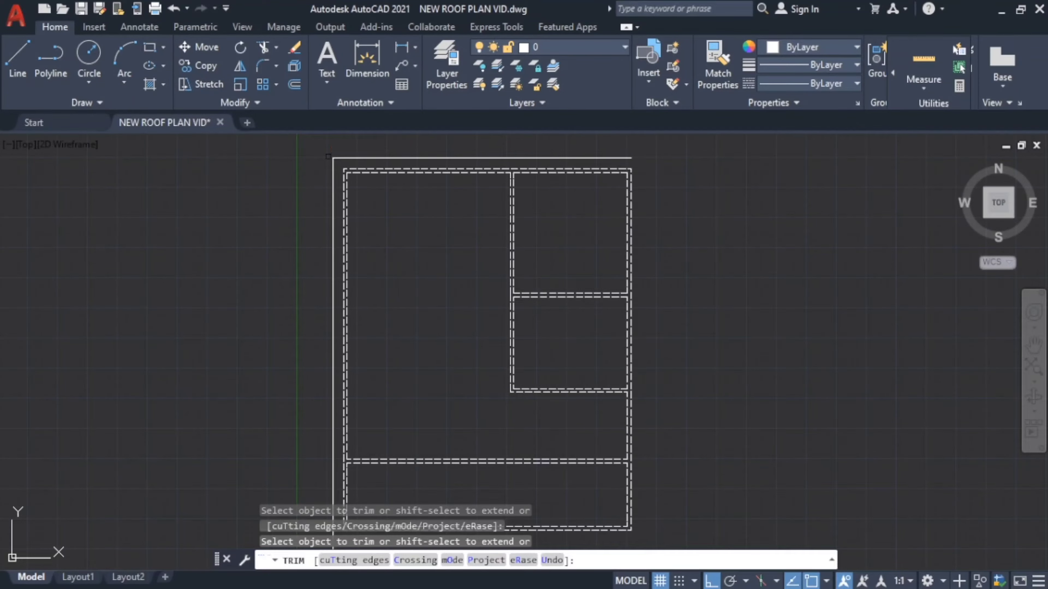
key(Escape)
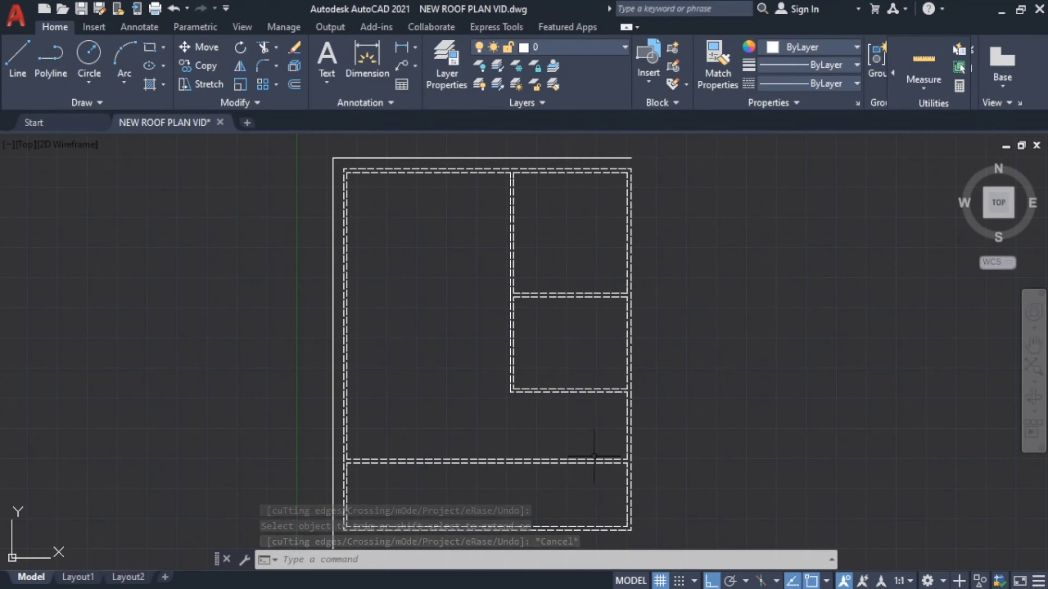
Enable midpoint snap and mirror the top roof line about the side line's midpoint, keeping the original.
click(430, 157)
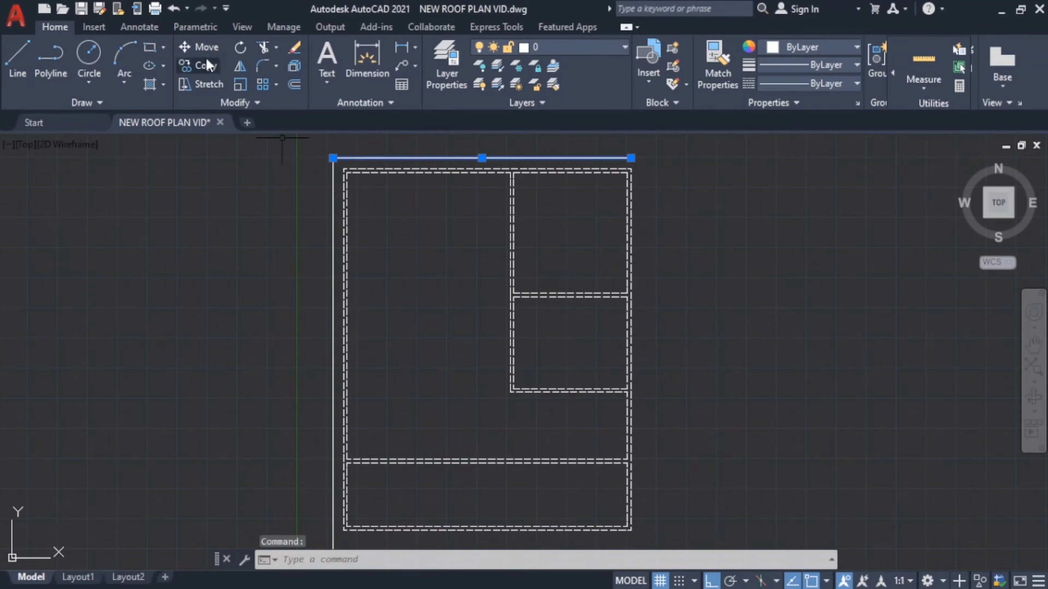
click(239, 65)
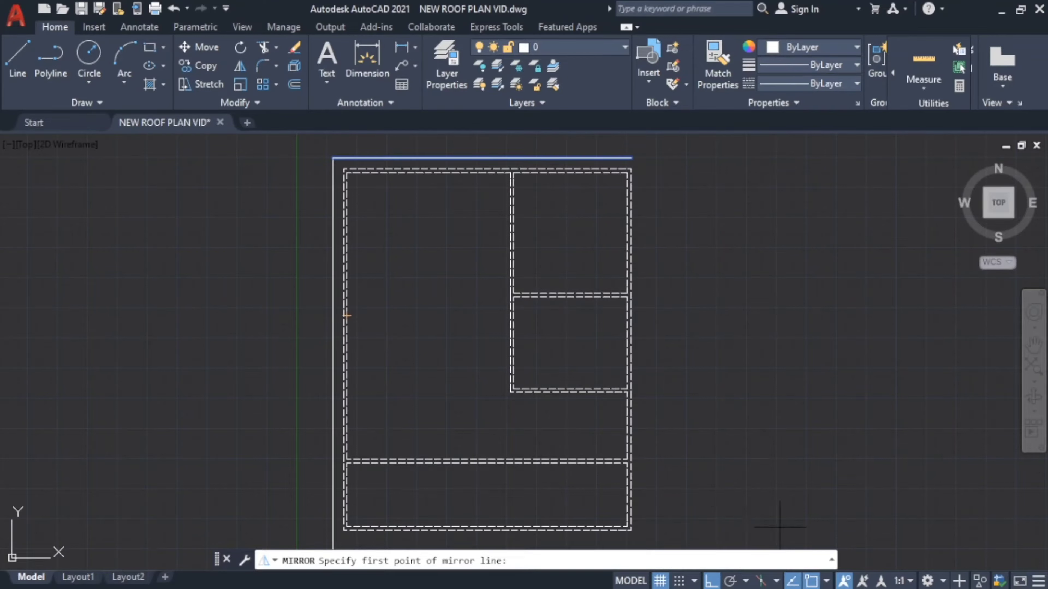
click(826, 582)
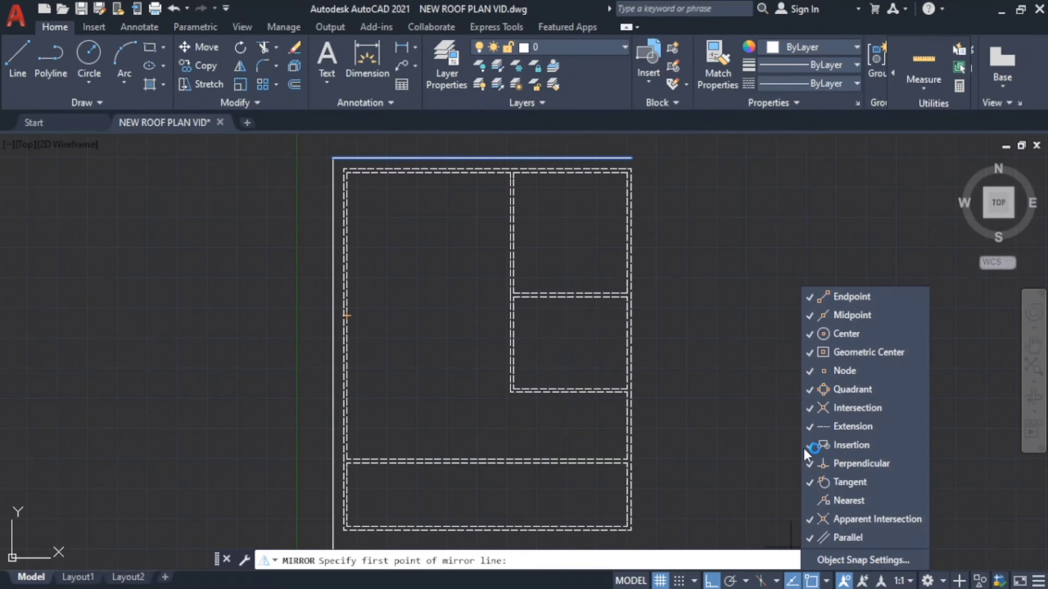
click(821, 315)
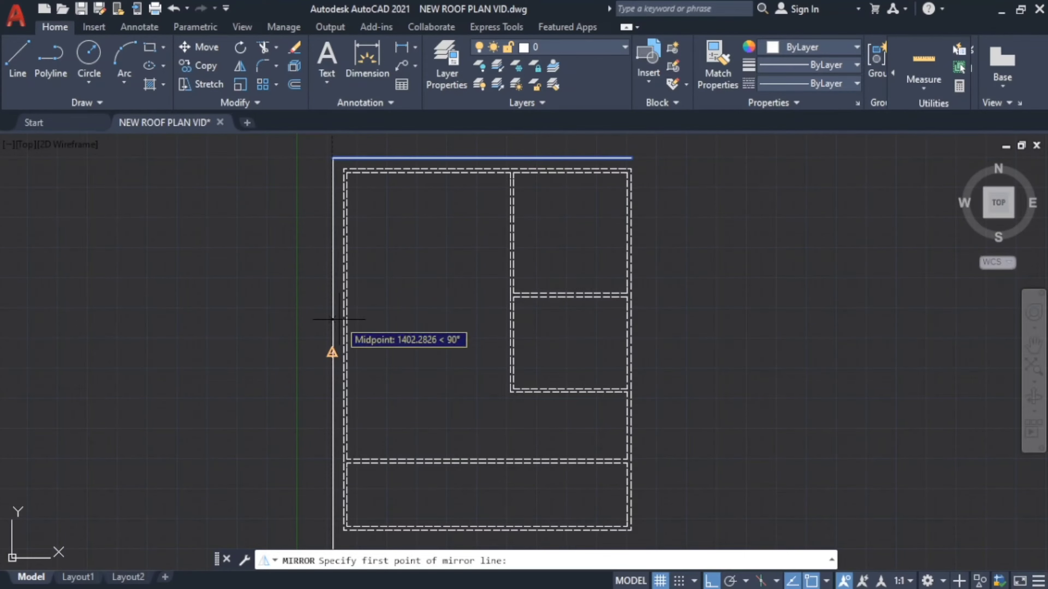
scroll(340, 318, up, 4)
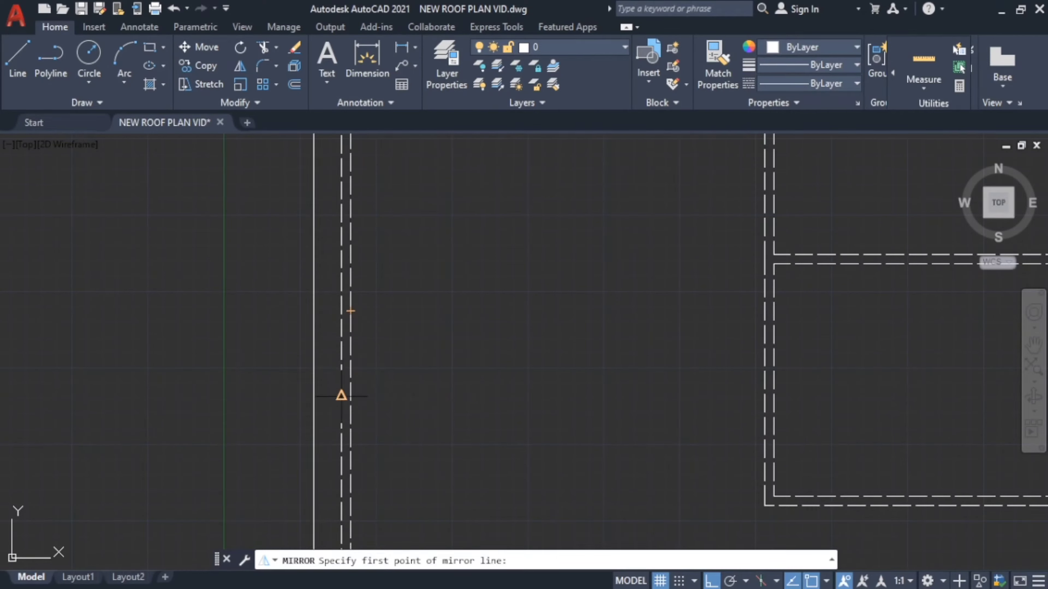
click(341, 396)
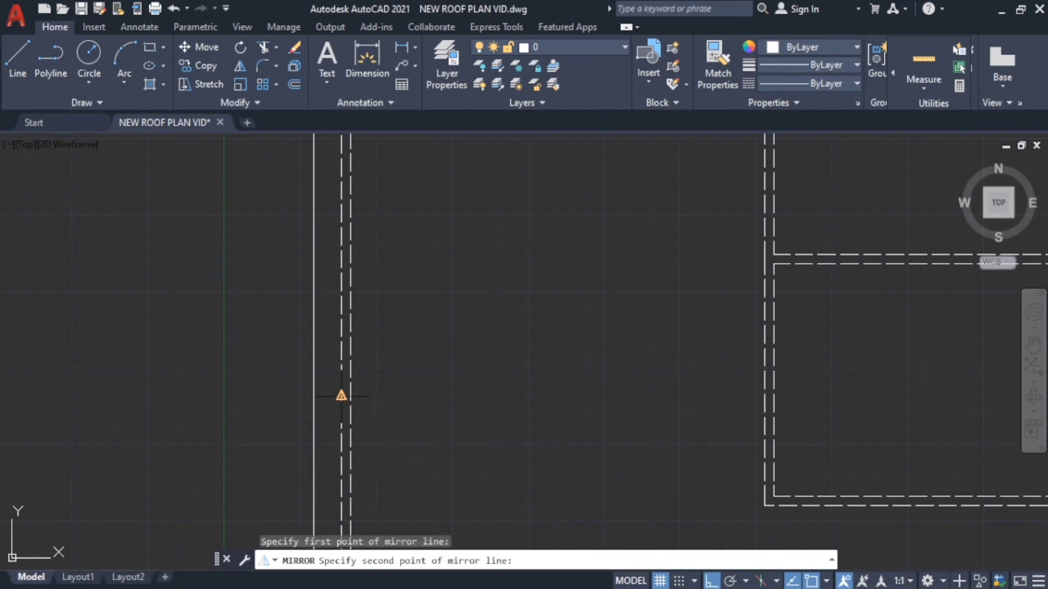
scroll(537, 397, down, 5)
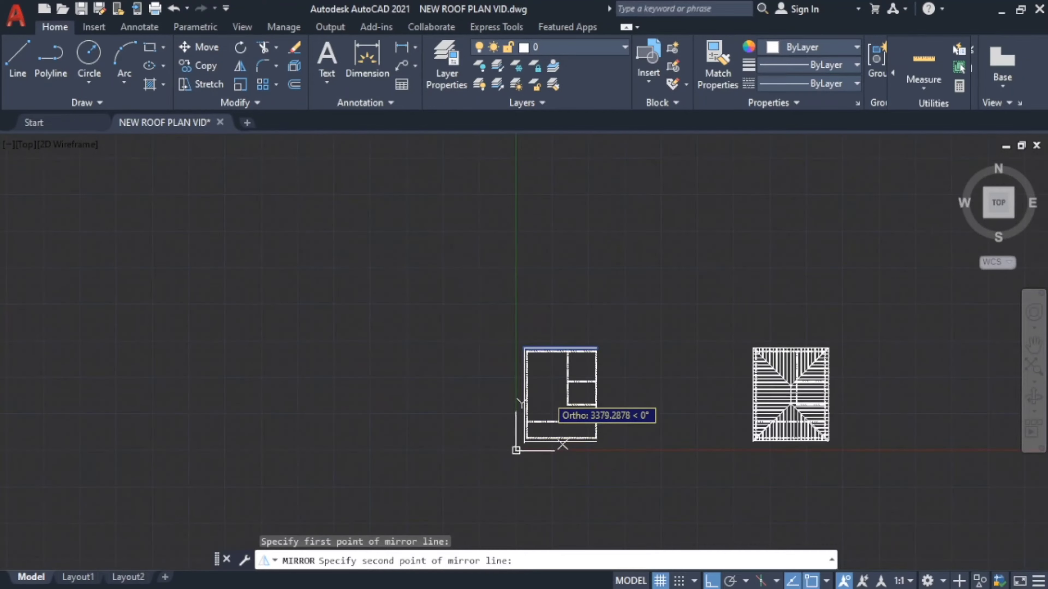
click(657, 399)
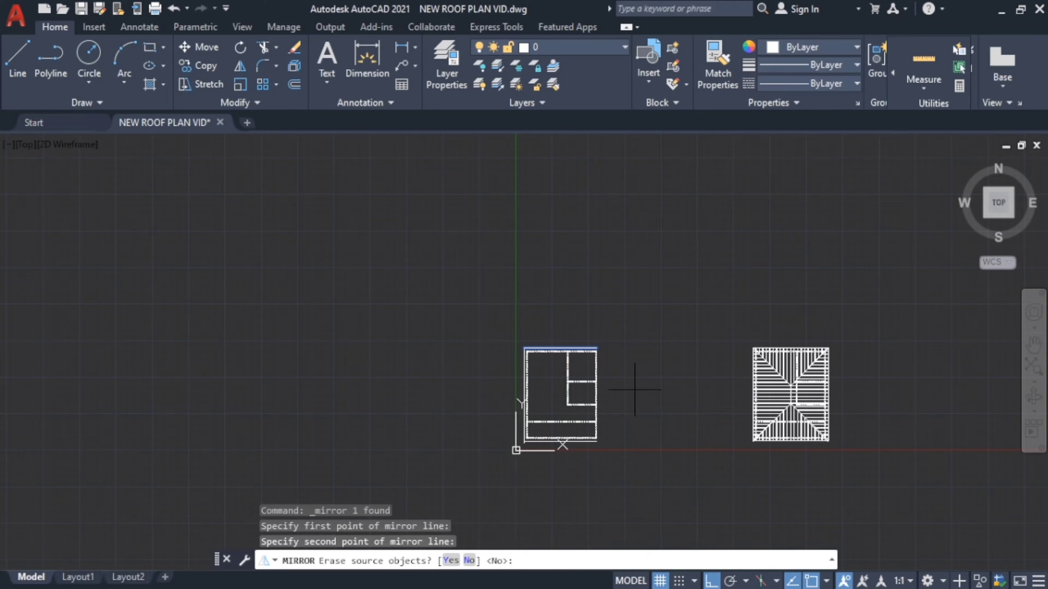
key(Return)
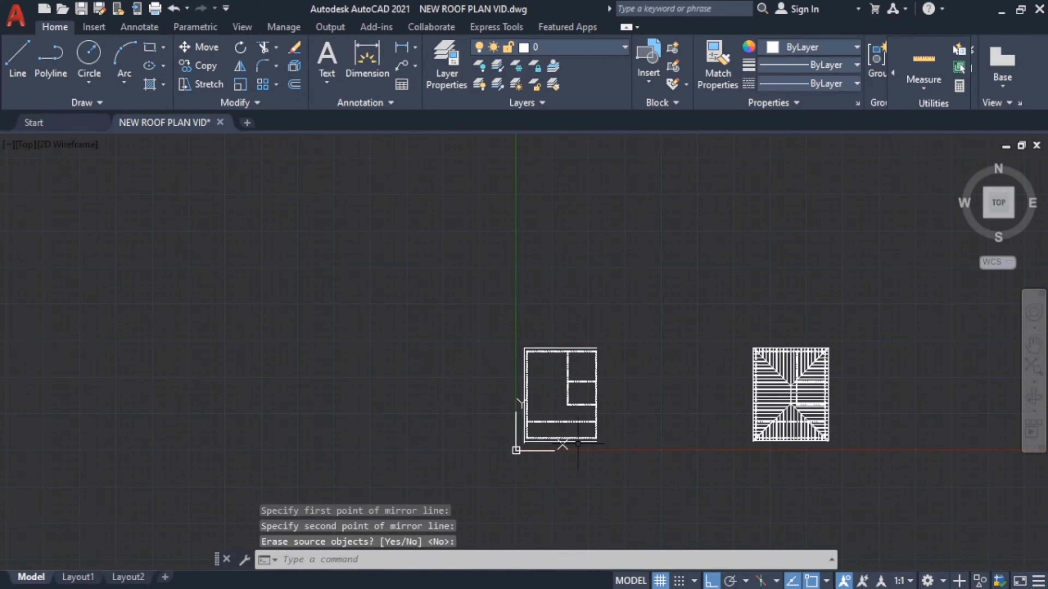
scroll(578, 444, up, 5)
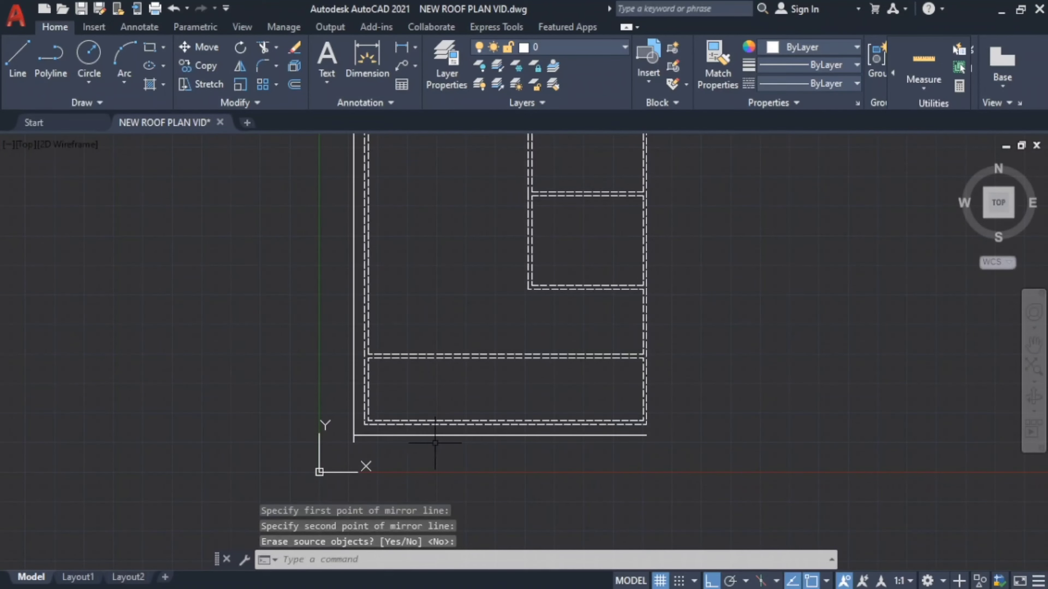
text(tr)
key(Return)
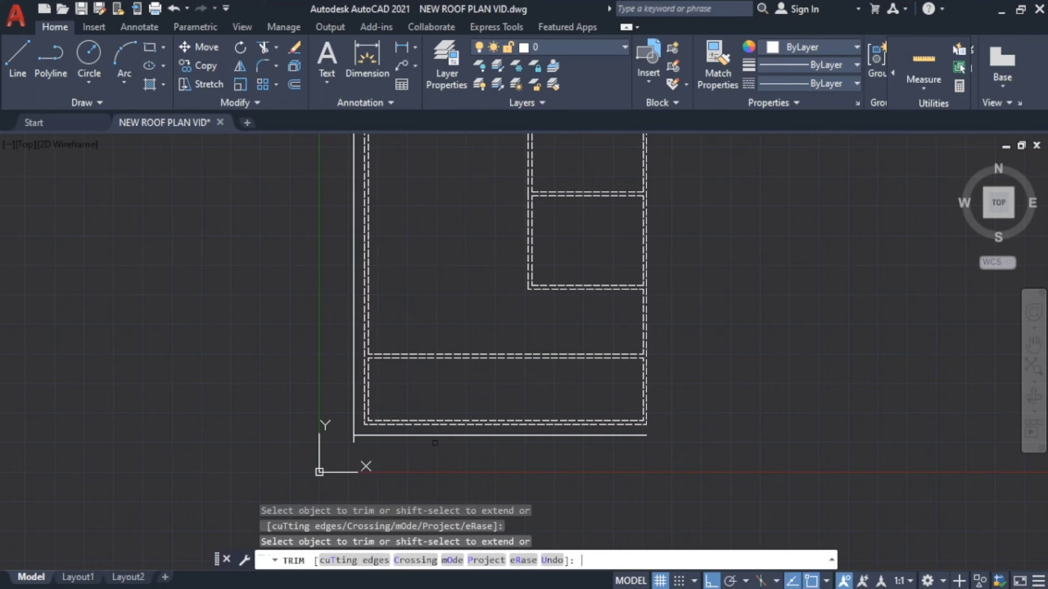
Trim the bottom-left corner stub and mirror the left edge to form the right roof edge.
click(352, 440)
key(Escape)
click(354, 347)
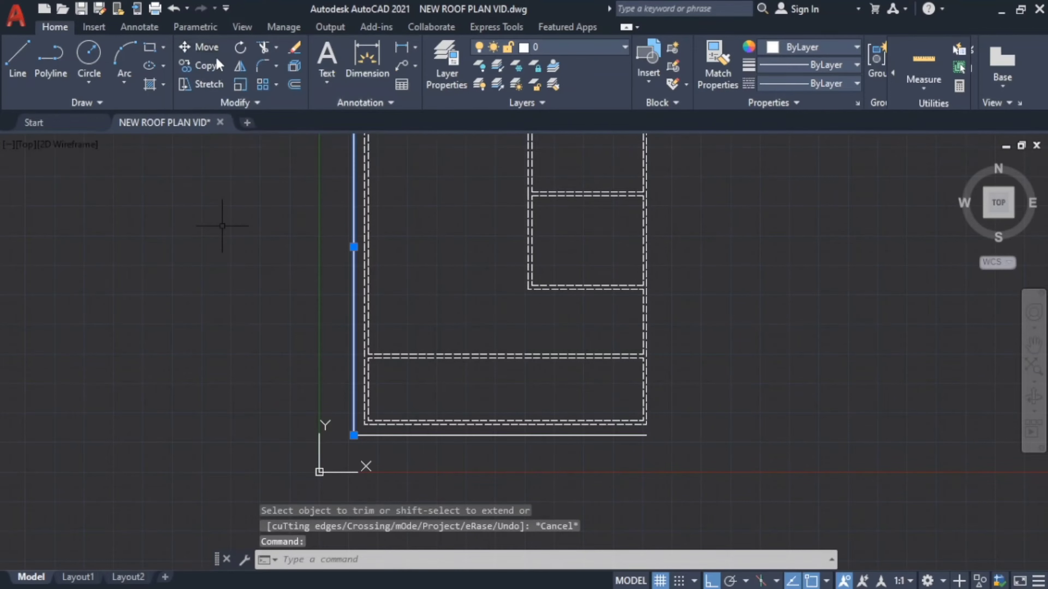
click(236, 66)
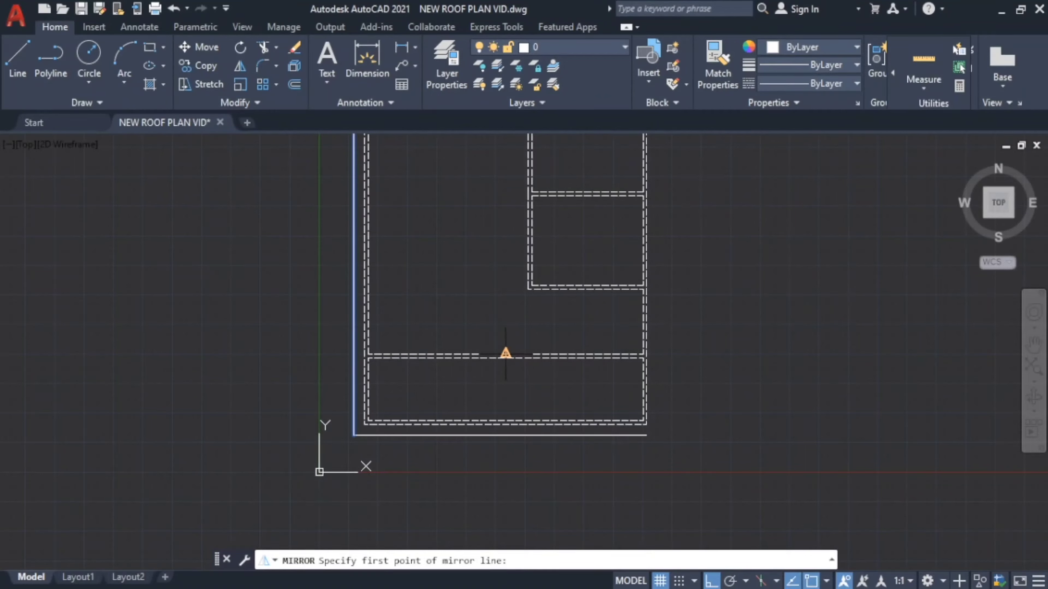
click(505, 353)
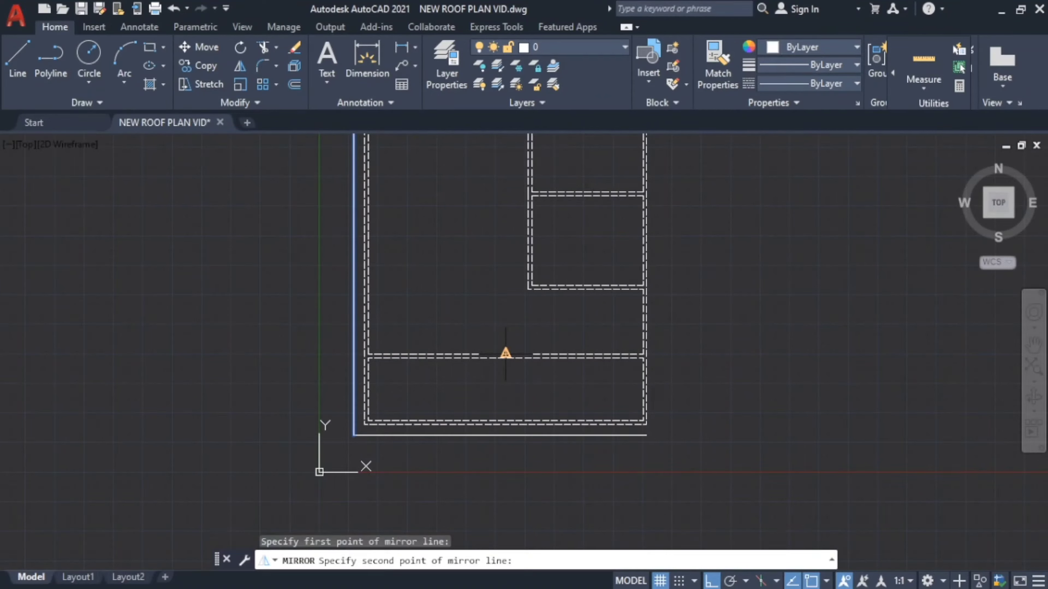
click(494, 250)
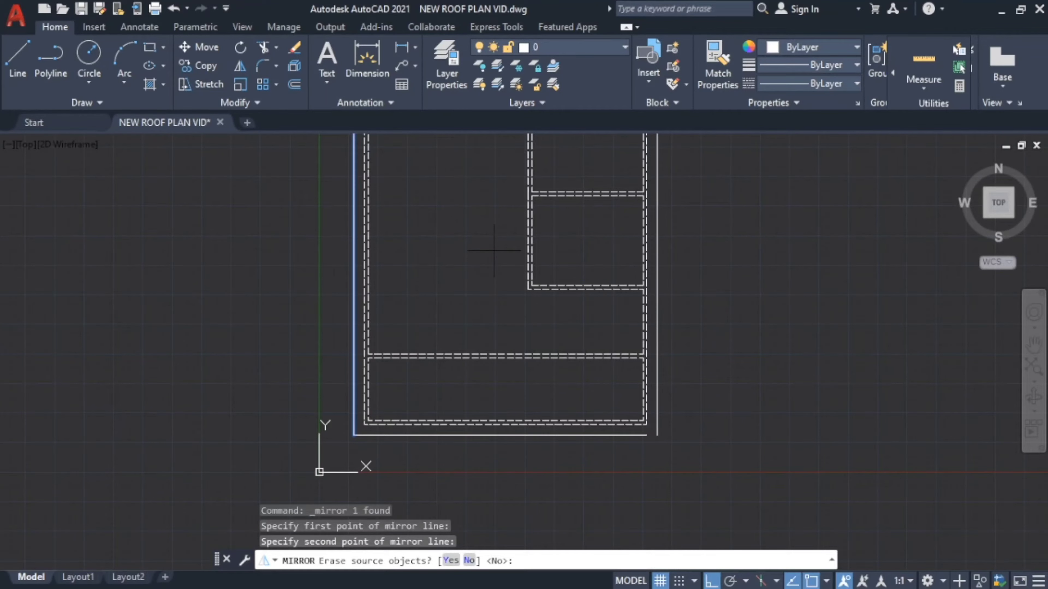
key(Return)
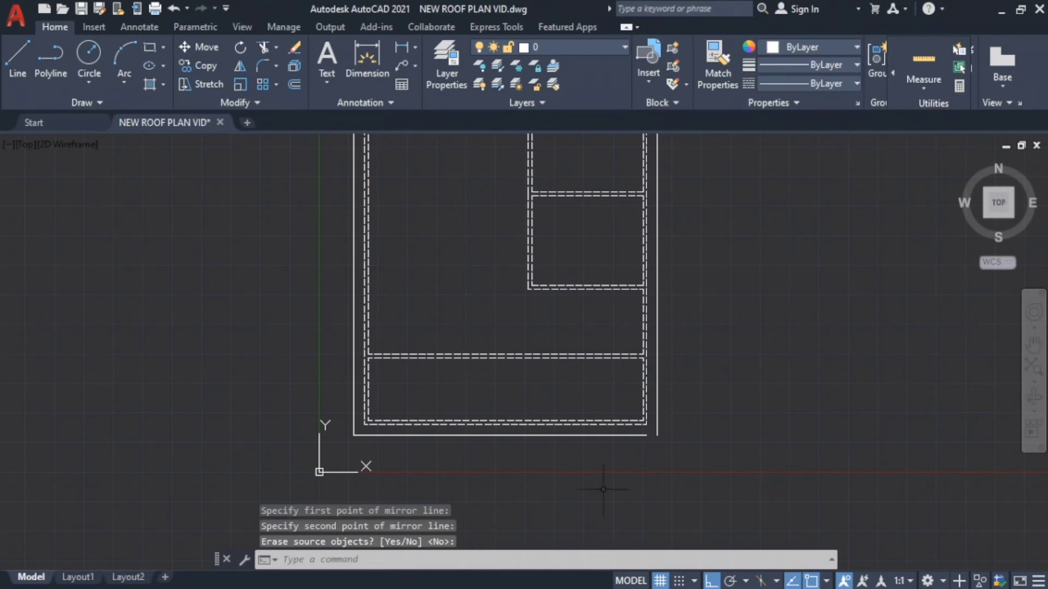
Stretch the bottom and top roof lines to meet the new right edge.
click(584, 436)
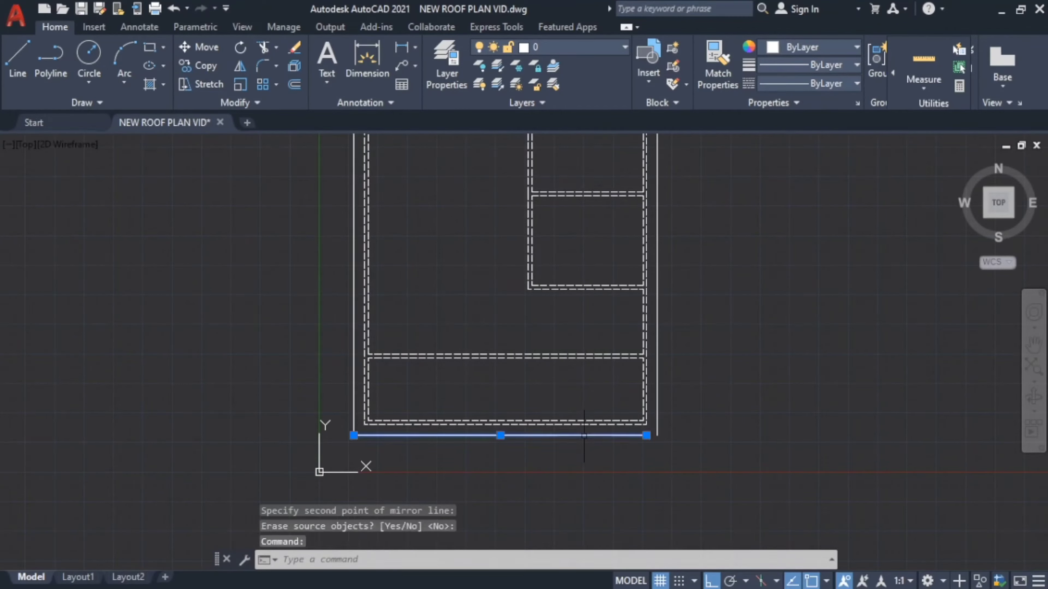
click(647, 436)
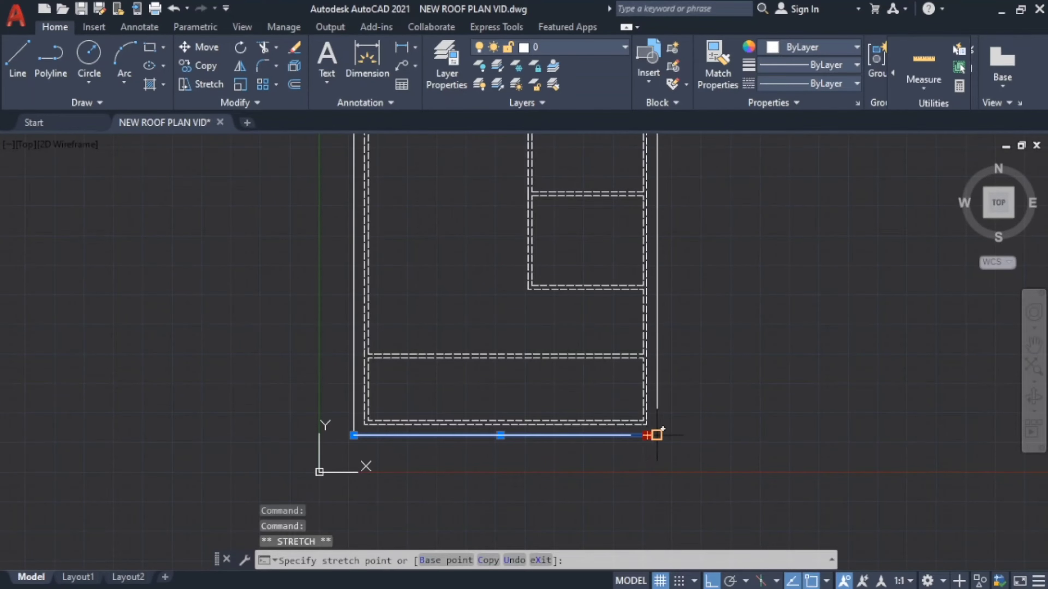
key(Escape)
key(Escape)
text(p)
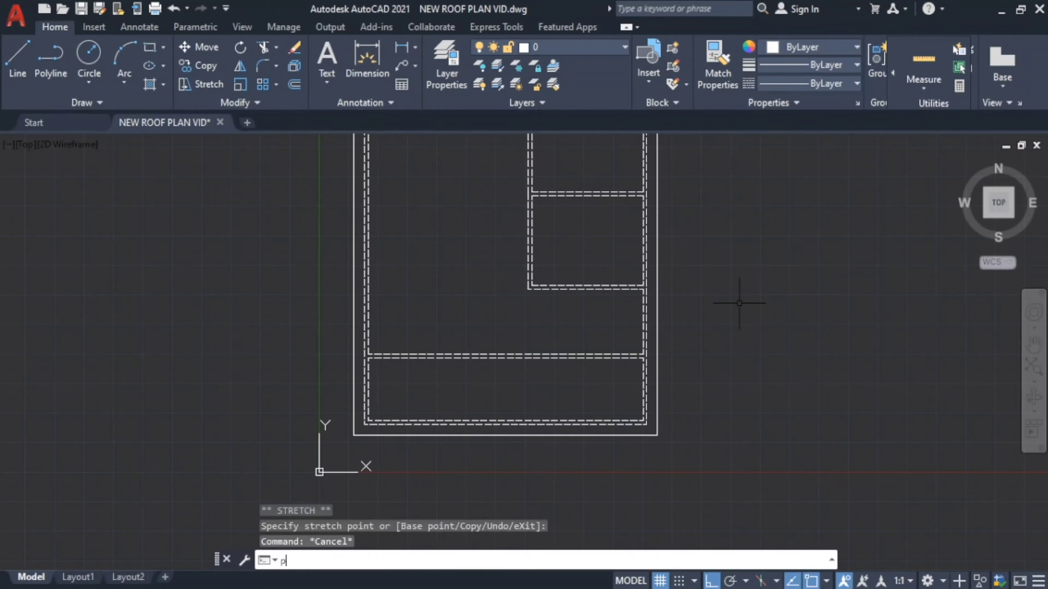
key(Return)
drag(656, 217, 668, 407)
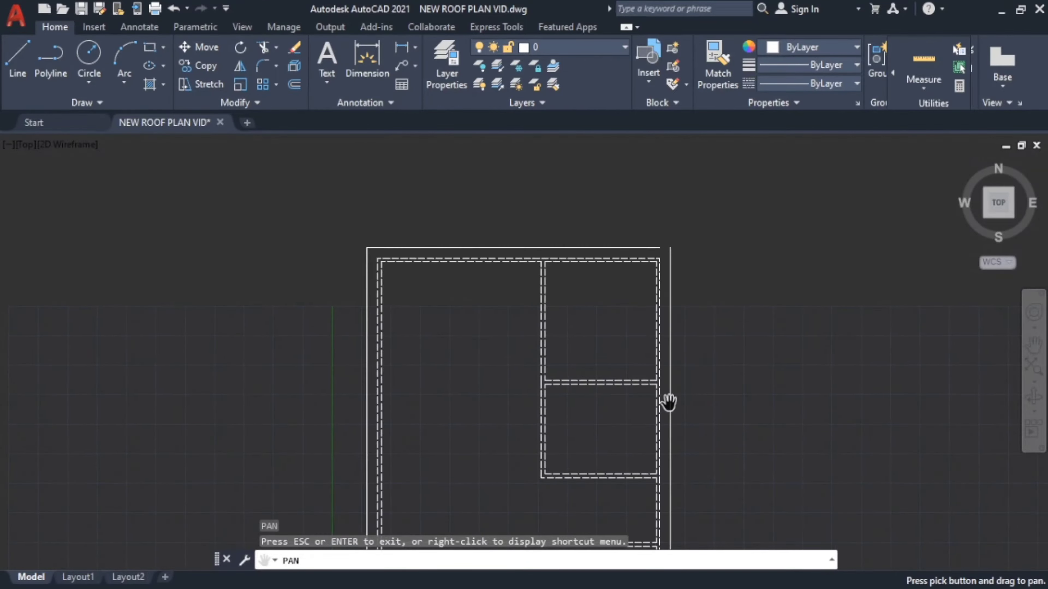
key(Escape)
click(595, 247)
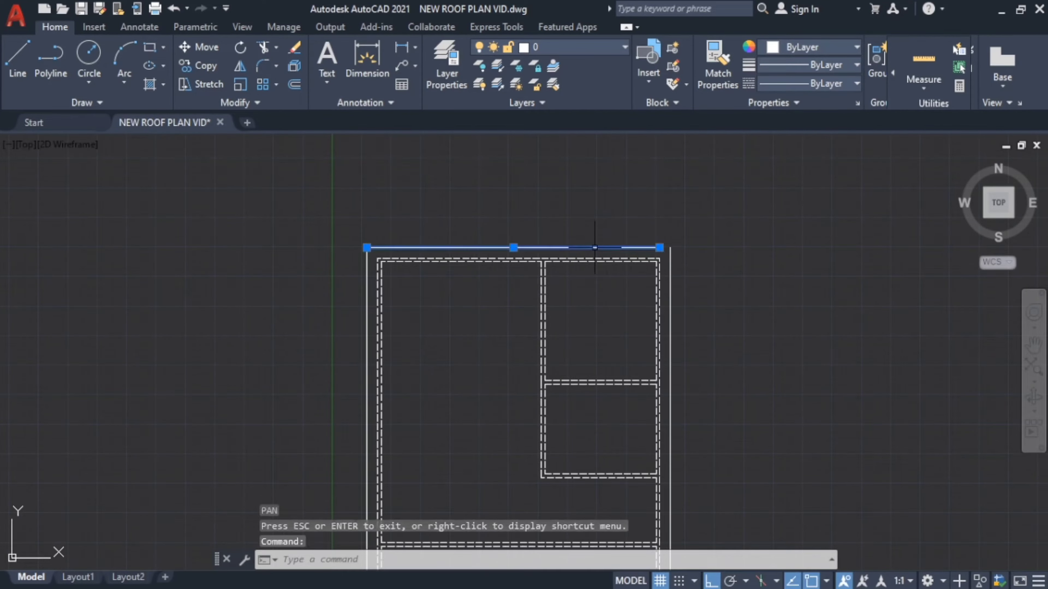
click(659, 247)
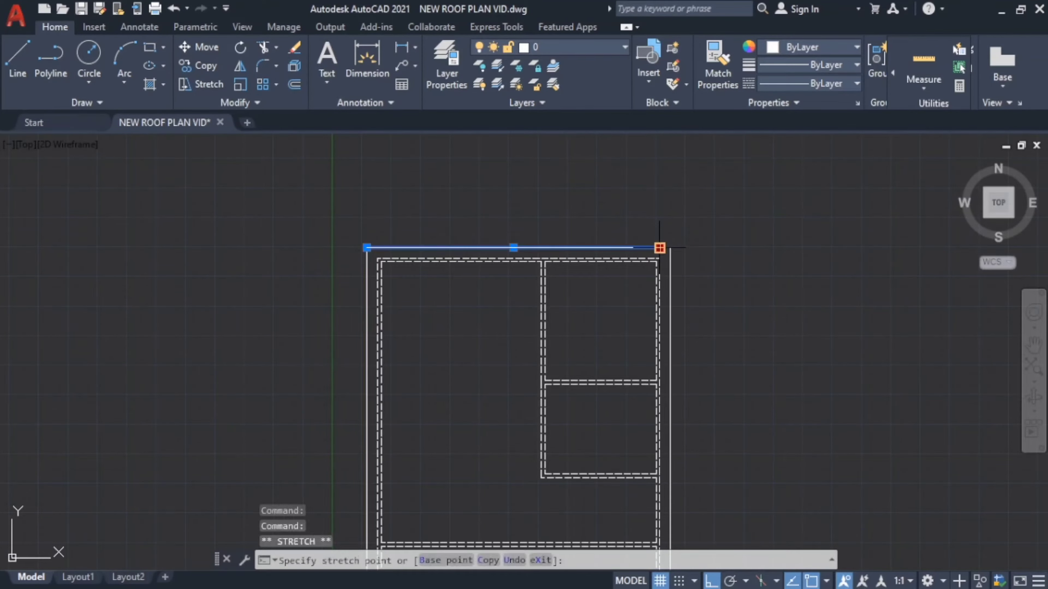
click(670, 247)
key(Escape)
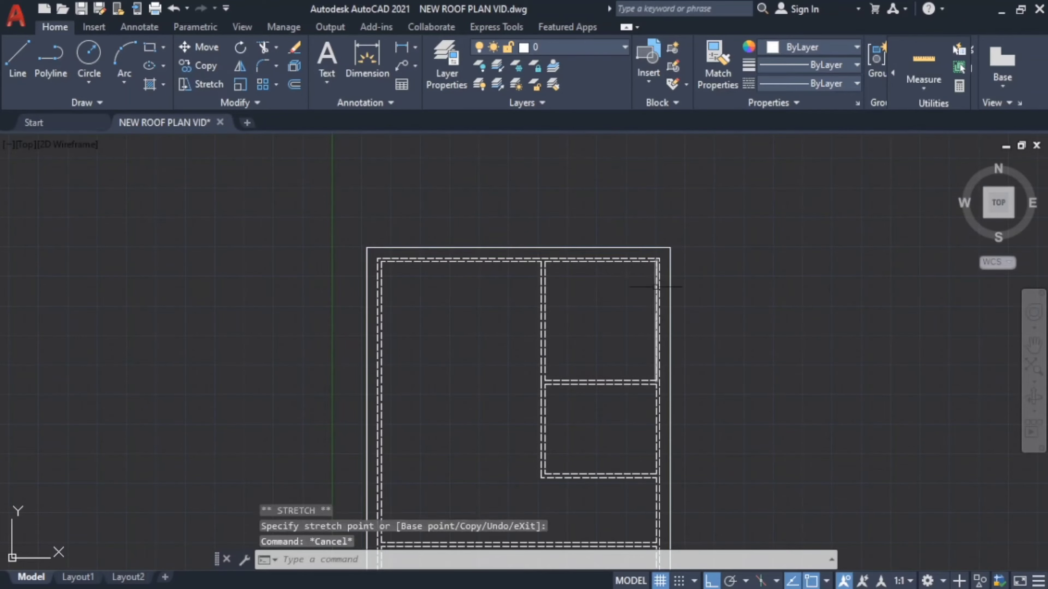
scroll(720, 284, down, 5)
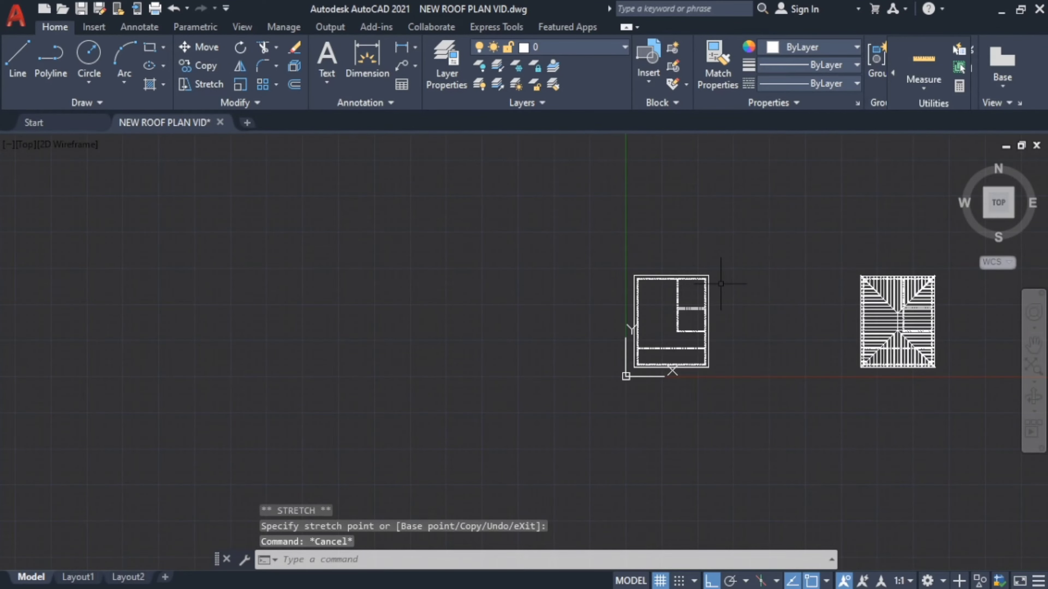
Turn on Polar Tracking with 45° angle increments.
scroll(682, 371, up, 4)
scroll(680, 371, down, 4)
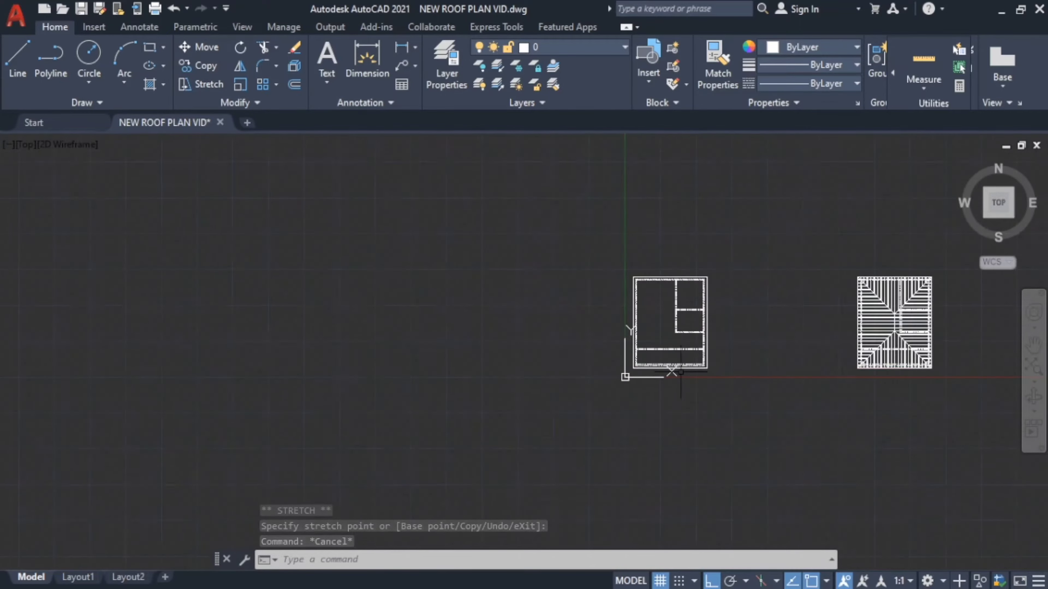
scroll(681, 371, up, 2)
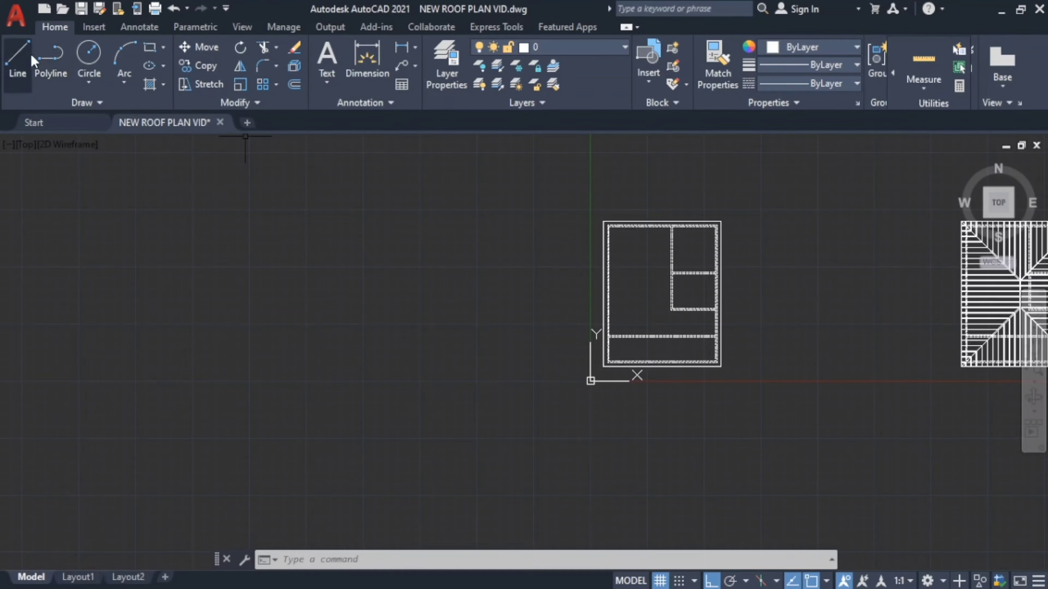
click(18, 62)
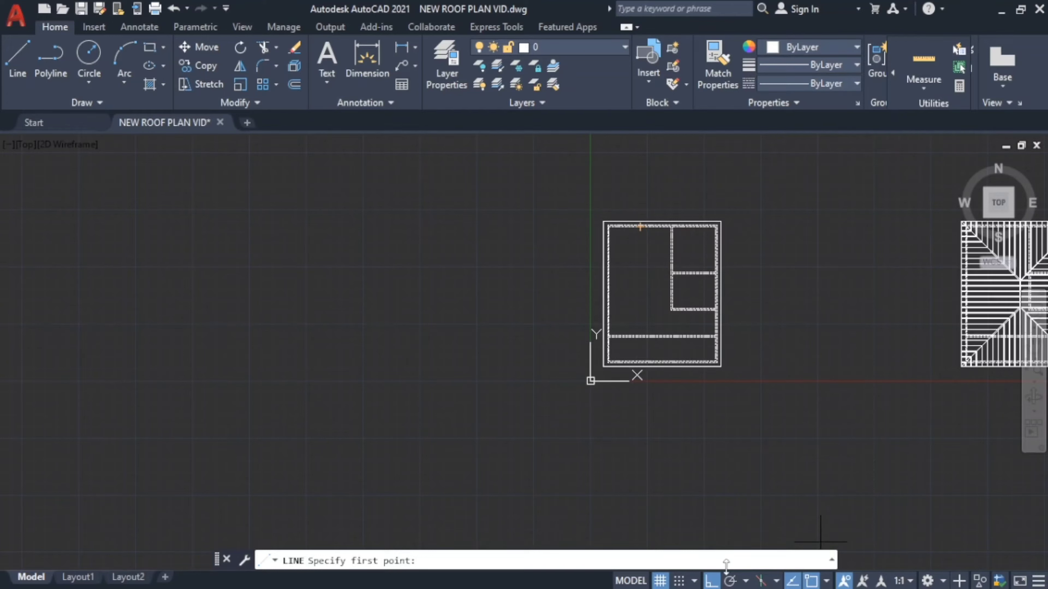
click(729, 581)
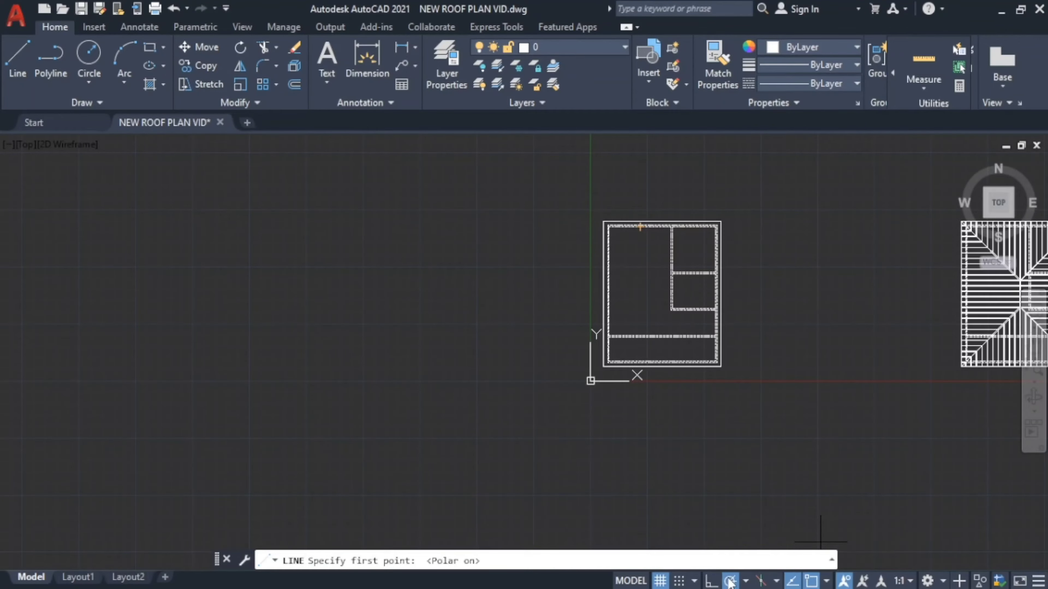
click(745, 581)
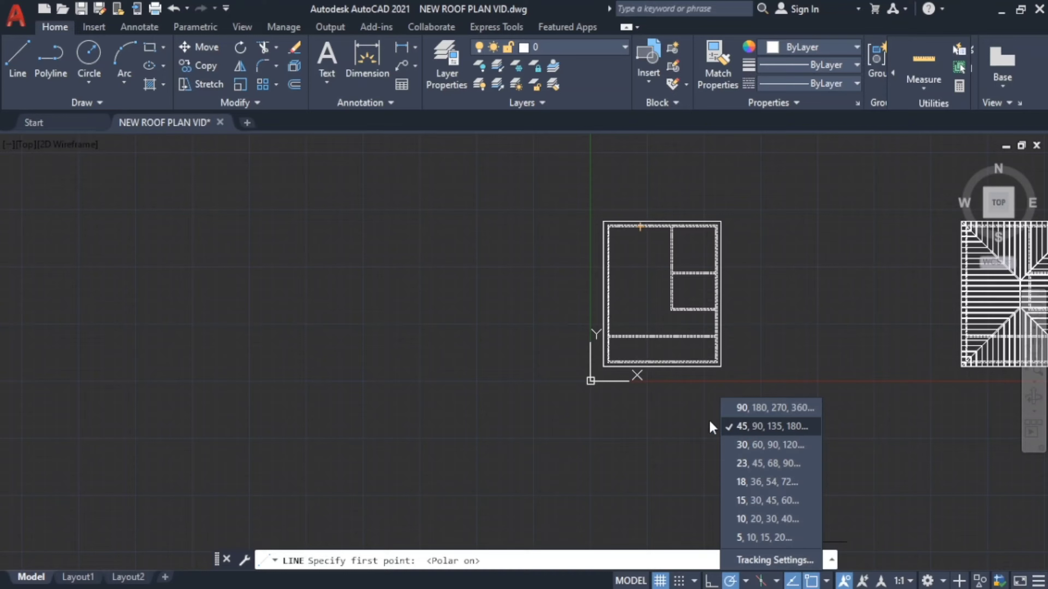
click(751, 426)
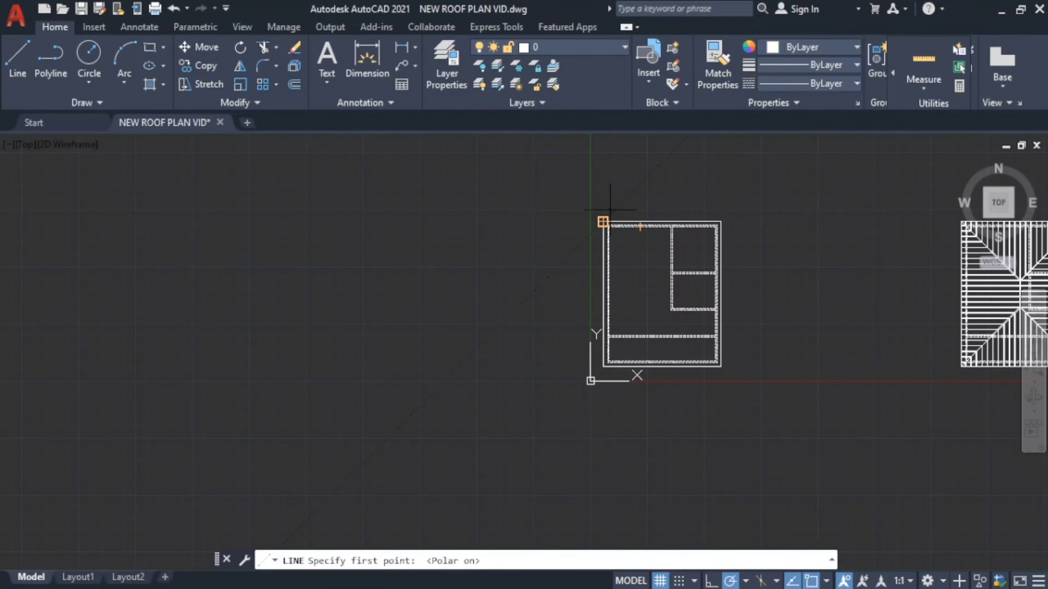
Draw a hip line from the roof's top-left corner along the 315° track.
scroll(596, 210, up, 5)
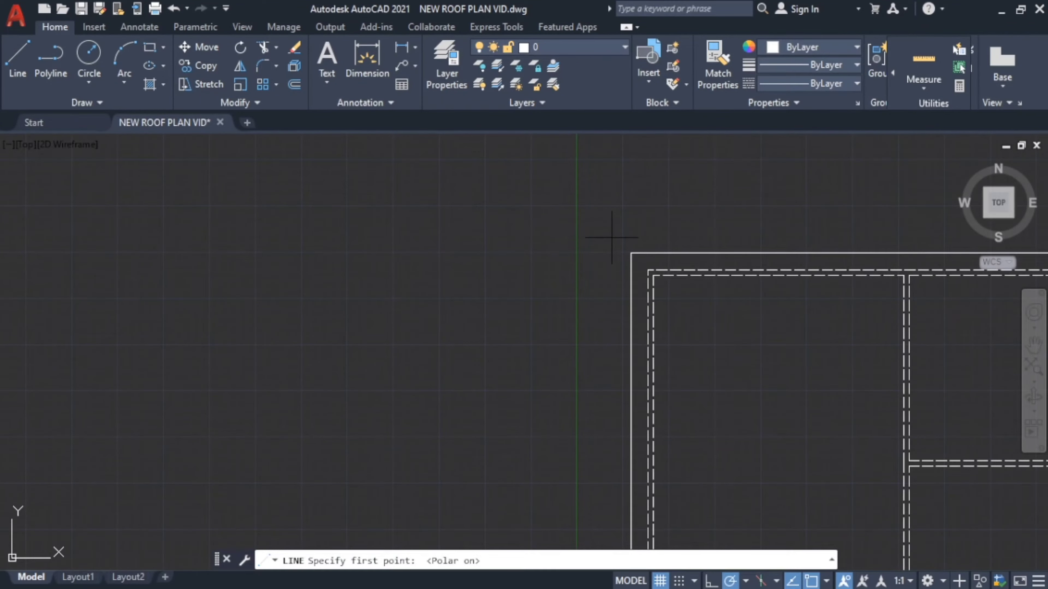
click(631, 253)
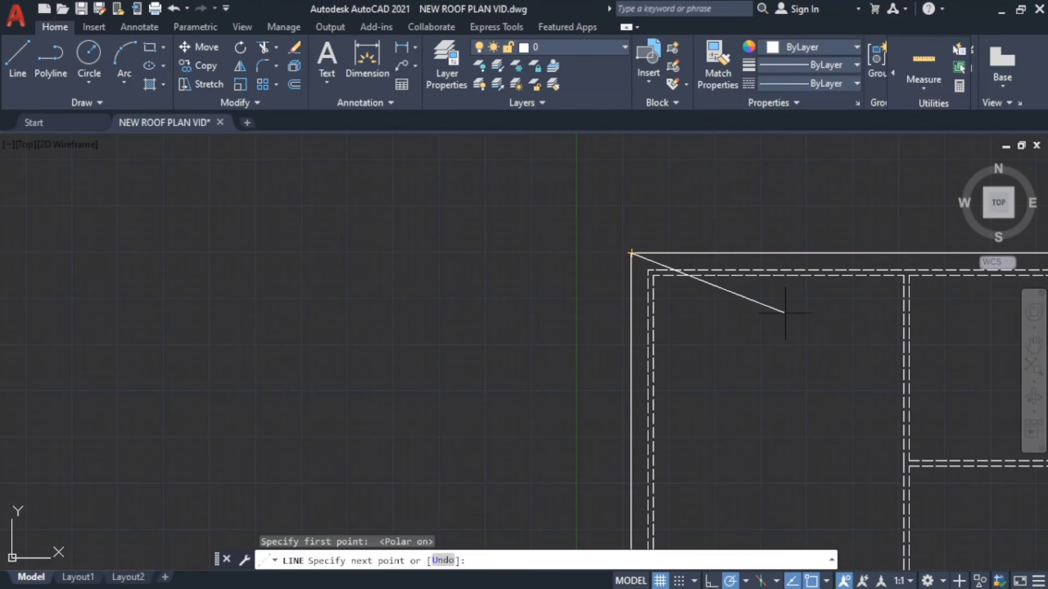
scroll(785, 313, down, 4)
scroll(801, 343, up, 4)
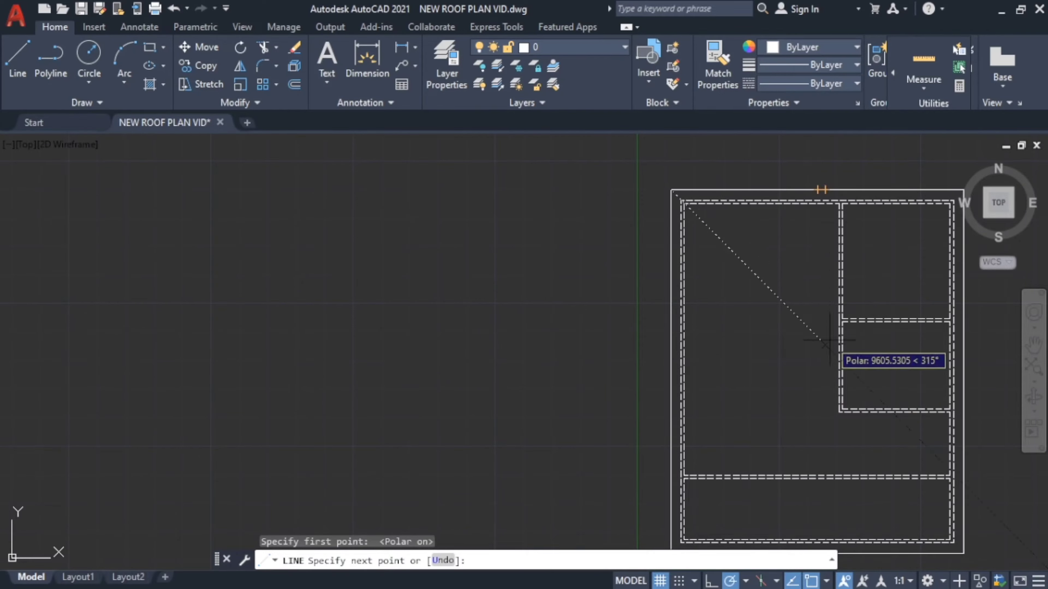
click(829, 349)
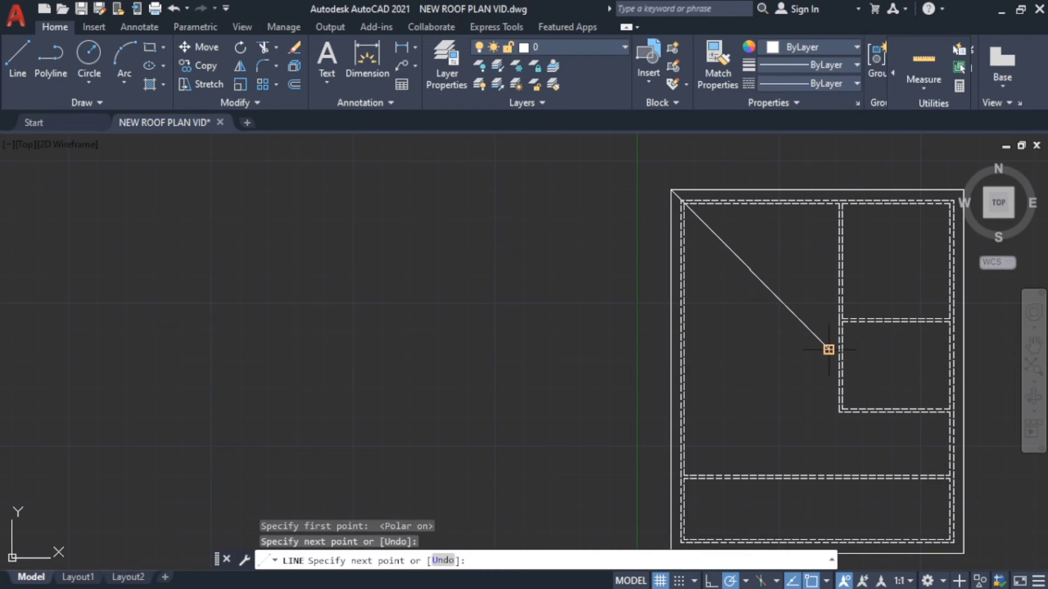
key(Escape)
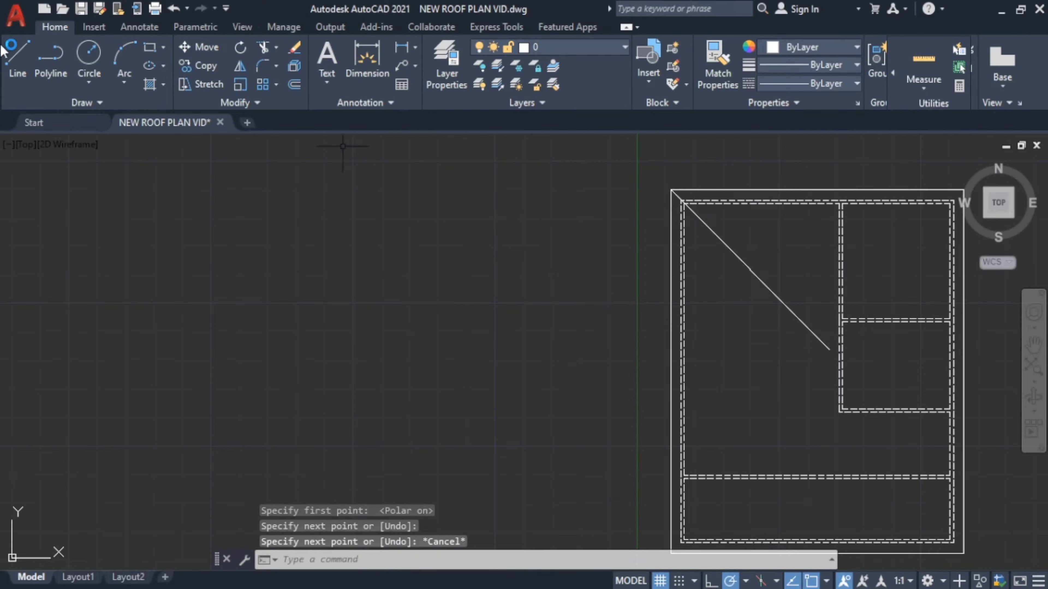
click(17, 58)
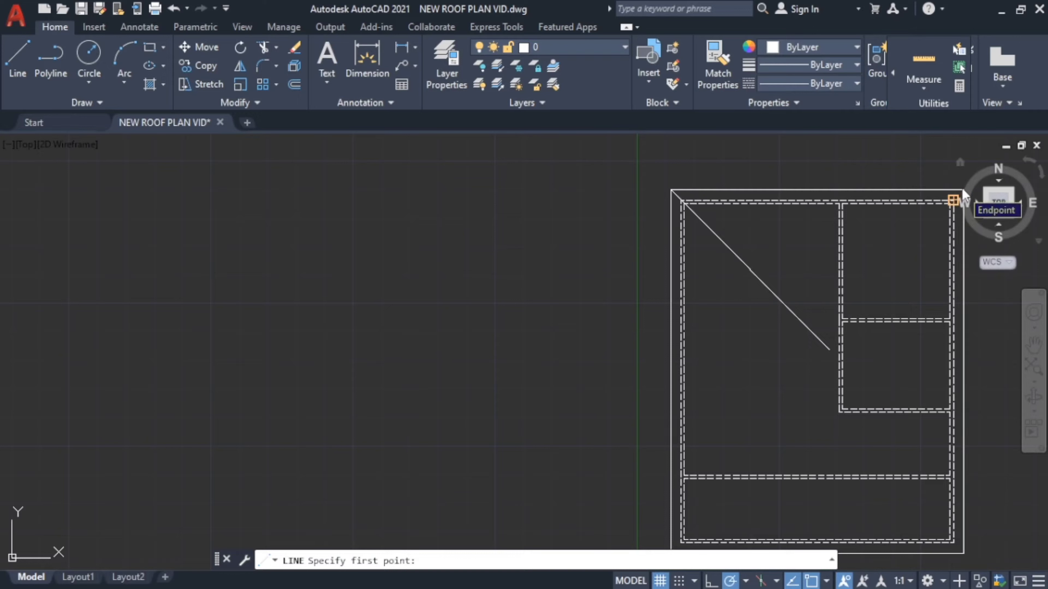
Draw a 45° hip line from the roof's top-right corner into the plan.
key(Escape)
key(Escape)
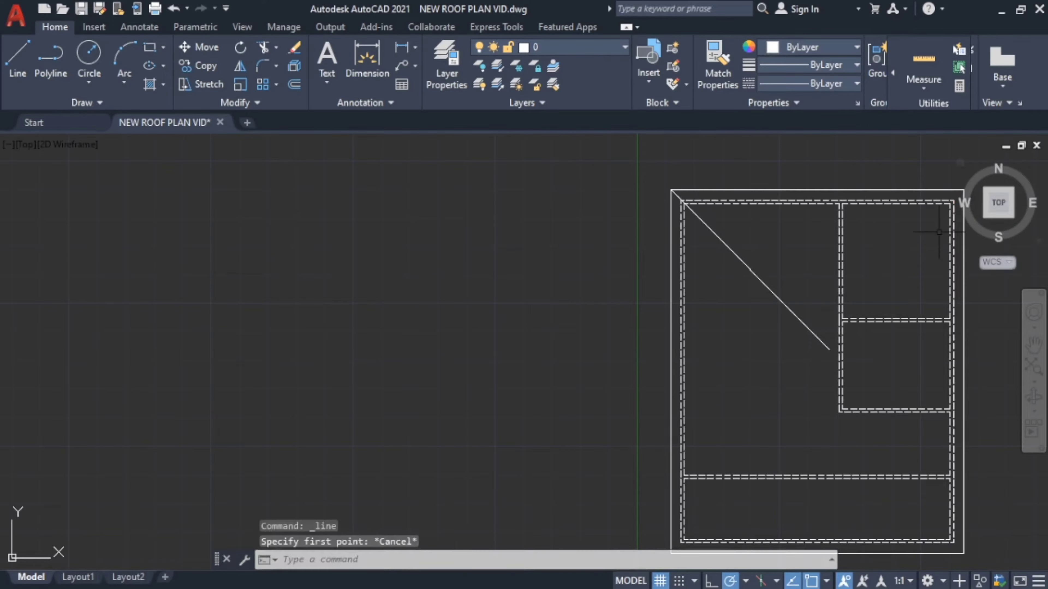
text(p)
key(Return)
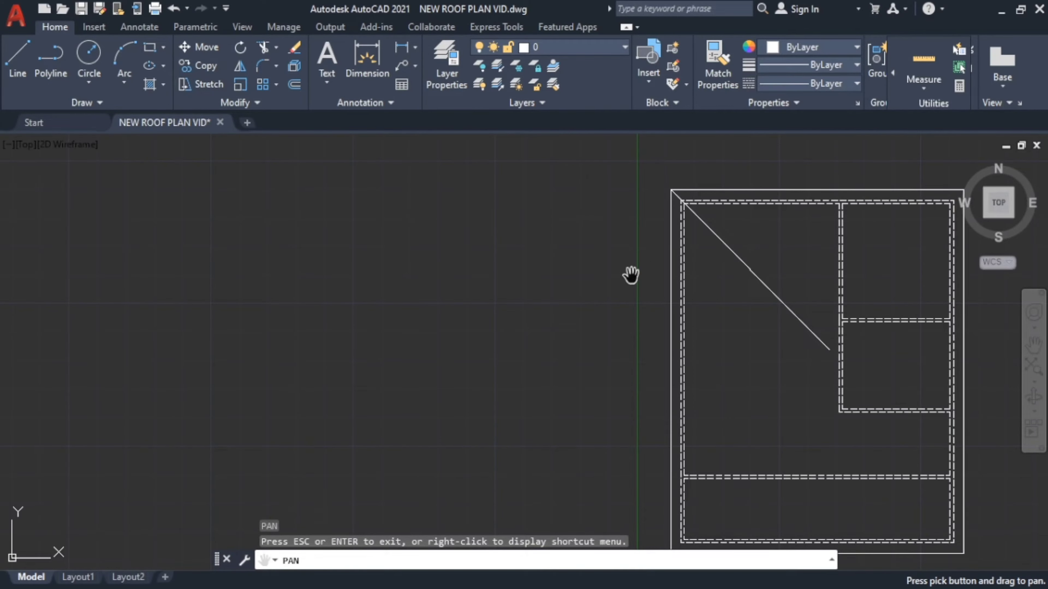
drag(760, 269, 516, 315)
key(Escape)
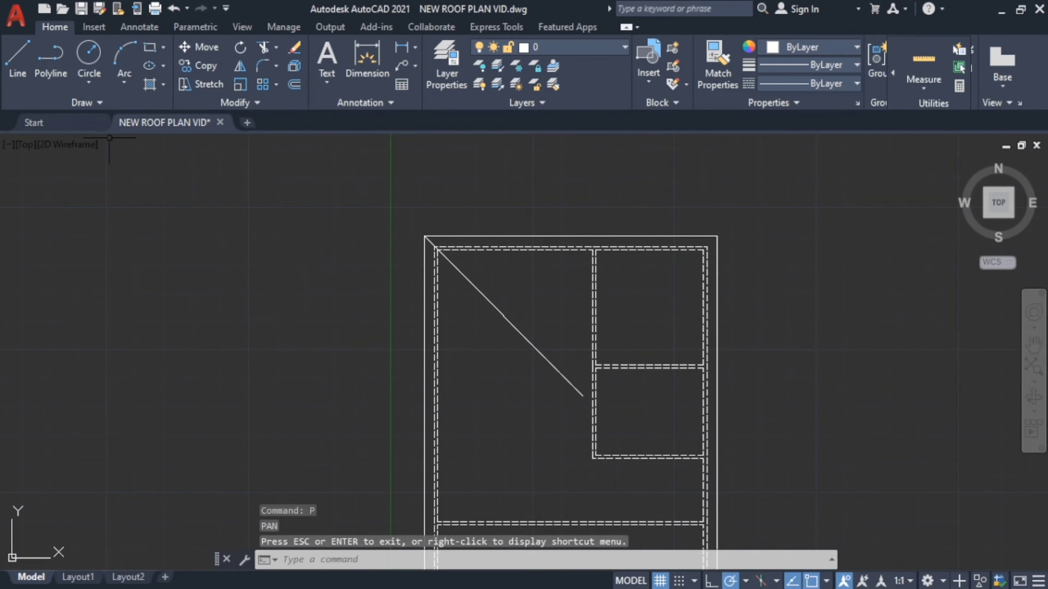
click(21, 68)
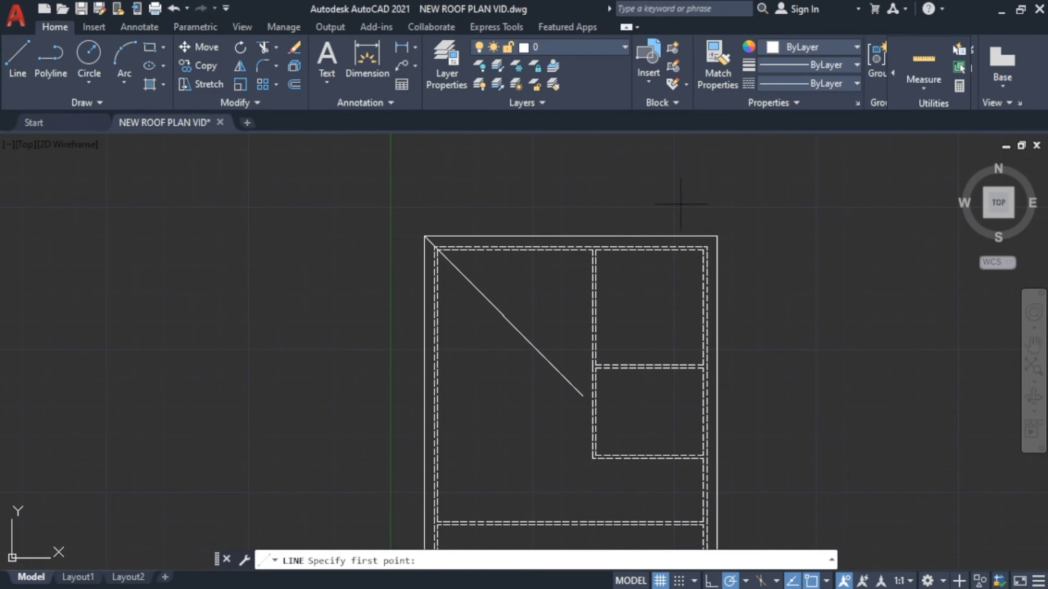
click(717, 236)
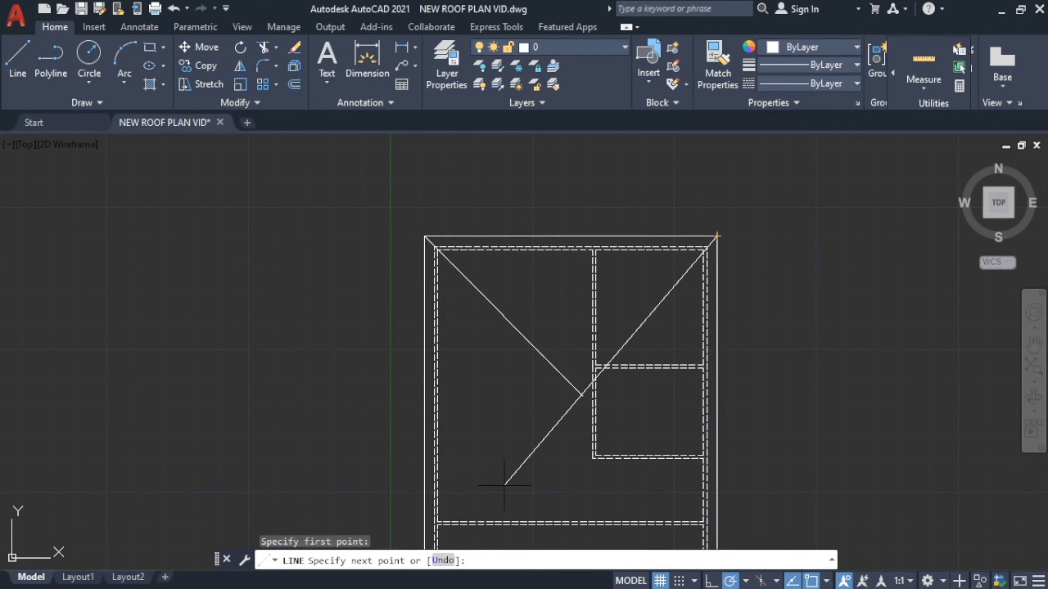
click(532, 421)
key(Escape)
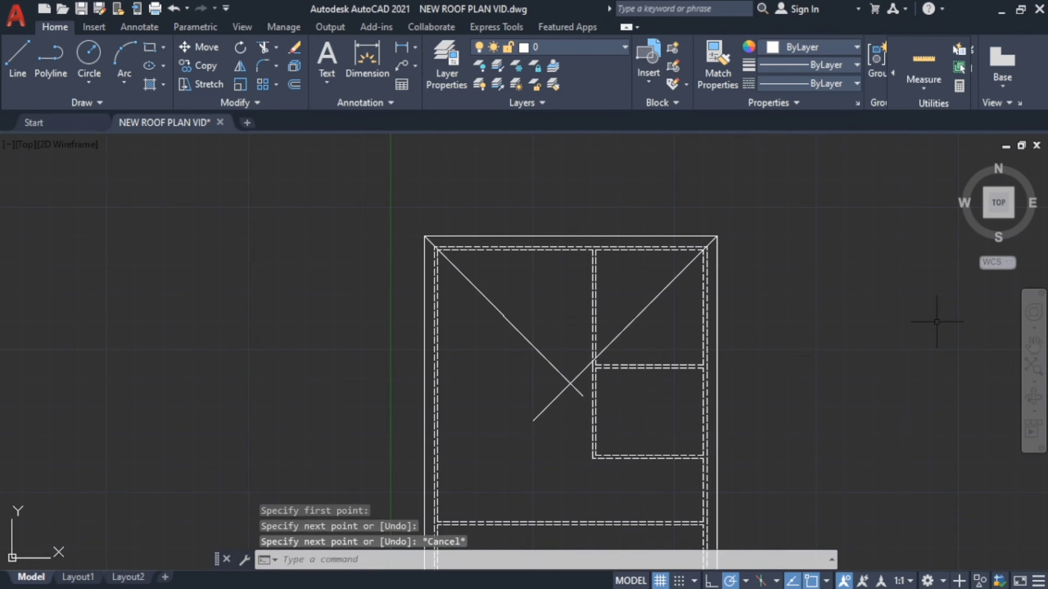
Trim both top hip lines' overhanging tails so they meet in a V.
text(tr)
key(Return)
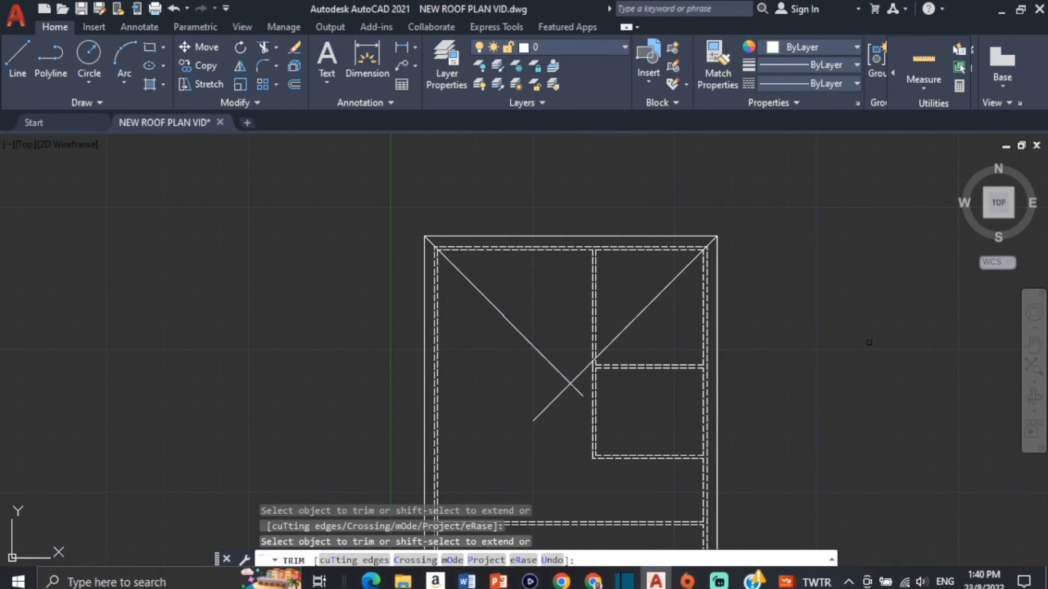
click(561, 393)
click(577, 389)
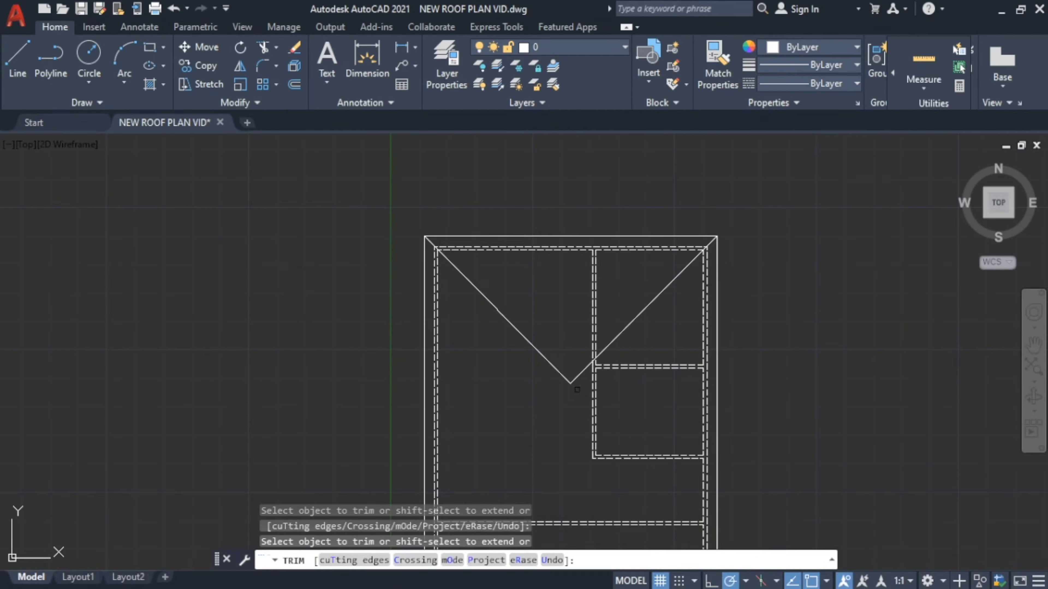
scroll(571, 416, down, 4)
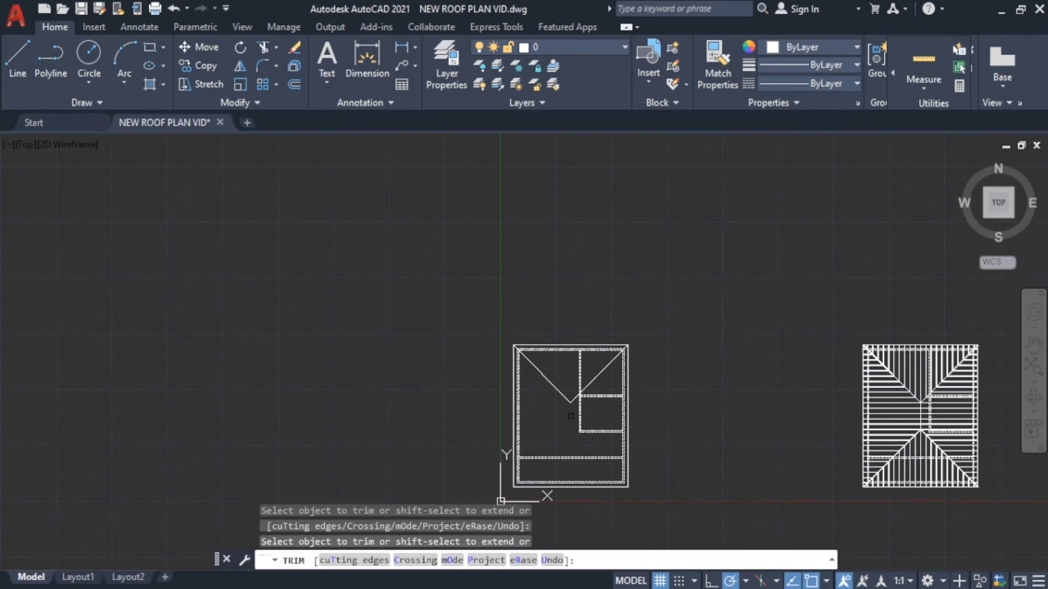
scroll(571, 416, up, 2)
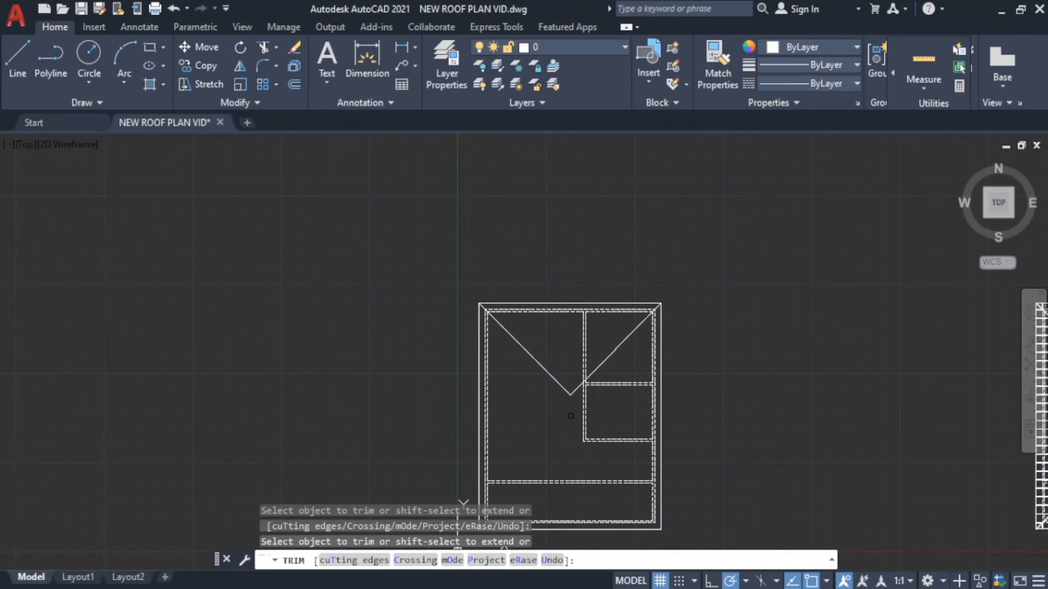
scroll(571, 416, down, 2)
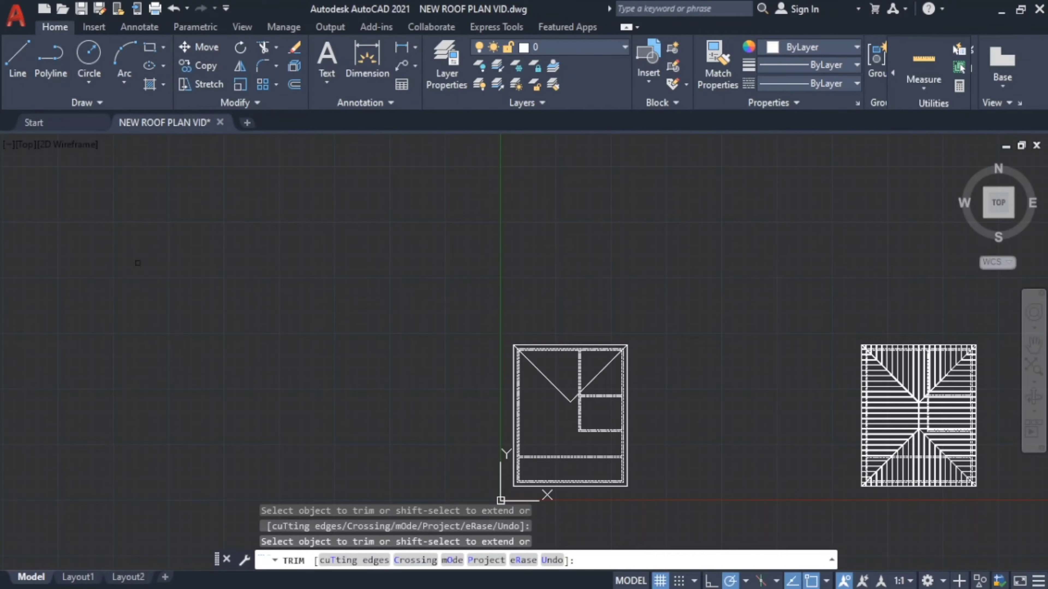
Draw 45° hip lines from the roof's bottom-left and bottom-right corners.
click(17, 58)
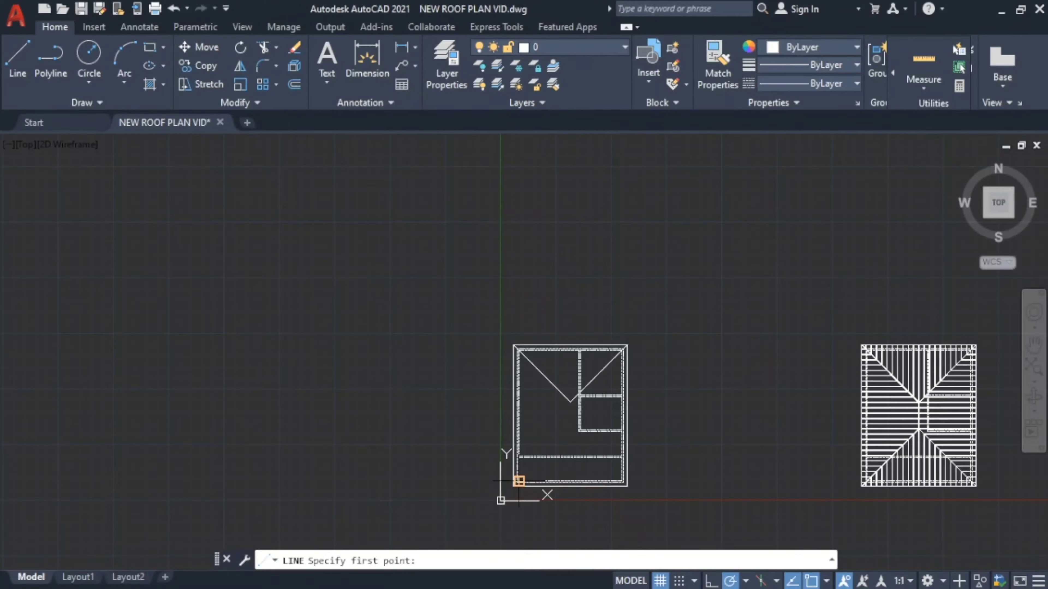
scroll(519, 481, up, 5)
click(486, 492)
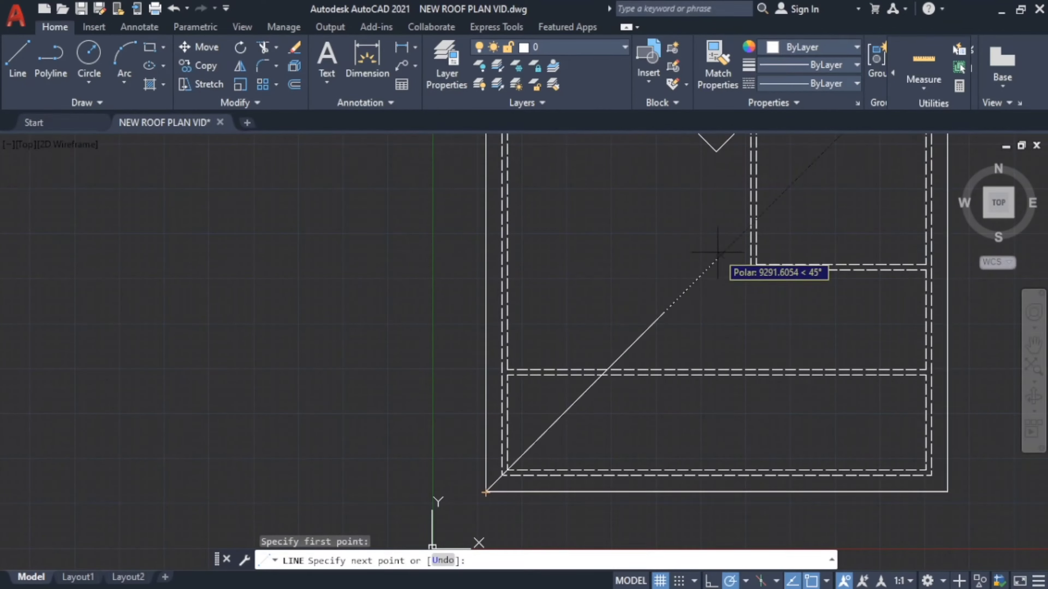
click(727, 243)
key(Escape)
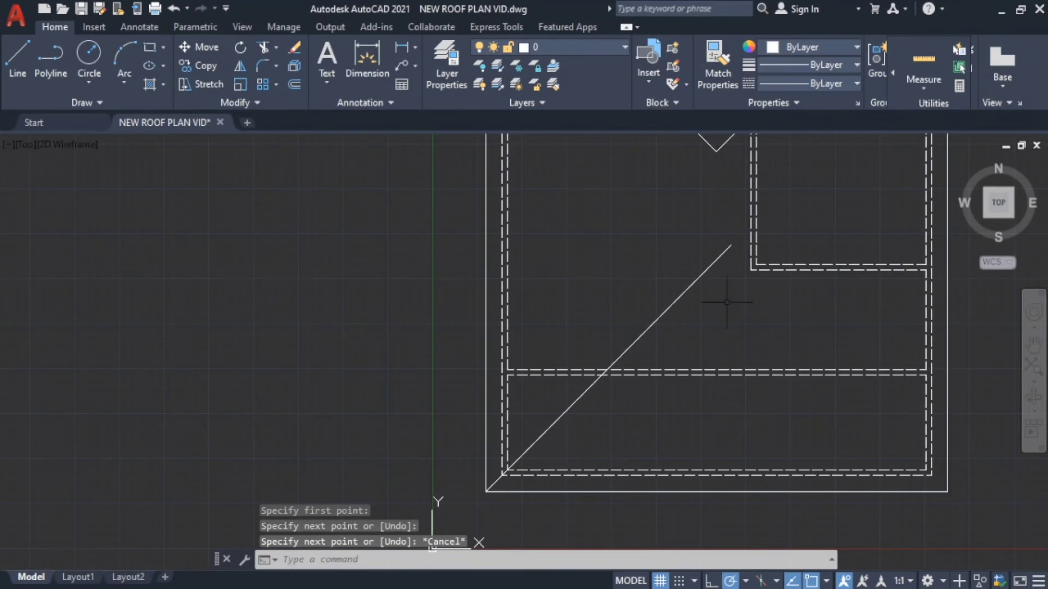
click(17, 57)
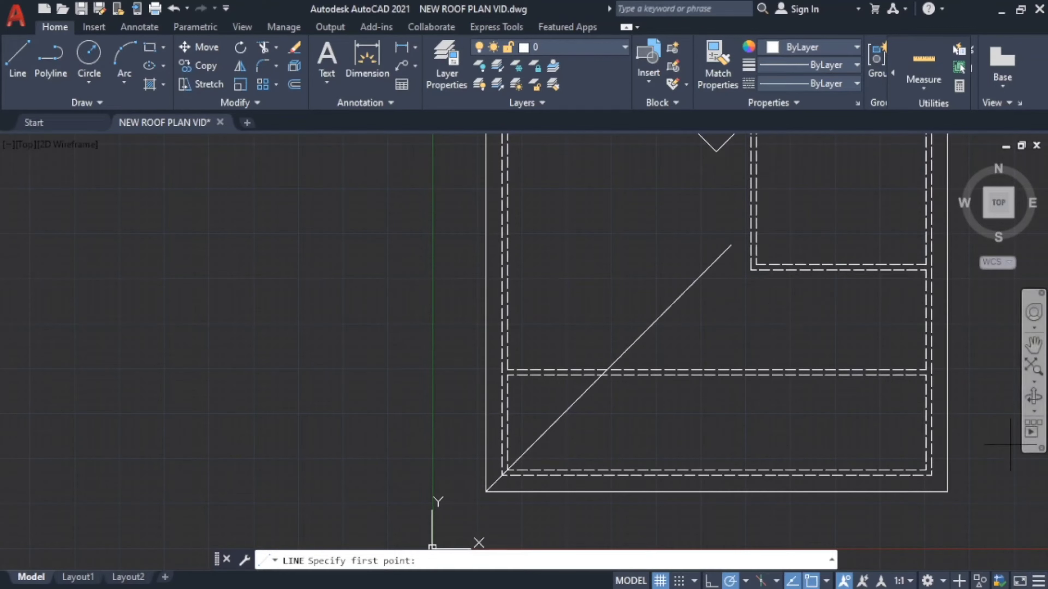
click(948, 492)
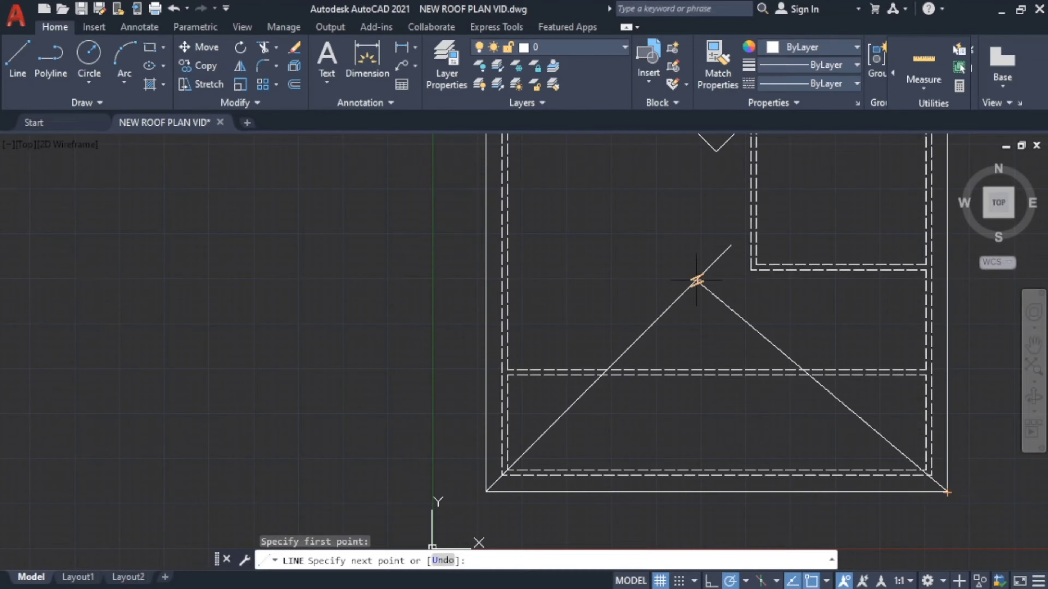
click(661, 205)
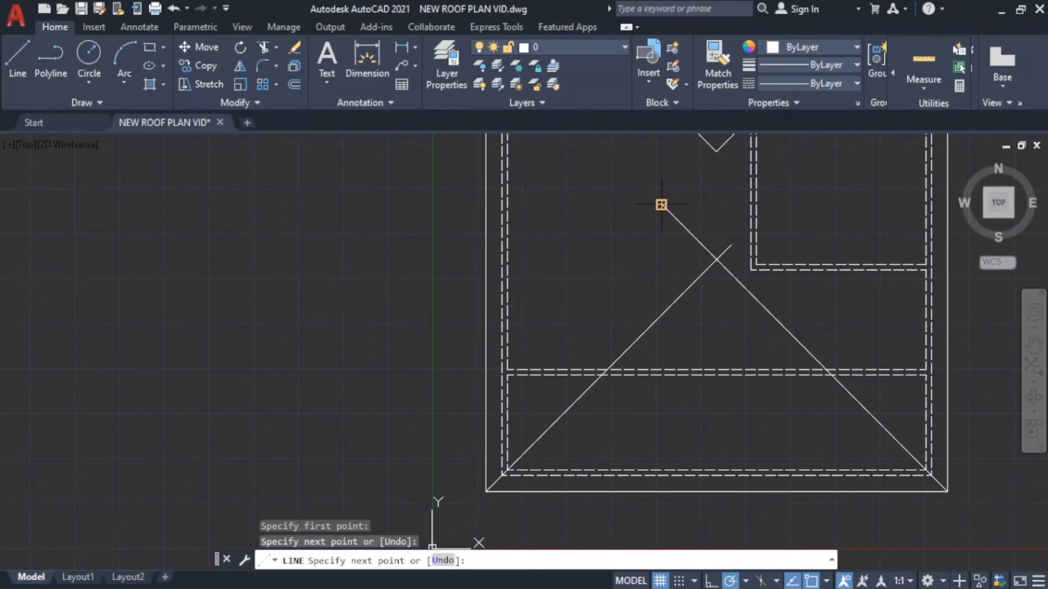
key(Escape)
Trim the crossing tails of the two lower hips so they meet at a peak.
text(tr)
key(Return)
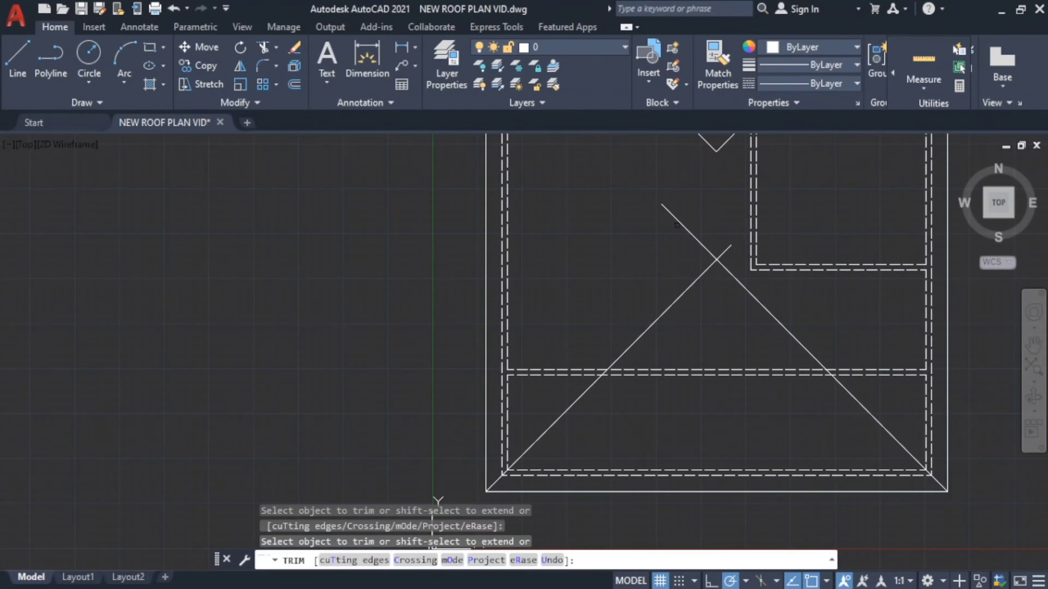
click(677, 224)
drag(727, 254, 720, 250)
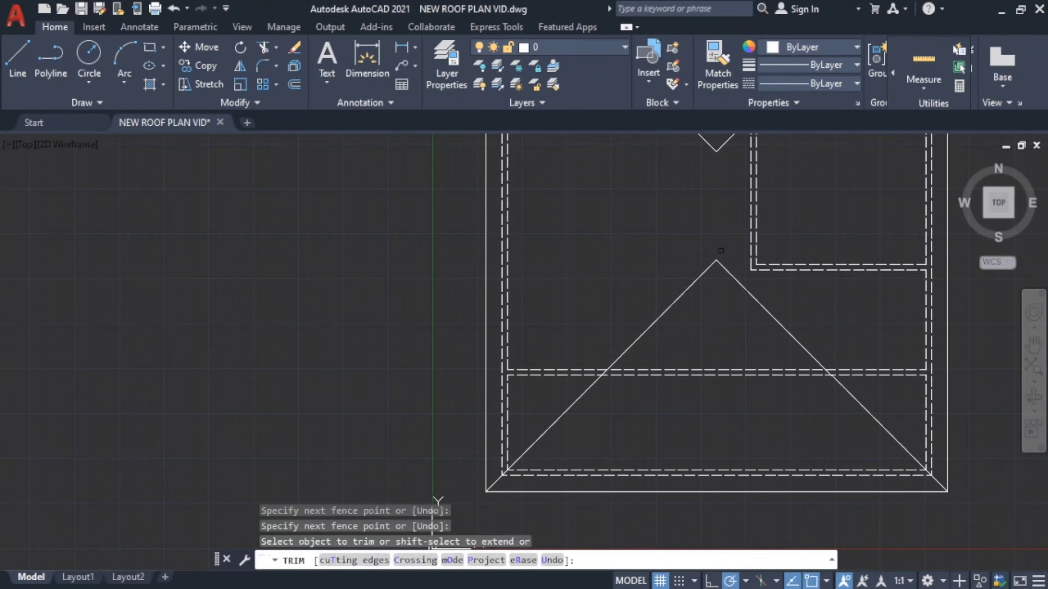
key(Escape)
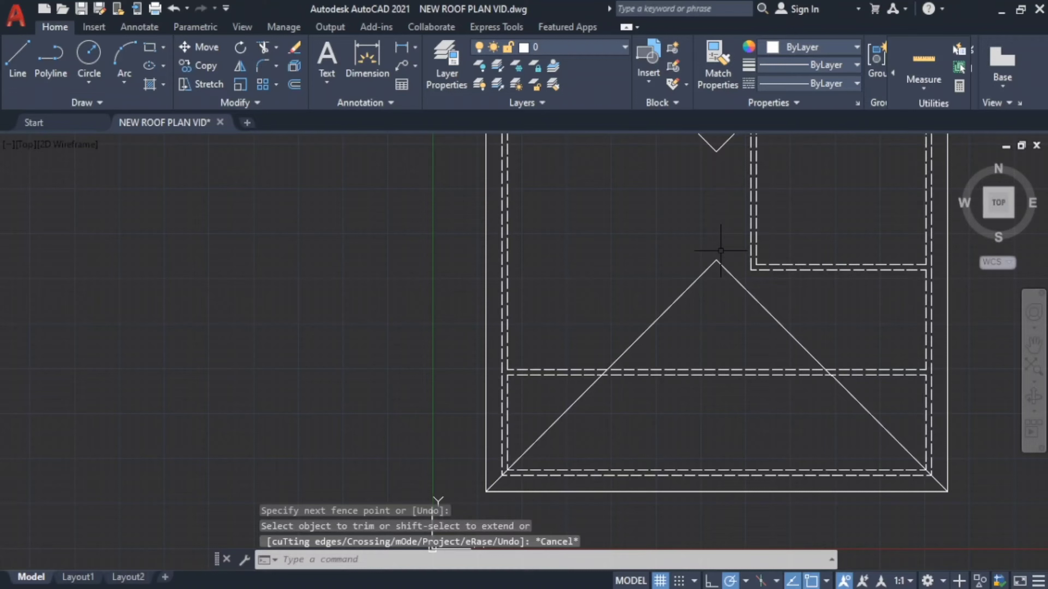
Draw the vertical ridge from the top hips' V down to the lower hips' apex.
click(21, 56)
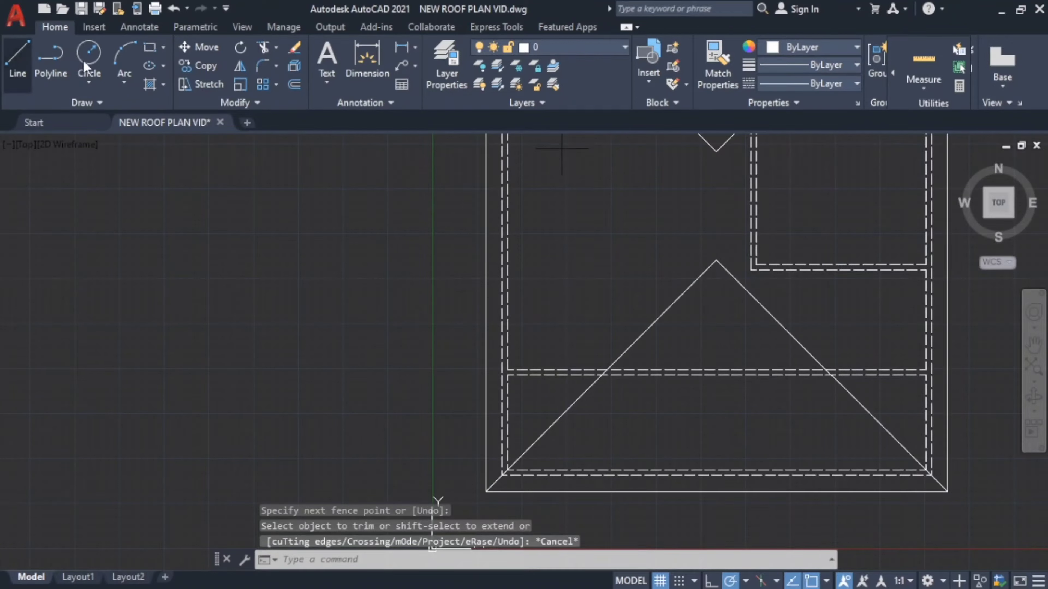
click(715, 152)
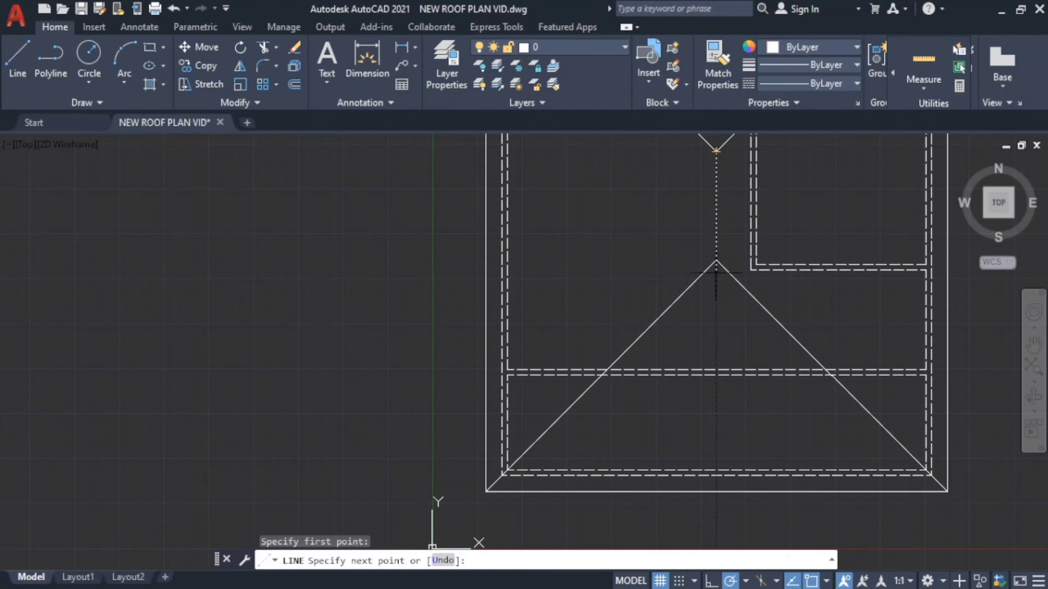
click(715, 260)
key(Escape)
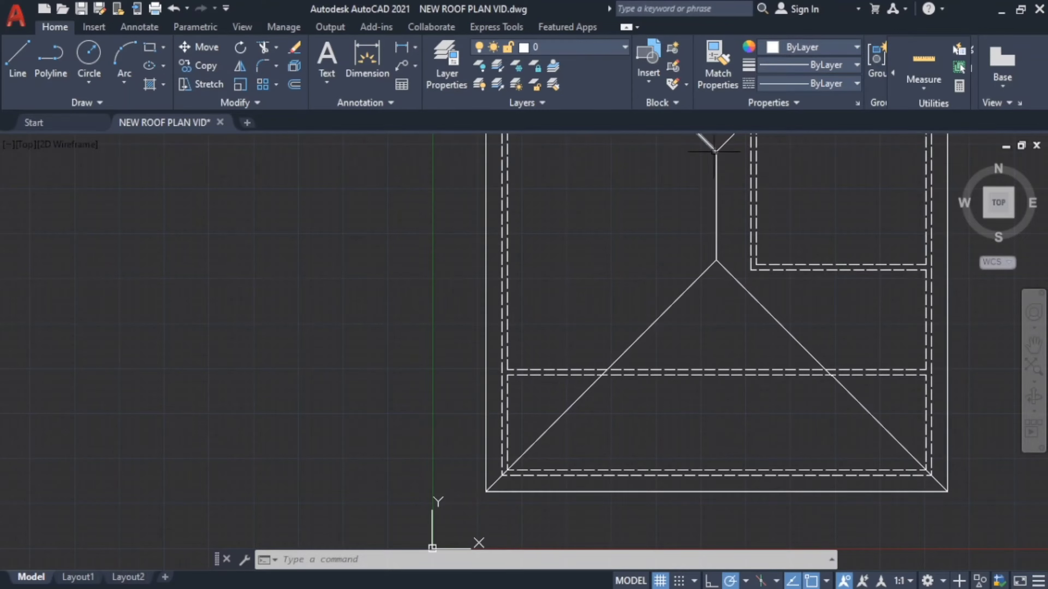
mouse_move(716, 163)
text(OFFSET)
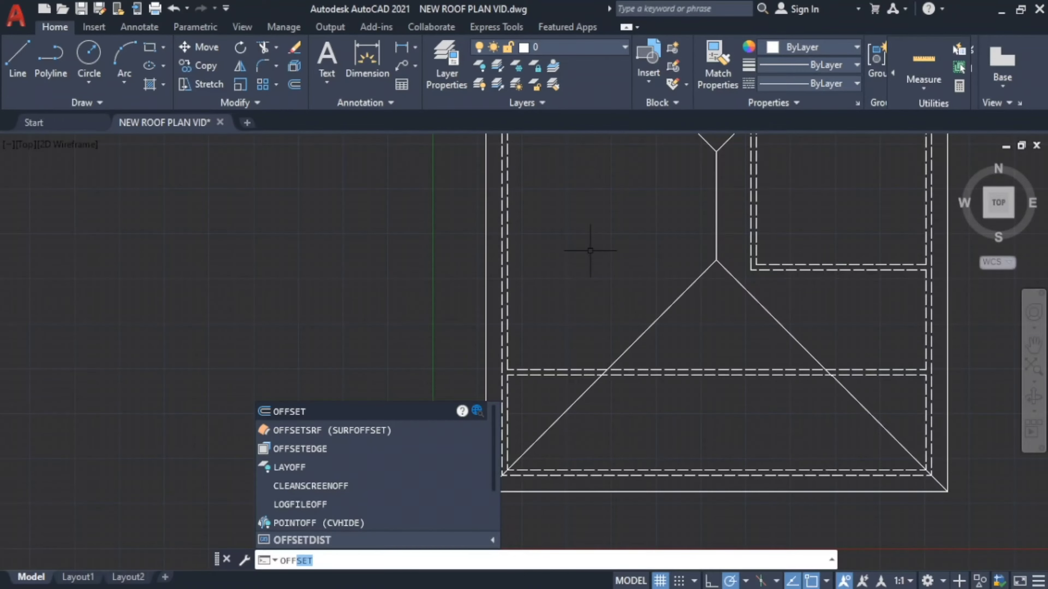
Offset the left and right lower hip lines by 25 to both sides.
key(Return)
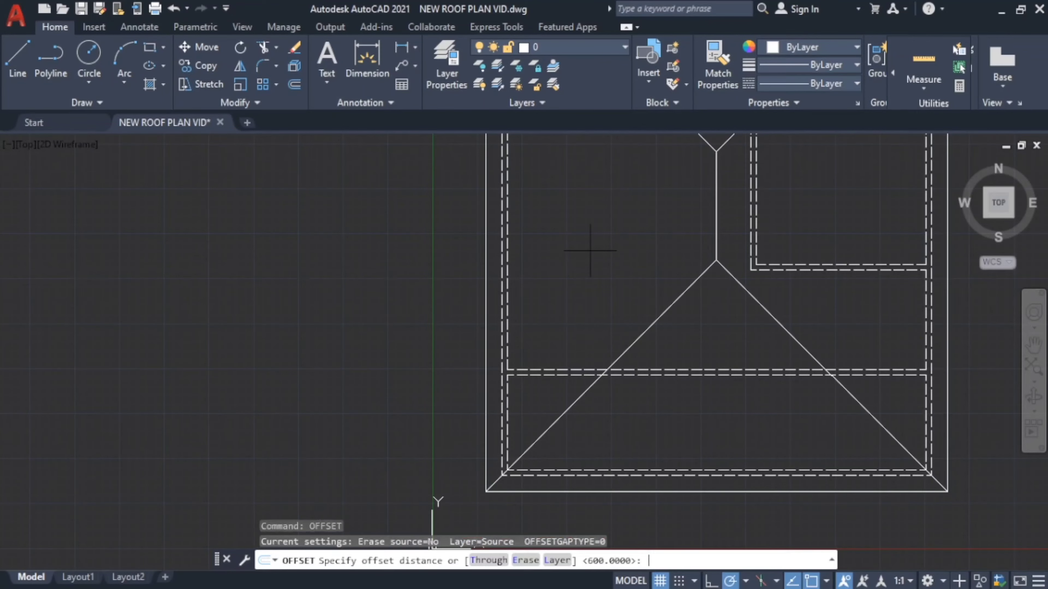
text(25)
key(Return)
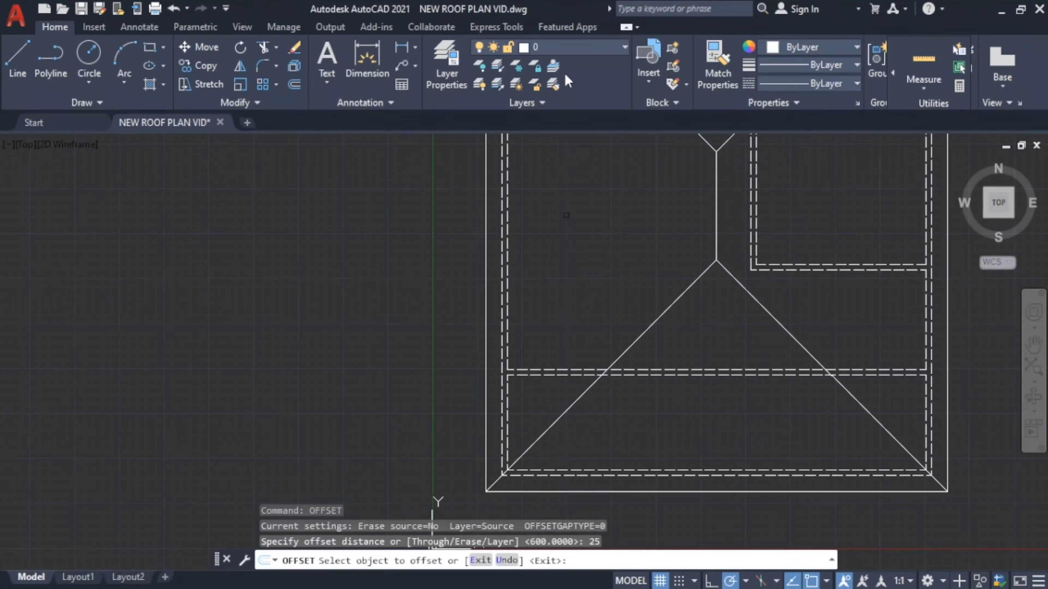
click(688, 289)
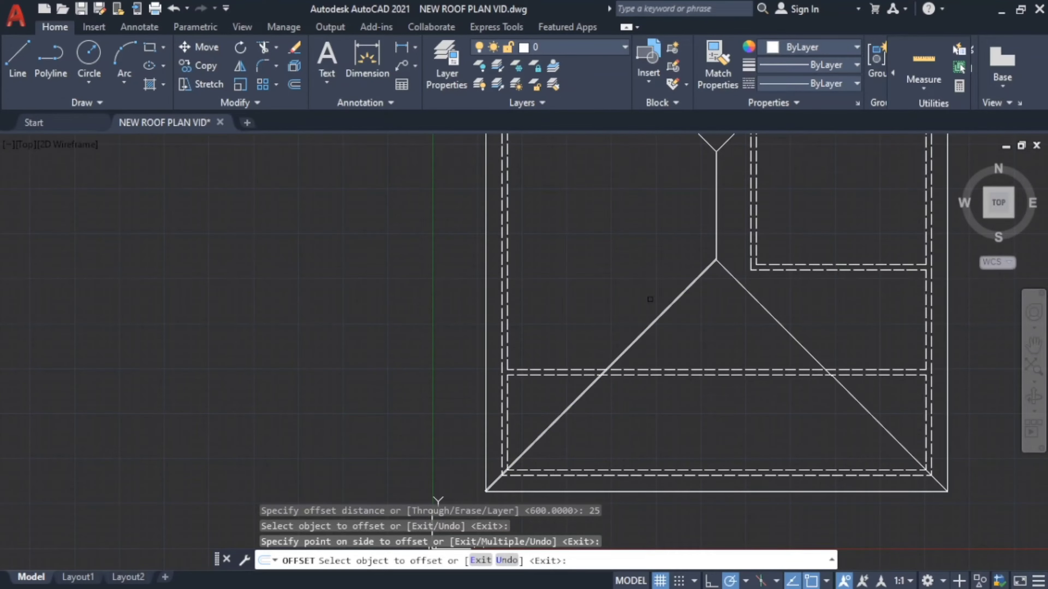
scroll(650, 300, up, 4)
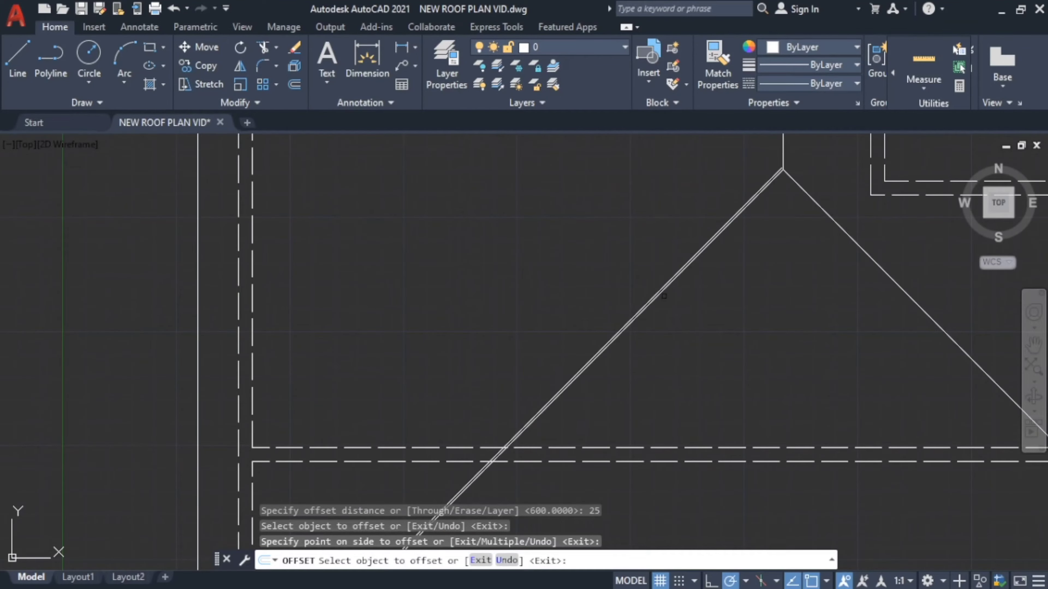
click(658, 293)
click(792, 232)
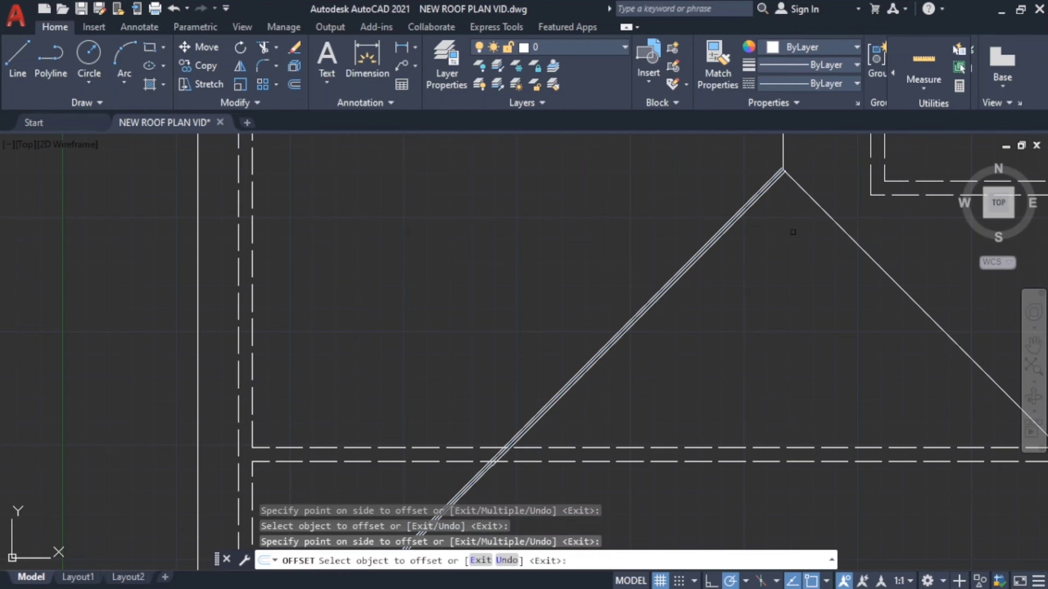
click(807, 199)
click(761, 255)
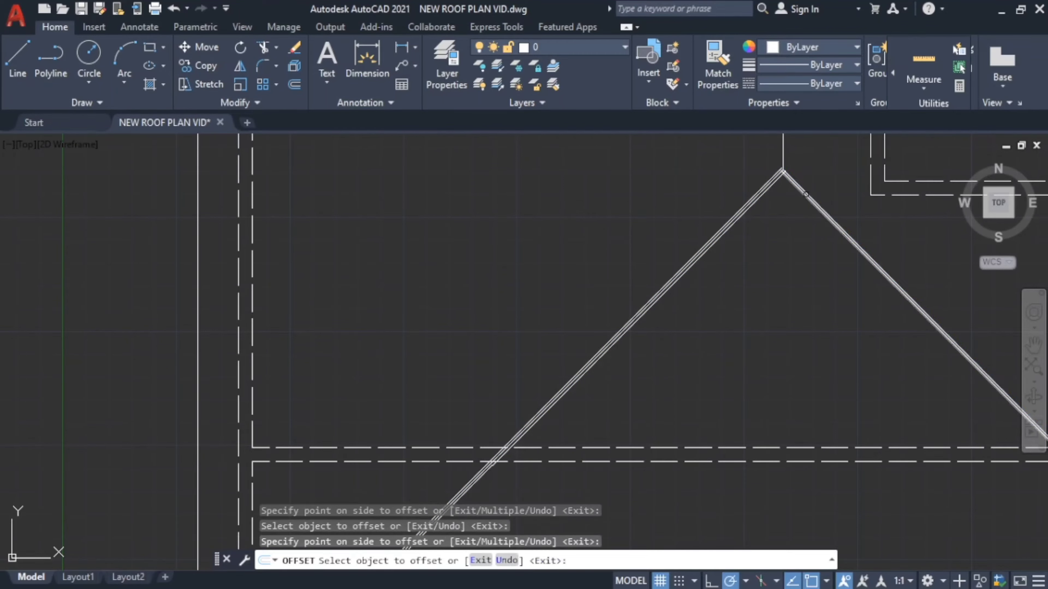
click(808, 194)
click(824, 162)
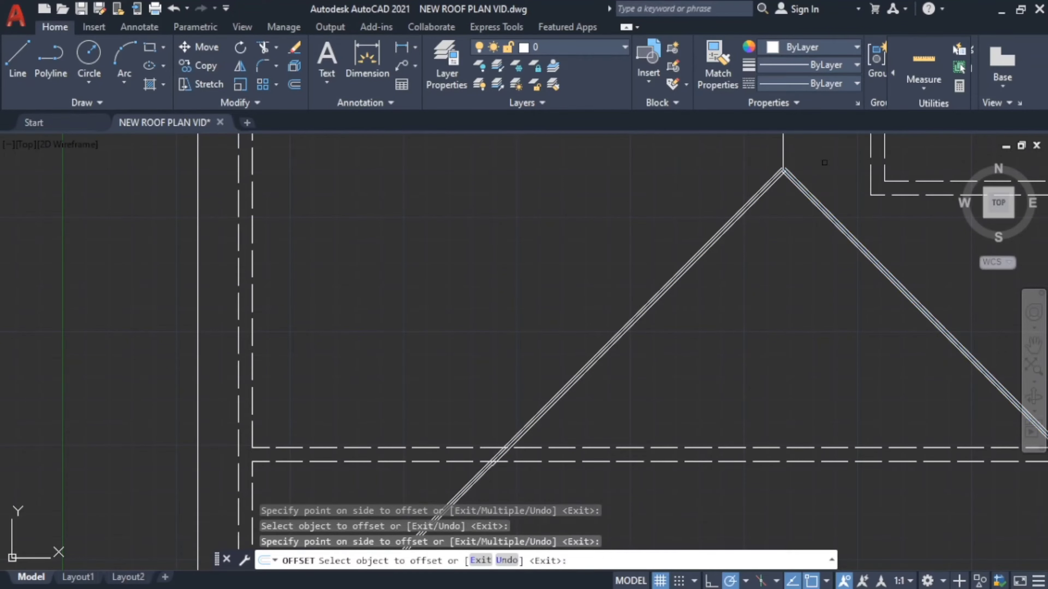
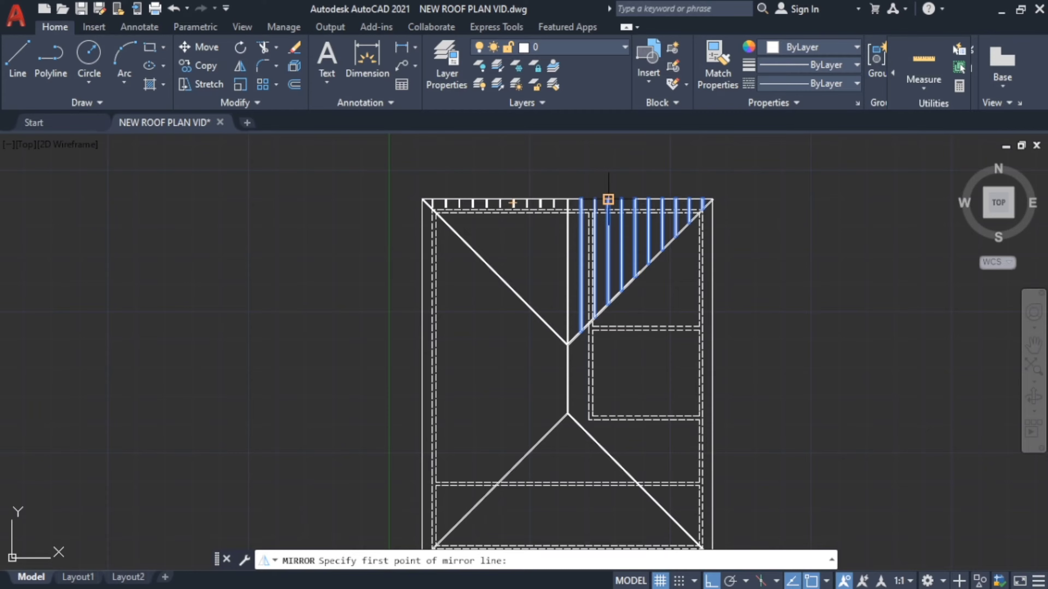
Mirror the selected rafters across the line from the ridge top to the hip vertex, keeping the originals.
scroll(613, 206, up, 3)
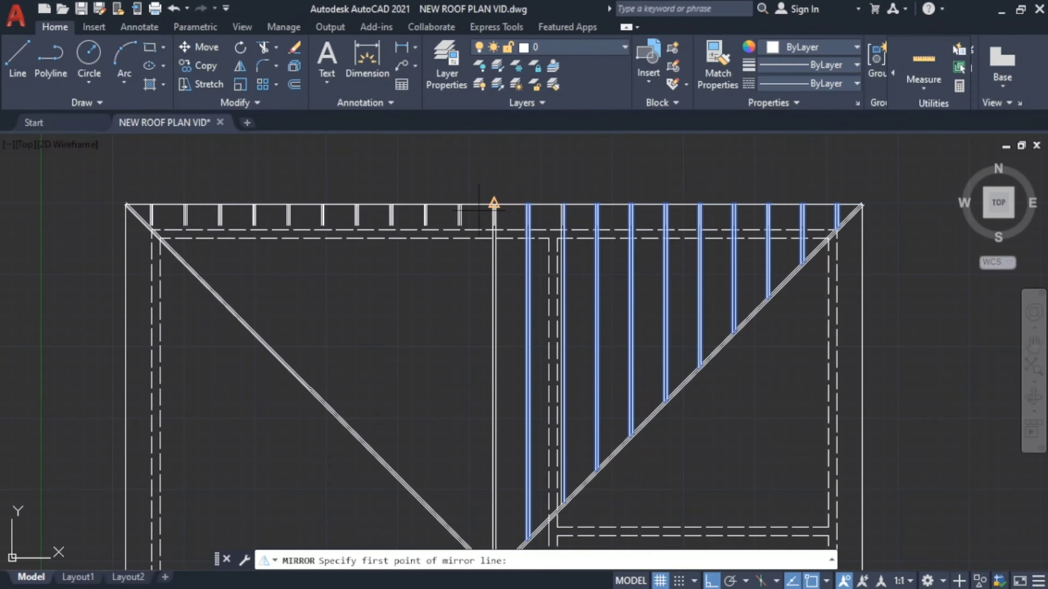
scroll(479, 211, up, 6)
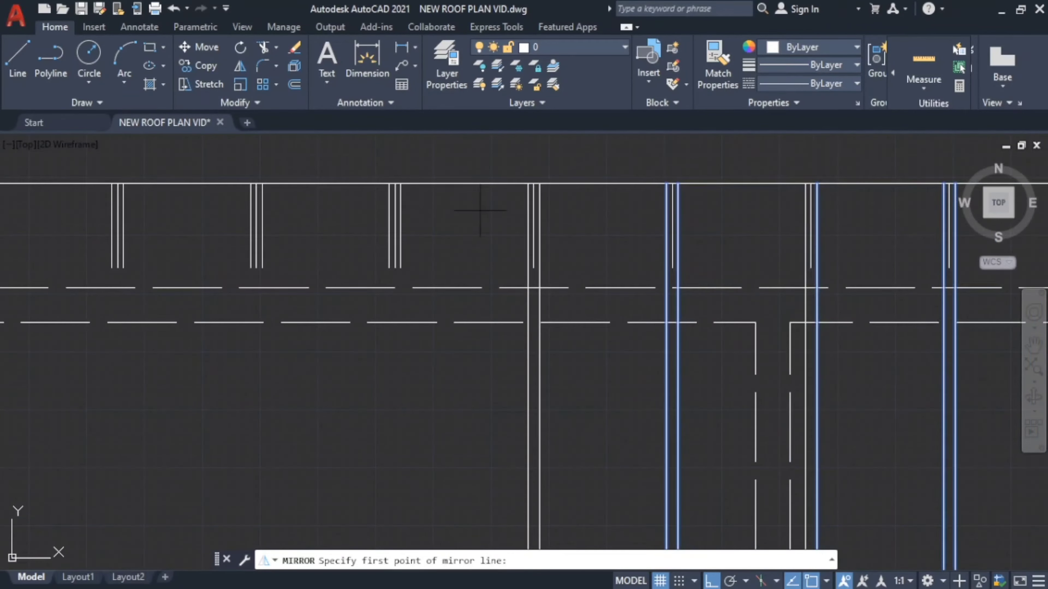
click(533, 183)
scroll(528, 320, down, 2)
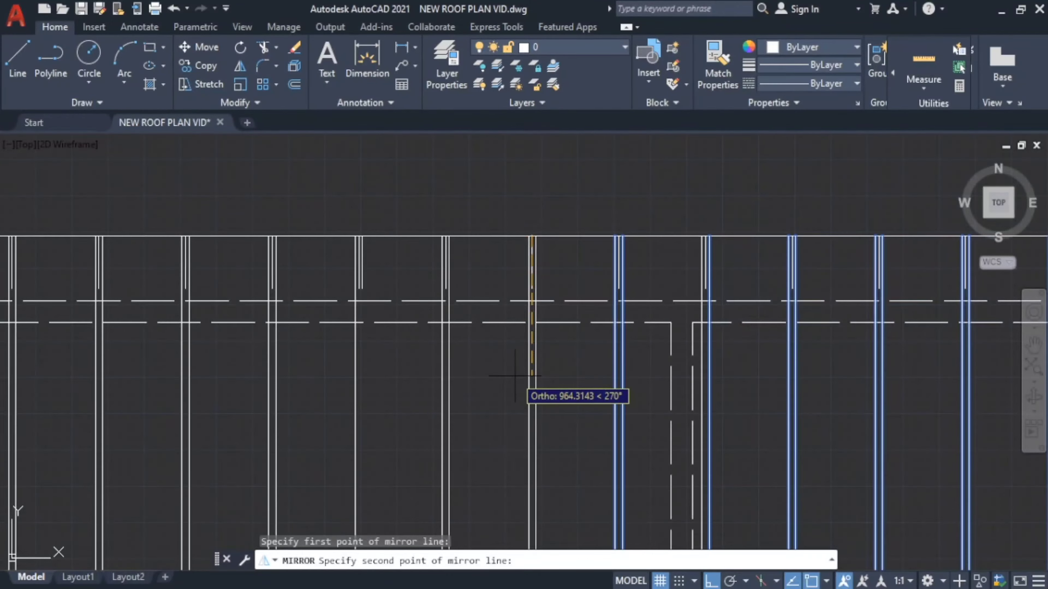
scroll(514, 375, down, 10)
scroll(521, 443, up, 4)
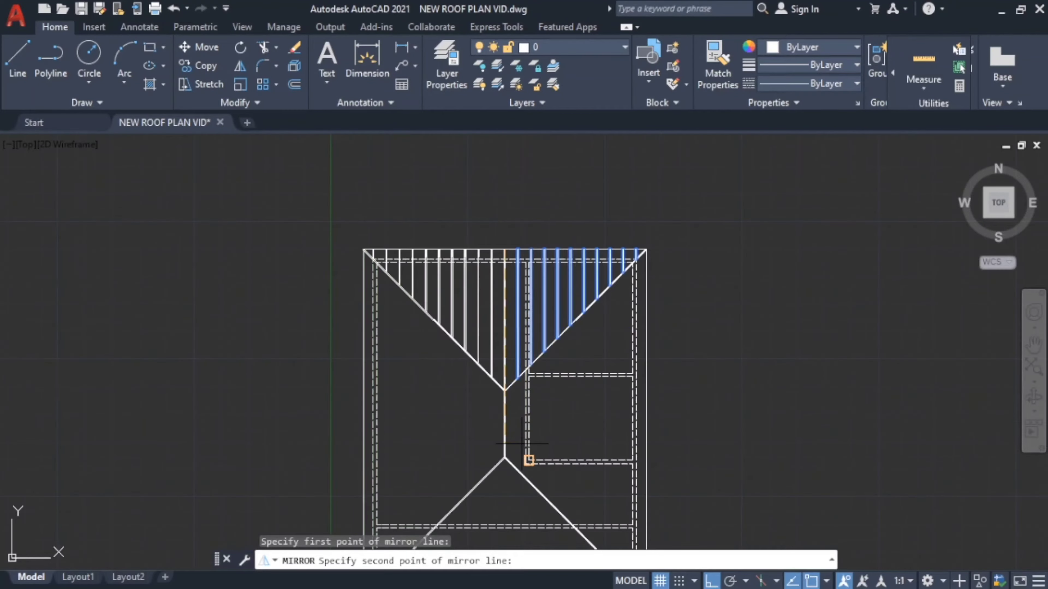
scroll(494, 400, up, 6)
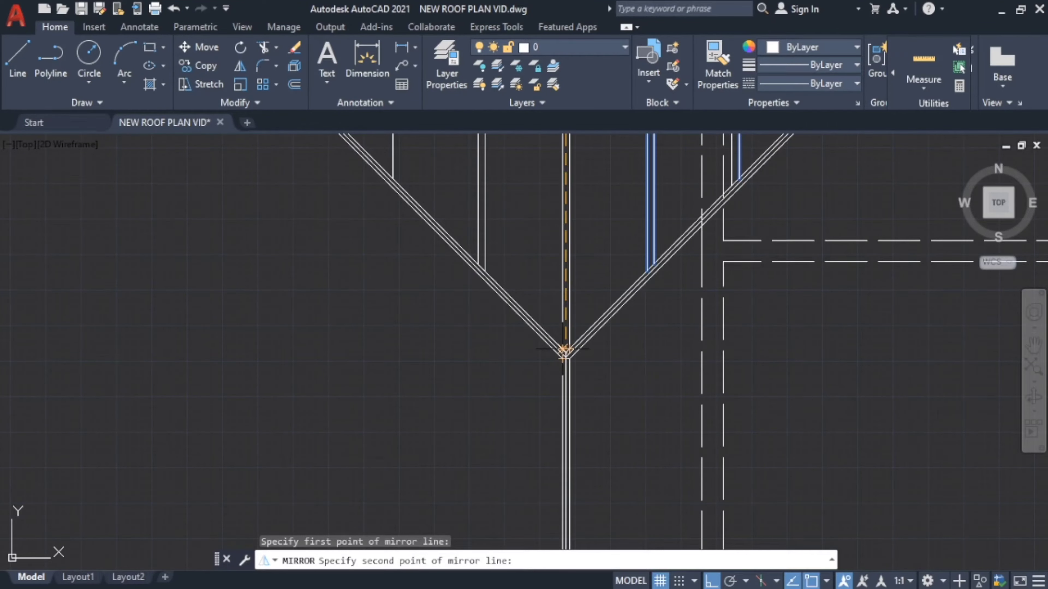
scroll(563, 348, up, 7)
click(566, 354)
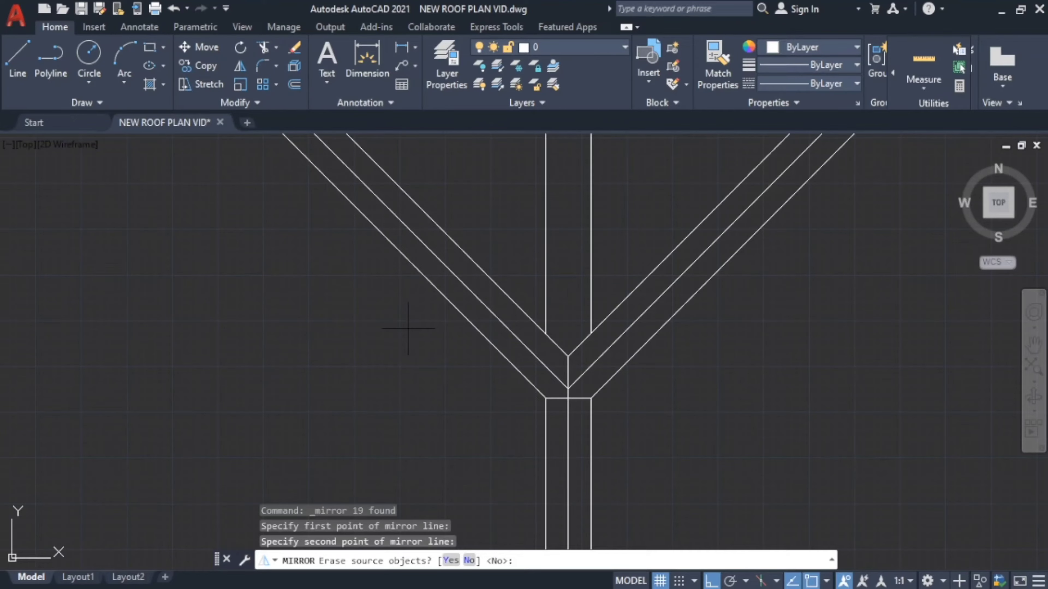
click(469, 560)
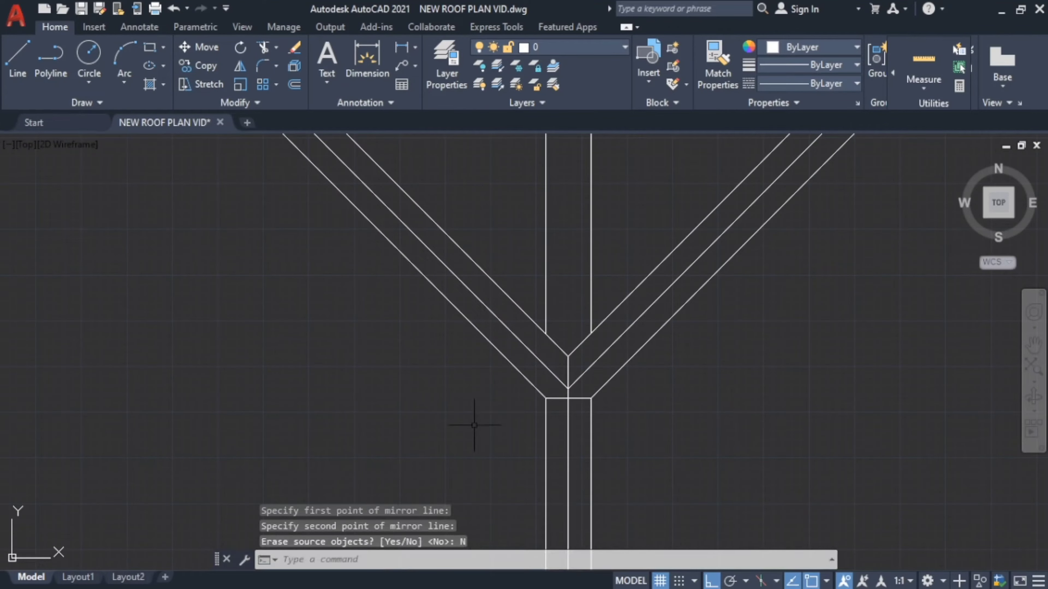
scroll(479, 377, down, 10)
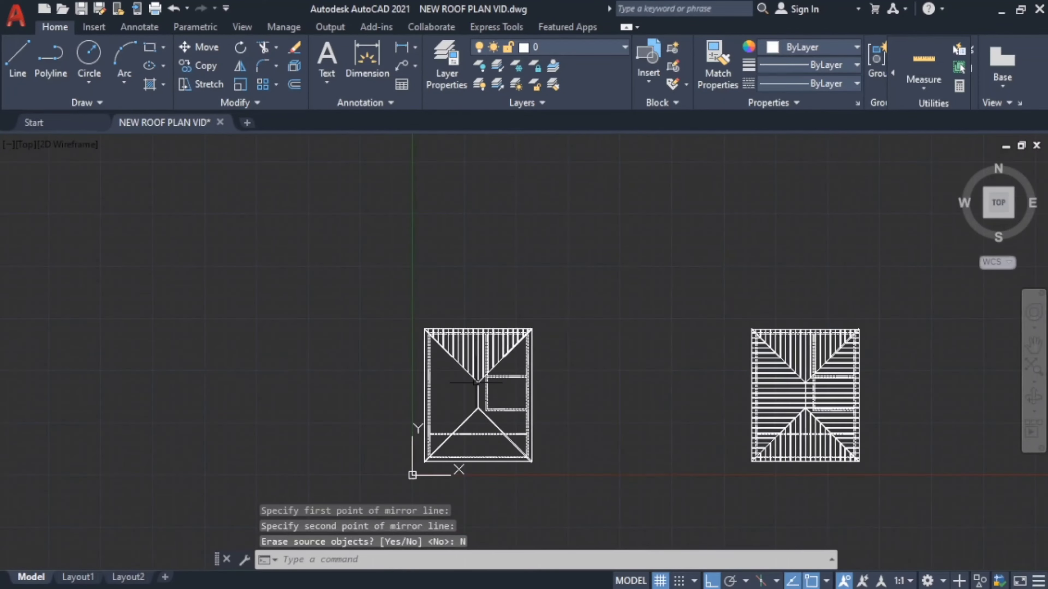
scroll(476, 382, up, 4)
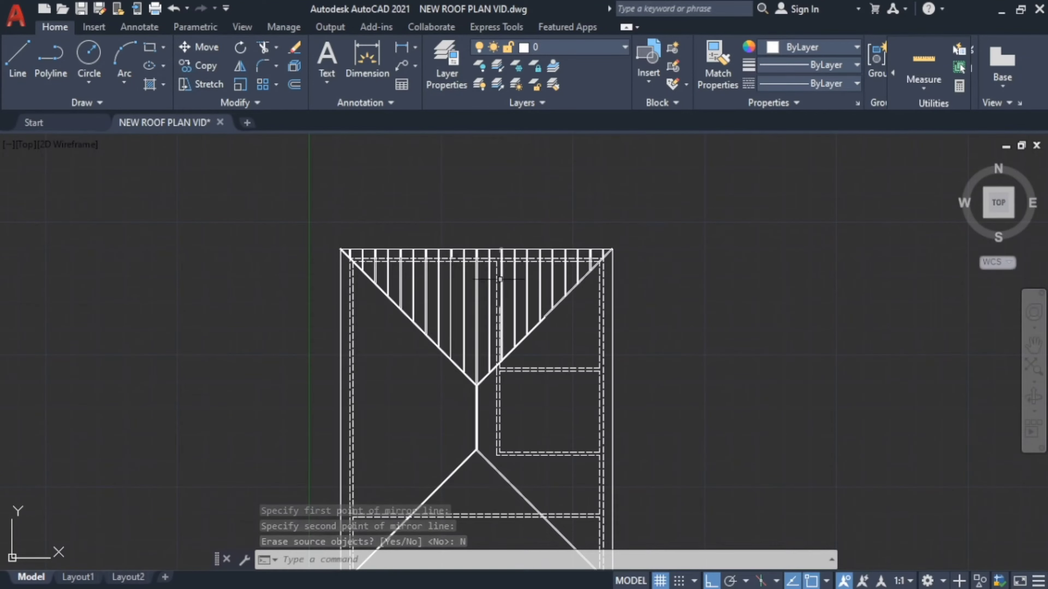
scroll(497, 276, up, 6)
scroll(499, 279, down, 2)
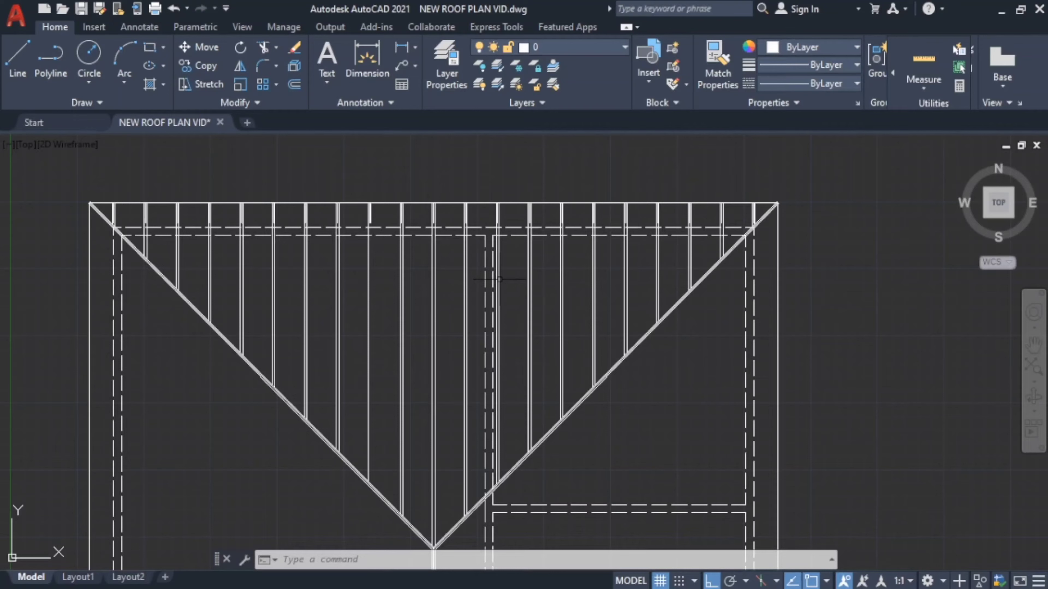
scroll(419, 281, down, 8)
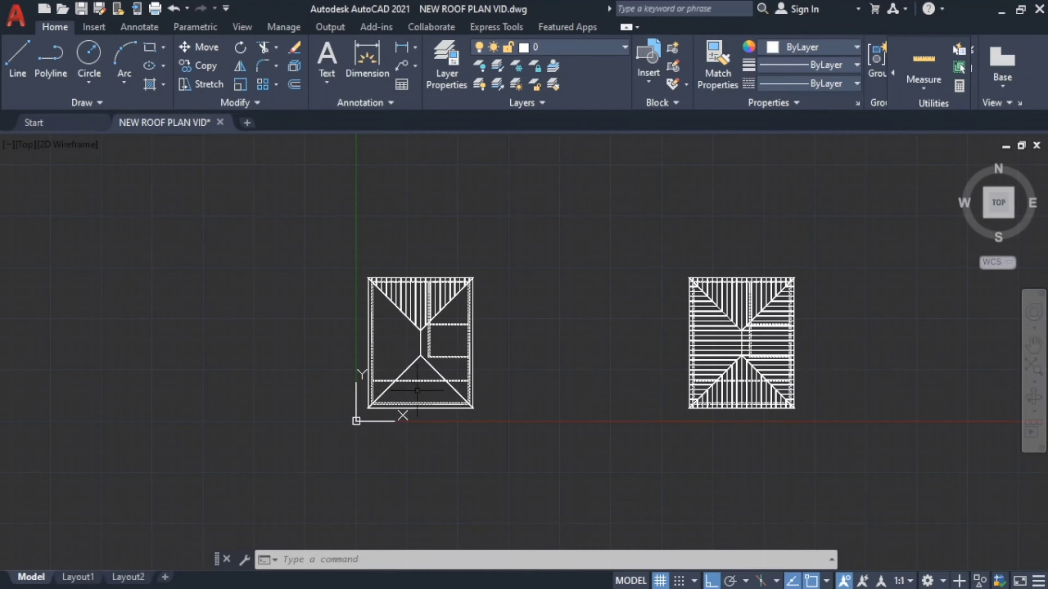
scroll(421, 395, up, 6)
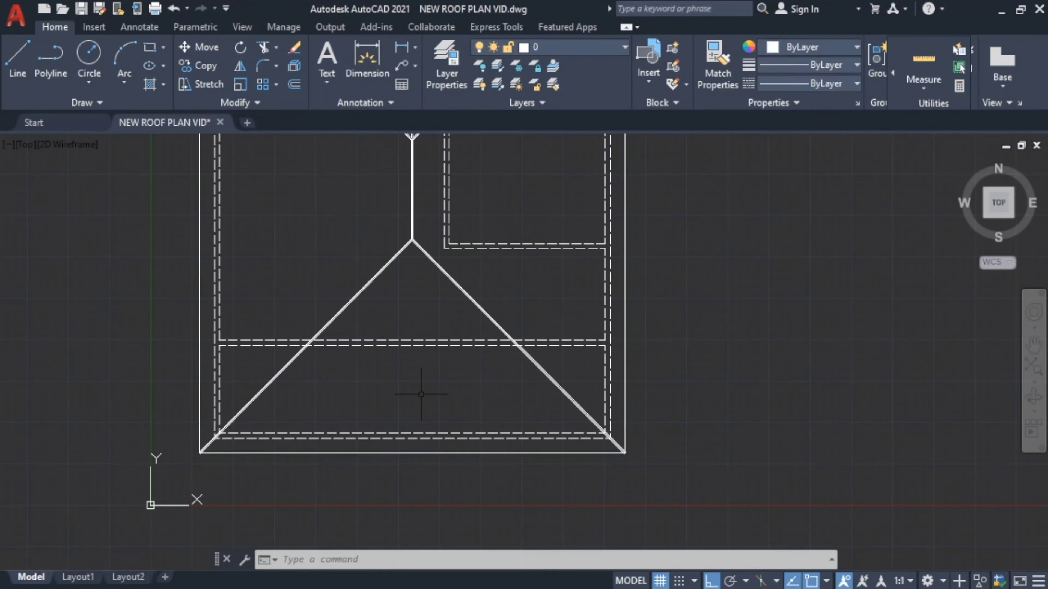
scroll(421, 395, down, 4)
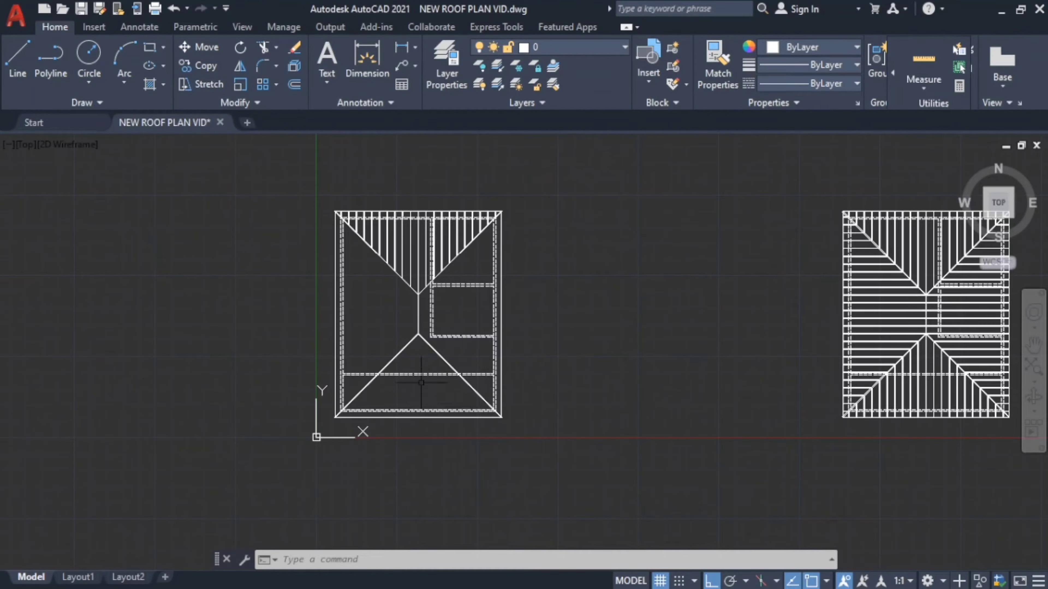
scroll(399, 265, up, 8)
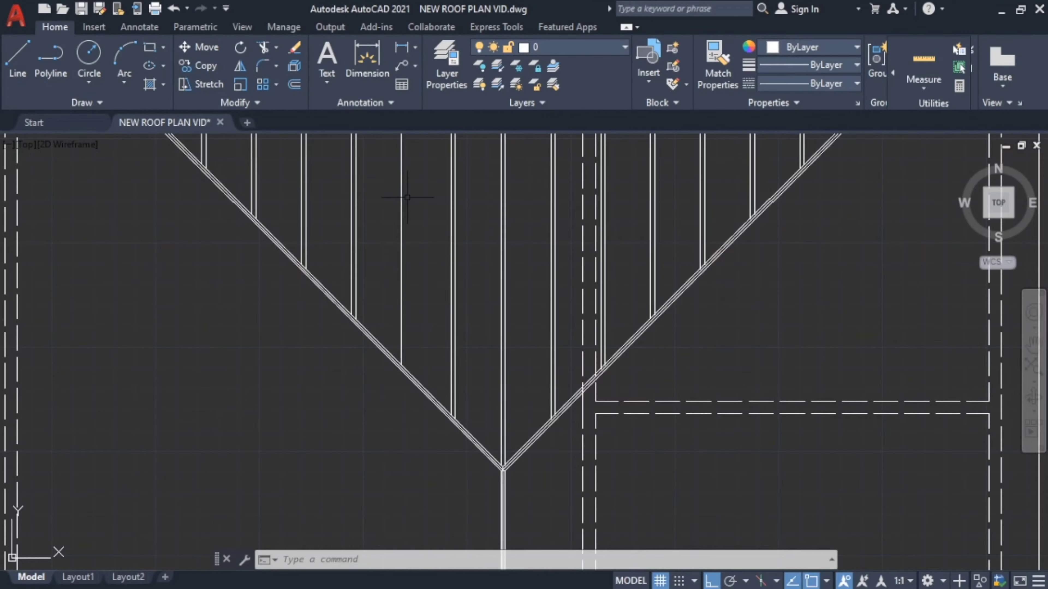
scroll(407, 196, down, 6)
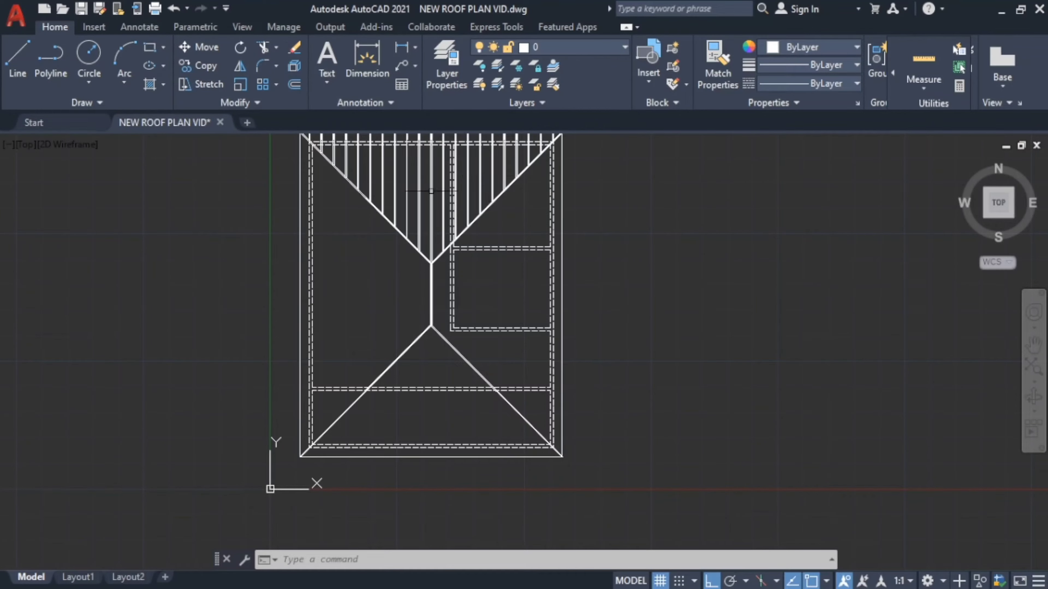
scroll(478, 181, up, 2)
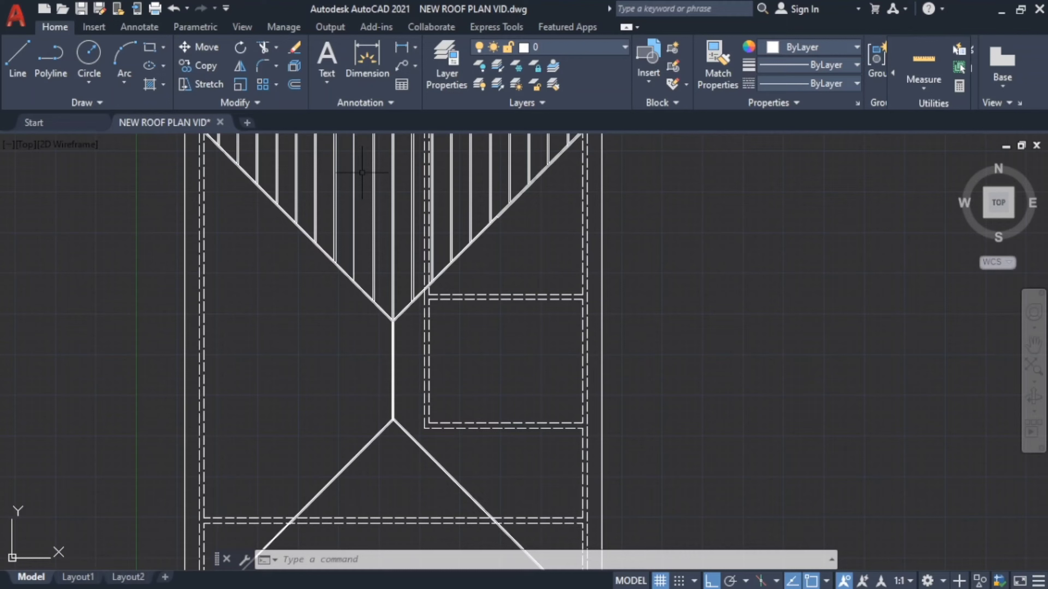
key(Escape)
key(Escape)
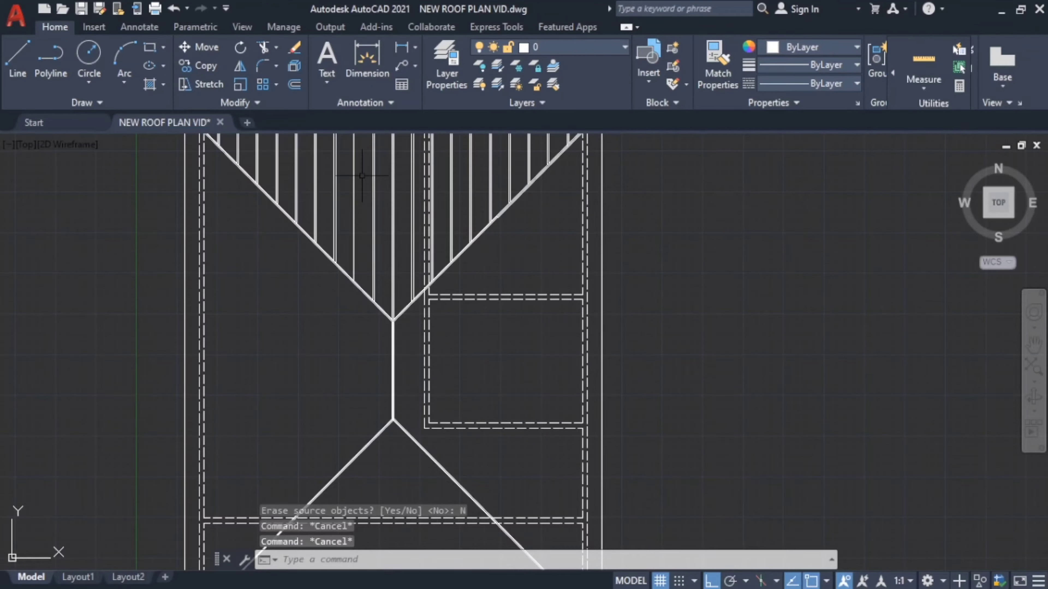
Pan the roof plan down slightly to bring the top hip into view.
text(p)
key(Return)
drag(449, 166, 450, 256)
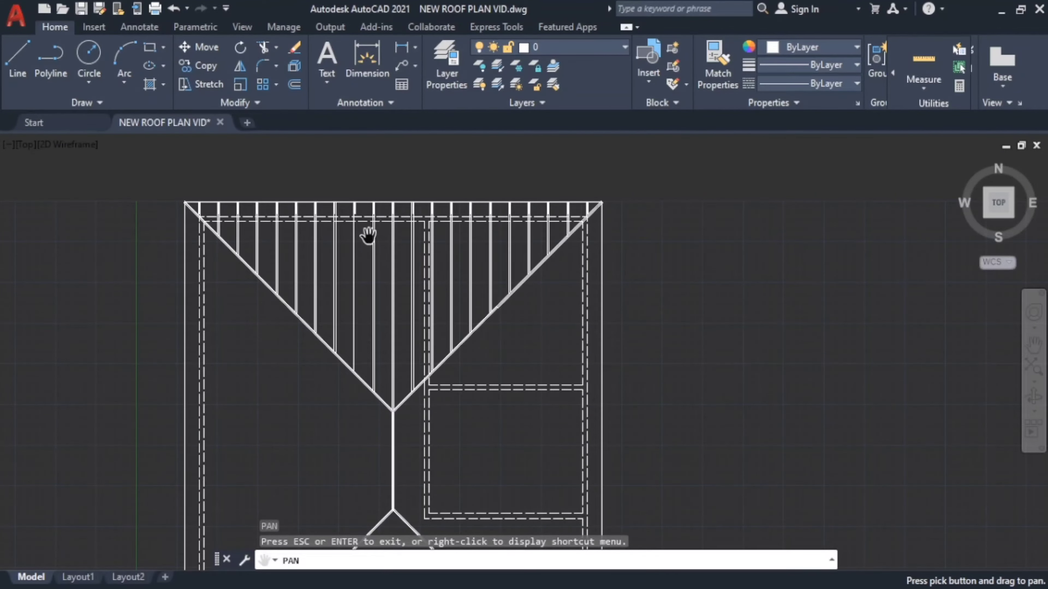
scroll(369, 237, up, 4)
key(Escape)
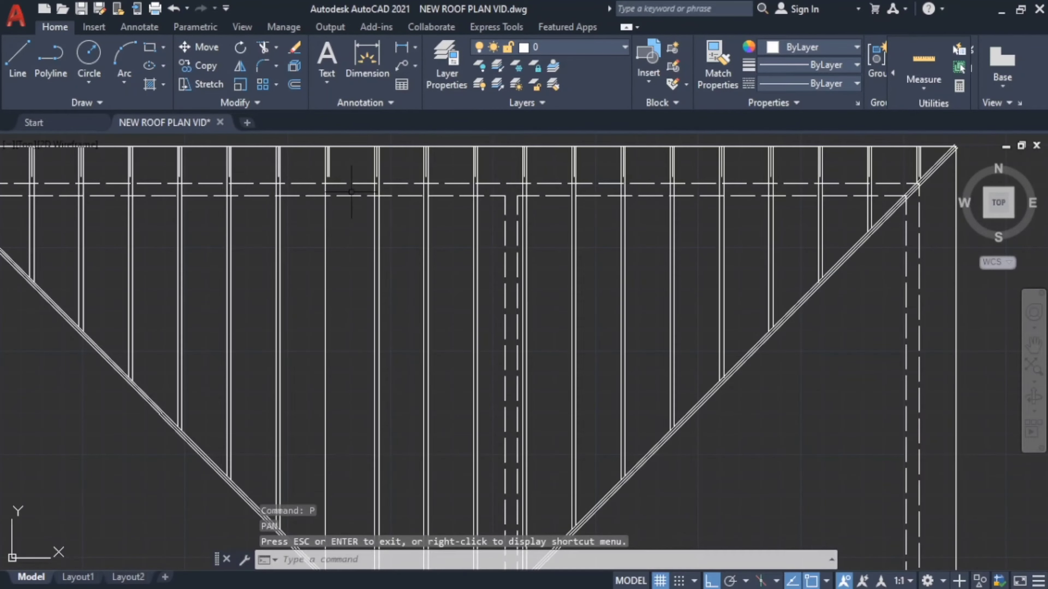
Extend a top-hip rafter line up to the top edge, with the left hip line as the boundary.
text(ex)
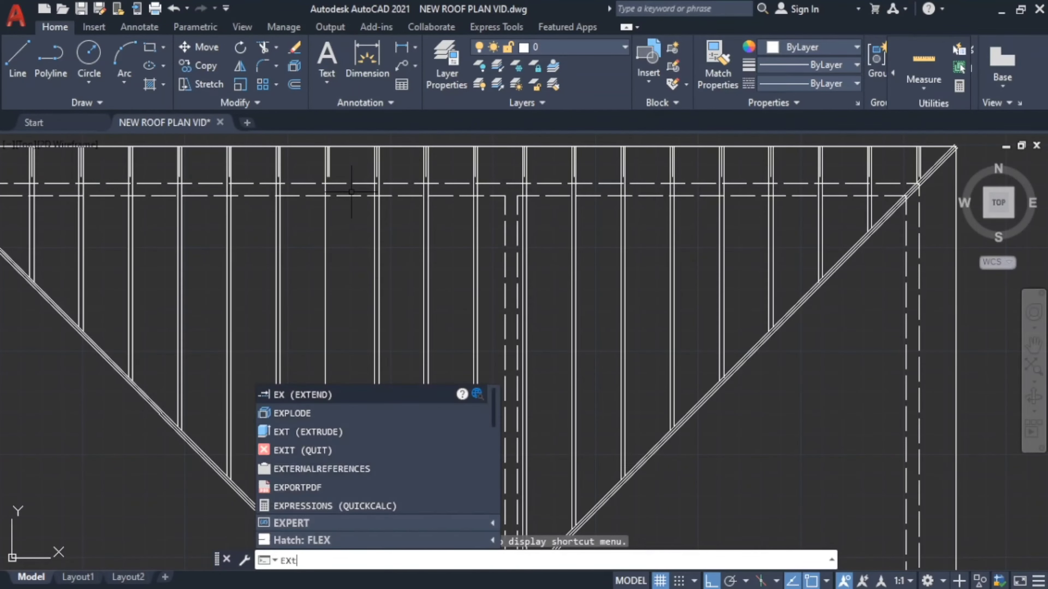
text(t)
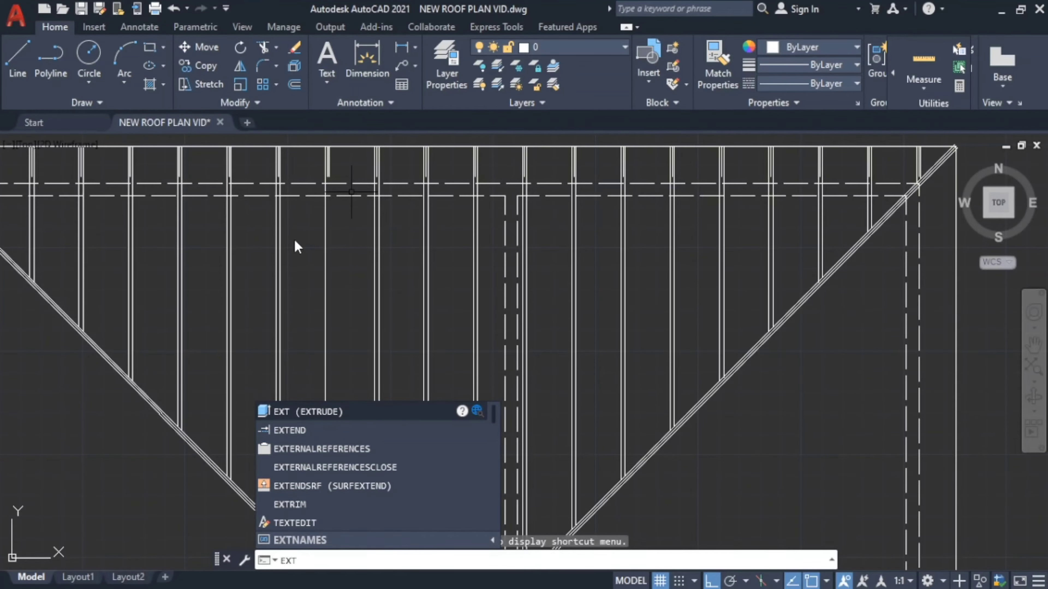
click(300, 430)
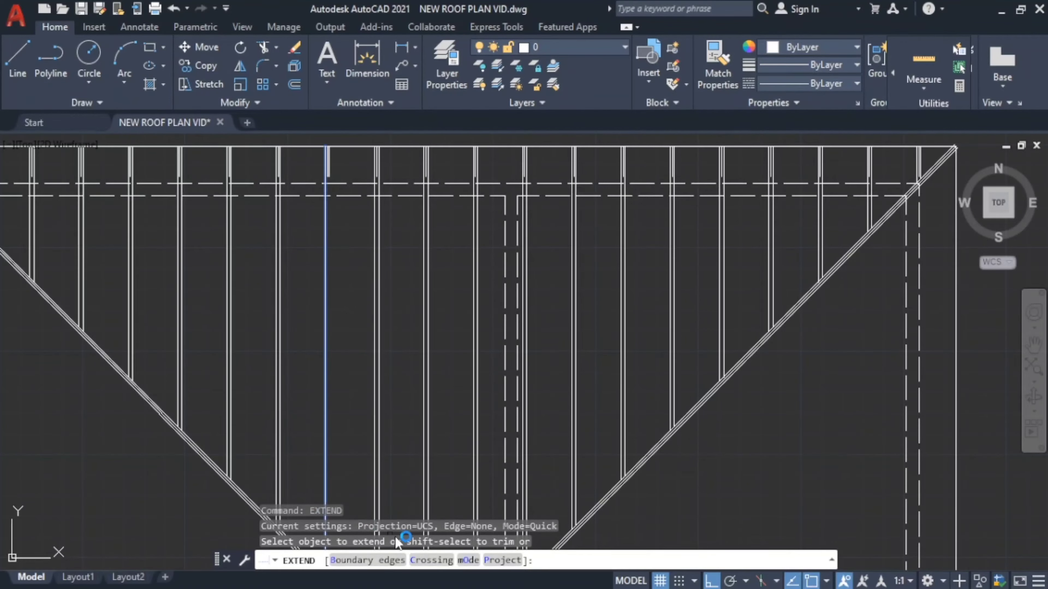
click(366, 560)
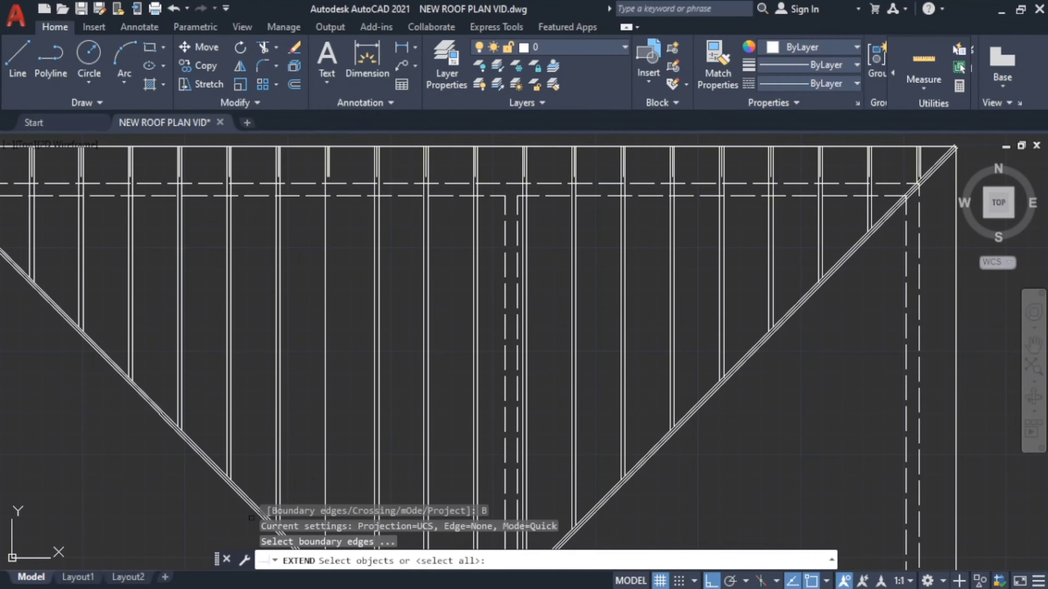
click(243, 491)
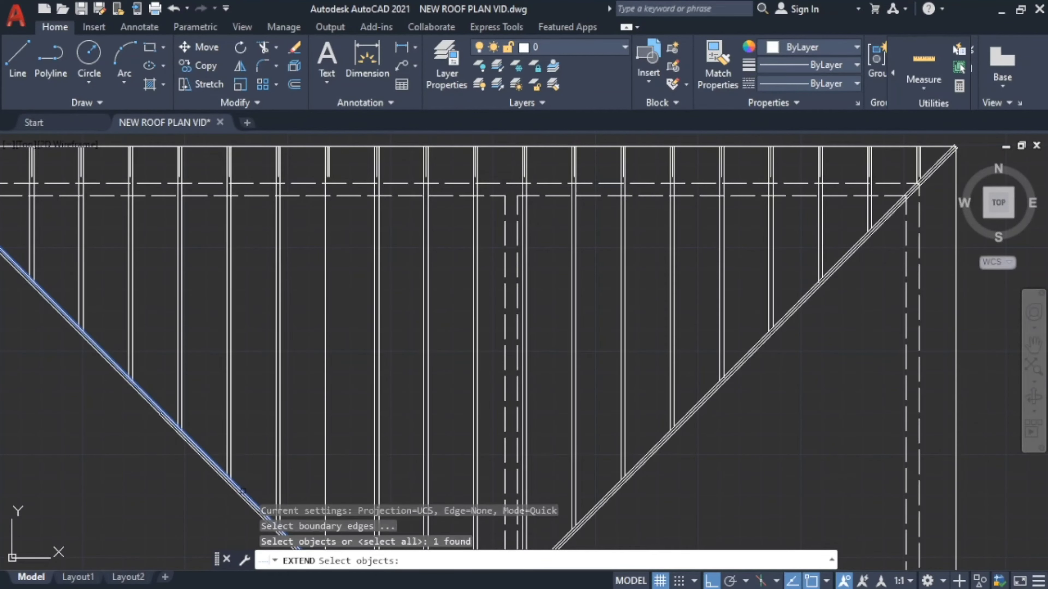
key(Return)
click(248, 486)
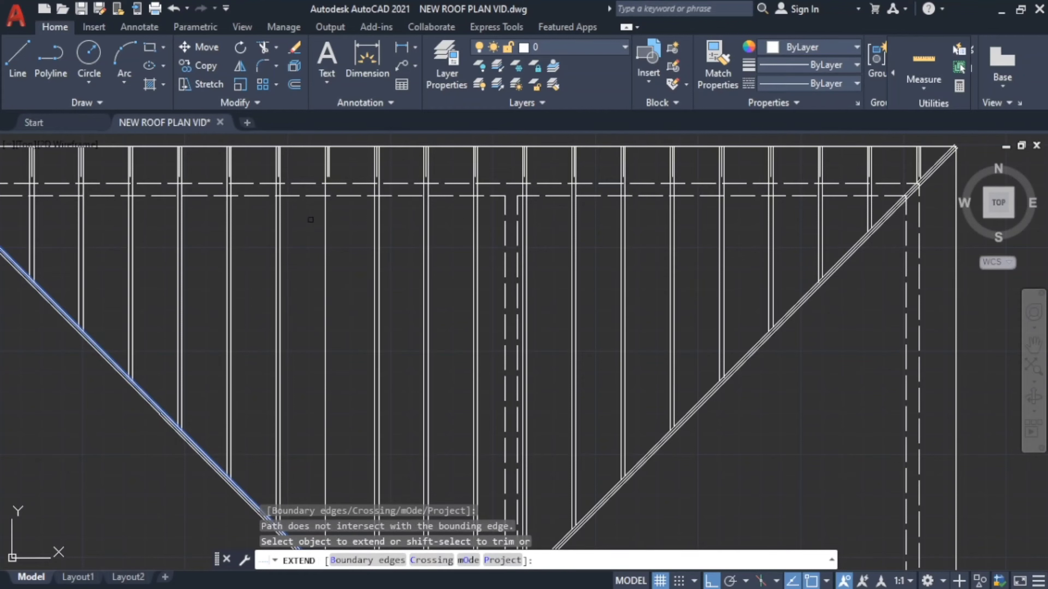
click(330, 171)
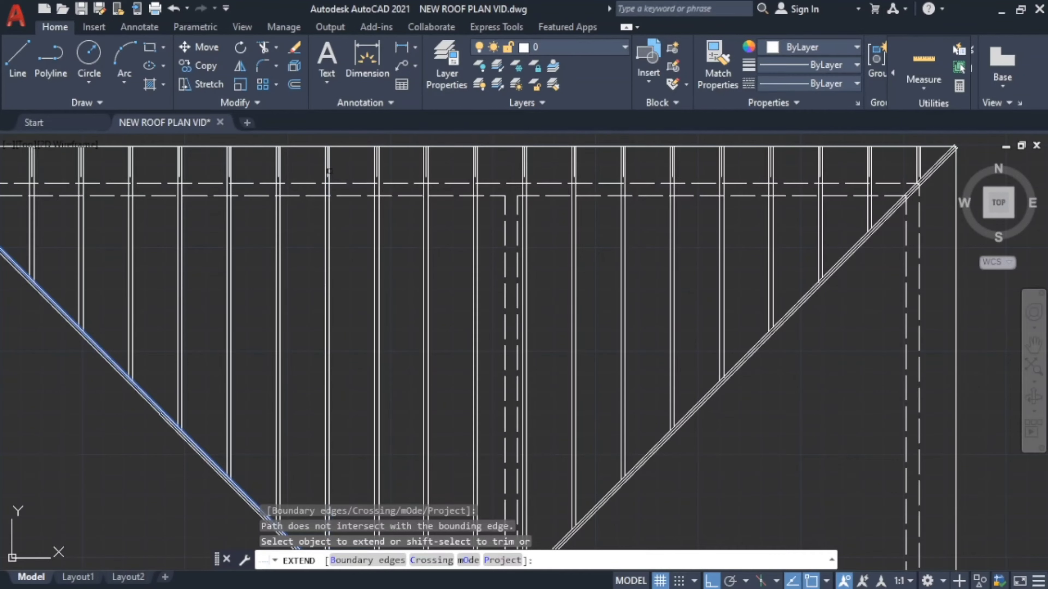
key(Escape)
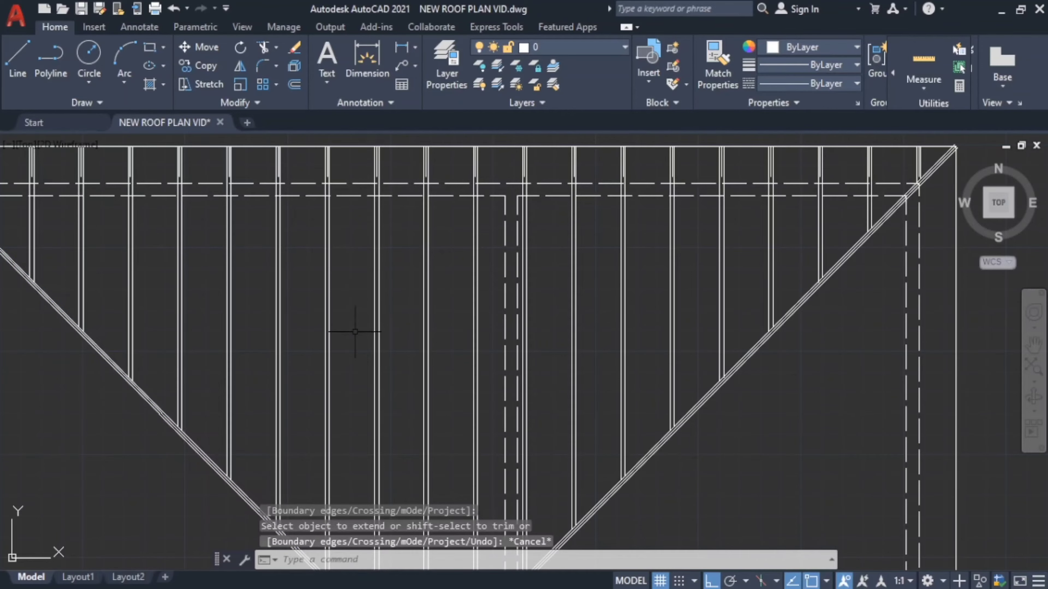
scroll(356, 332, down, 6)
Crossing-select the rafters left of the ridge apex and along the left hip.
scroll(371, 386, up, 2)
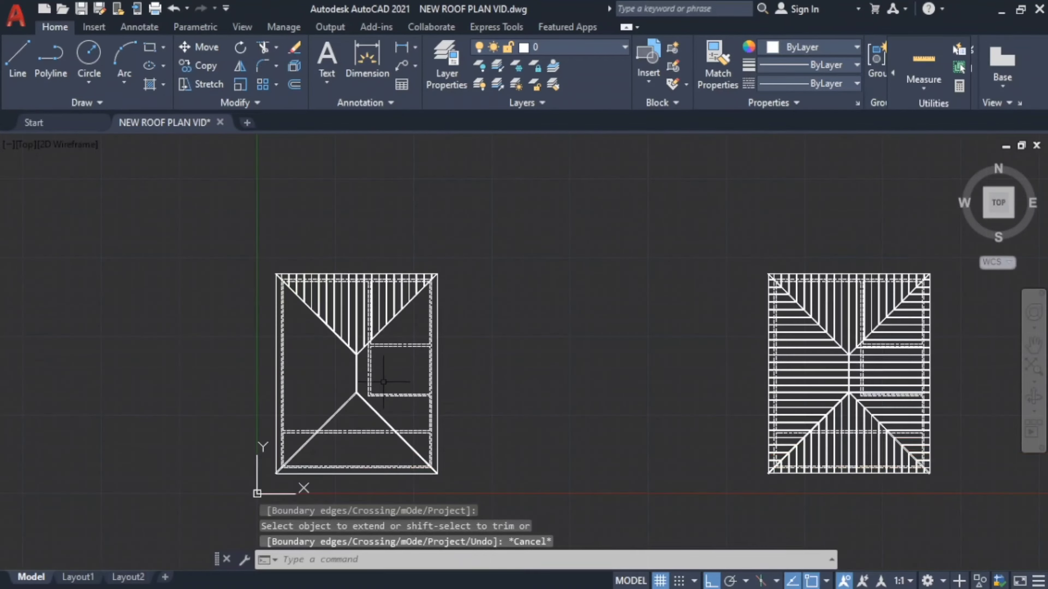
scroll(345, 333, up, 6)
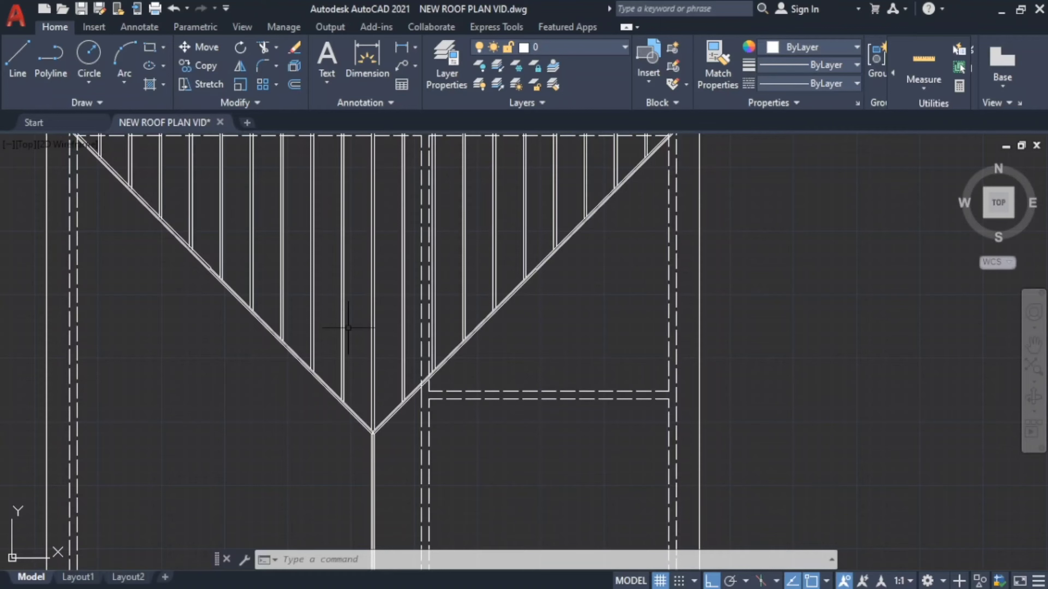
click(395, 226)
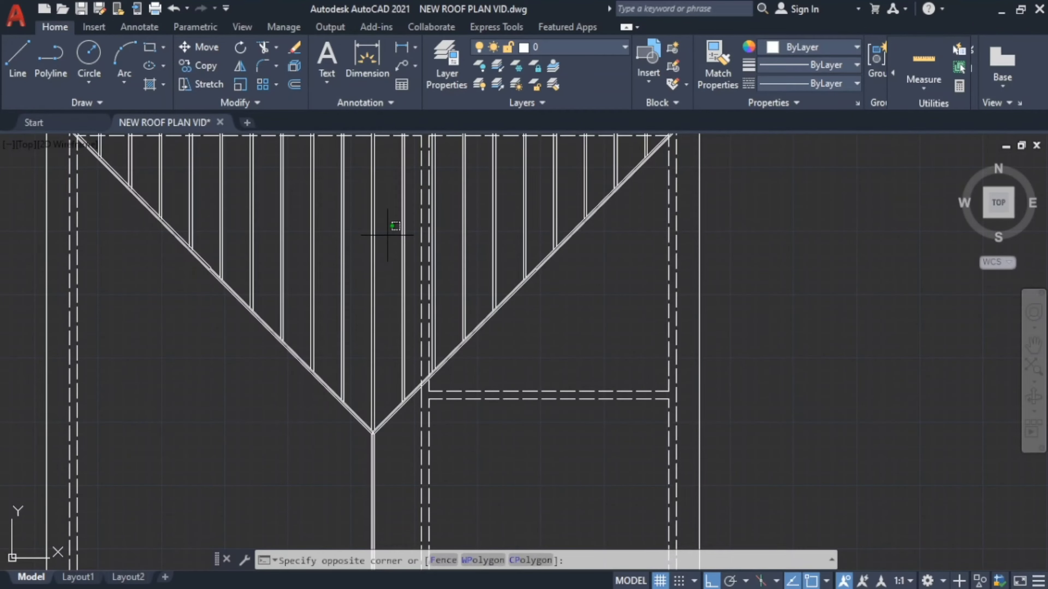
mouse_move(387, 235)
mouse_down()
mouse_move(161, 163)
mouse_move(120, 164)
mouse_up()
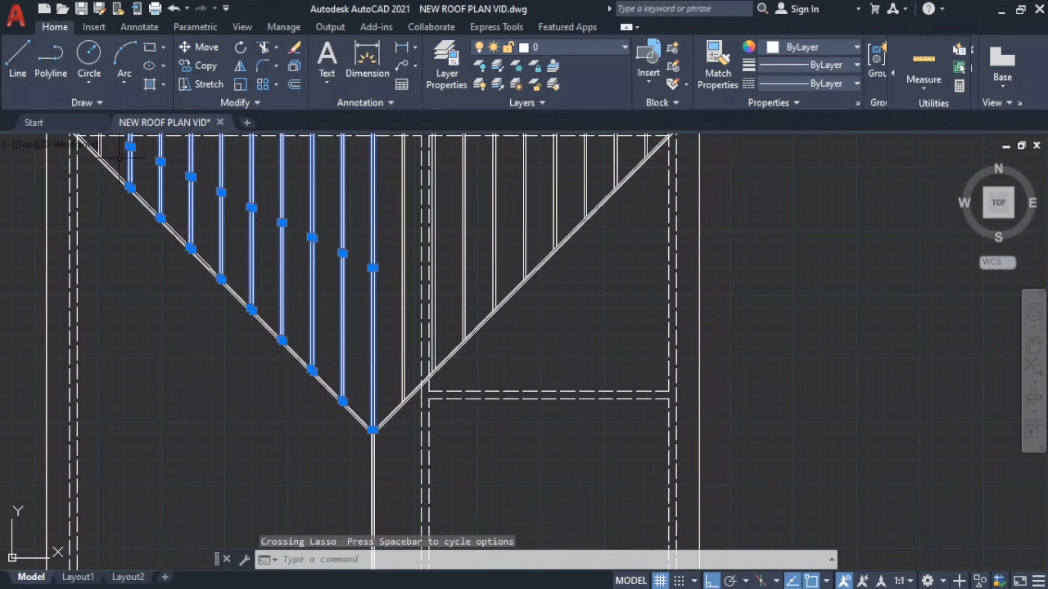
drag(112, 144, 100, 160)
Add the two short rafters near the top-left corner to the selection.
scroll(116, 223, down, 8)
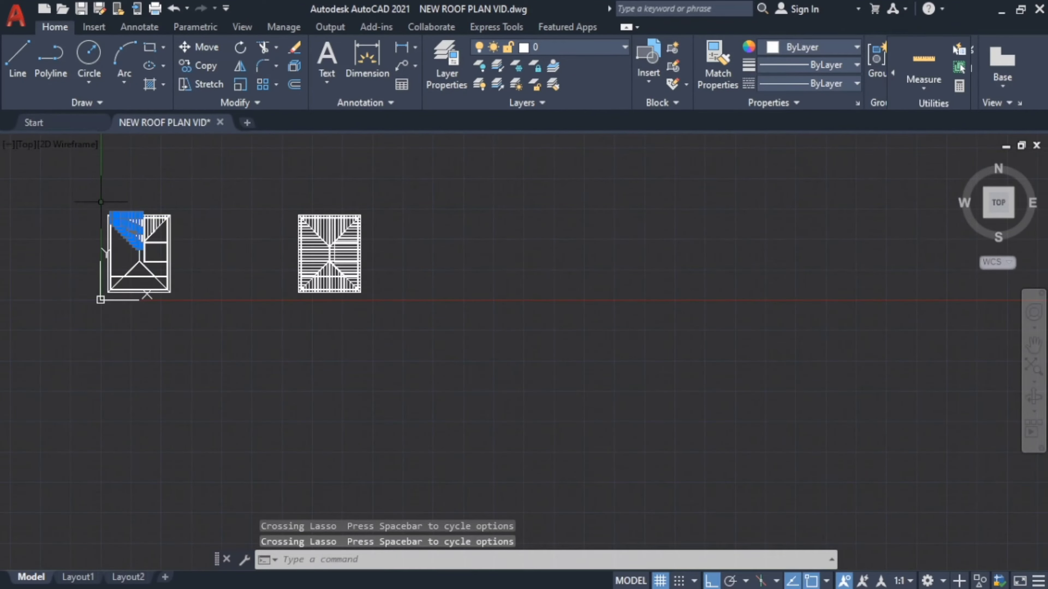
scroll(117, 214, up, 8)
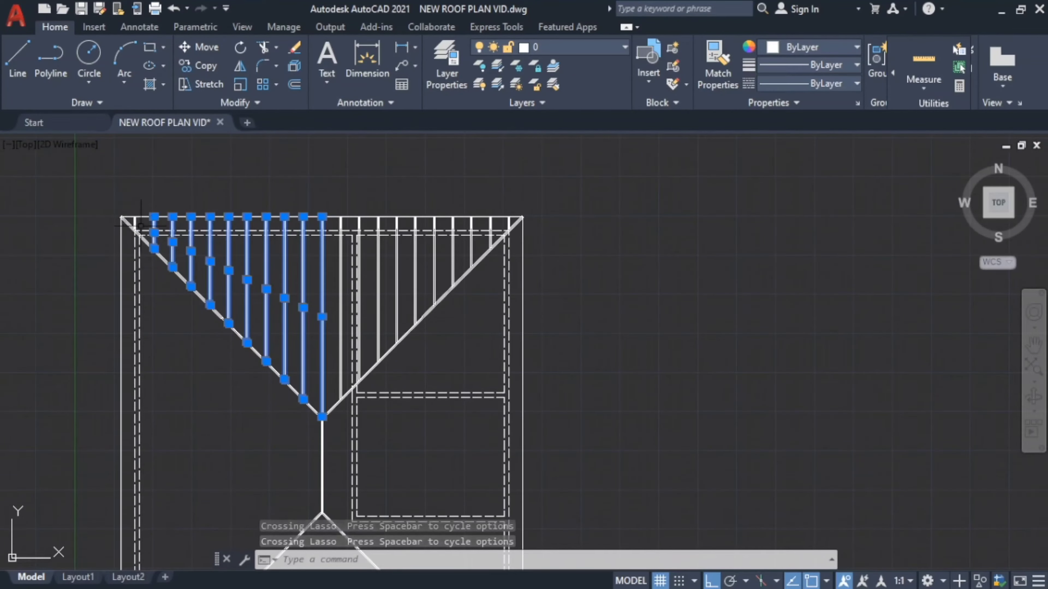
scroll(140, 225, up, 8)
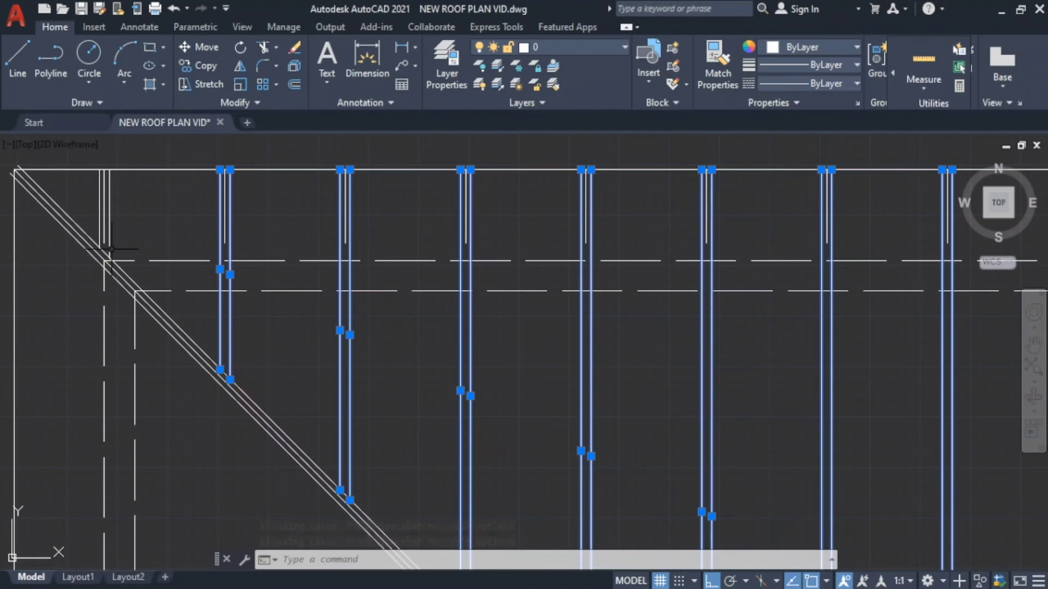
click(108, 237)
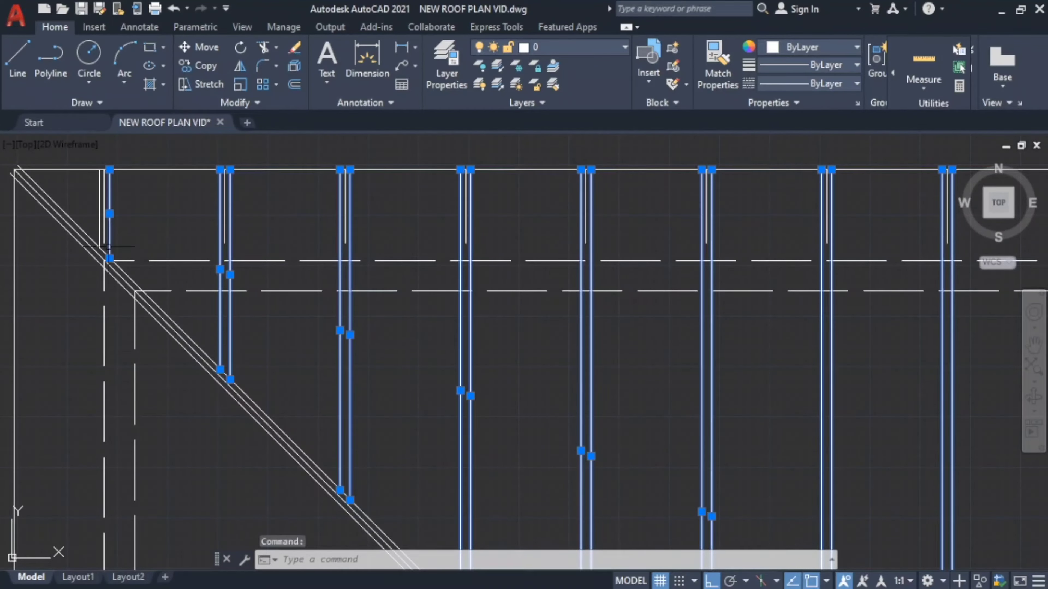
click(100, 229)
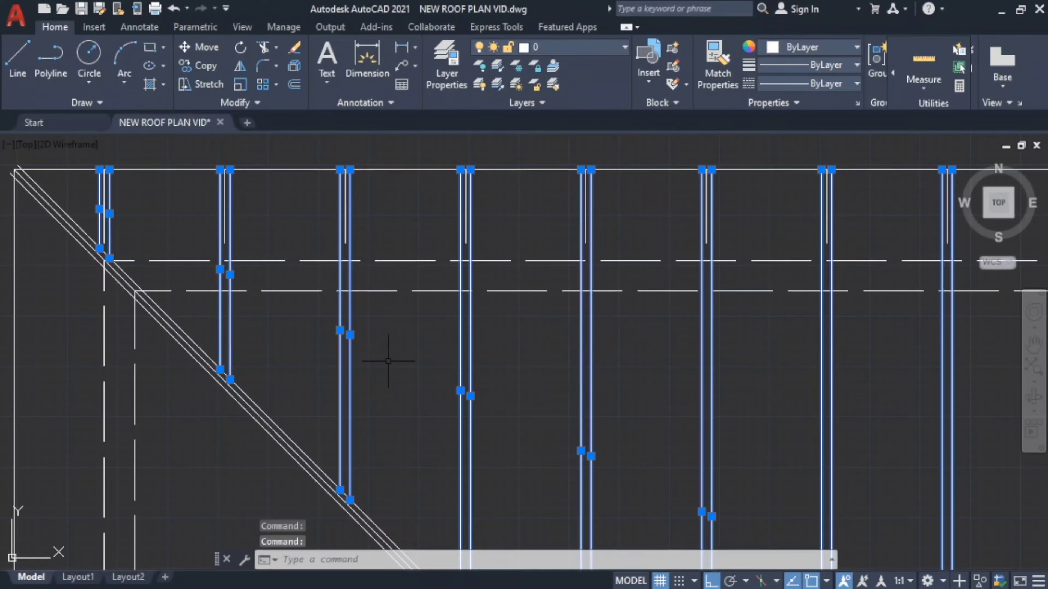
scroll(388, 361, down, 10)
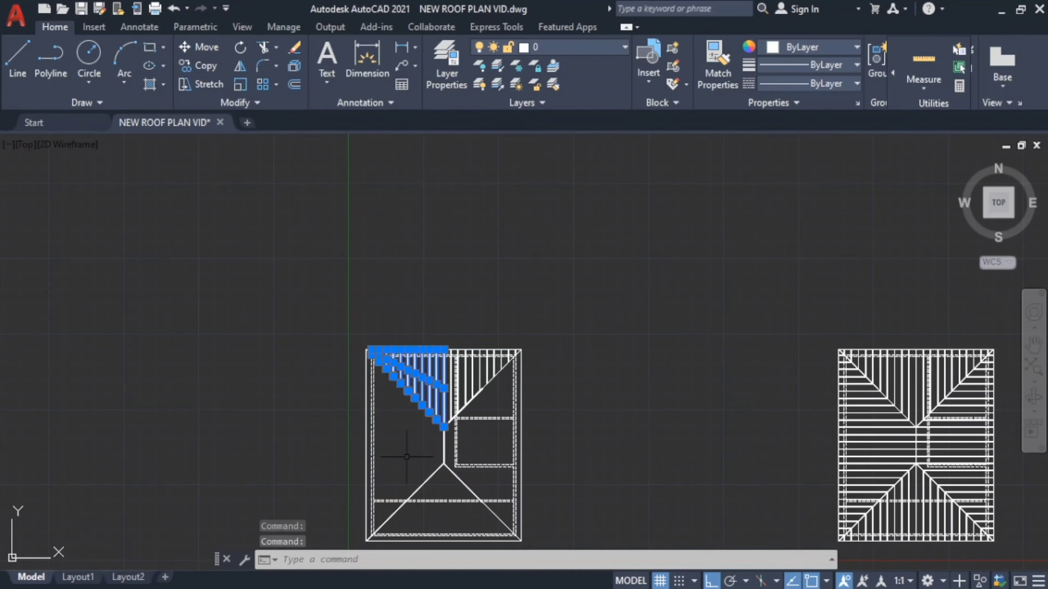
scroll(406, 457, up, 8)
scroll(406, 457, down, 6)
scroll(406, 457, up, 3)
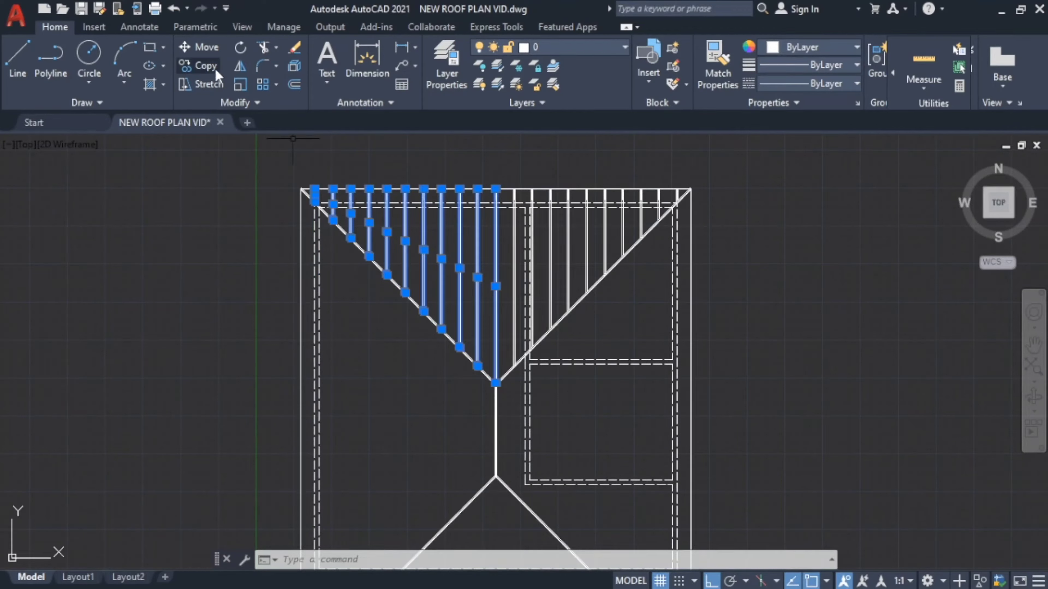
Start Mirror and turn on polar tracking at 45-degree increments.
click(239, 65)
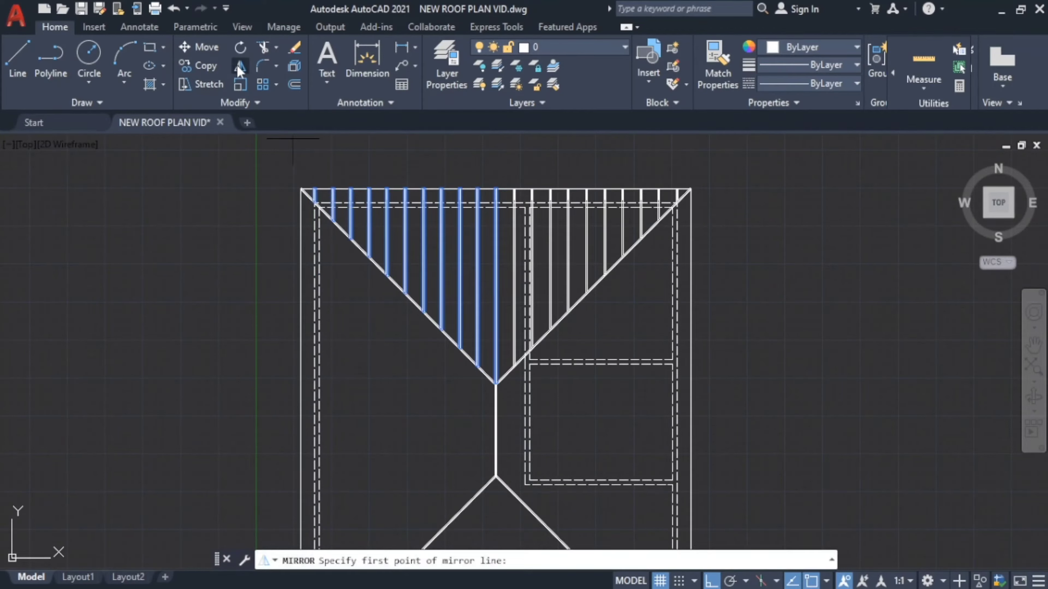
click(731, 581)
click(746, 582)
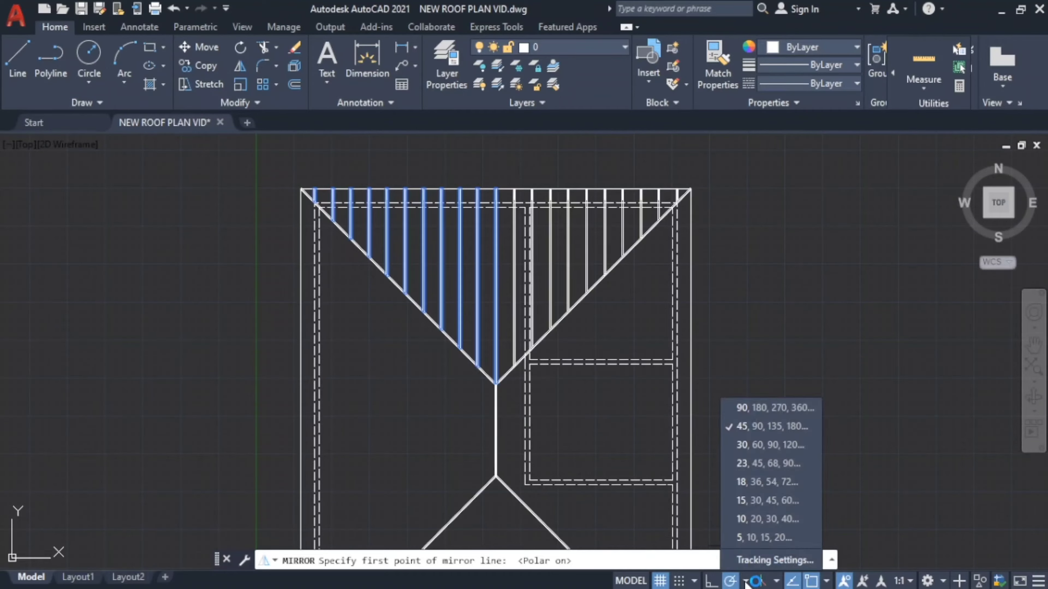
click(765, 430)
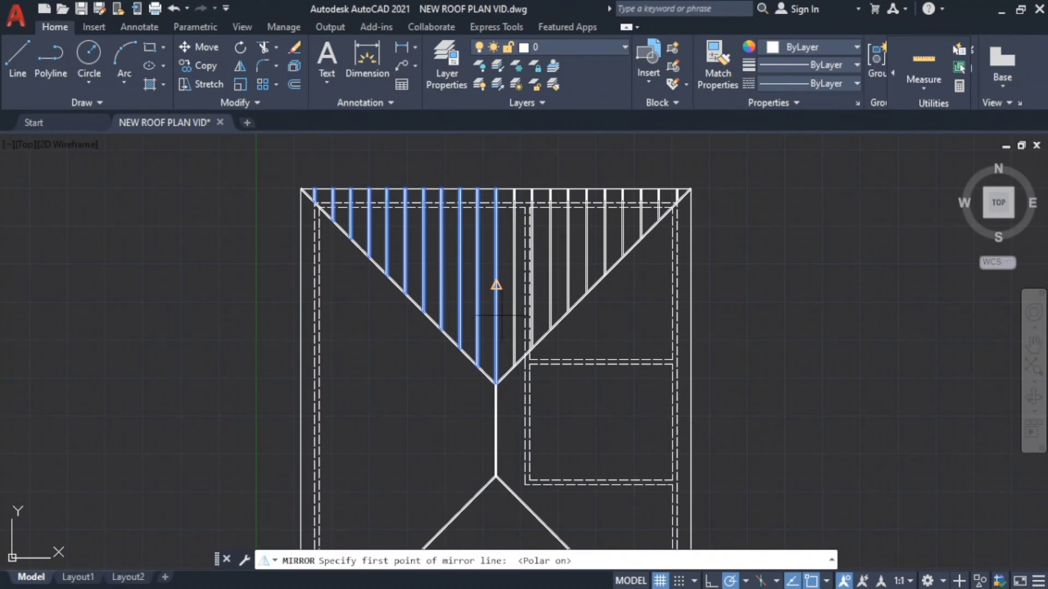
Pick a mirror line from the ridge apex along the left hip, then cancel the mirror.
scroll(500, 380, up, 5)
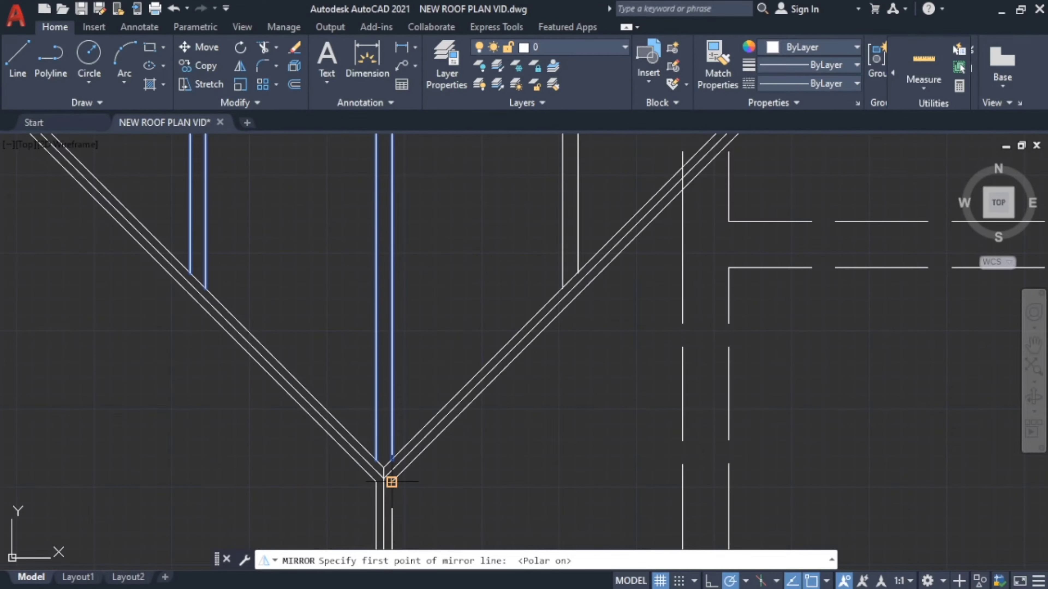
scroll(391, 481, up, 3)
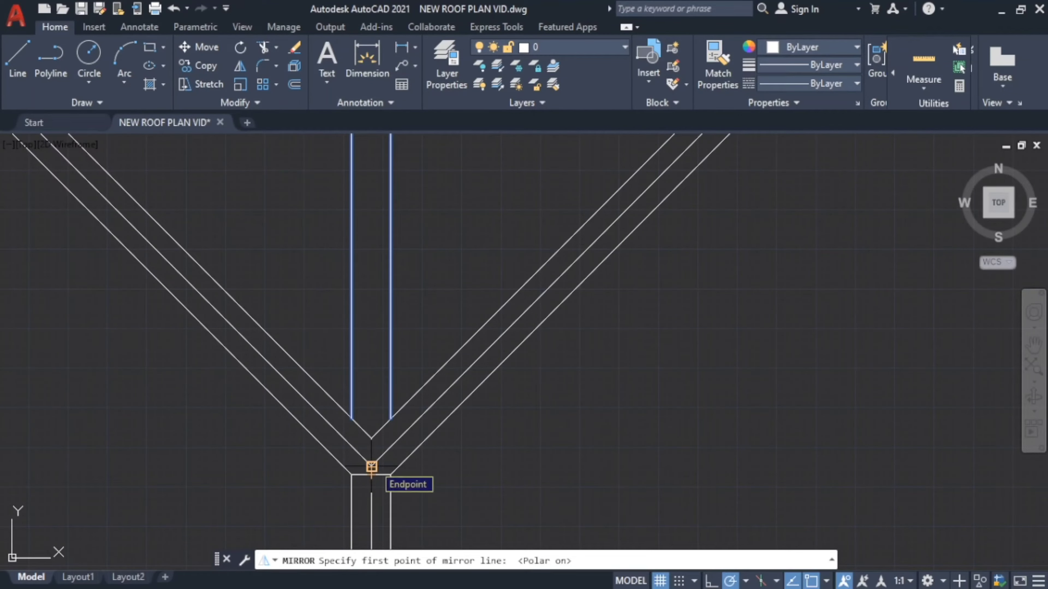
scroll(372, 466, up, 6)
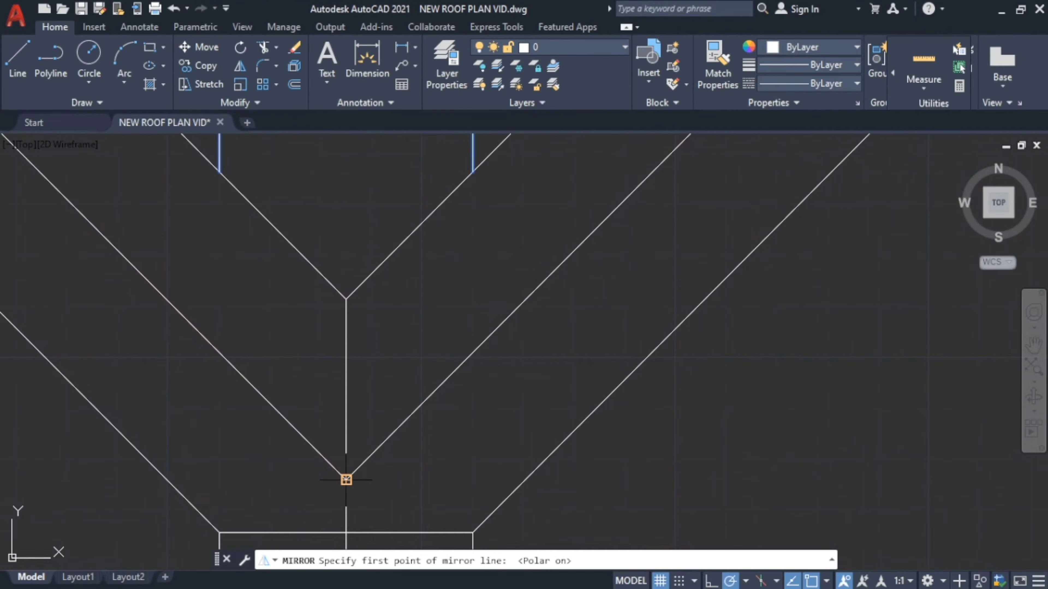
click(346, 479)
scroll(271, 452, down, 6)
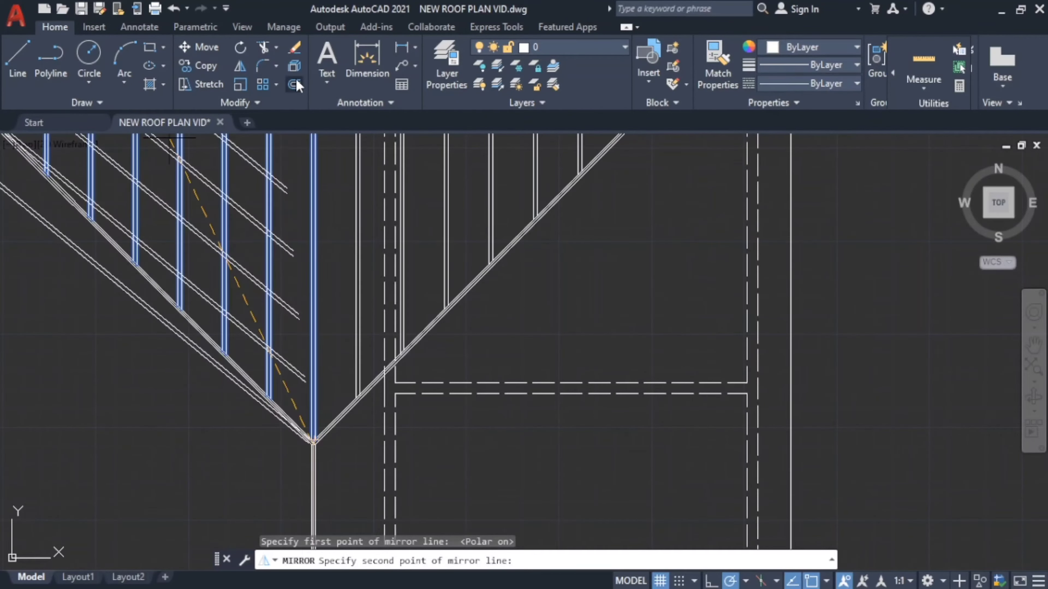
scroll(231, 223, down, 4)
click(216, 242)
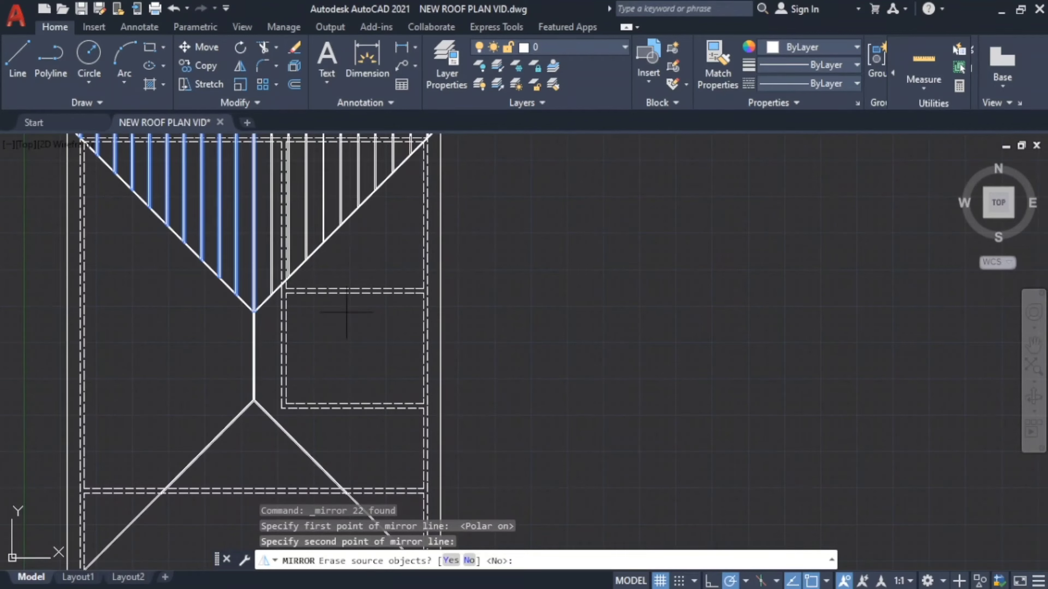
key(Escape)
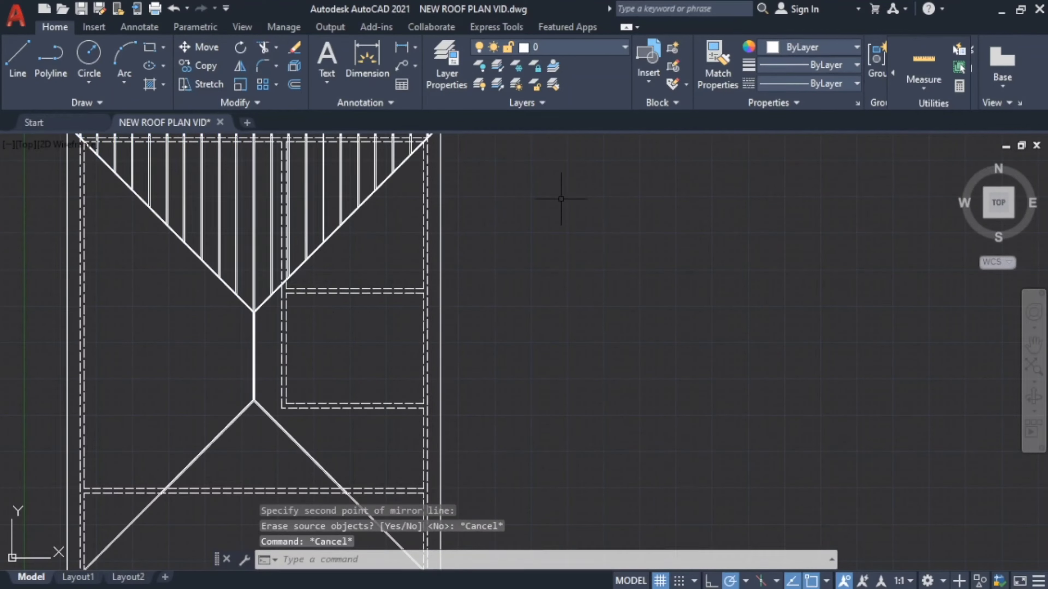
Pan the roof plan down and right, then crossing-select the rafters along the left hip.
text(p)
key(Return)
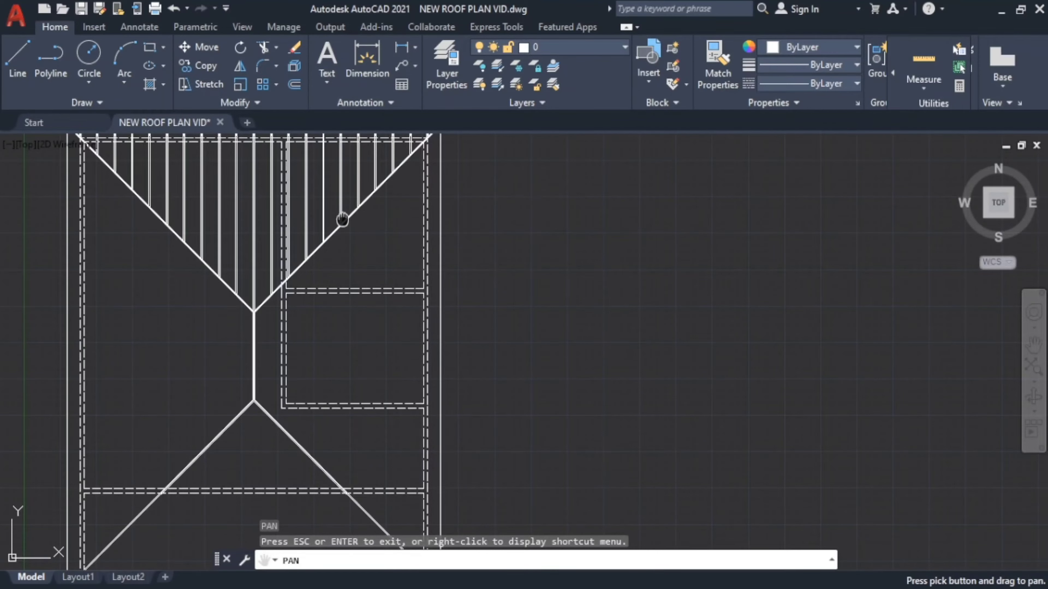
drag(344, 215, 538, 322)
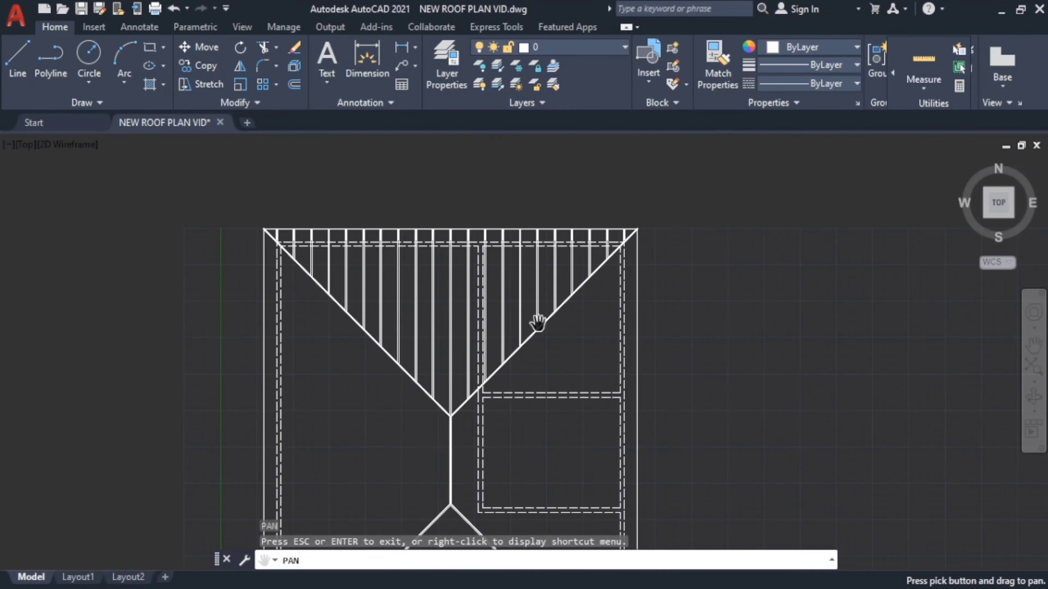
scroll(538, 322, up, 2)
key(Escape)
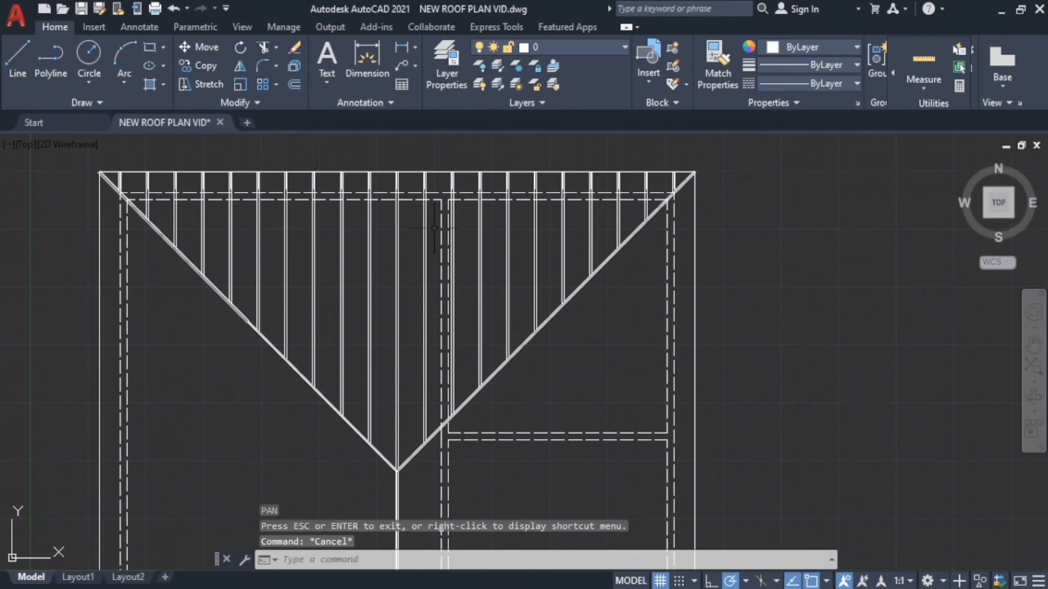
mouse_move(414, 258)
mouse_down()
mouse_move(406, 246)
mouse_move(165, 226)
mouse_move(164, 171)
mouse_move(146, 186)
mouse_up()
scroll(159, 182, up, 4)
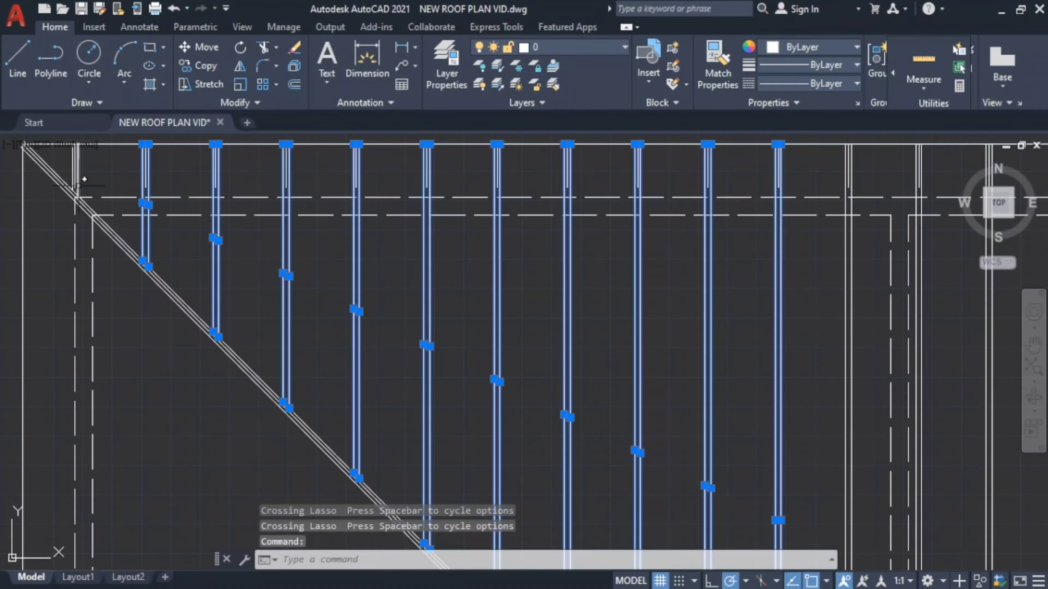
Add the corner rafter to the selection, making 22 rafters.
click(78, 173)
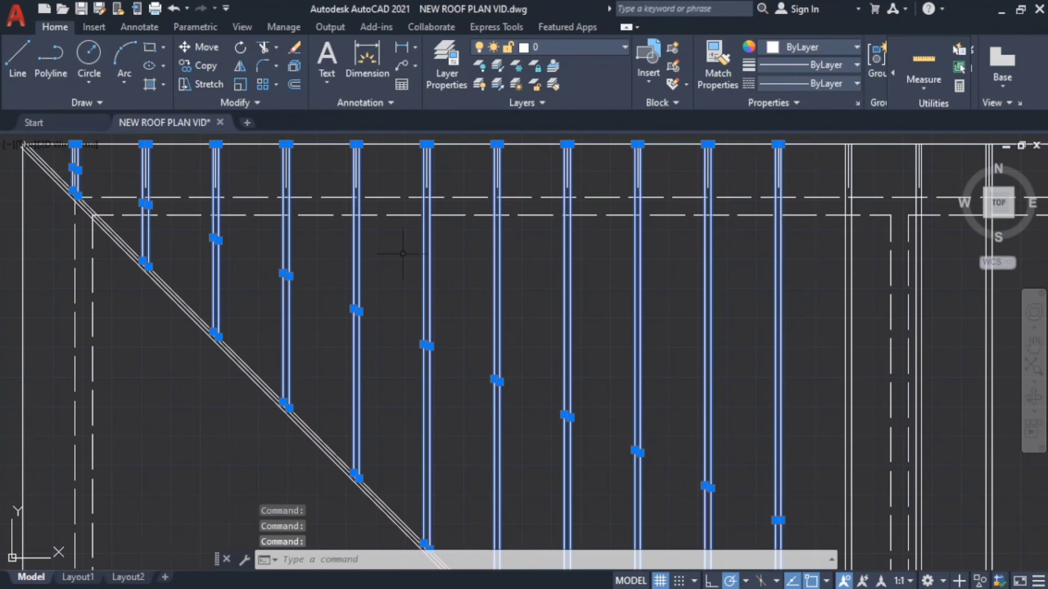
scroll(540, 334, down, 2)
scroll(547, 331, down, 8)
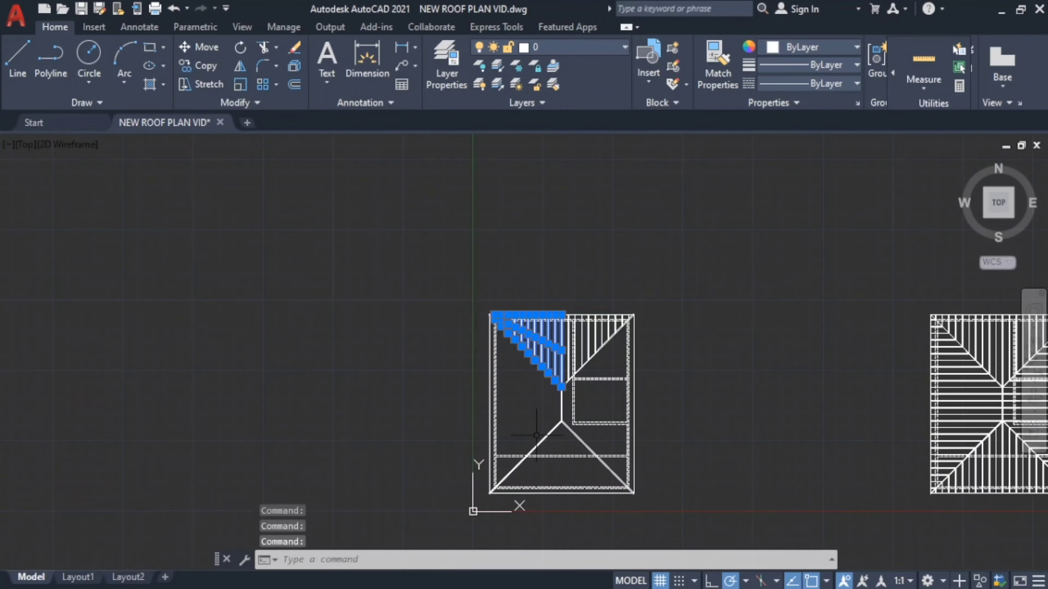
scroll(542, 429, up, 7)
scroll(585, 282, down, 5)
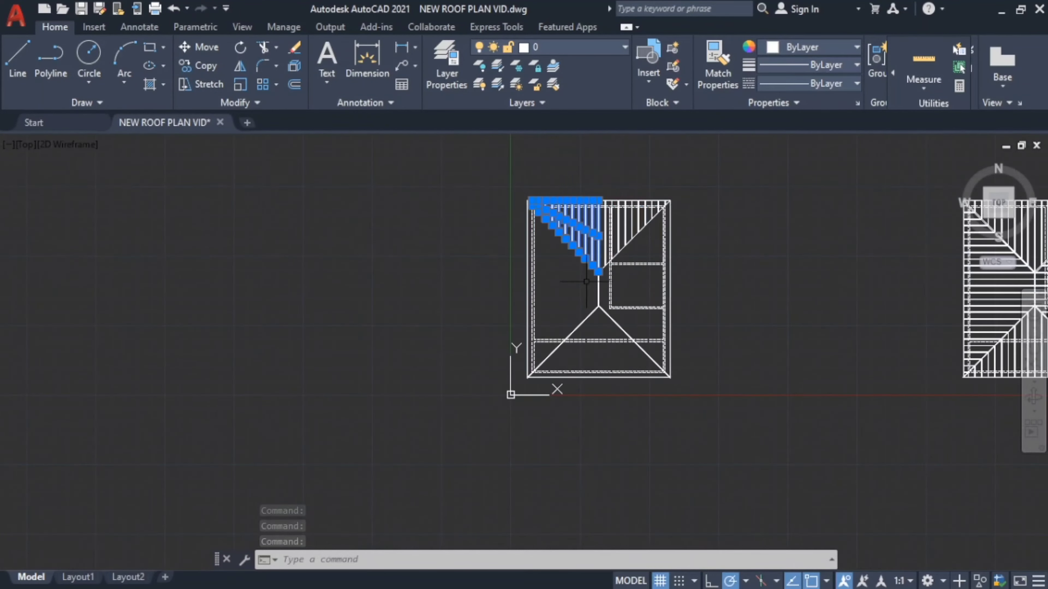
Mirror the rafters across the line from the top-left roof corner to the hip/ridge junction, keeping originals.
click(239, 65)
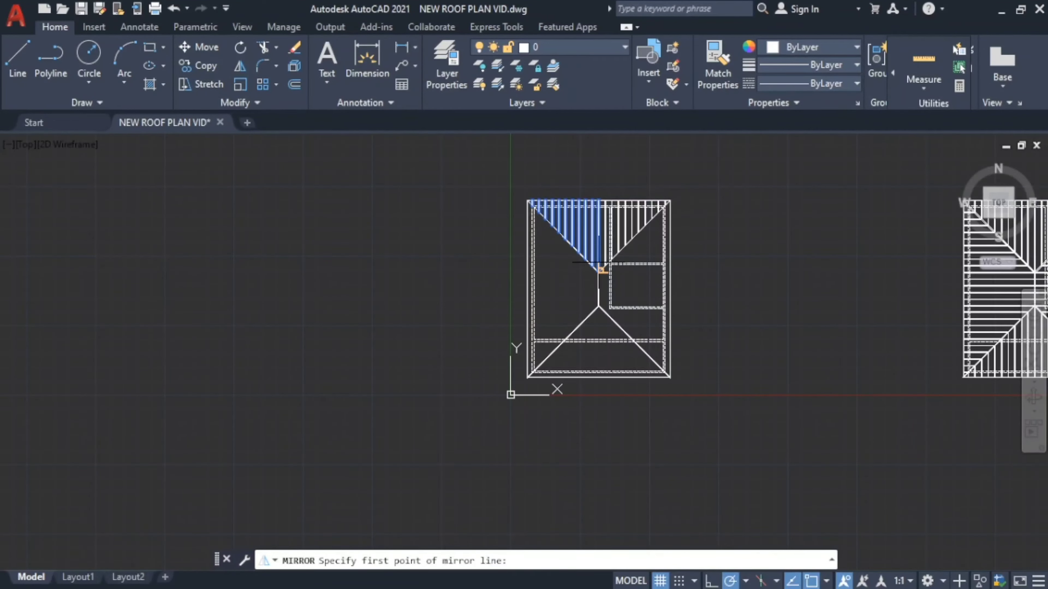
scroll(532, 206, up, 5)
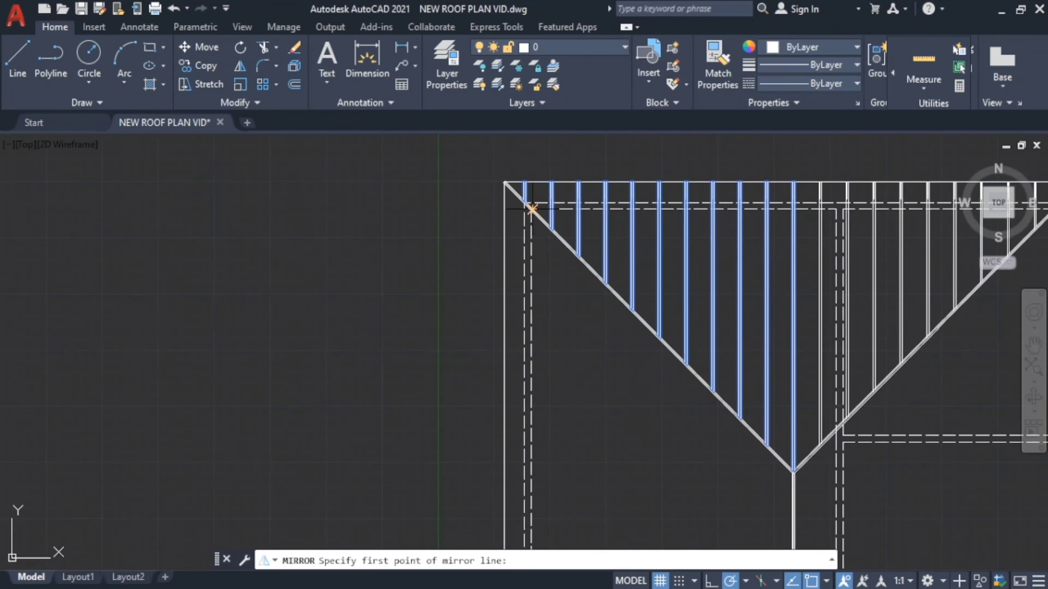
scroll(491, 182, up, 4)
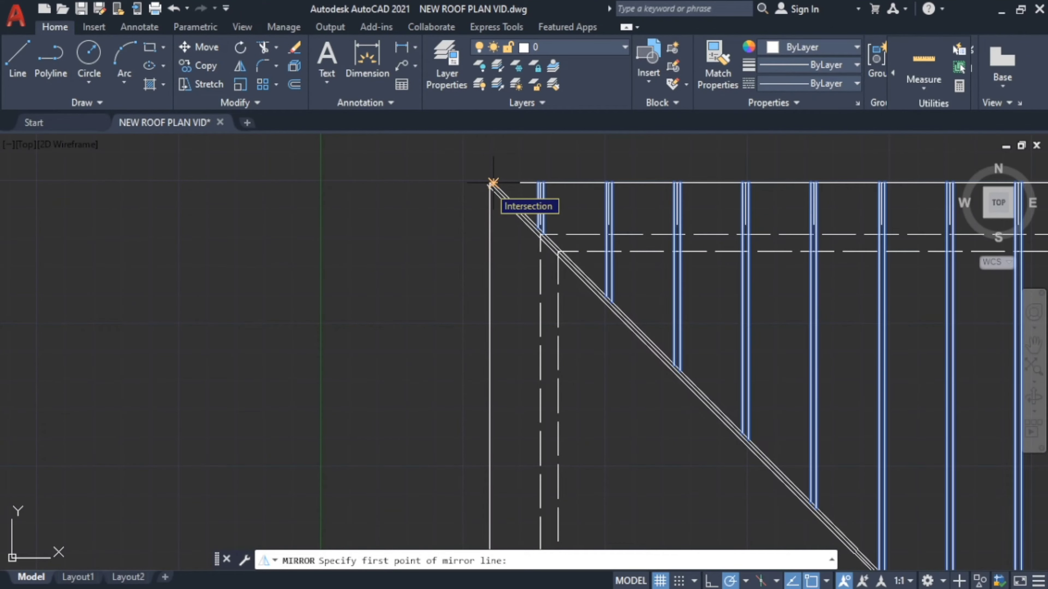
scroll(493, 183, up, 4)
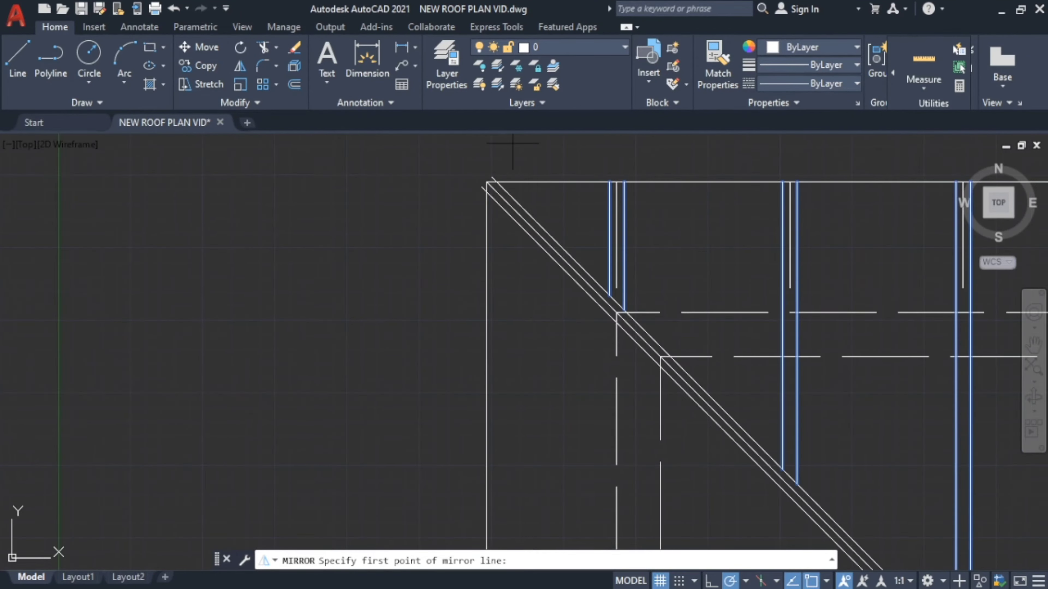
click(486, 182)
scroll(764, 356, down, 10)
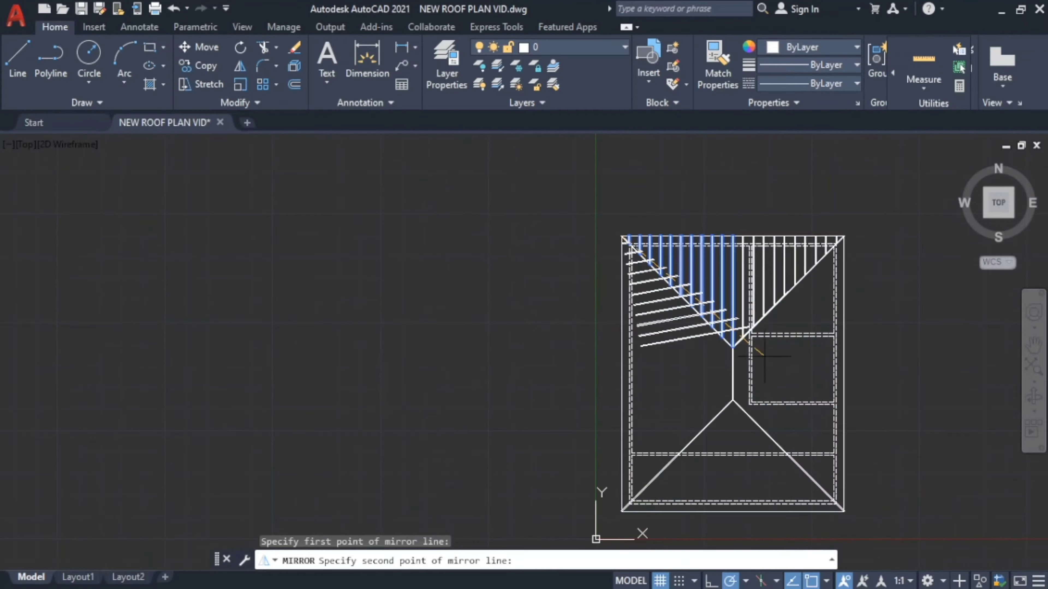
scroll(765, 356, up, 8)
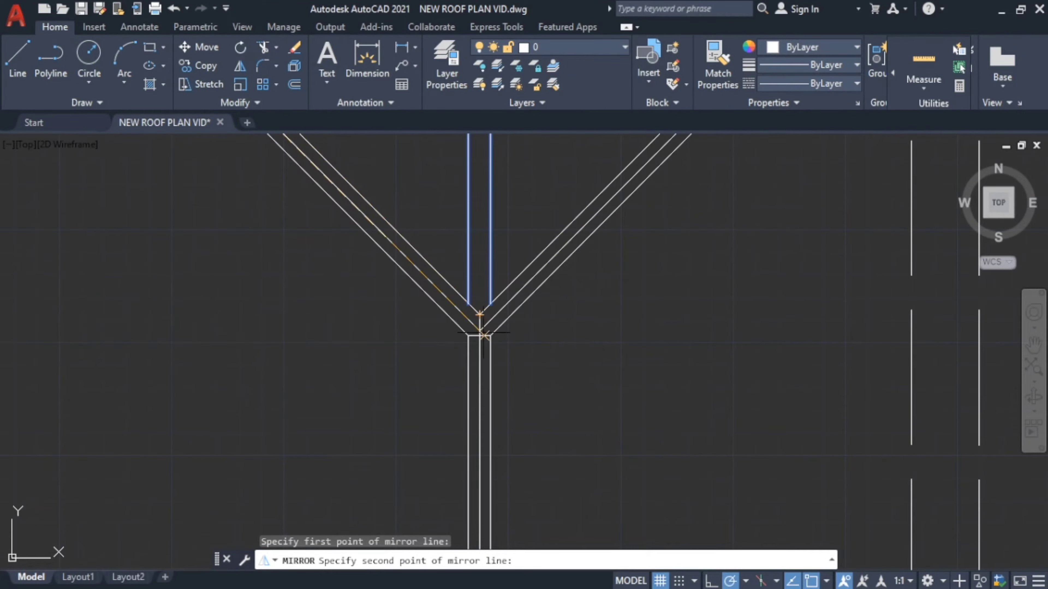
scroll(482, 335, up, 3)
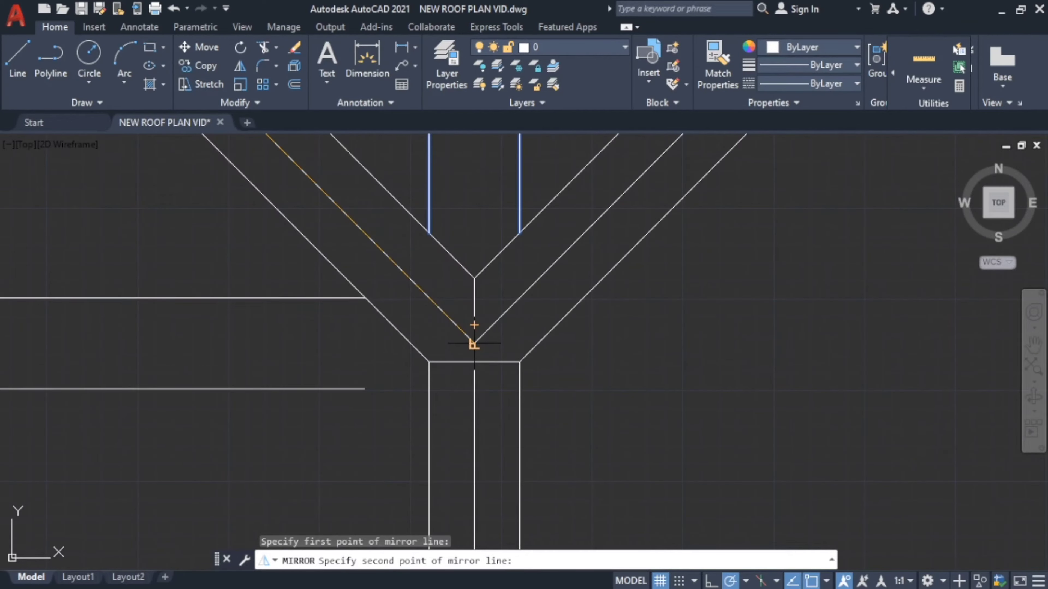
click(474, 342)
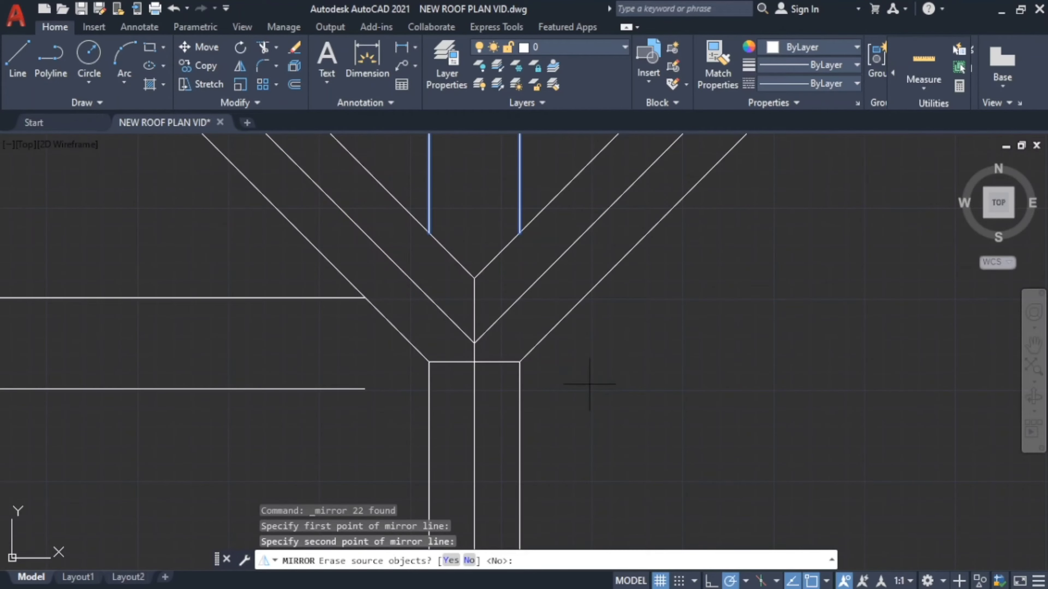
key(Return)
scroll(589, 384, down, 2)
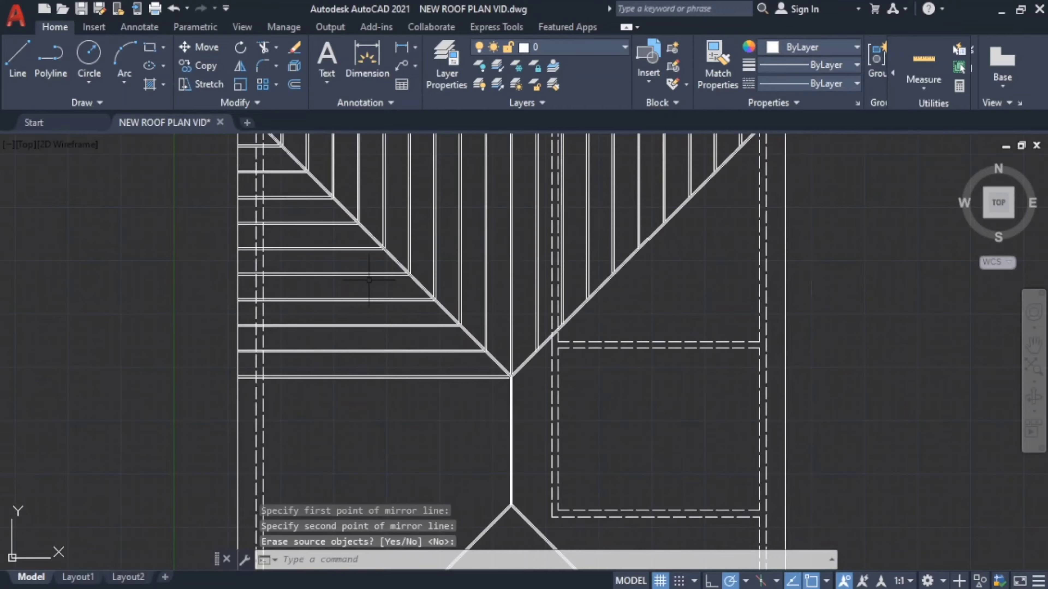
Select the short horizontal rafter line near the hip junction and take its end grip.
mouse_move(368, 280)
middle_down()
mouse_move(391, 252)
mouse_move(349, 339)
middle_up()
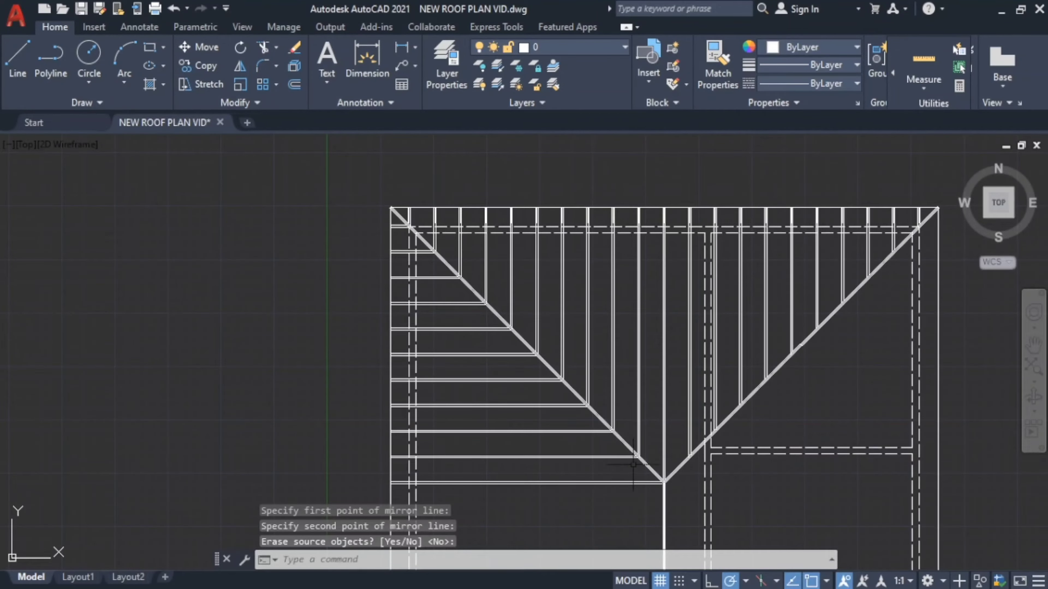
scroll(701, 371, up, 8)
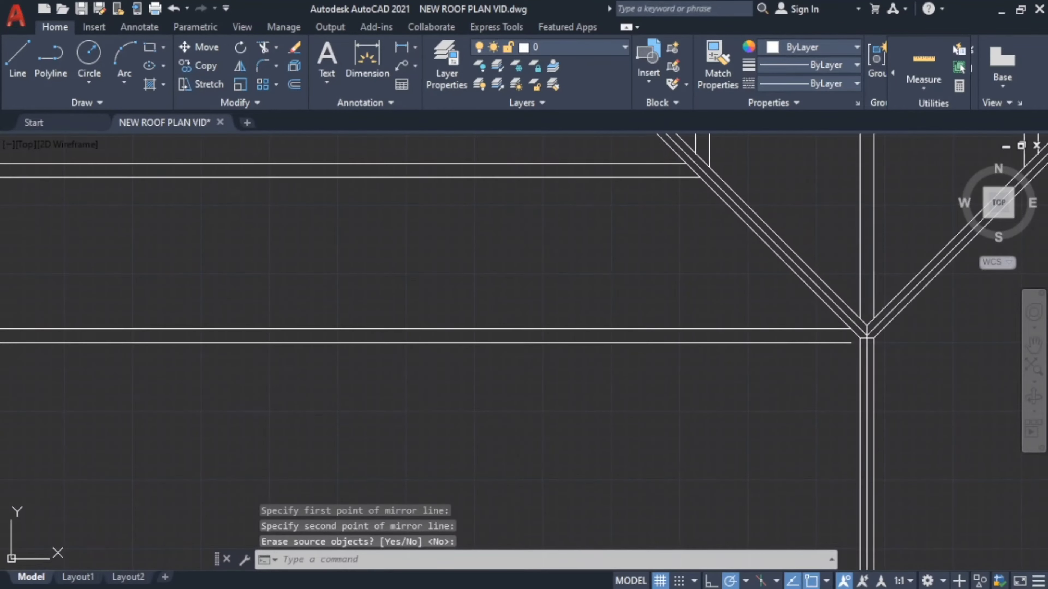
scroll(755, 313, up, 3)
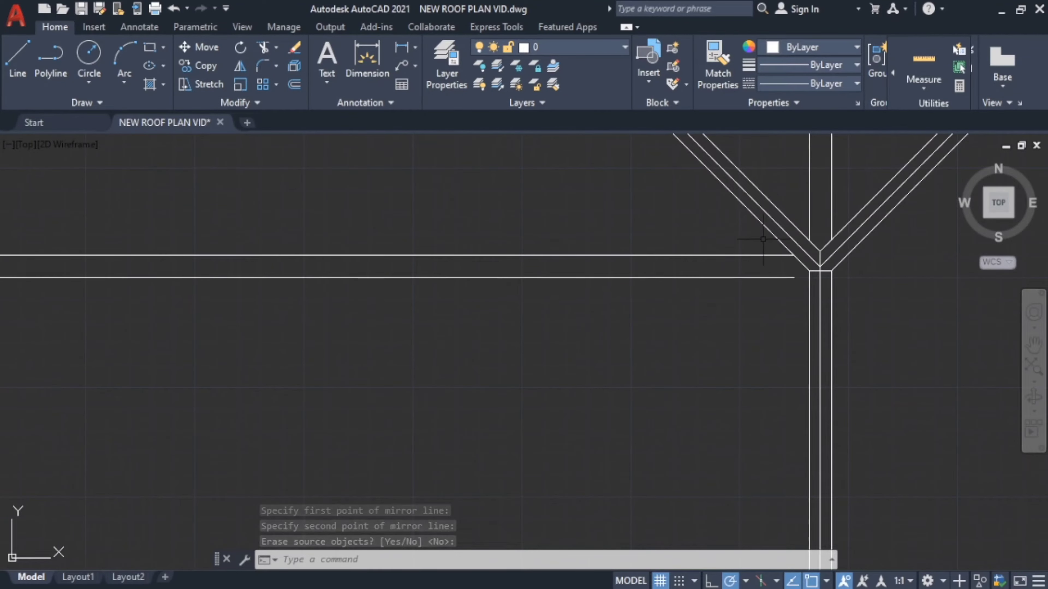
scroll(761, 291, up, 5)
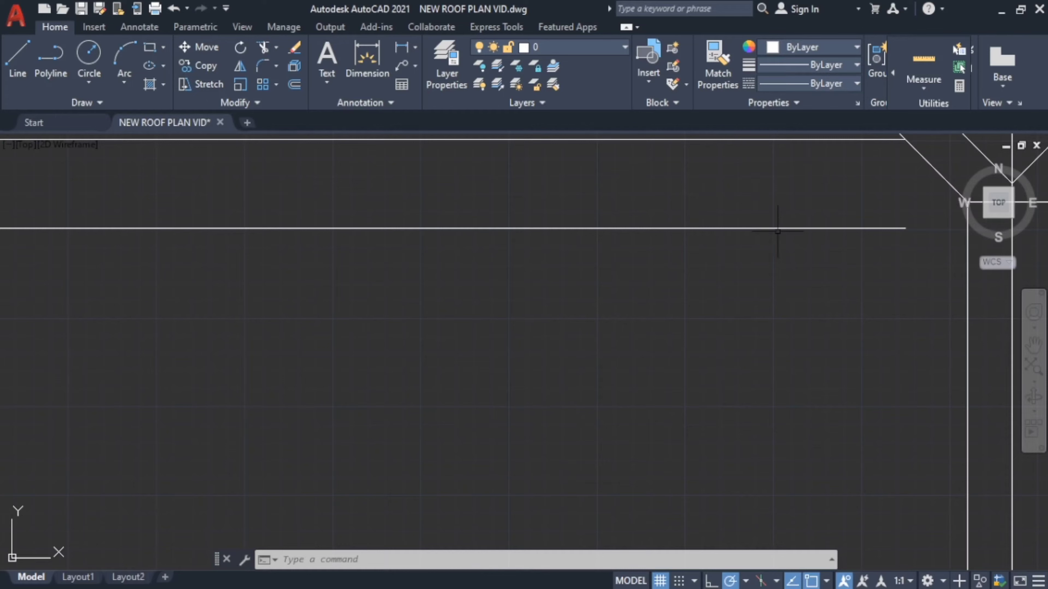
click(777, 230)
click(909, 229)
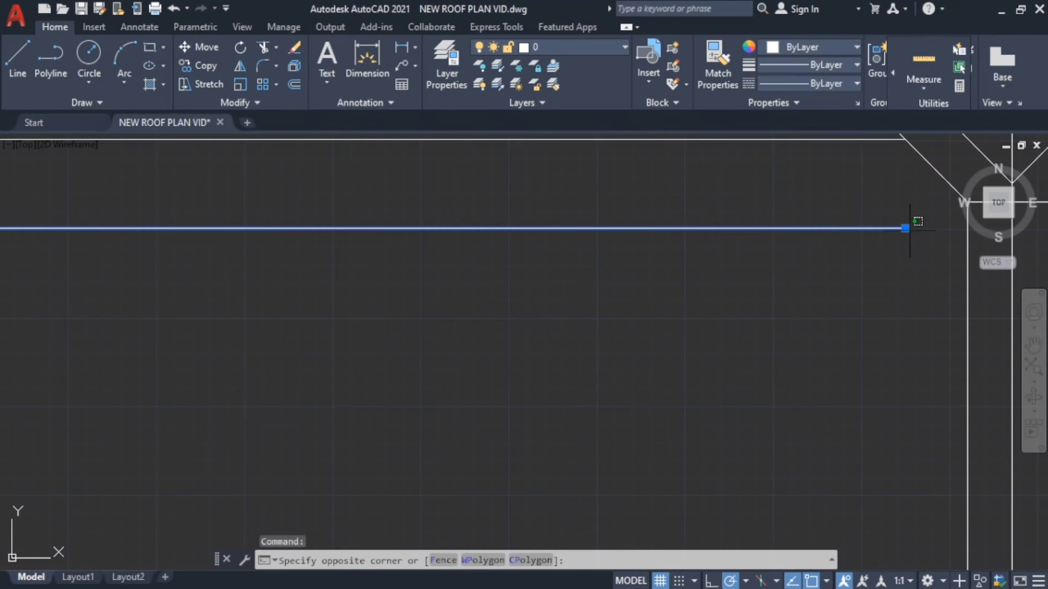
click(905, 228)
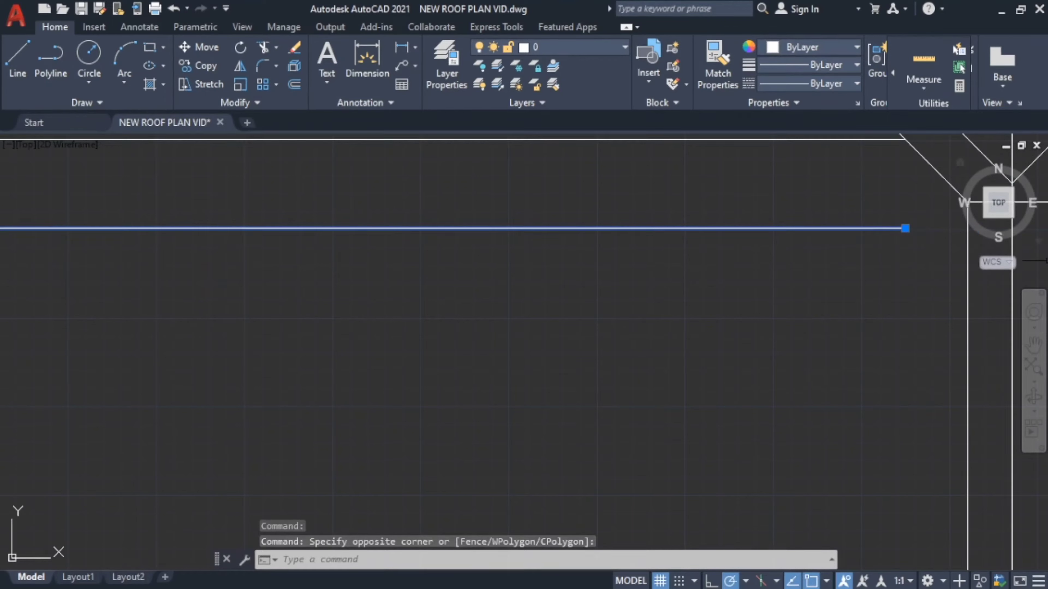
click(905, 228)
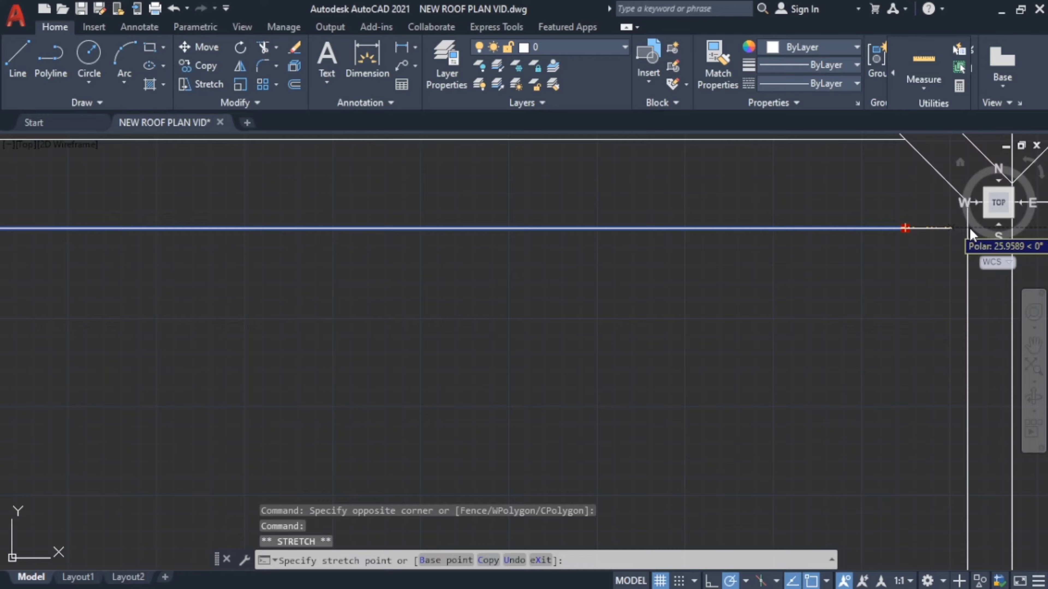
Lengthen the rafter's end onto the vertical ridge line at the hip junction.
scroll(969, 228, down, 2)
key(ctrl)
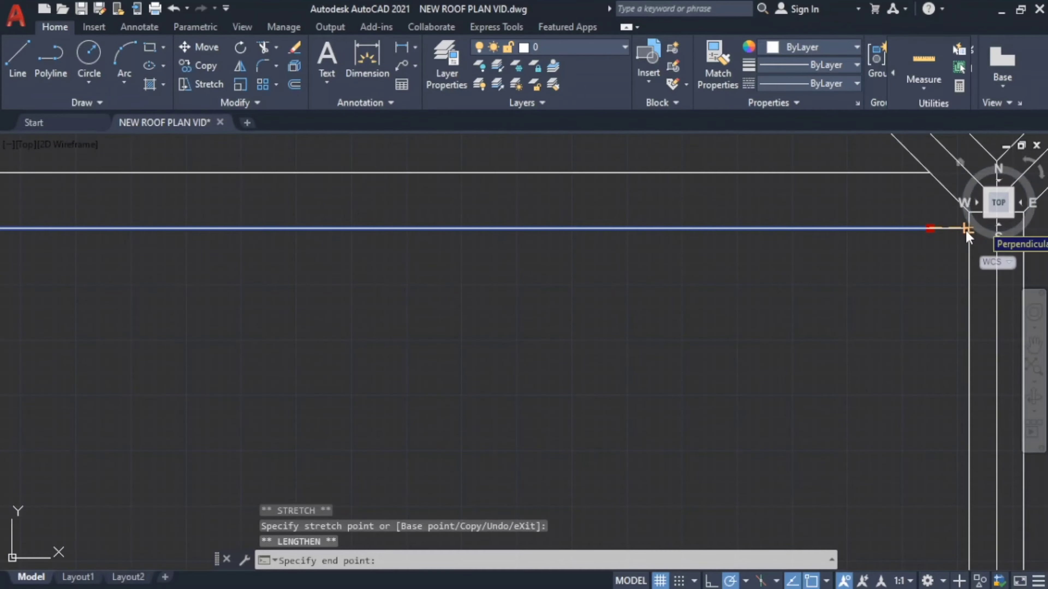
click(836, 279)
scroll(841, 279, up, 2)
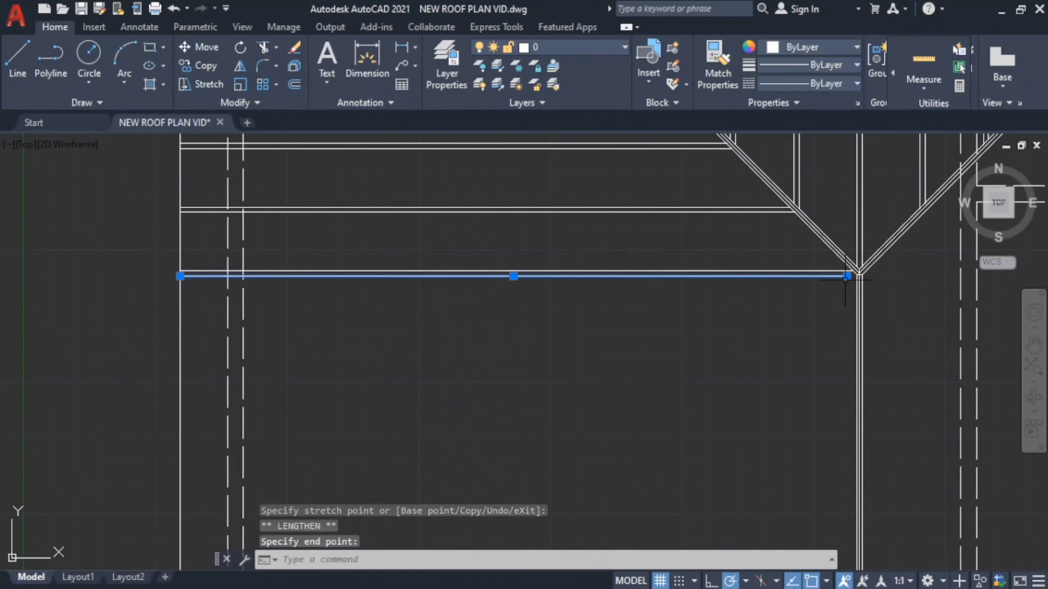
scroll(851, 273, up, 2)
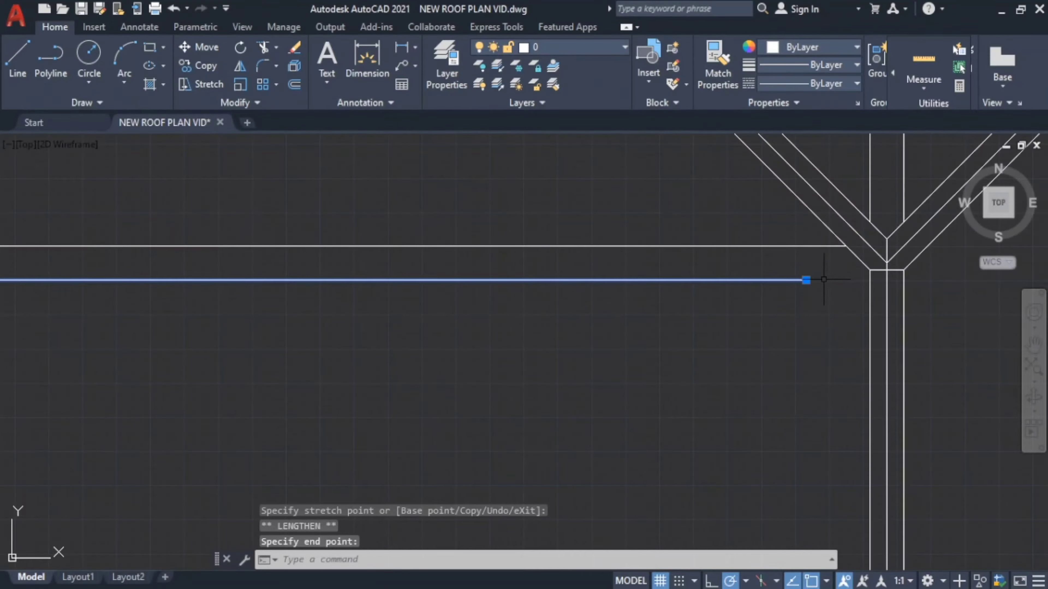
click(805, 279)
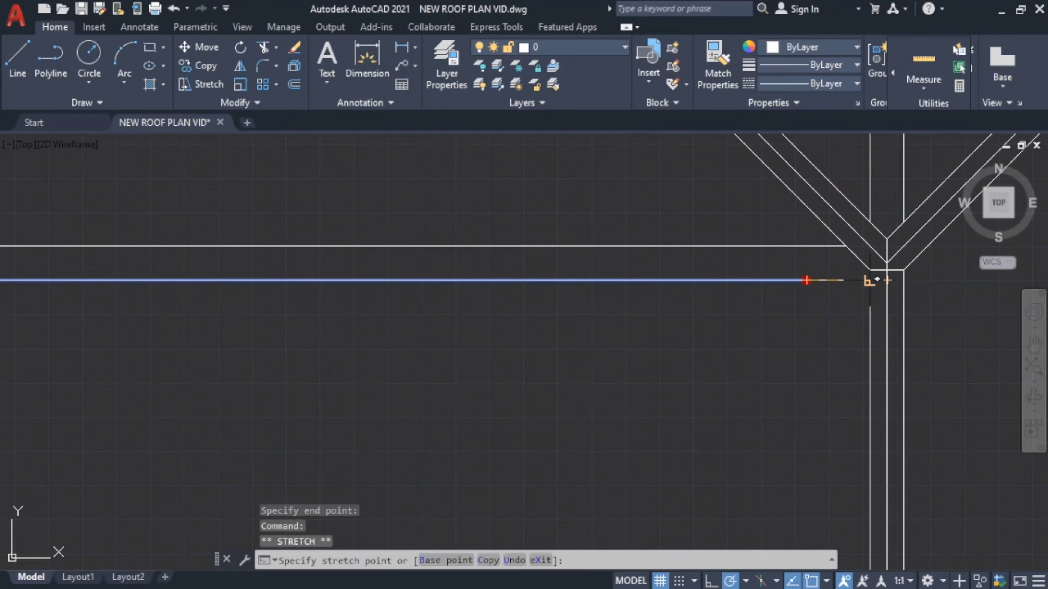
key(Escape)
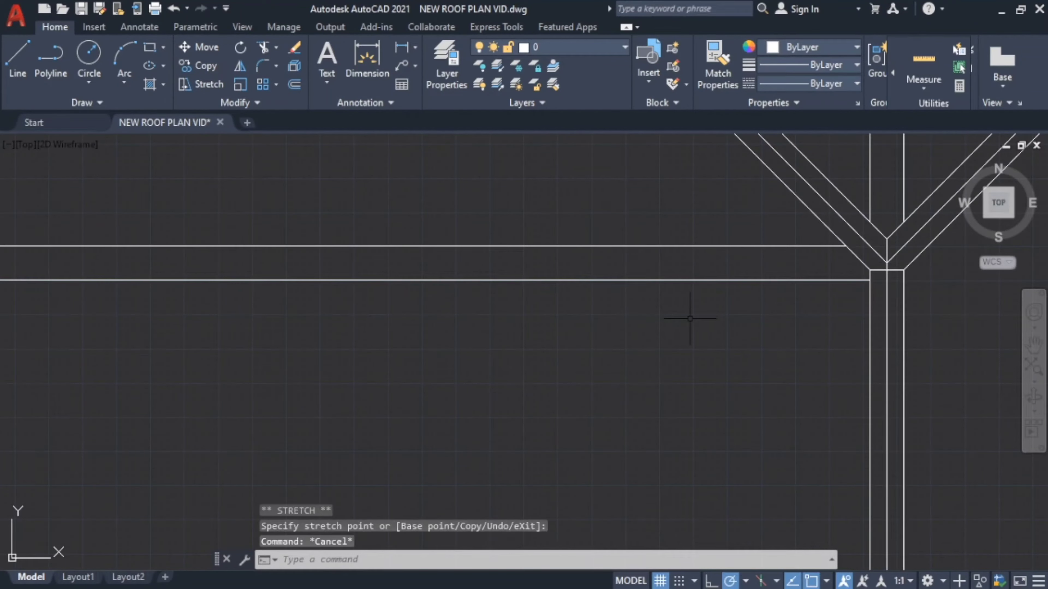
scroll(690, 318, down, 5)
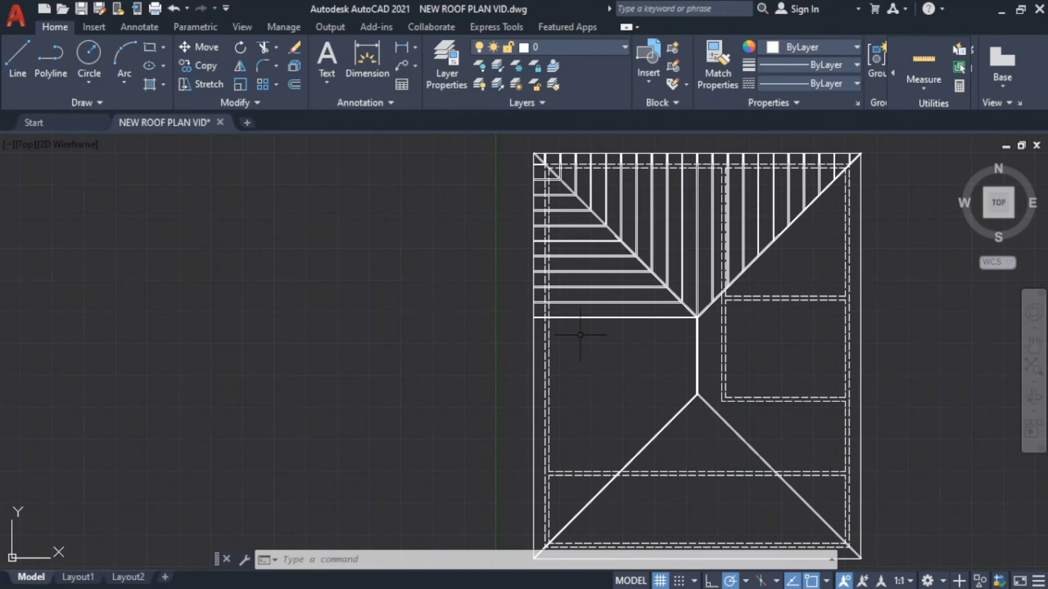
Select the horizontal rafters left of the hip, including the two upper rafters.
mouse_move(580, 335)
mouse_down()
mouse_move(563, 184)
mouse_move(555, 194)
mouse_up()
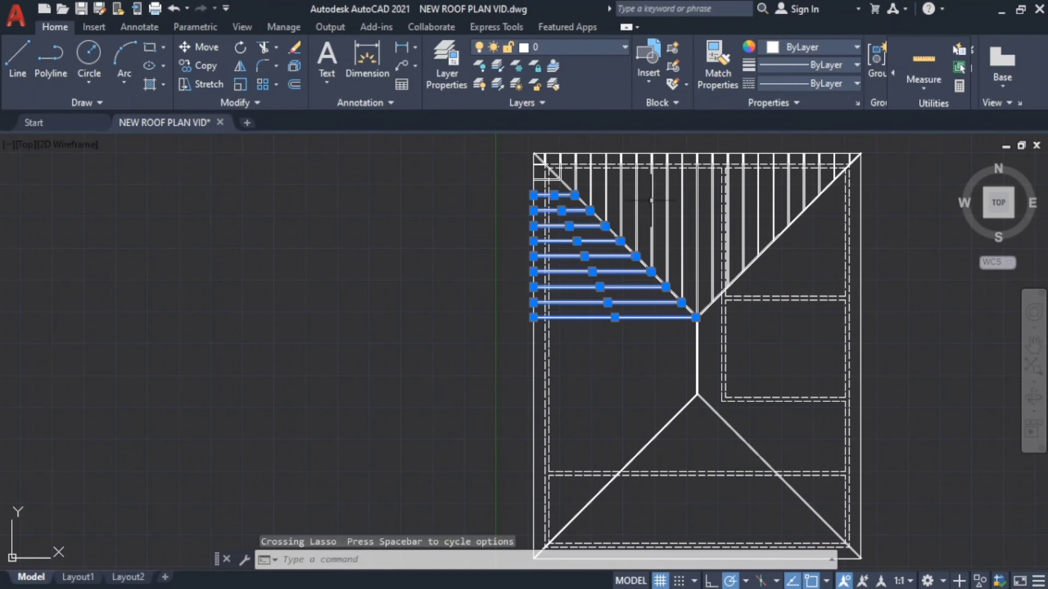
middle_drag(477, 172, 491, 310)
scroll(556, 323, up, 6)
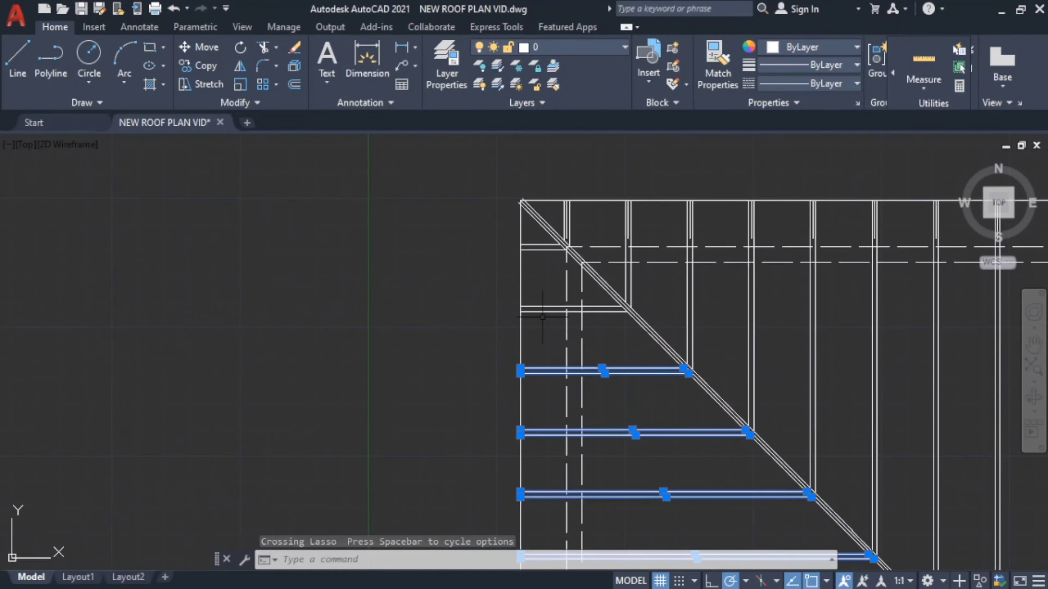
click(531, 318)
mouse_move(530, 318)
mouse_down()
mouse_move(546, 256)
mouse_move(536, 232)
mouse_move(548, 272)
mouse_up()
scroll(548, 272, down, 5)
middle_drag(663, 340, 559, 245)
scroll(559, 246, up, 2)
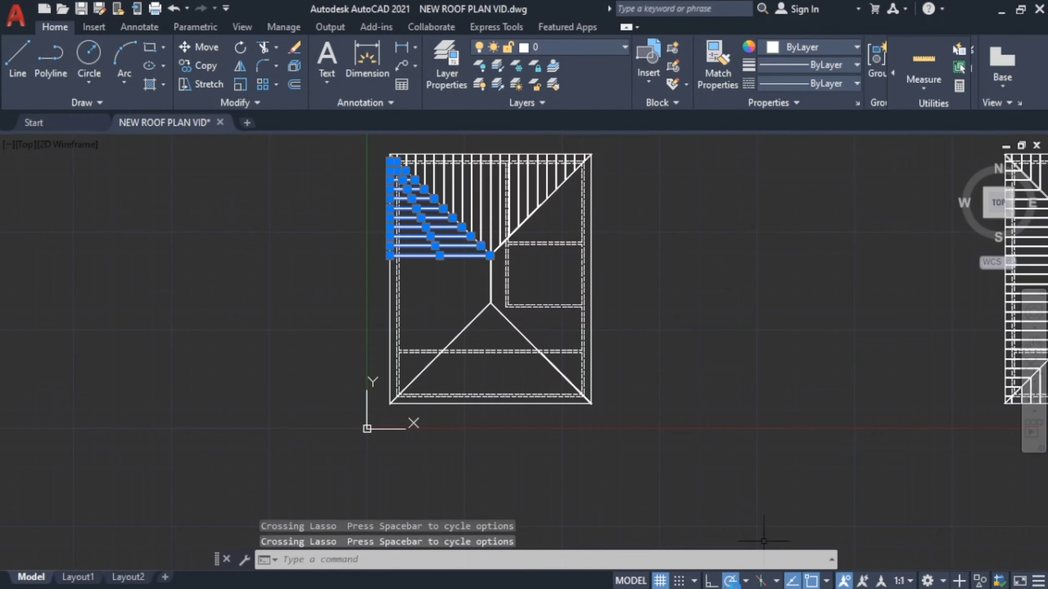
With Ortho on, mirror the rafters across the vertical ridge line into the top-right hip, keeping originals.
click(710, 581)
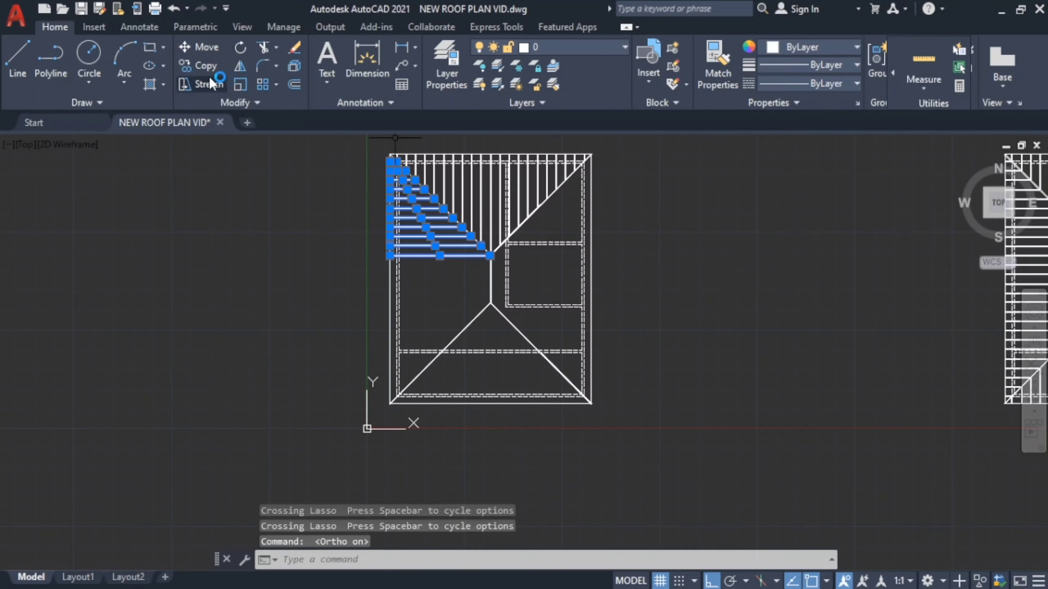
click(239, 67)
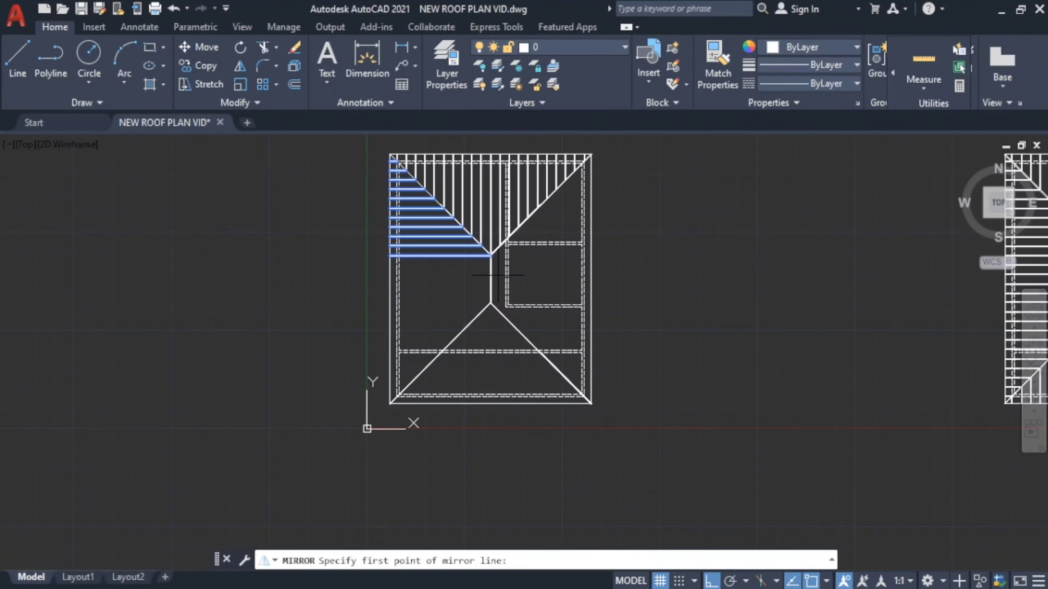
scroll(494, 266, up, 8)
scroll(464, 232, down, 5)
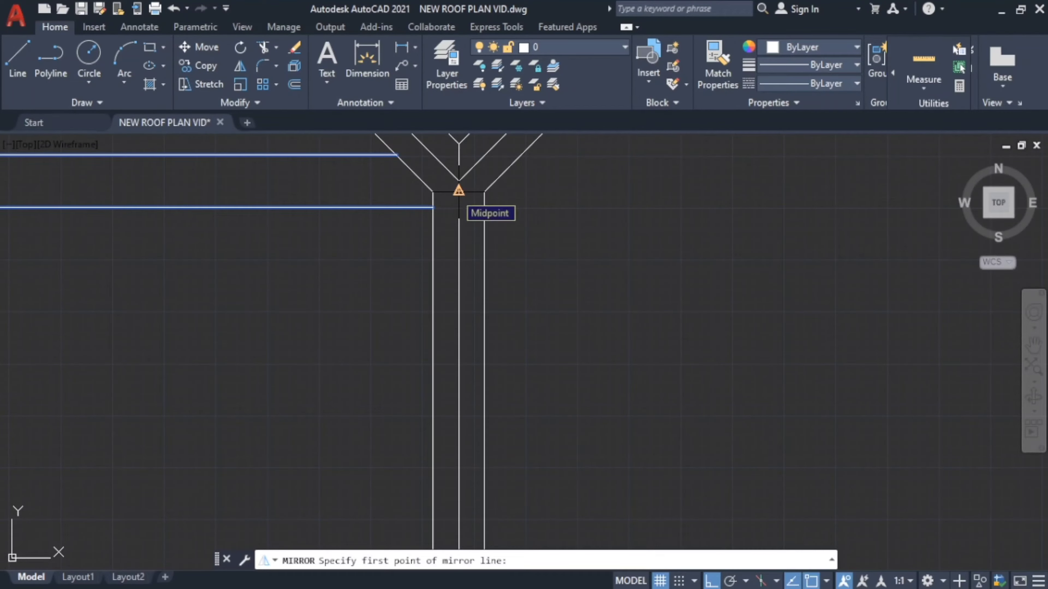
click(459, 191)
scroll(499, 218, up, 5)
scroll(489, 219, down, 6)
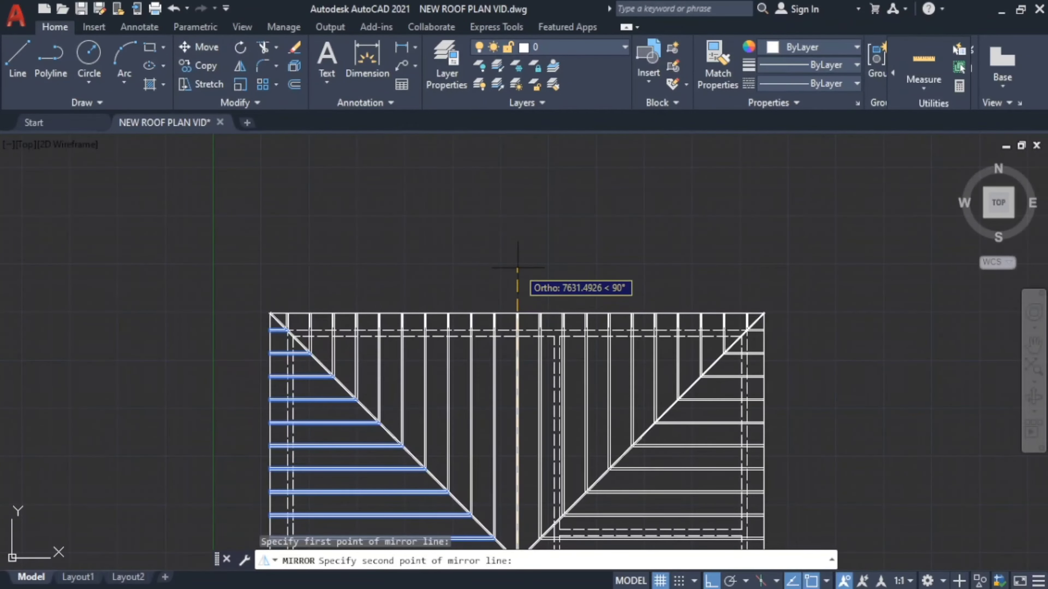
click(519, 279)
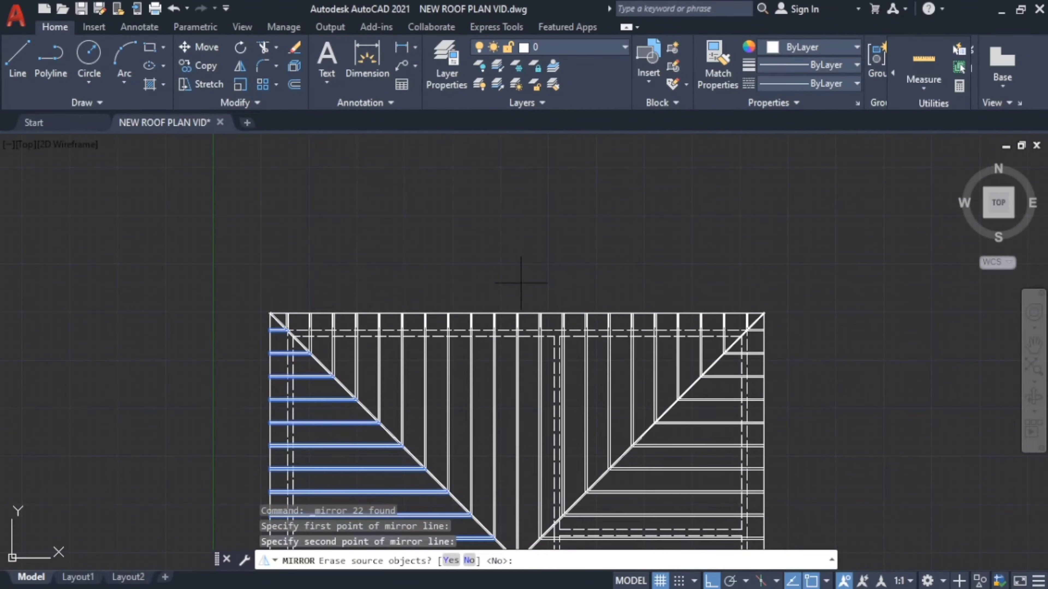
click(469, 560)
scroll(543, 408, down, 4)
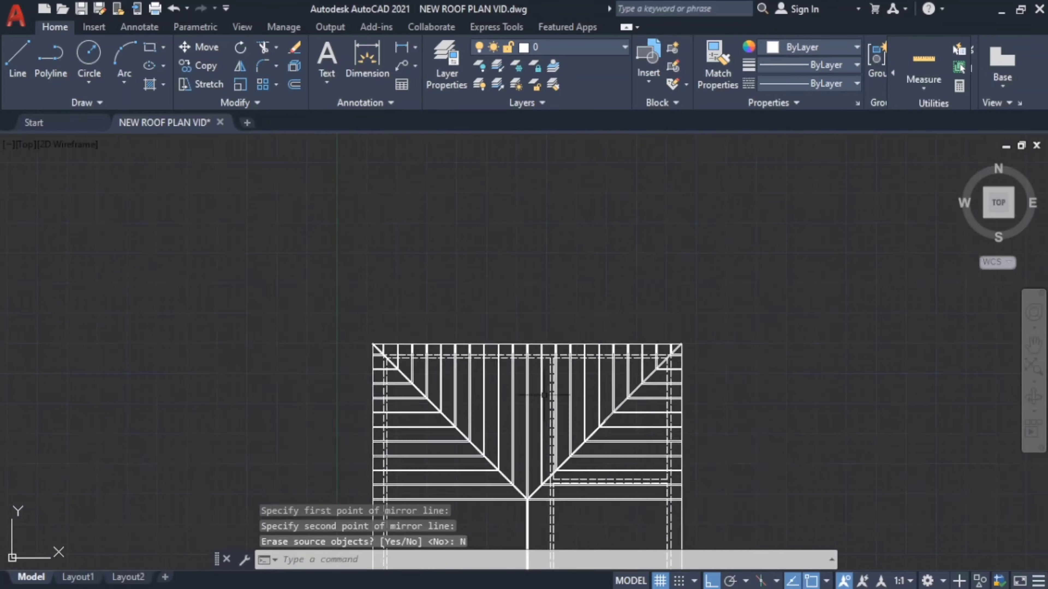
scroll(544, 264, up, 6)
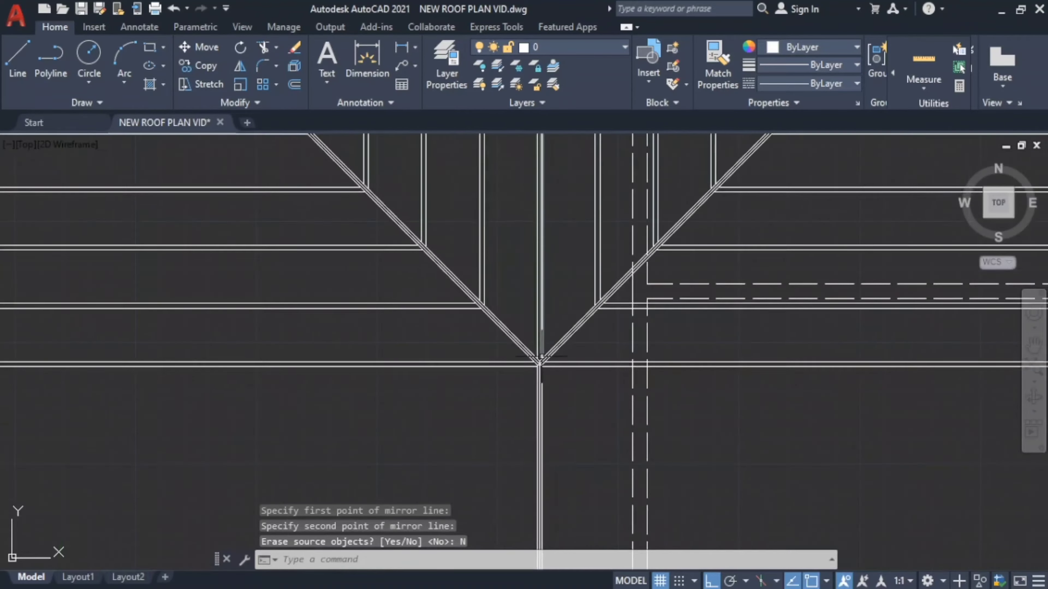
scroll(546, 355, down, 5)
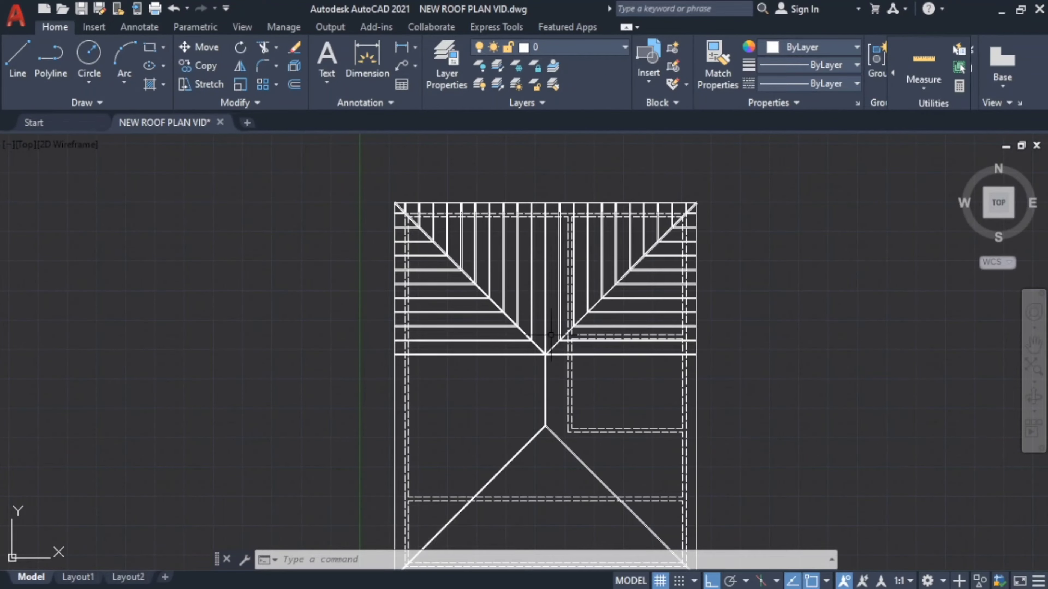
scroll(432, 354, up, 2)
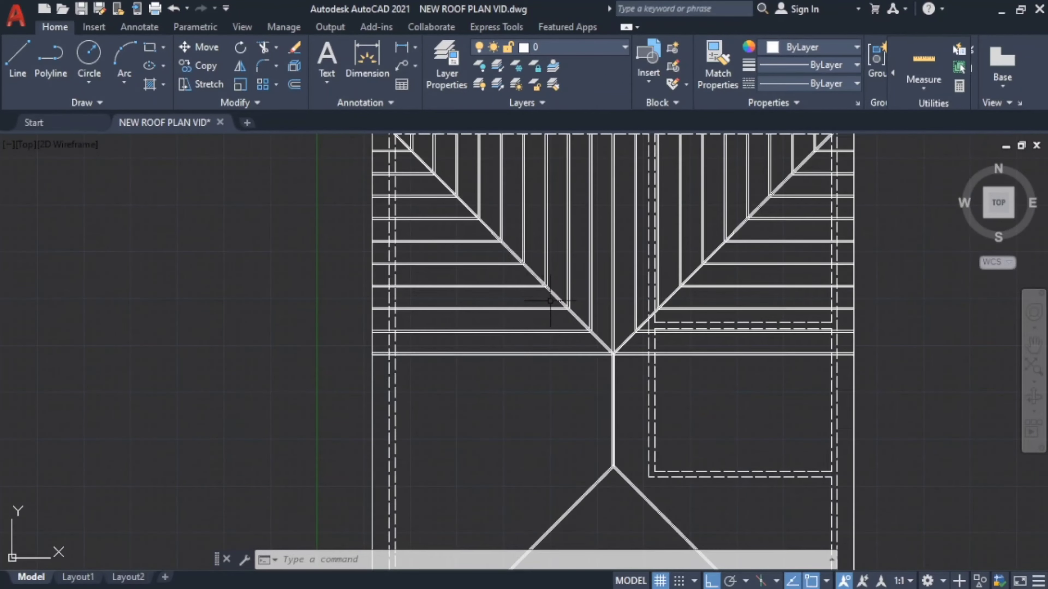
scroll(560, 315, down, 2)
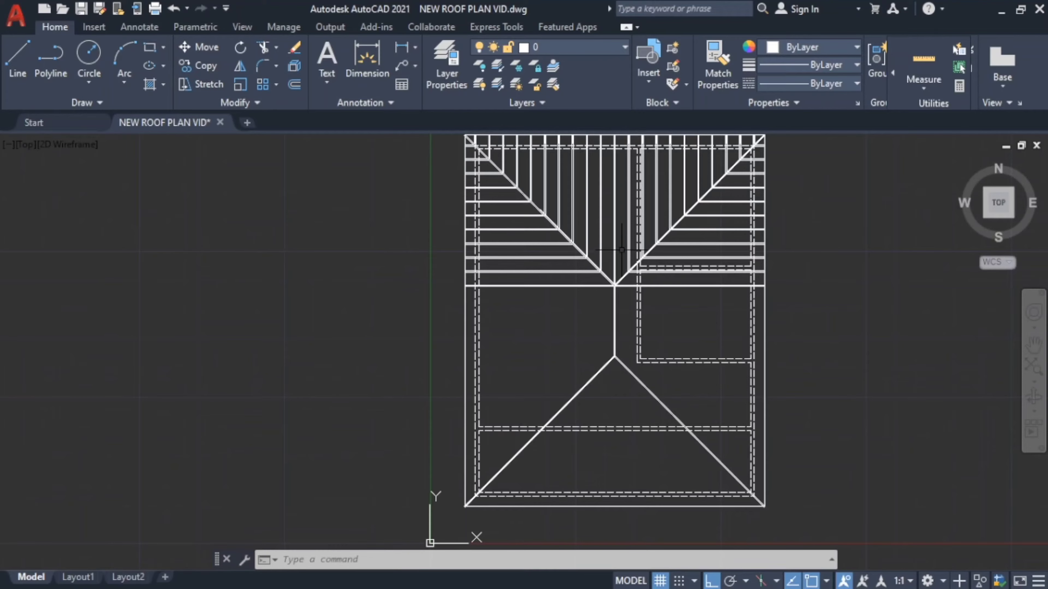
scroll(526, 349, up, 2)
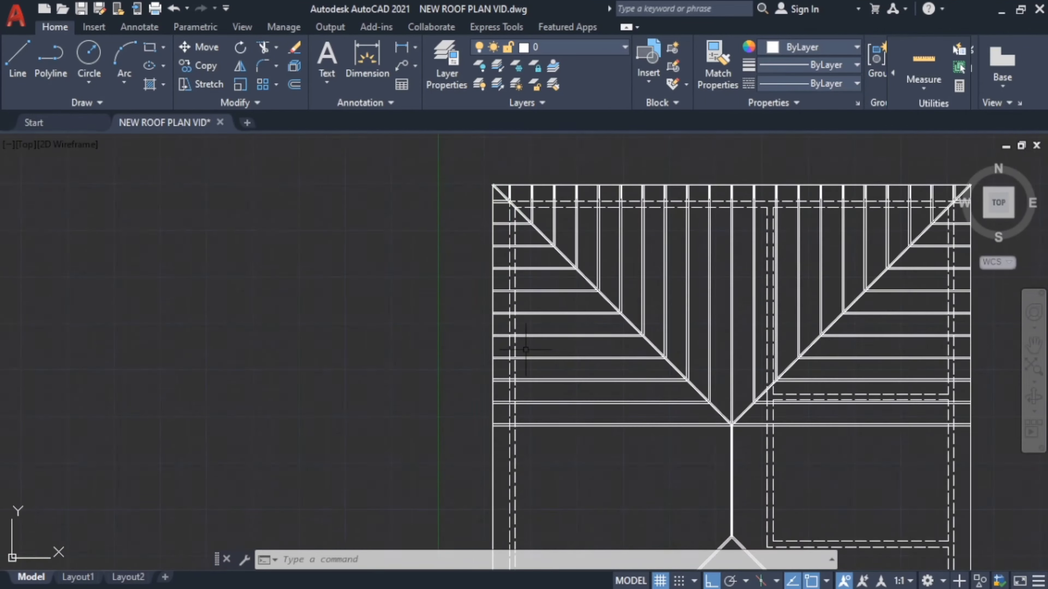
Select the left jack rafters, the short corner rafter pair and three vertical rafters near the upper-left hip.
mouse_move(555, 479)
mouse_down()
mouse_move(568, 353)
mouse_move(556, 280)
mouse_move(549, 248)
mouse_move(512, 219)
mouse_up()
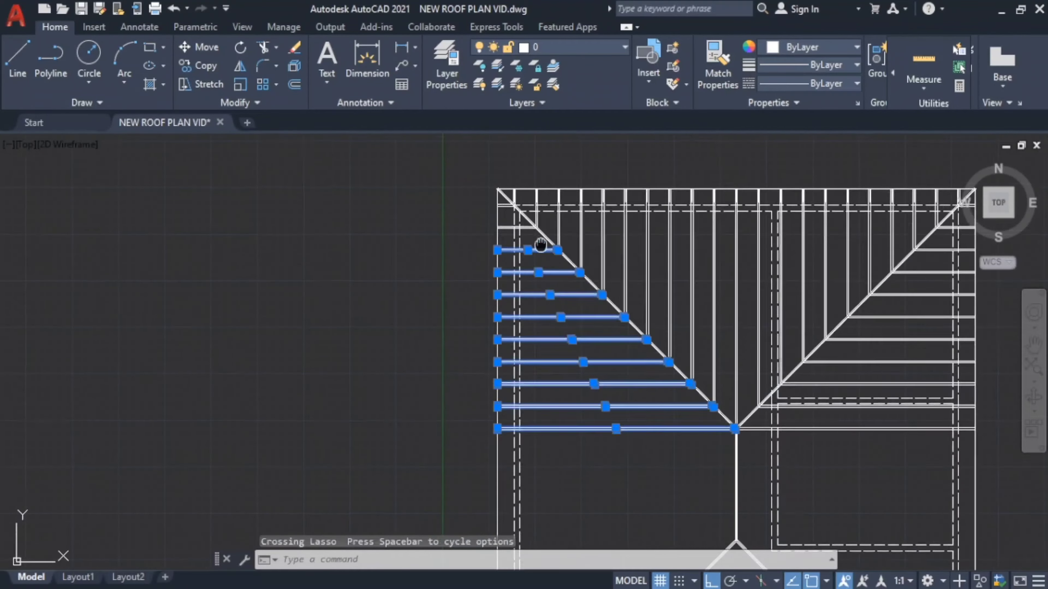
scroll(575, 320, up, 1)
scroll(576, 320, up, 2)
mouse_move(526, 323)
mouse_down()
mouse_move(541, 287)
mouse_move(517, 238)
mouse_move(520, 314)
mouse_move(524, 238)
mouse_move(538, 255)
mouse_up()
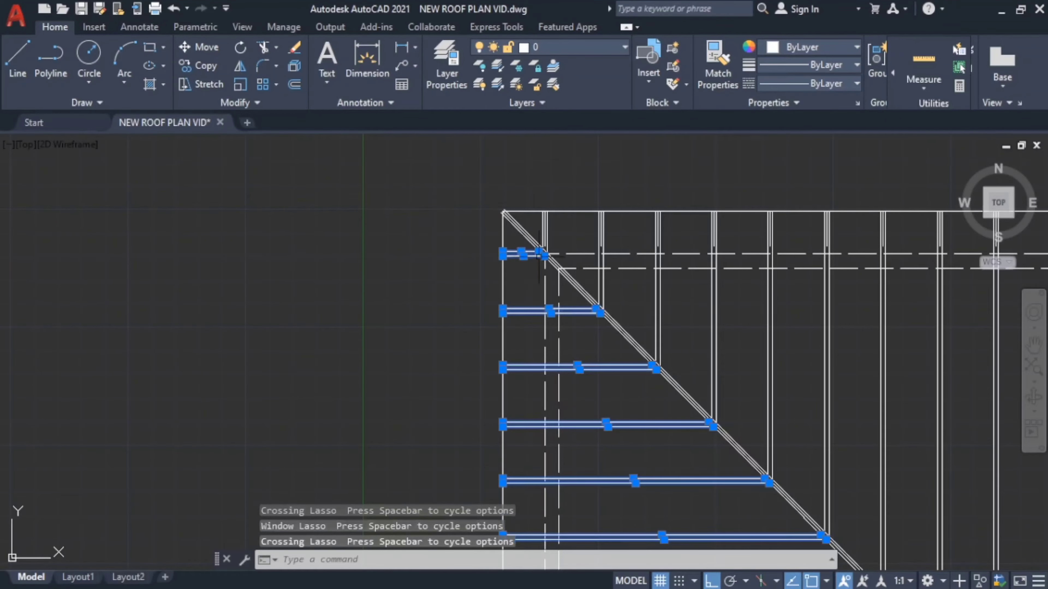
scroll(554, 251, up, 4)
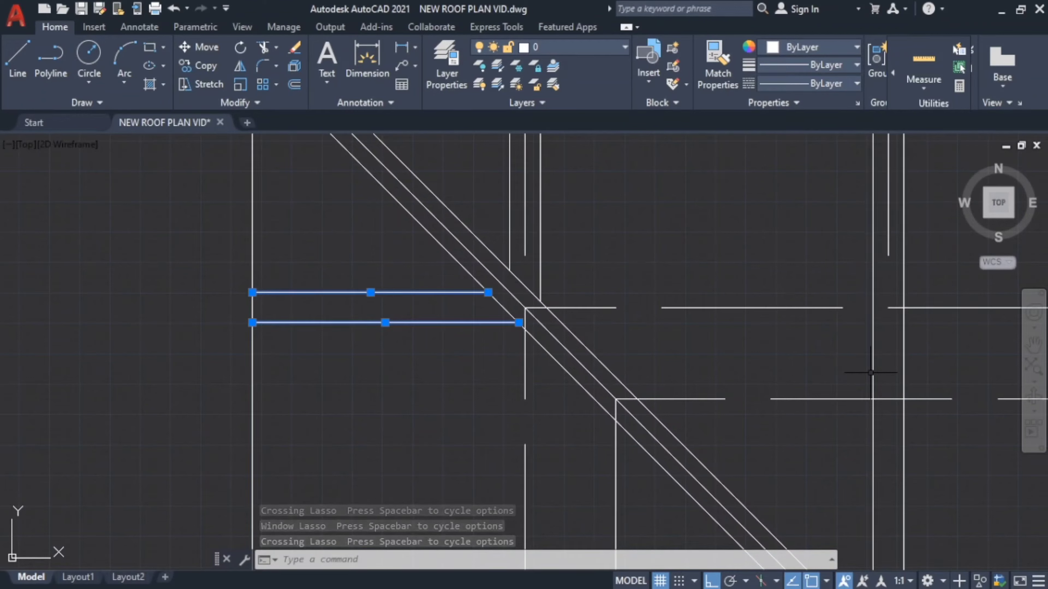
click(510, 199)
click(540, 208)
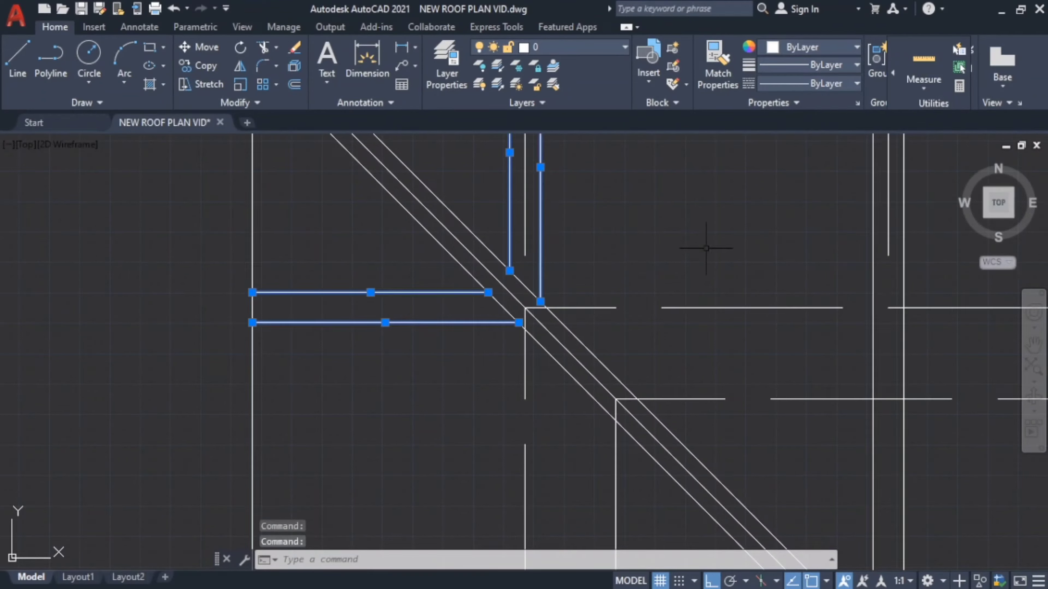
scroll(838, 287, down, 5)
middle_drag(838, 286, 676, 206)
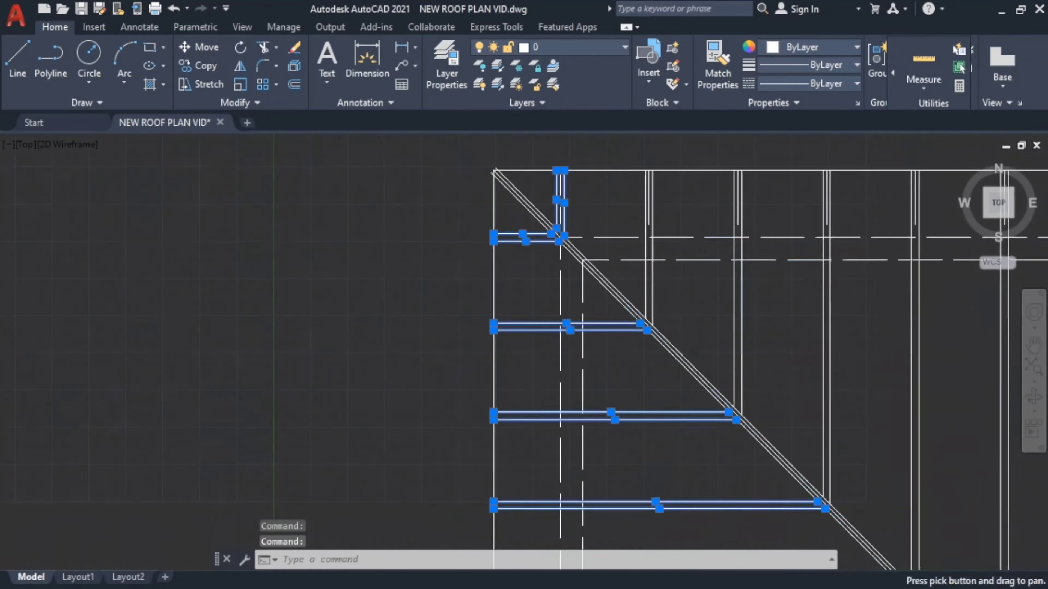
scroll(733, 276, down, 2)
mouse_move(832, 330)
mouse_down()
mouse_move(796, 294)
mouse_move(755, 281)
mouse_move(697, 289)
mouse_move(677, 255)
mouse_up()
scroll(690, 288, up, 2)
scroll(727, 282, up, 2)
scroll(677, 255, down, 3)
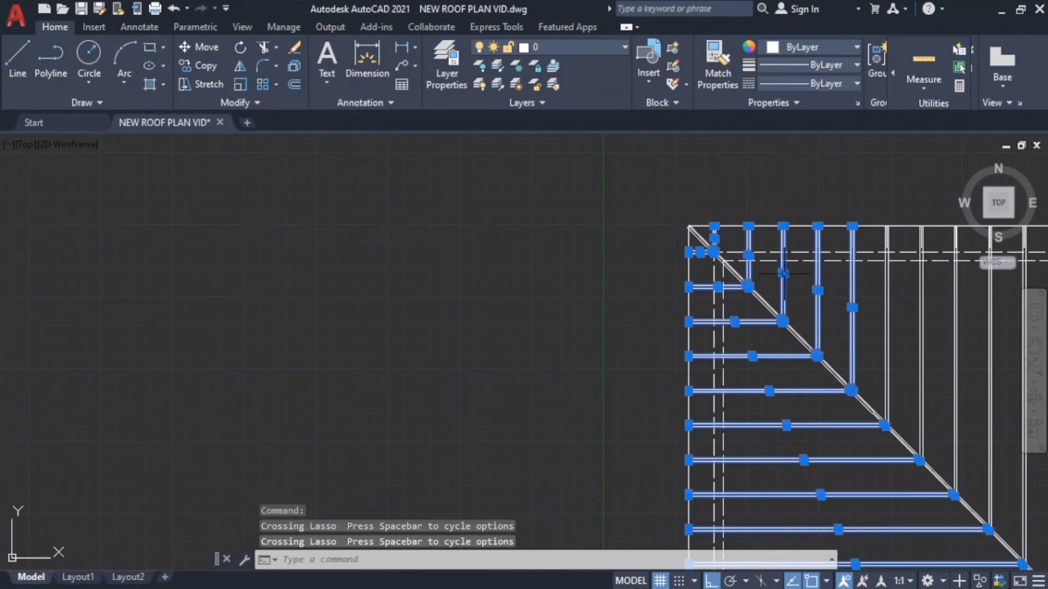
scroll(683, 337, up, 1)
Add the central vertical common rafters along the top of the upper roof to the selection.
drag(835, 364, 643, 305)
middle_drag(643, 305, 581, 325)
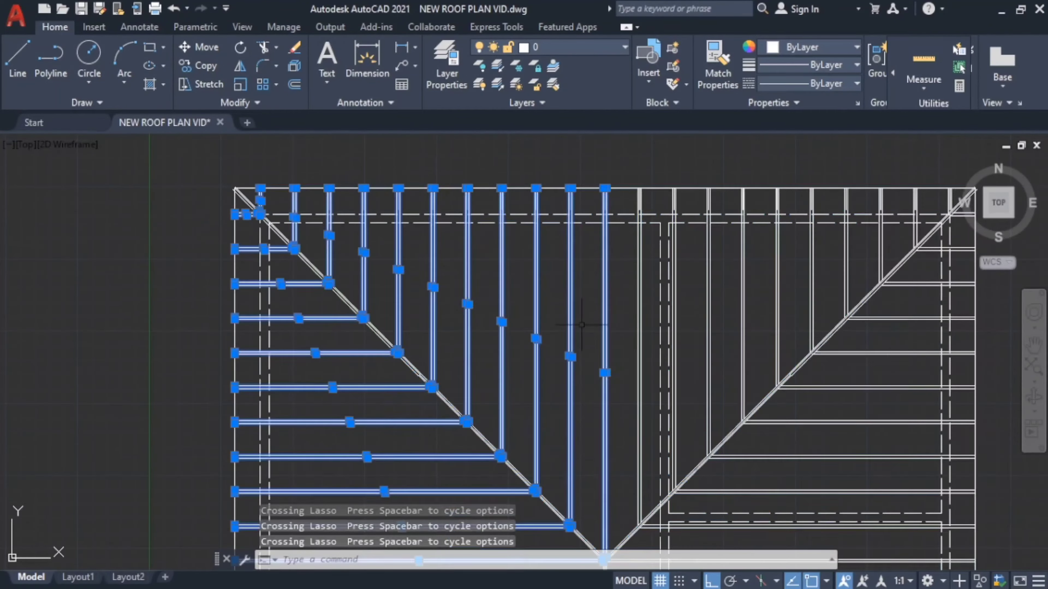
scroll(687, 362, up, 2)
click(614, 322)
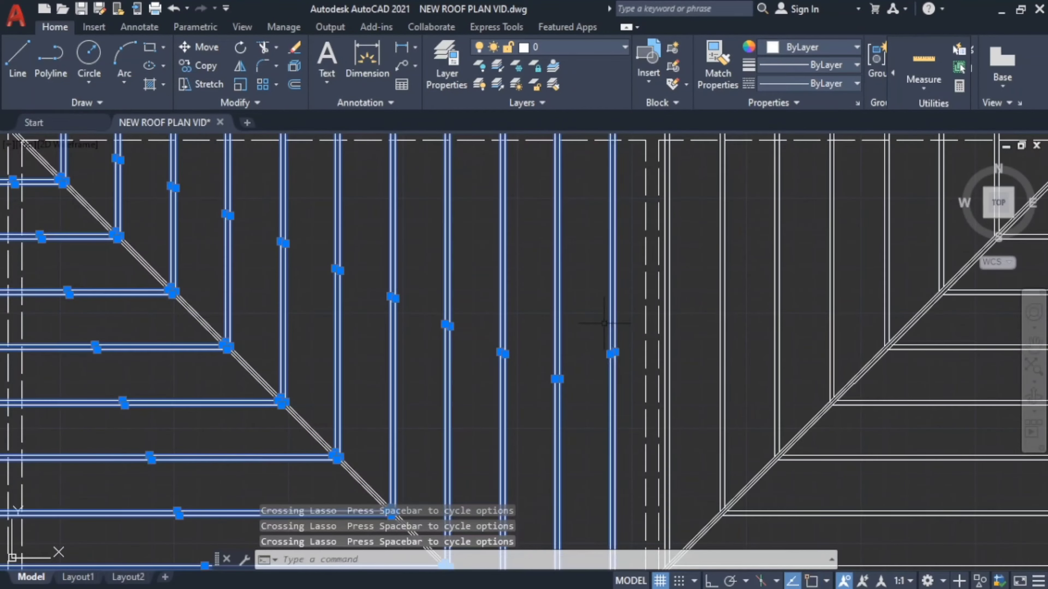
scroll(716, 271, up, 3)
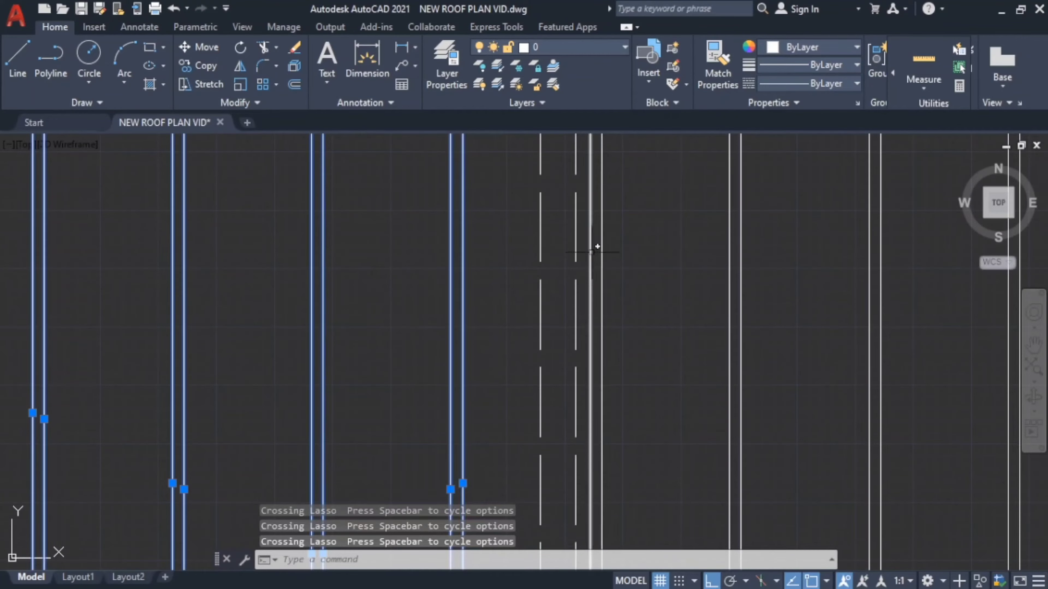
click(591, 251)
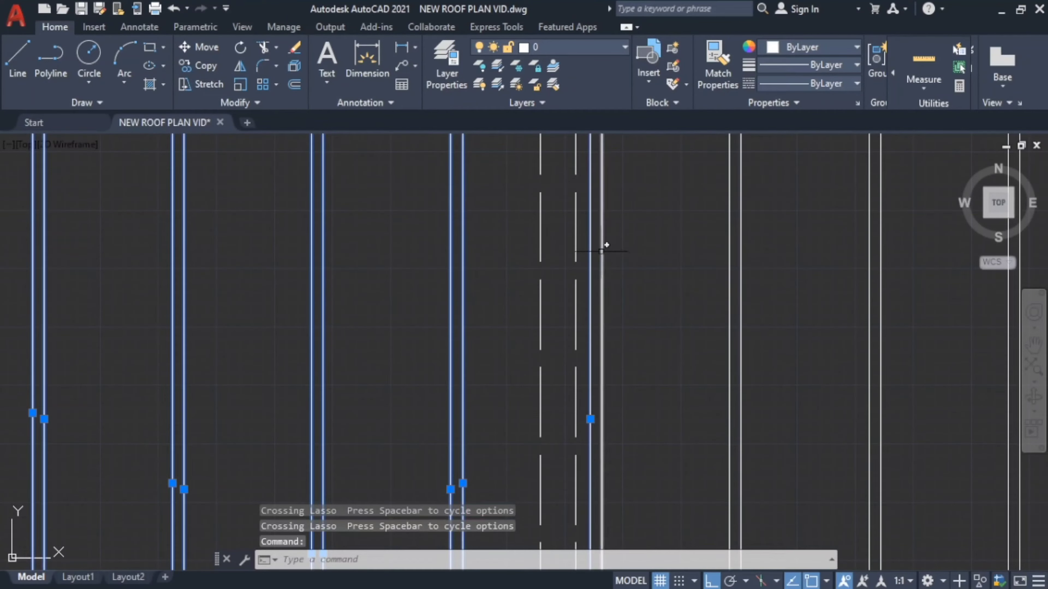
click(603, 254)
scroll(603, 253, down, 5)
Add the right-hand vertical rafters and the upper-right corner rafter pair to the selection.
mouse_move(789, 234)
mouse_down()
mouse_move(713, 240)
mouse_move(796, 231)
mouse_up()
middle_drag(796, 231, 684, 282)
scroll(685, 282, up, 4)
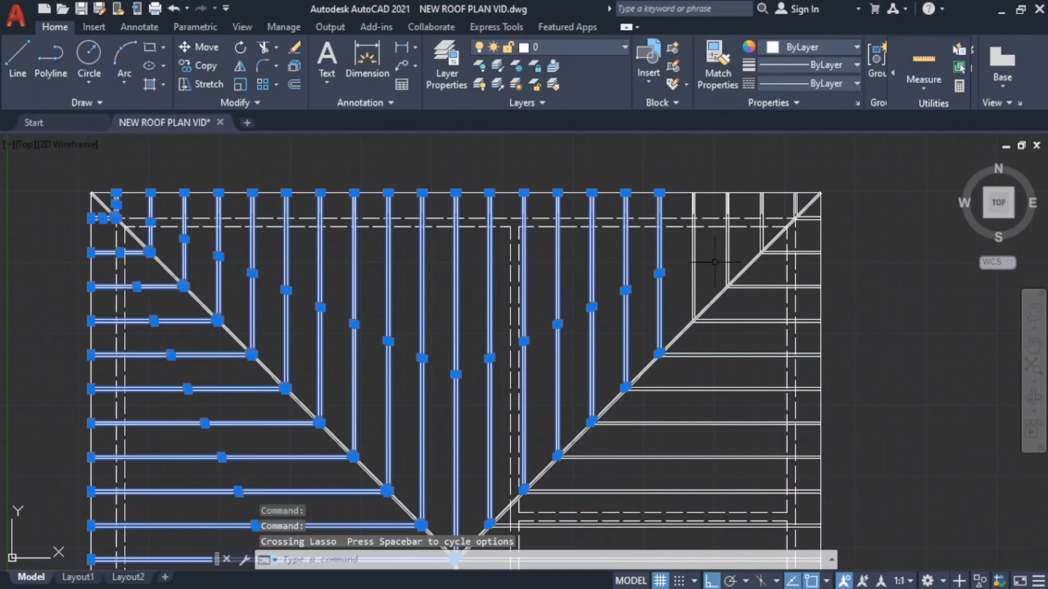
mouse_move(741, 256)
mouse_down()
mouse_move(681, 258)
mouse_move(656, 306)
mouse_up()
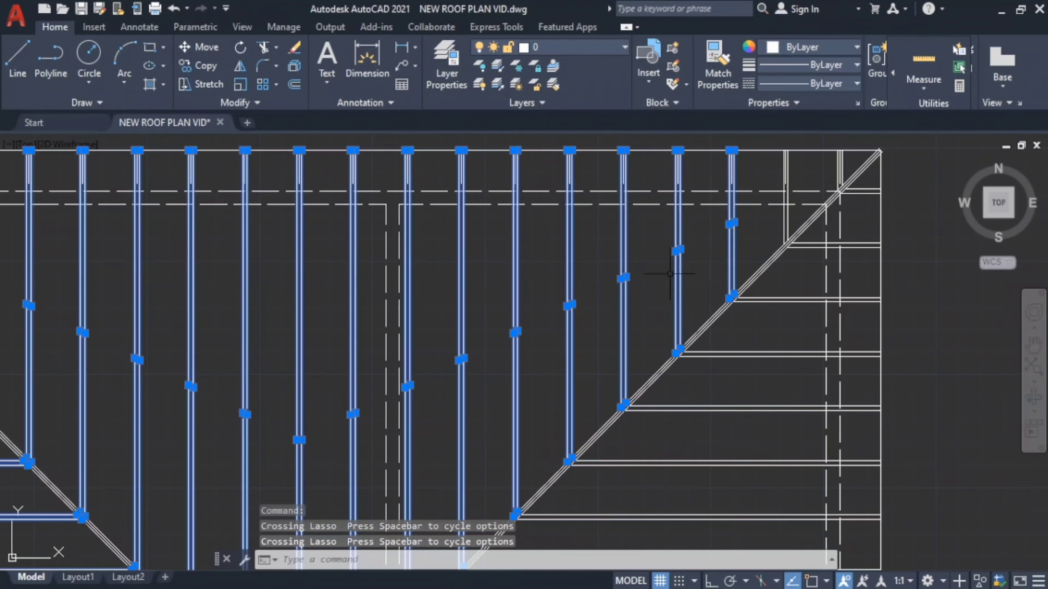
scroll(645, 304, up, 4)
drag(809, 220, 734, 258)
middle_drag(734, 258, 617, 409)
scroll(708, 291, up, 4)
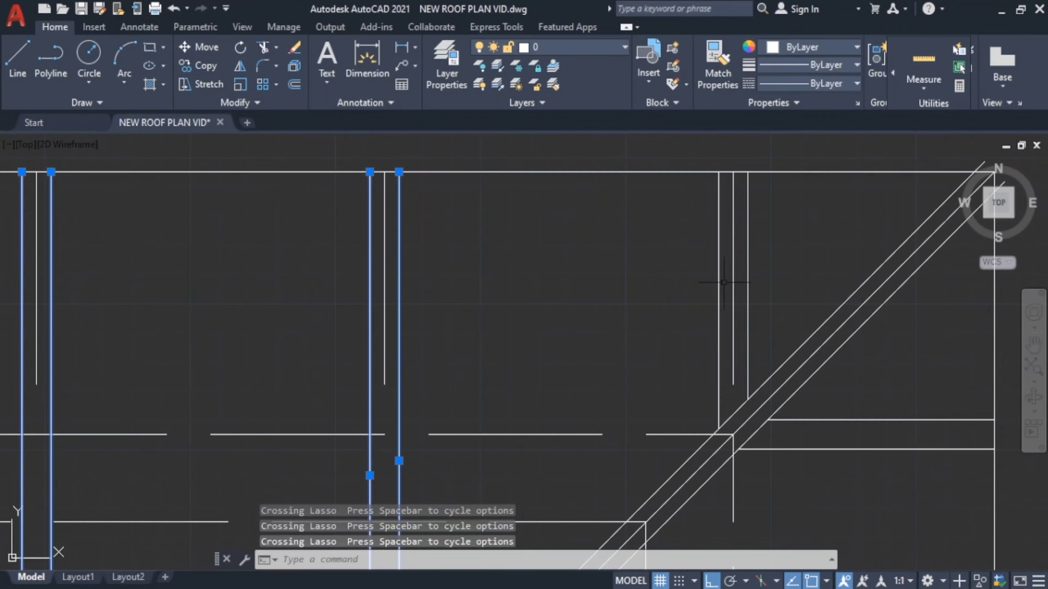
click(720, 273)
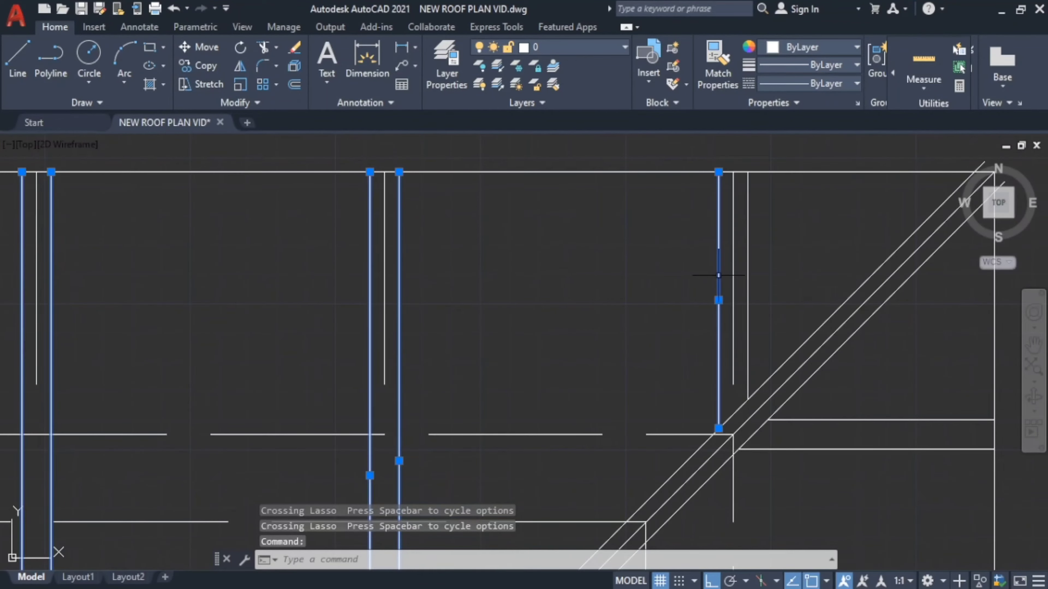
click(747, 283)
scroll(650, 227, down, 6)
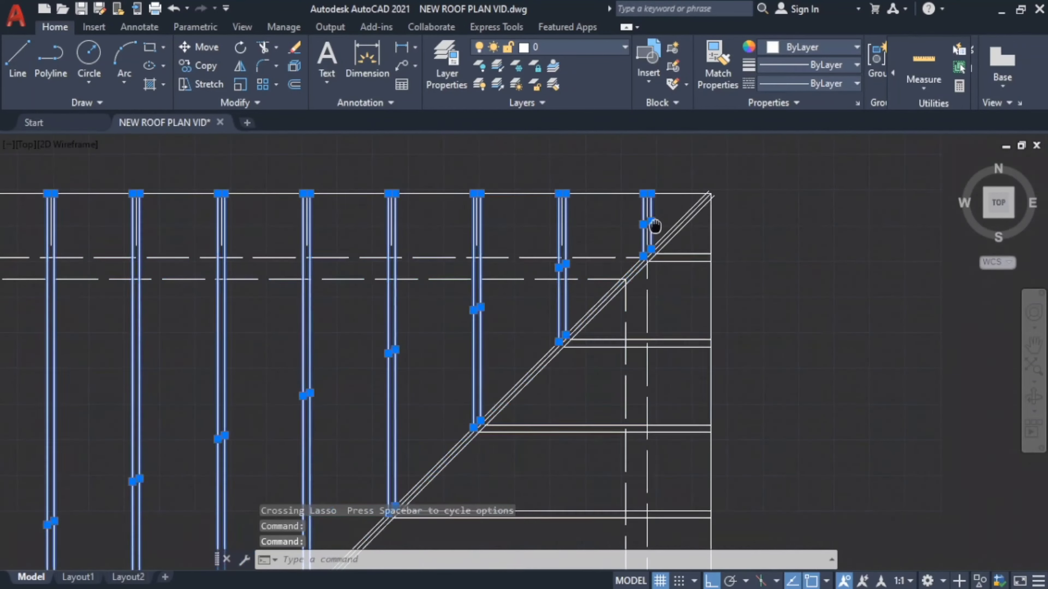
Add the remaining short jack rafters right of the upper-right hip to the selection.
drag(697, 267, 679, 402)
middle_drag(674, 407, 667, 340)
mouse_move(667, 340)
mouse_down()
mouse_move(674, 437)
mouse_move(676, 404)
mouse_up()
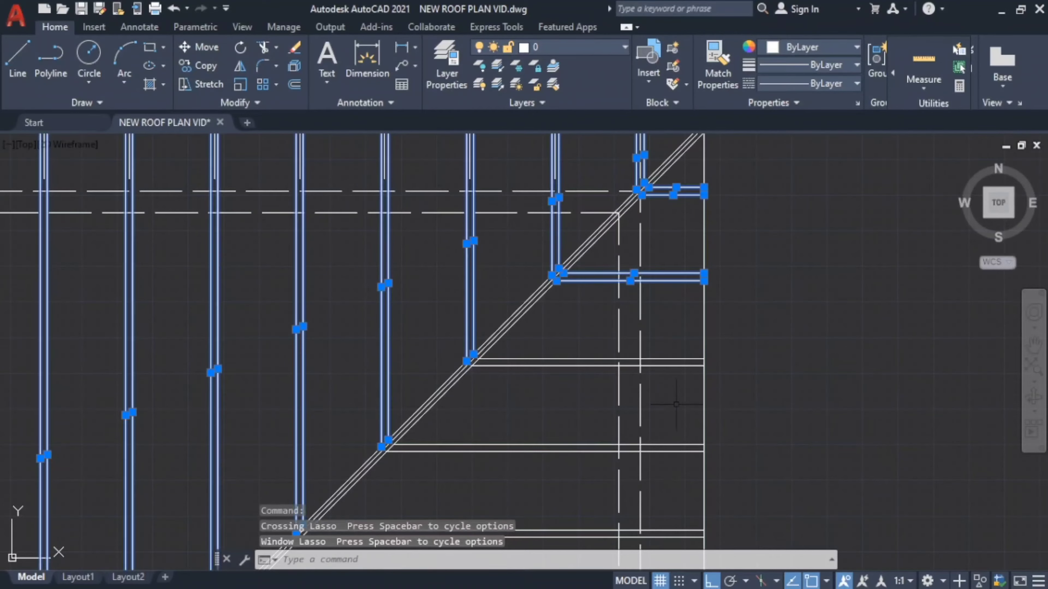
mouse_move(678, 363)
mouse_down()
mouse_move(671, 485)
mouse_move(672, 474)
mouse_up()
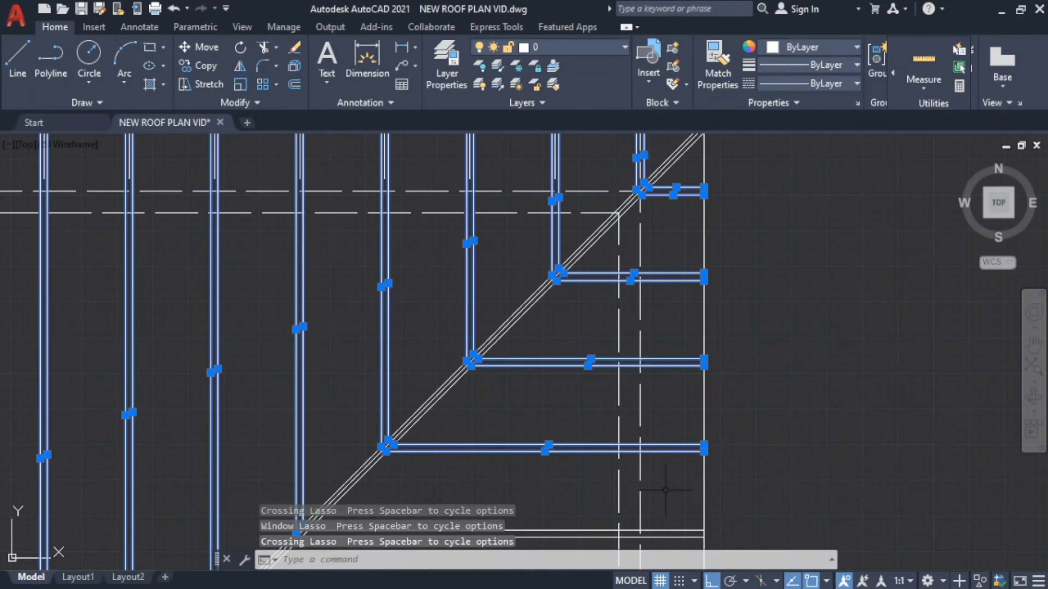
scroll(685, 272, down, 3)
scroll(685, 272, down, 7)
scroll(685, 272, up, 5)
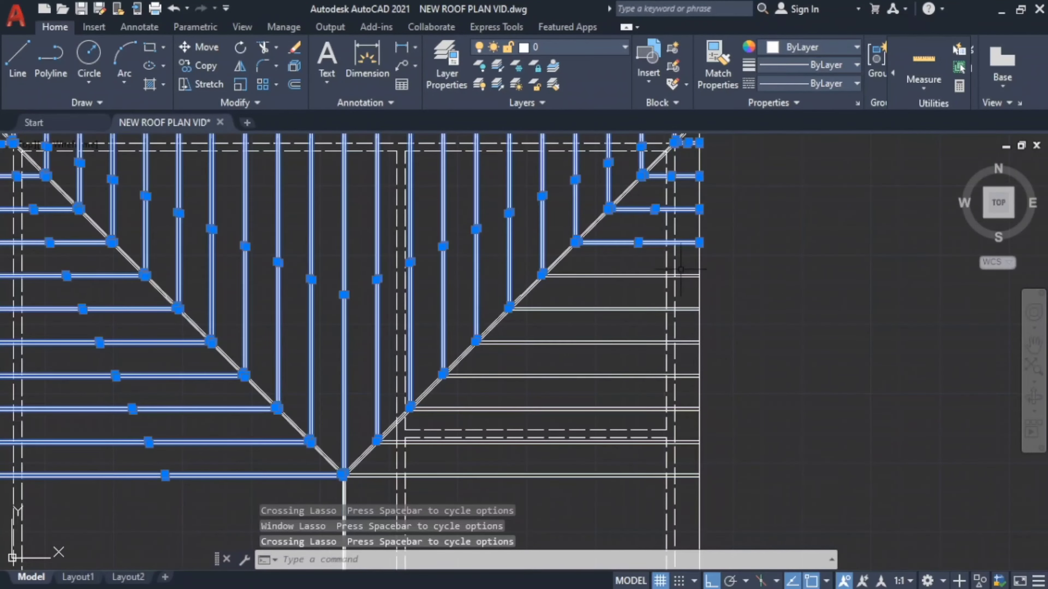
click(686, 276)
mouse_move(686, 276)
mouse_down()
mouse_move(687, 324)
mouse_move(687, 273)
mouse_move(678, 478)
mouse_up()
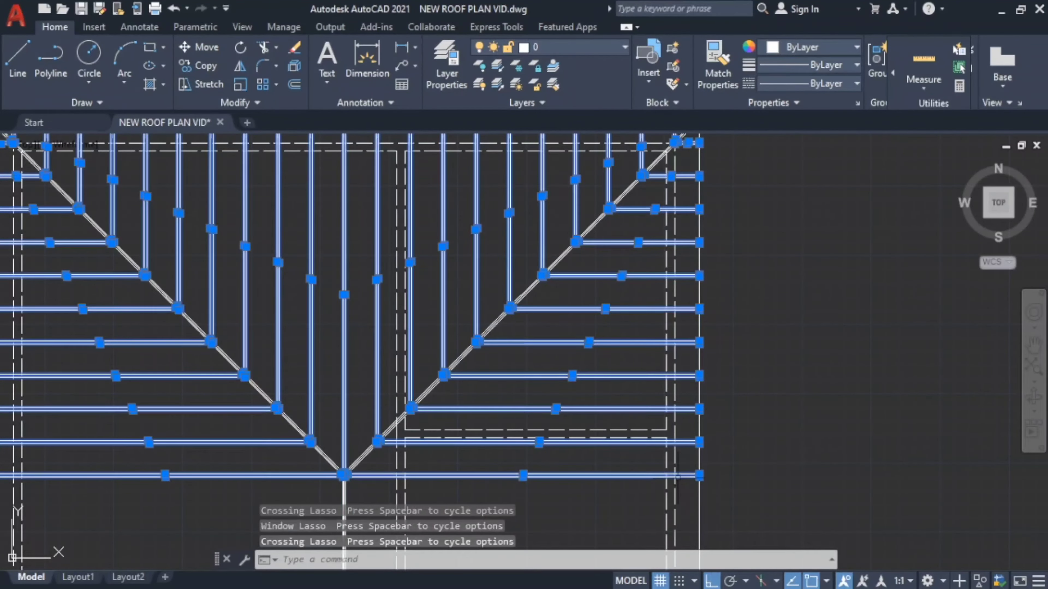
scroll(677, 477, down, 2)
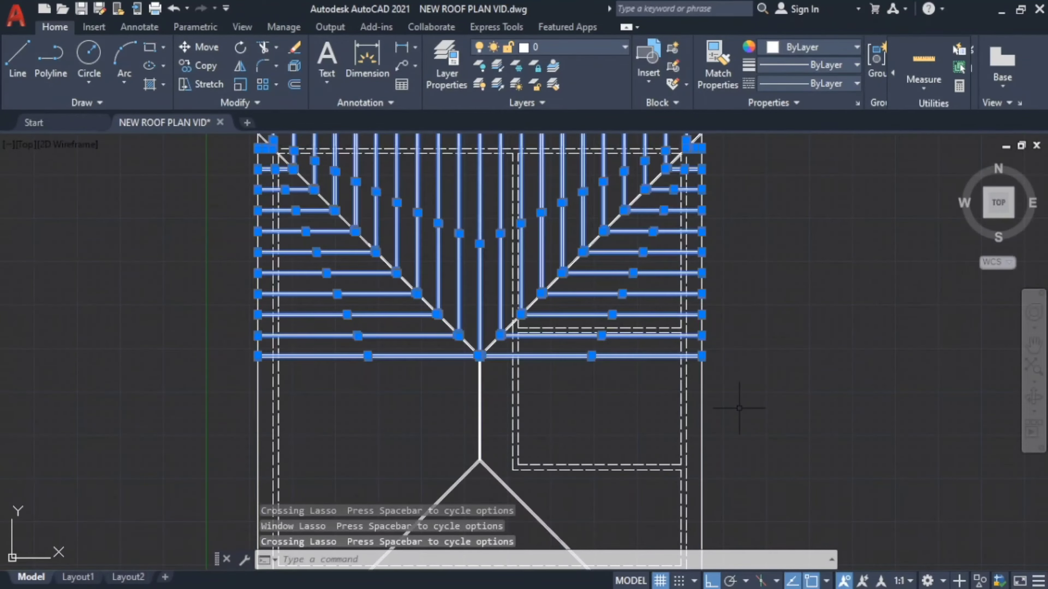
middle_drag(739, 408, 737, 342)
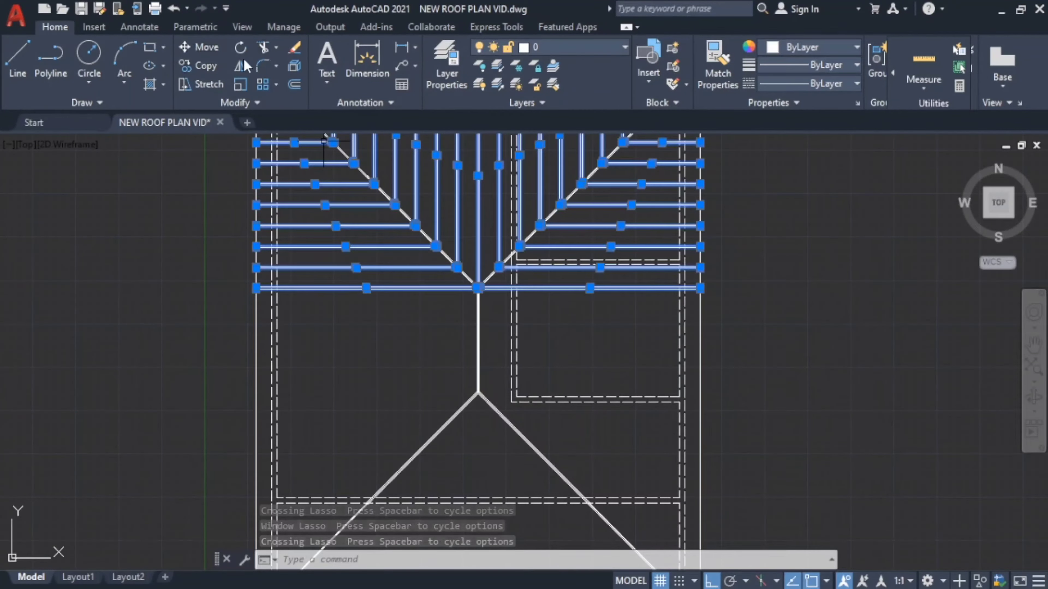
Mirror the 86 selected rafters about a horizontal line through the connecting ridge's midpoint, keeping the originals.
click(238, 66)
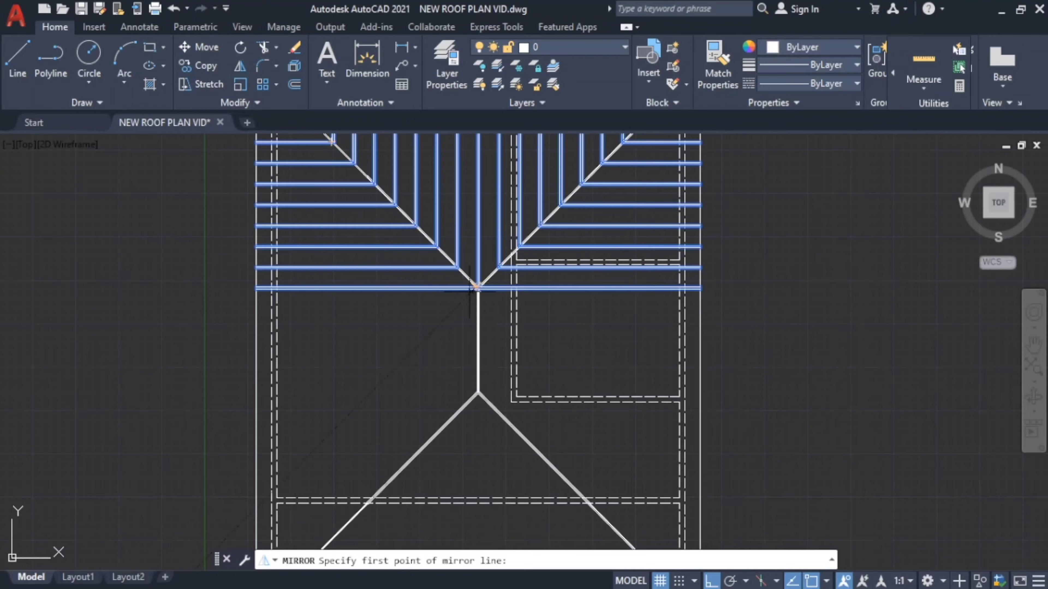
scroll(477, 372, up, 4)
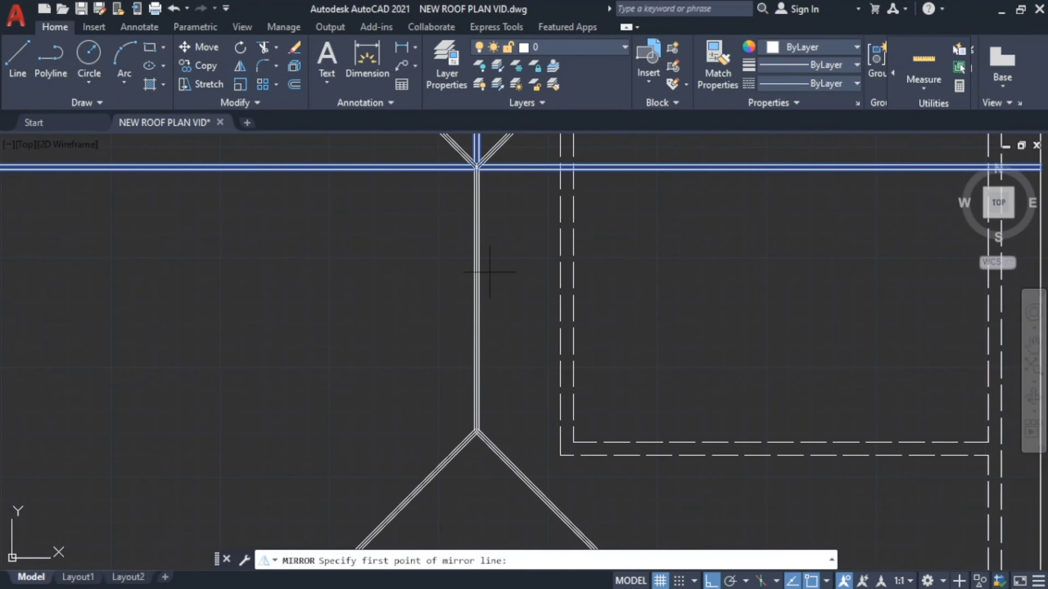
scroll(491, 285, up, 2)
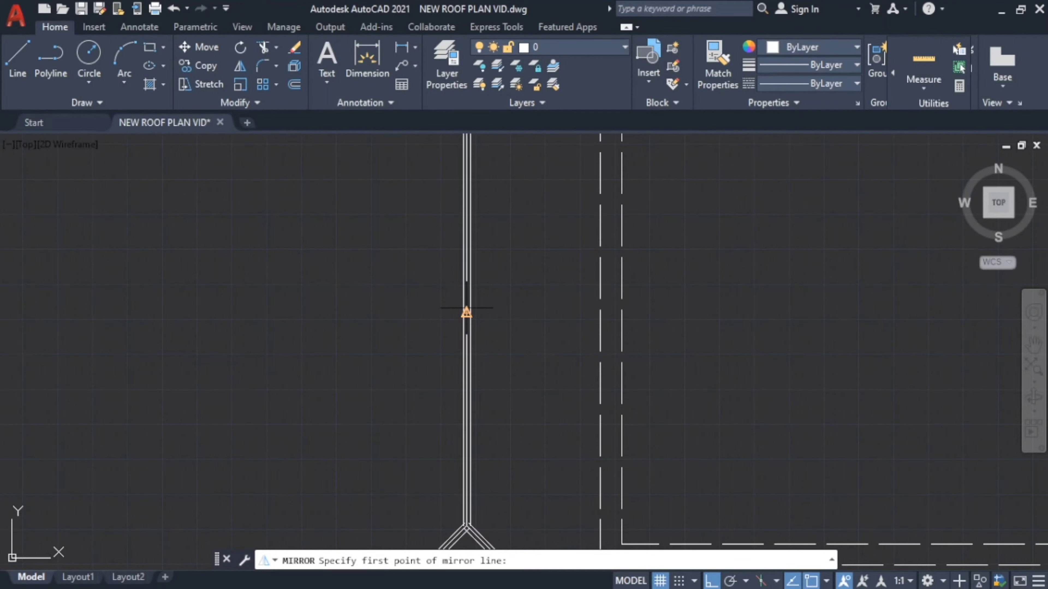
click(466, 313)
scroll(491, 311, down, 5)
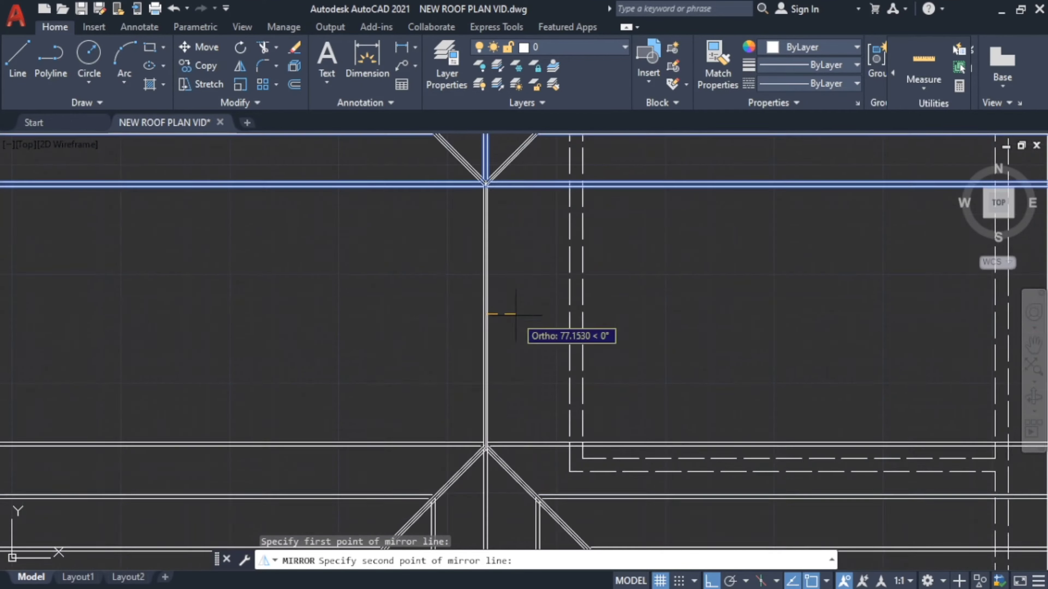
click(709, 209)
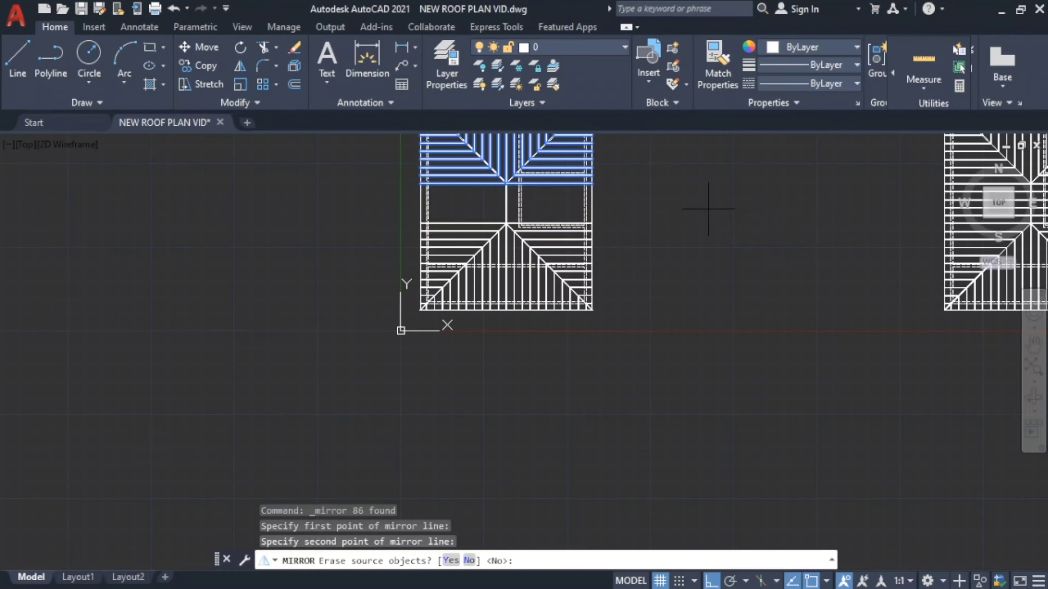
click(471, 561)
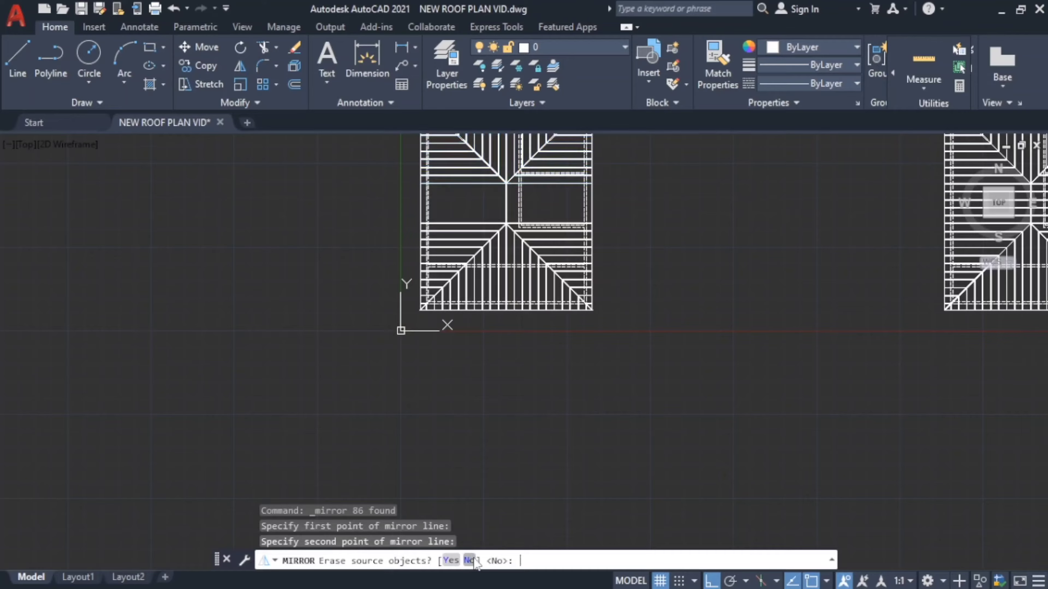
scroll(460, 177, up, 6)
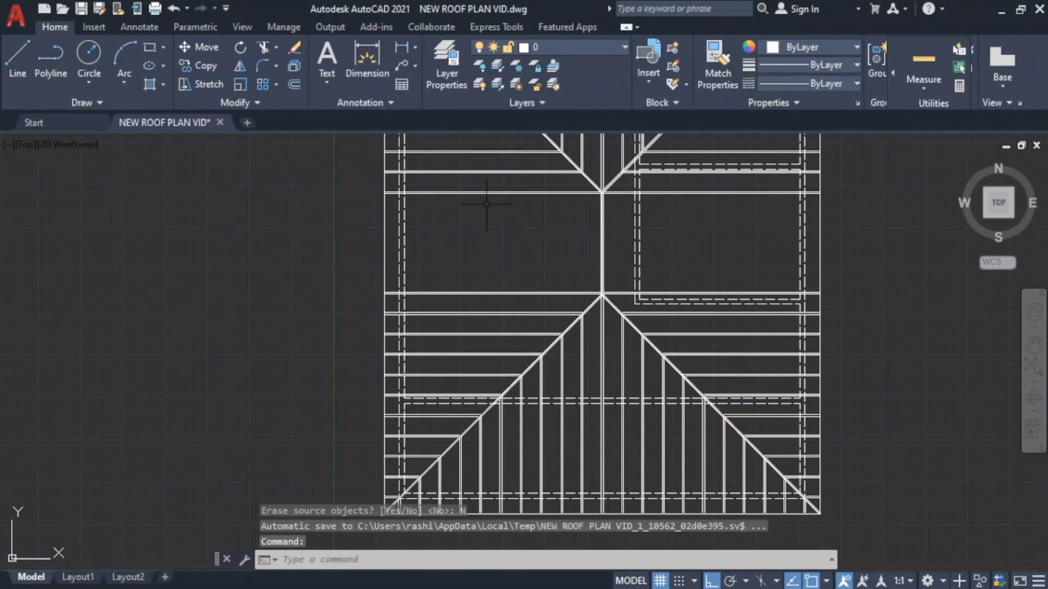
scroll(717, 221, down, 4)
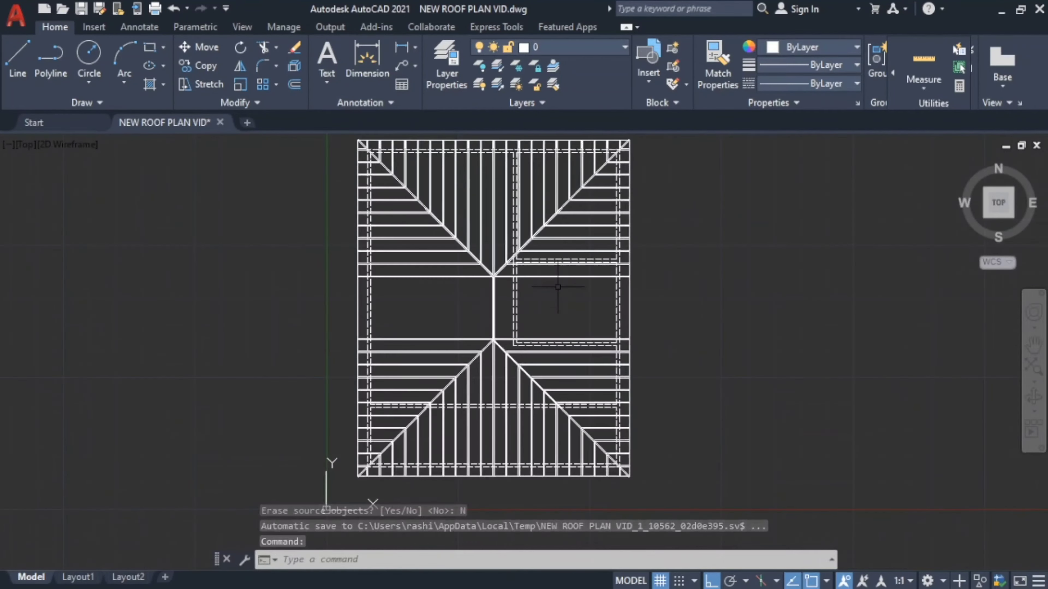
scroll(557, 286, up, 2)
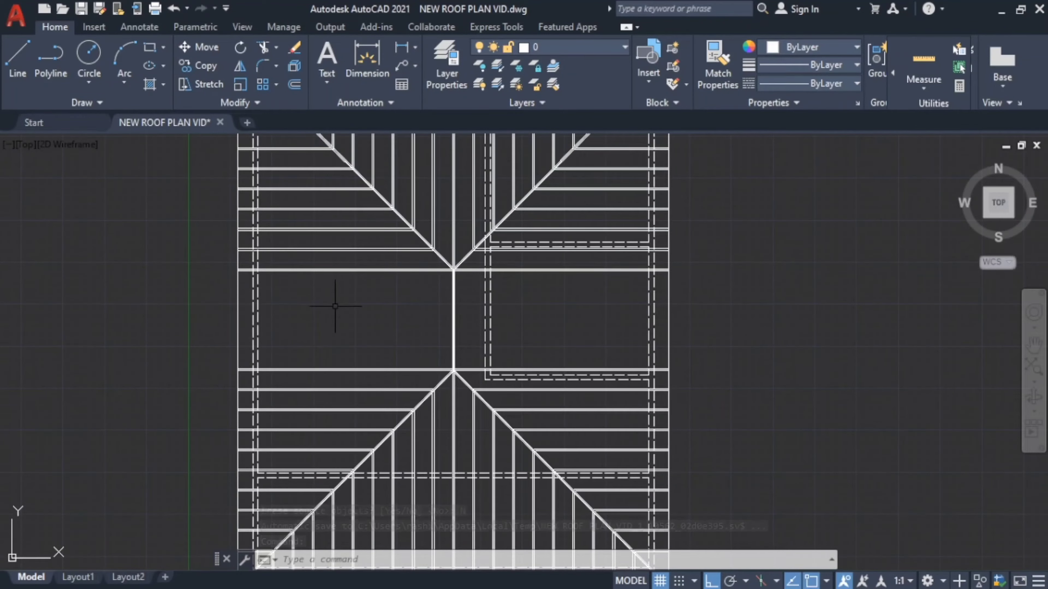
Zoom in on the hip junction and crossing-select the horizontal double line to its left.
scroll(433, 332, up, 4)
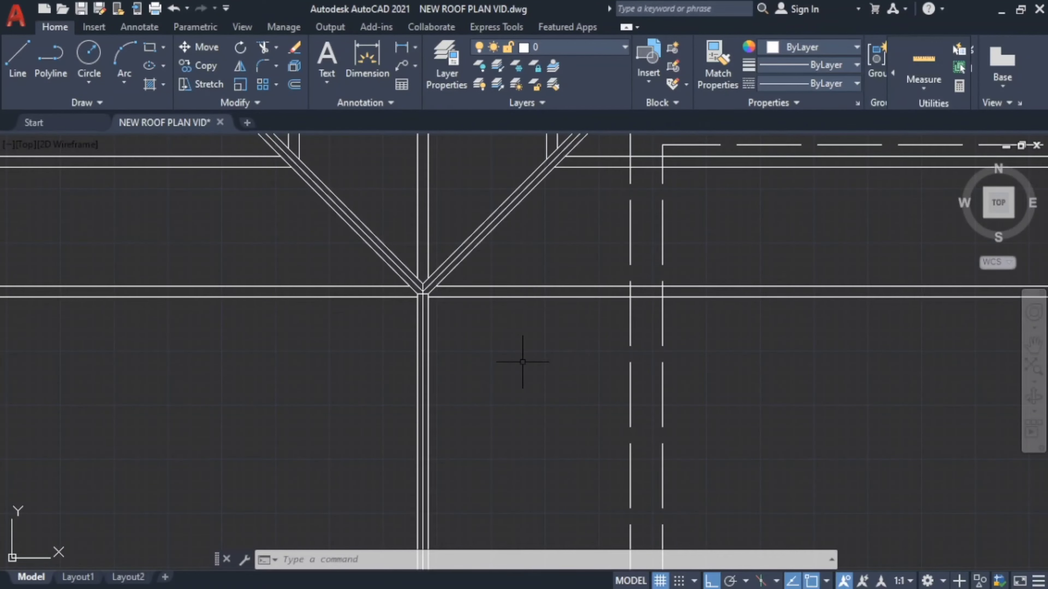
scroll(173, 205, down, 3)
scroll(219, 338, up, 4)
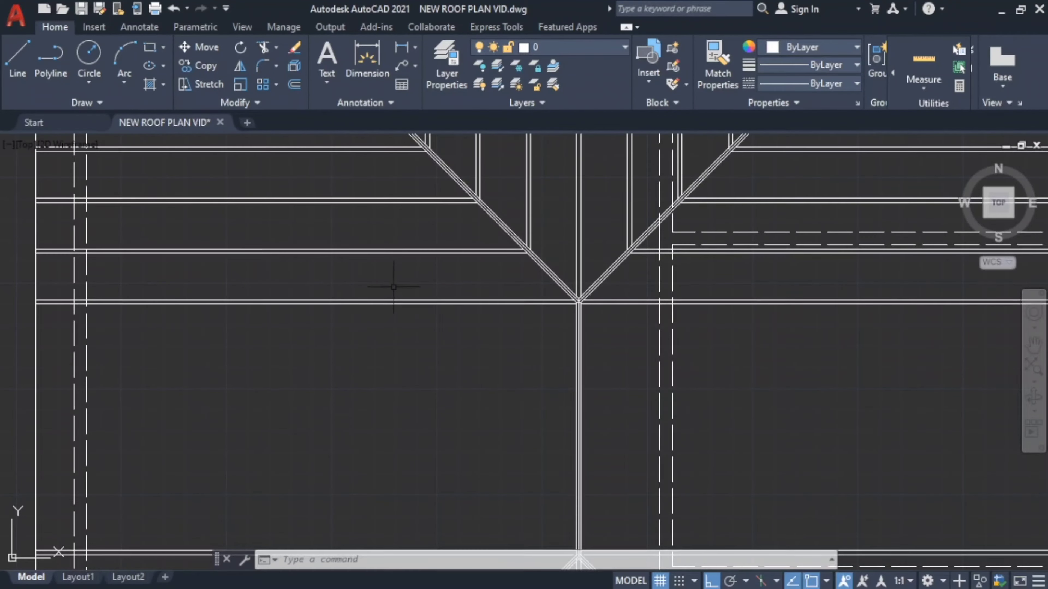
drag(384, 284, 371, 399)
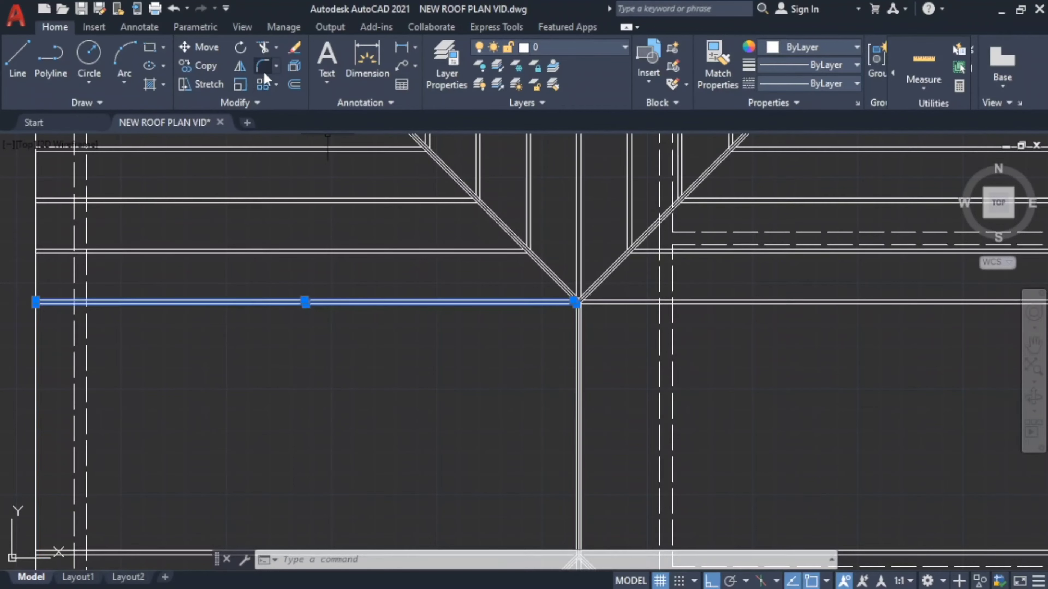
click(296, 80)
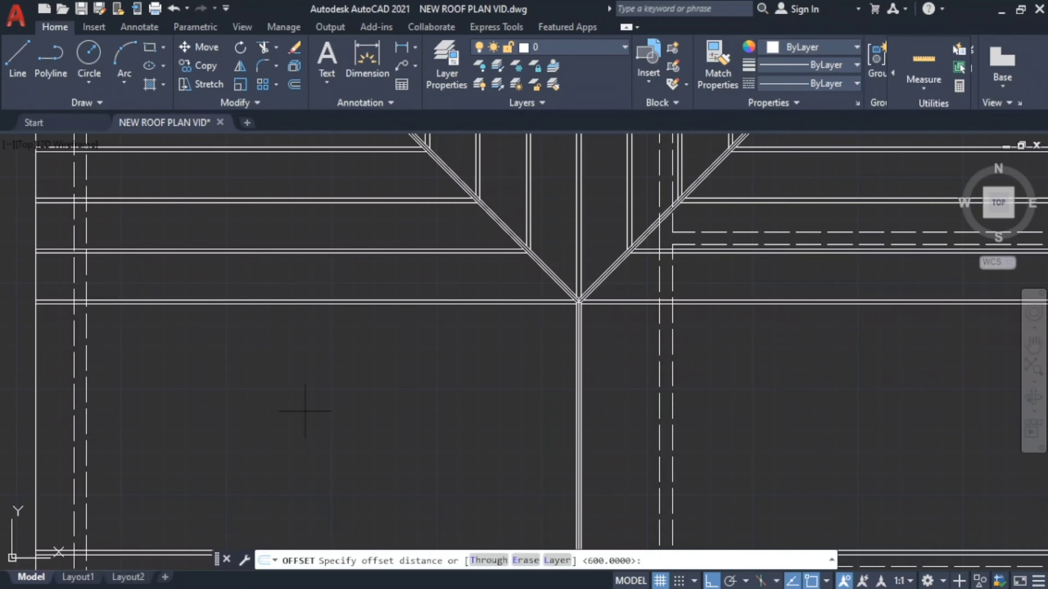
key(Return)
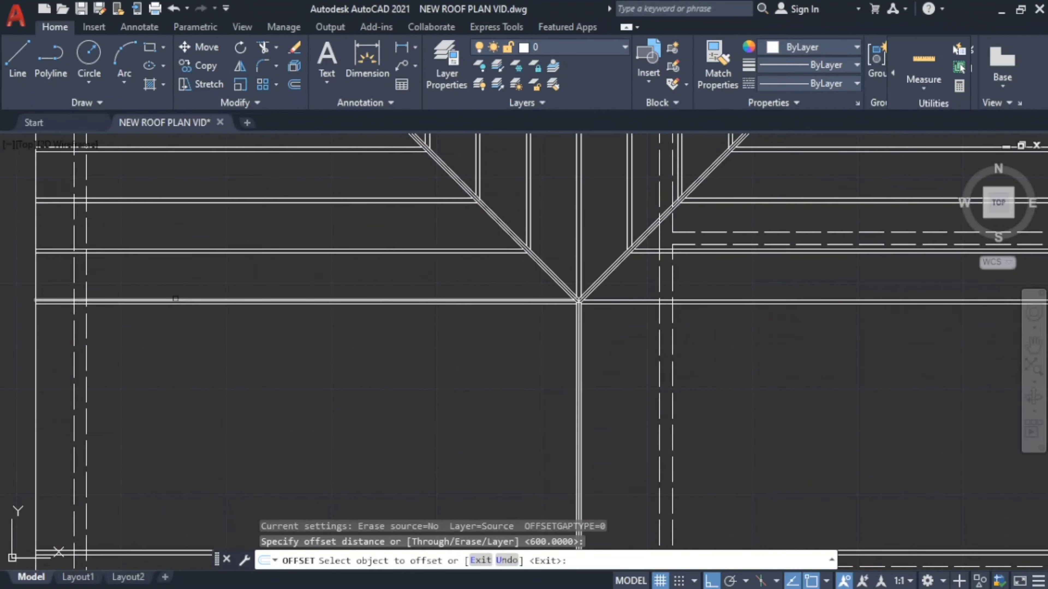
key(Escape)
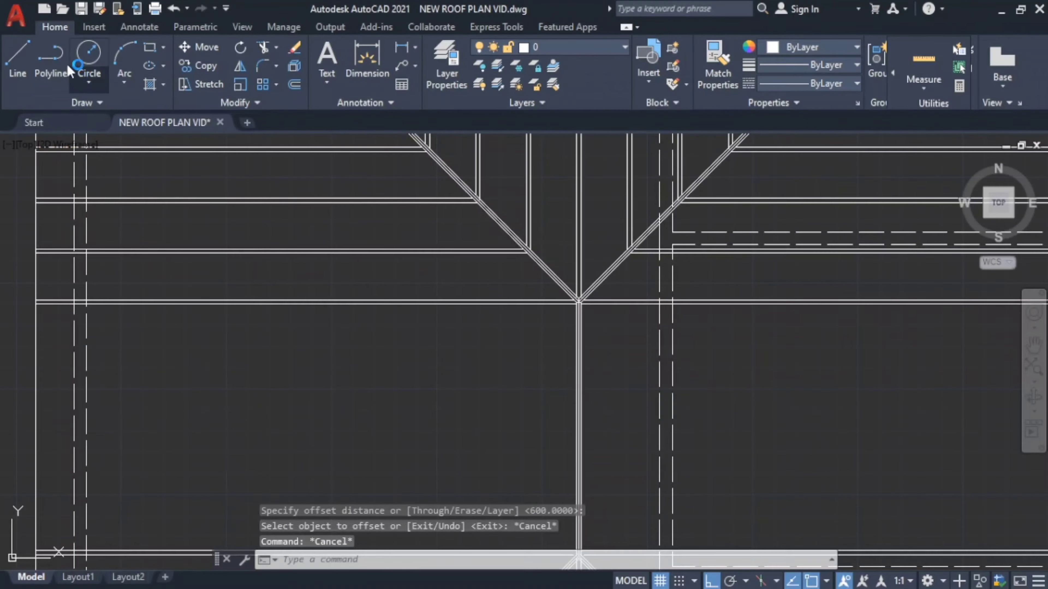
Offset the horizontal rafter line by 25 to add a parallel copy near the hip junction.
text(l)
key(Return)
scroll(19, 327, up, 4)
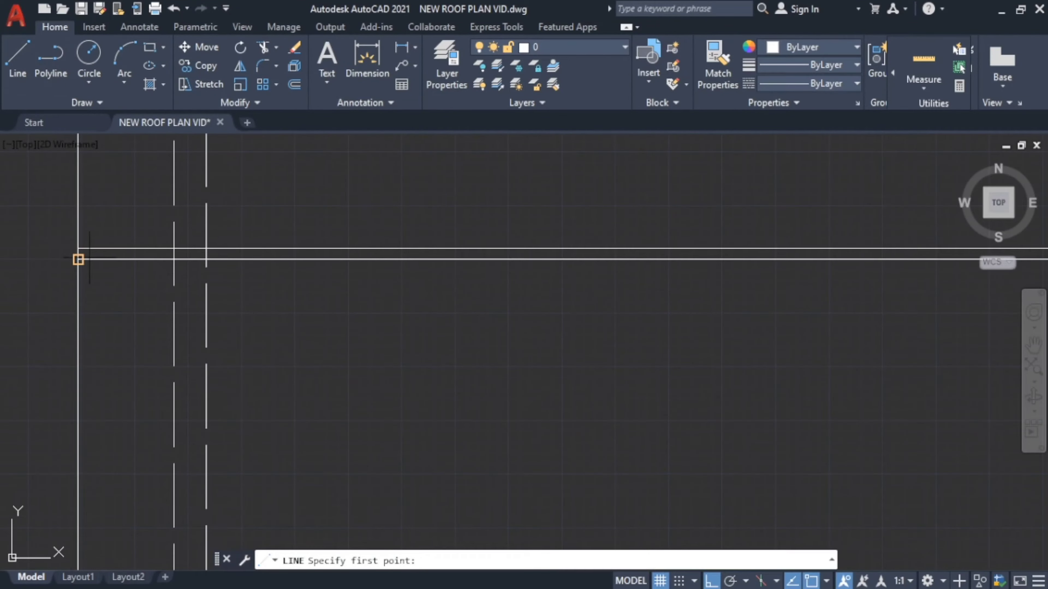
mouse_move(147, 285)
middle_down()
mouse_move(246, 307)
mouse_move(78, 326)
middle_up()
key(Escape)
key(Escape)
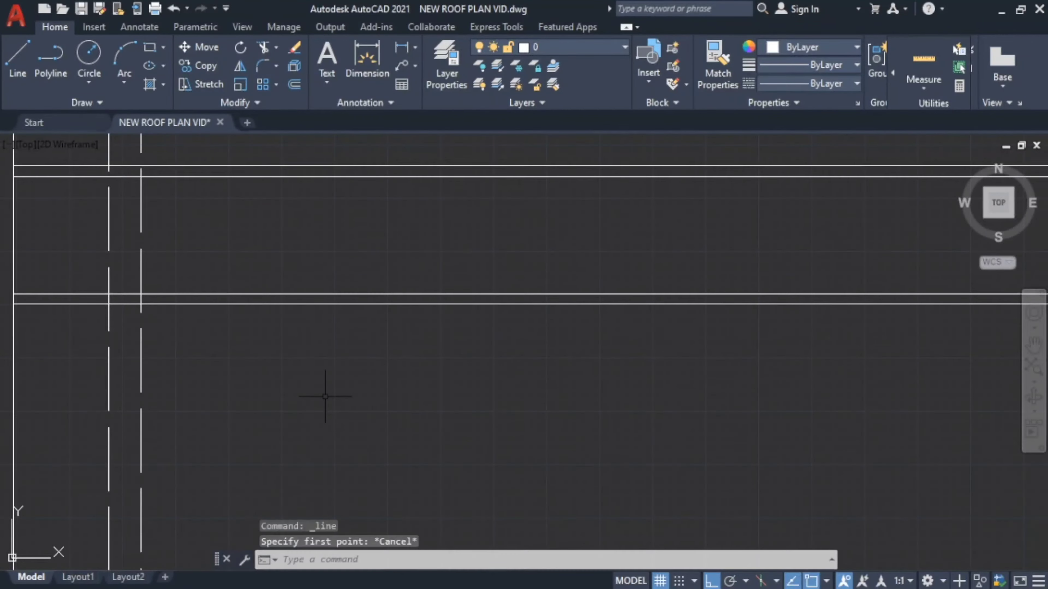
text(o)
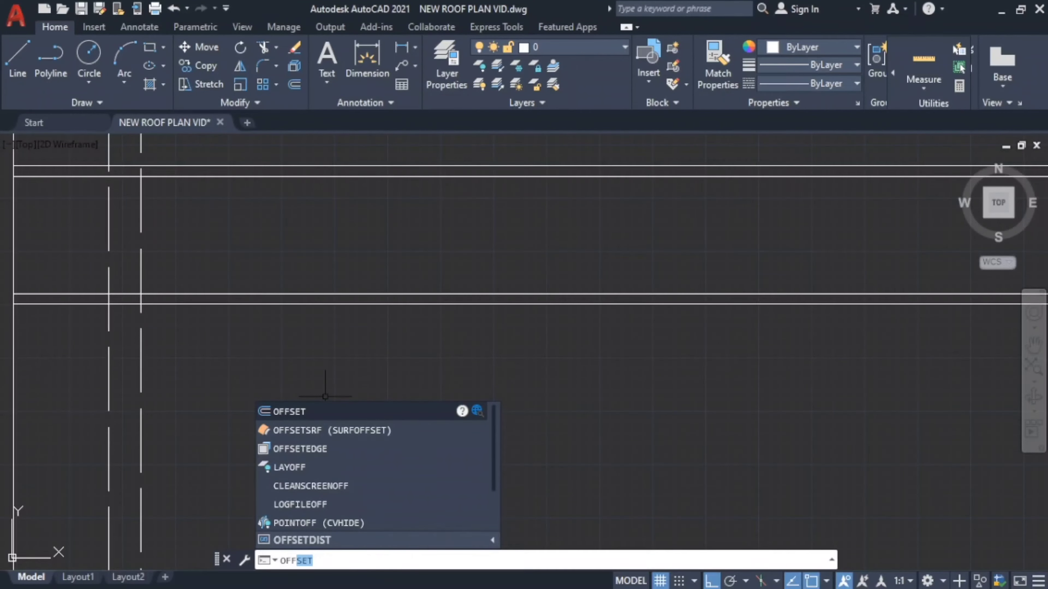
text(ff)
key(Return)
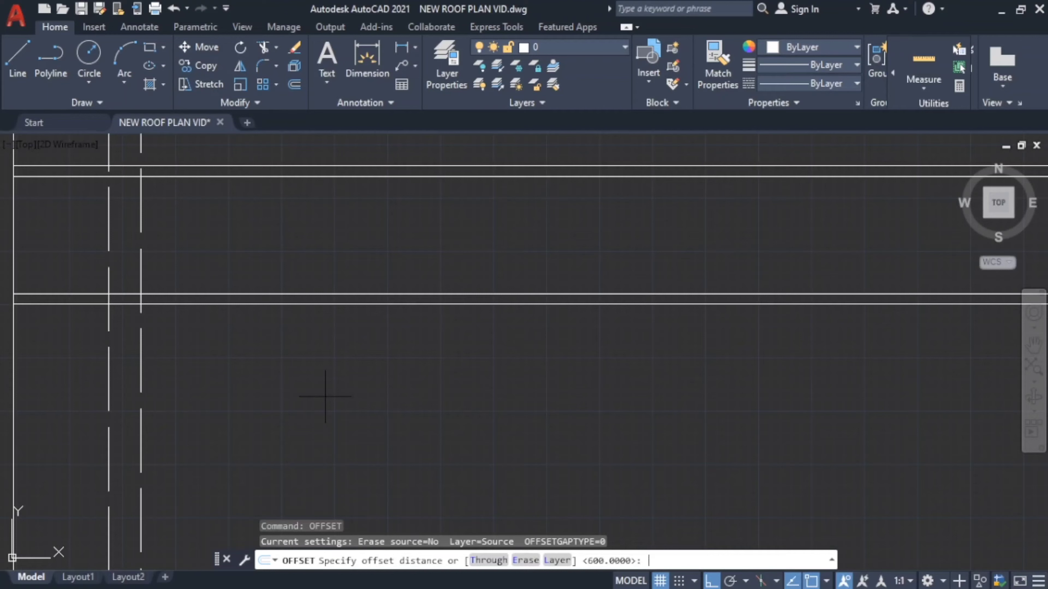
key(Return)
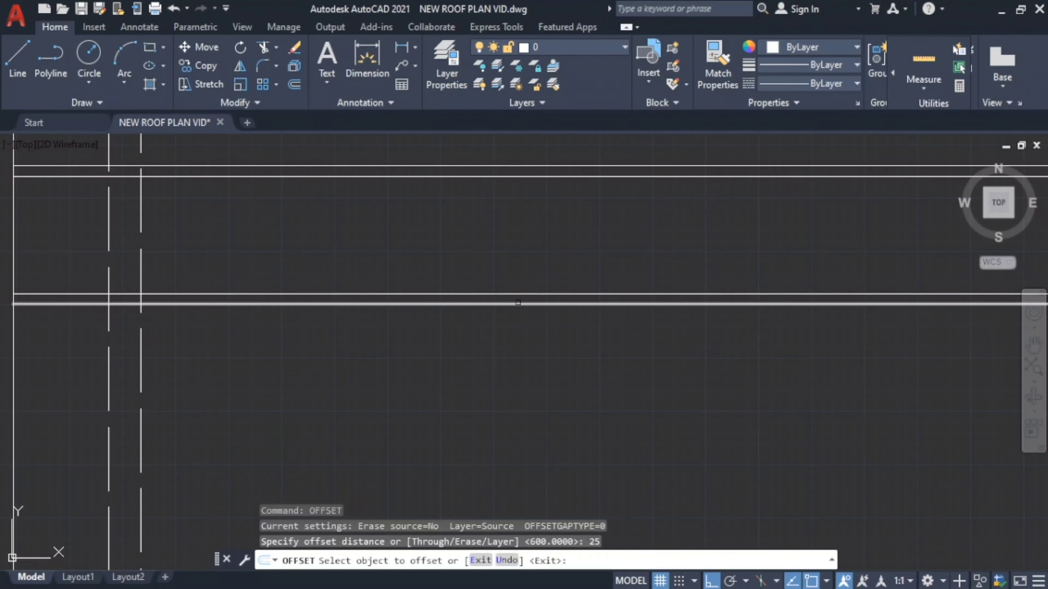
click(511, 294)
click(511, 304)
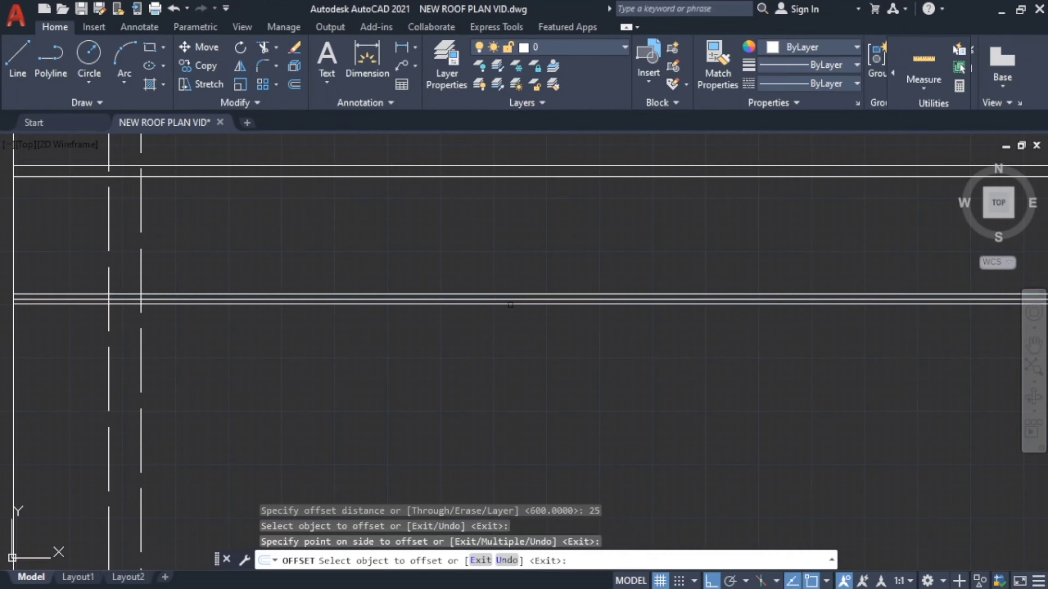
scroll(536, 392, down, 3)
key(Escape)
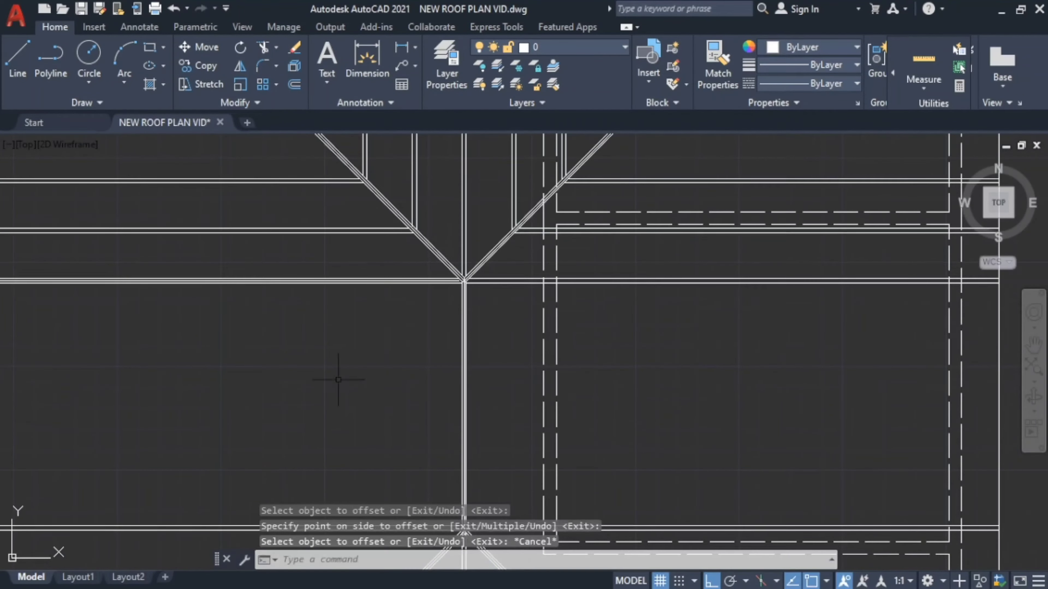
Zoom and pan the view across to the left wall and eave.
scroll(444, 316, up, 2)
scroll(470, 247, up, 2)
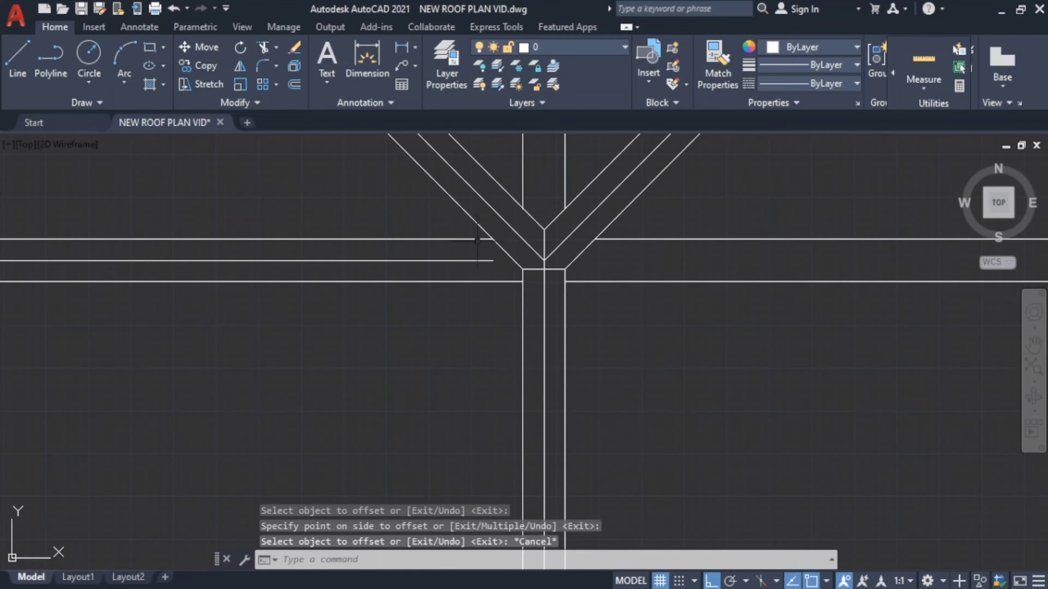
scroll(466, 248, up, 1)
scroll(436, 264, up, 1)
scroll(506, 281, down, 1)
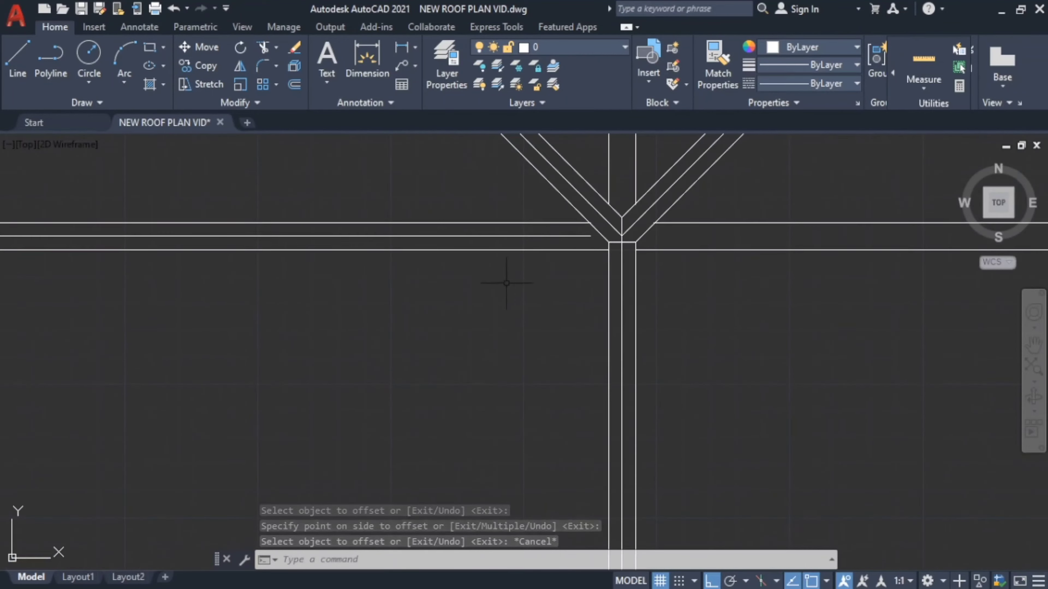
scroll(433, 386, down, 2)
mouse_move(433, 385)
middle_down()
mouse_move(689, 238)
mouse_move(614, 313)
mouse_move(737, 285)
middle_up()
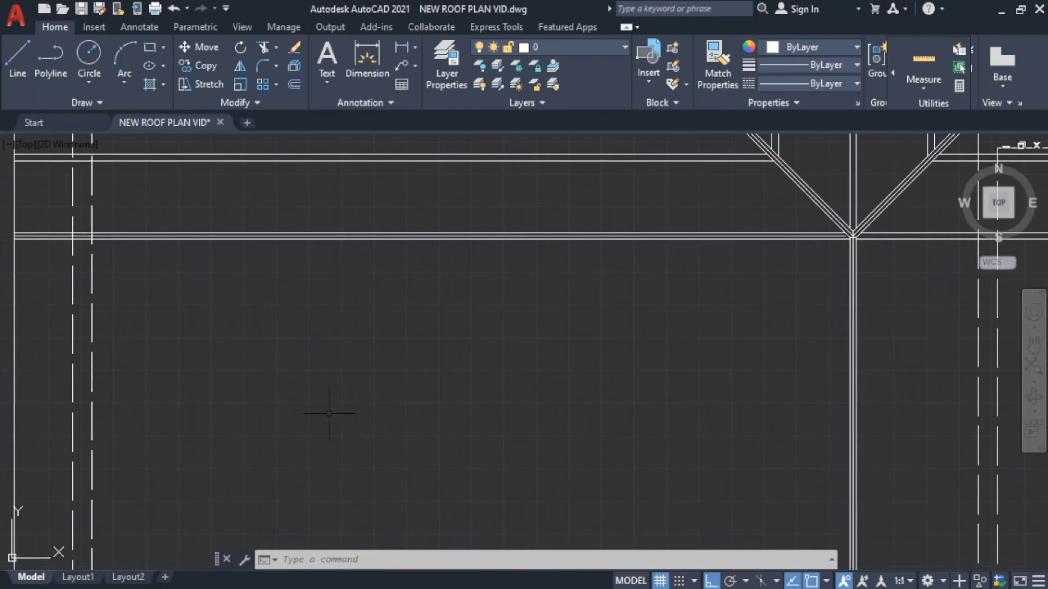
middle_drag(336, 356, 487, 343)
Offset the top wall line by 600 twice to start the rafter run on the left side.
text(o)
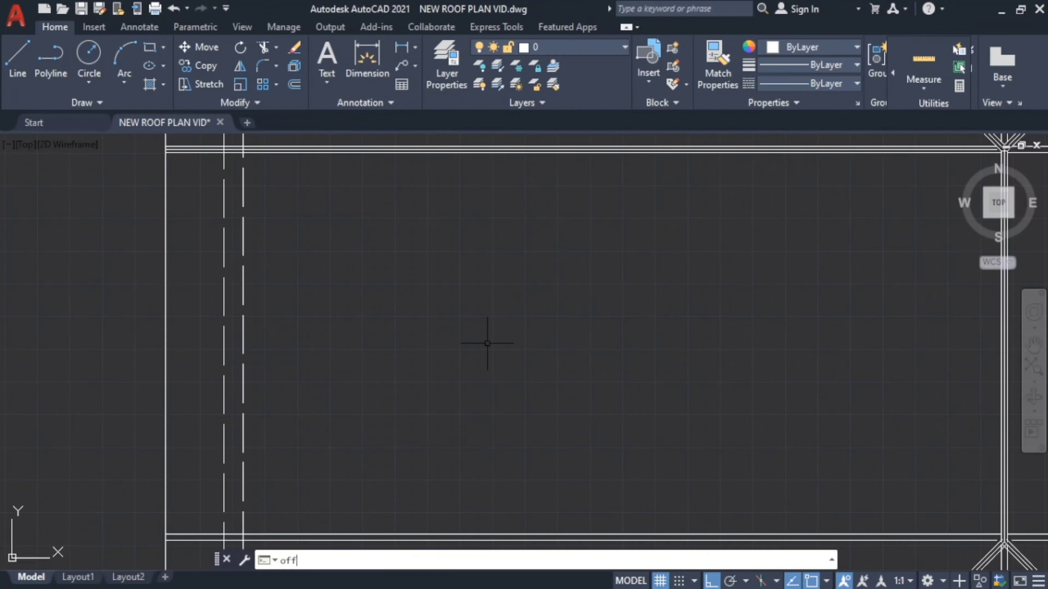
text(ff)
key(Return)
text(600)
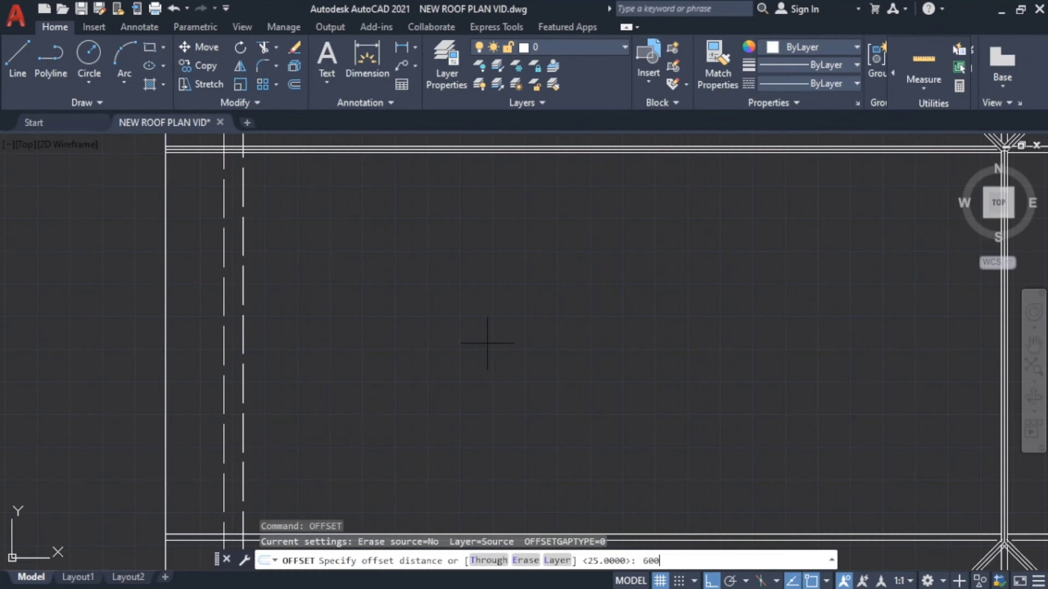
key(Return)
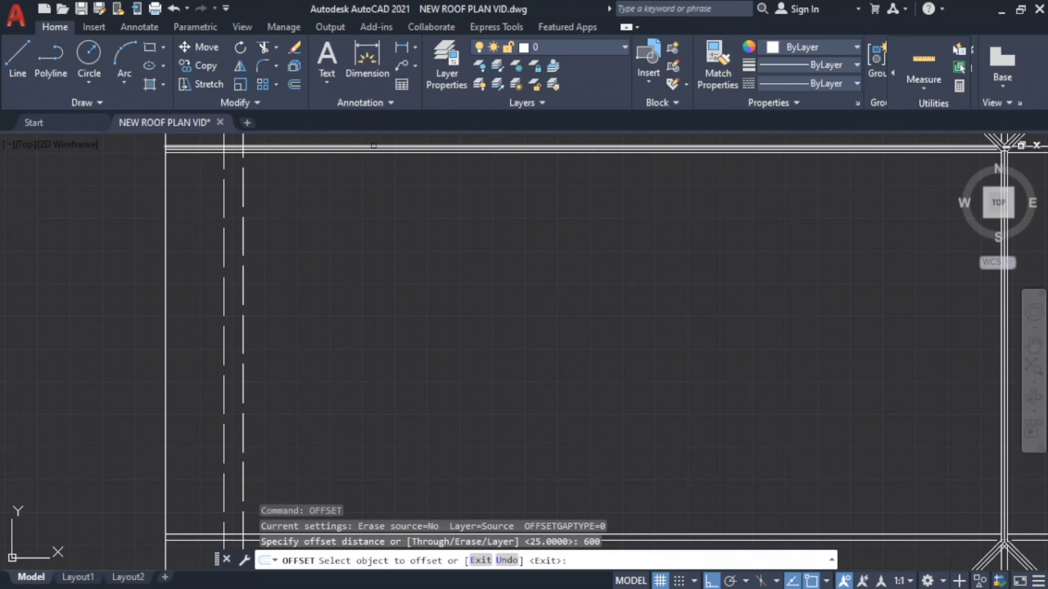
scroll(415, 147, up, 2)
click(412, 148)
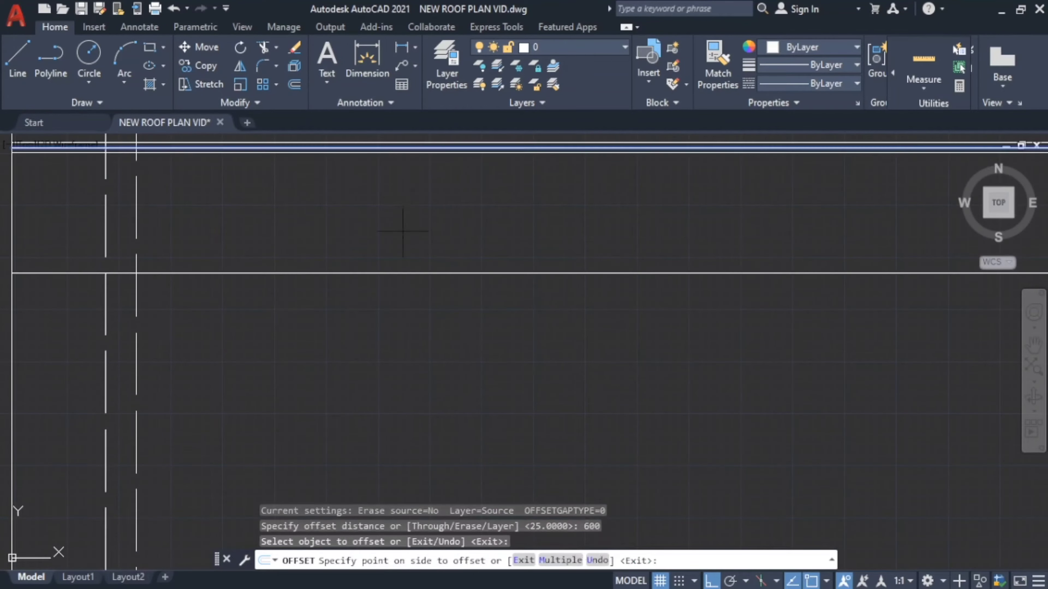
click(403, 223)
click(402, 274)
click(394, 464)
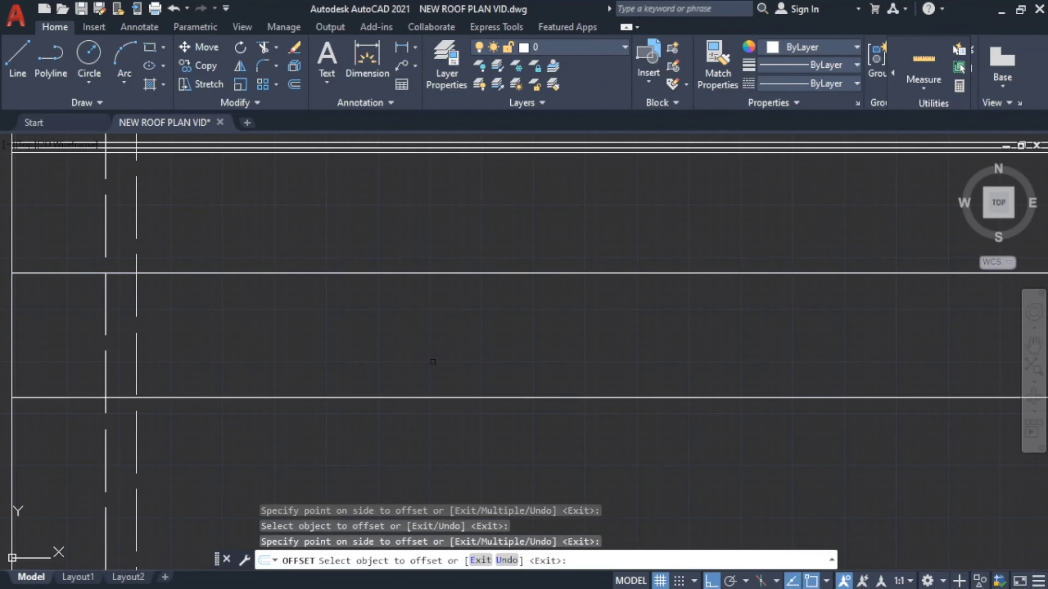
Add two more rafter lines at 600 spacing further down the left side.
scroll(507, 222, down, 3)
click(497, 233)
click(502, 290)
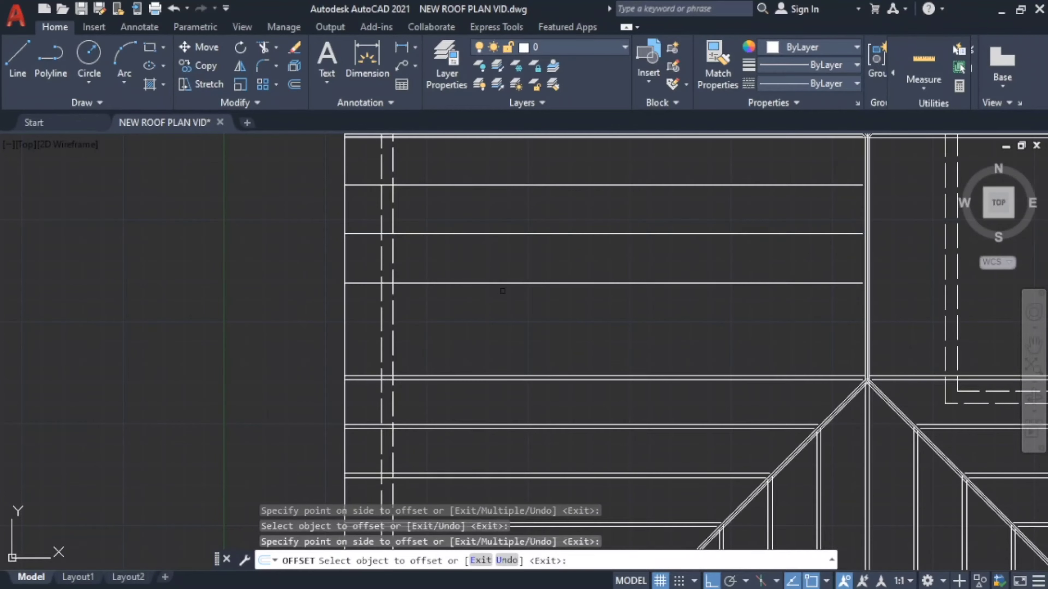
click(485, 284)
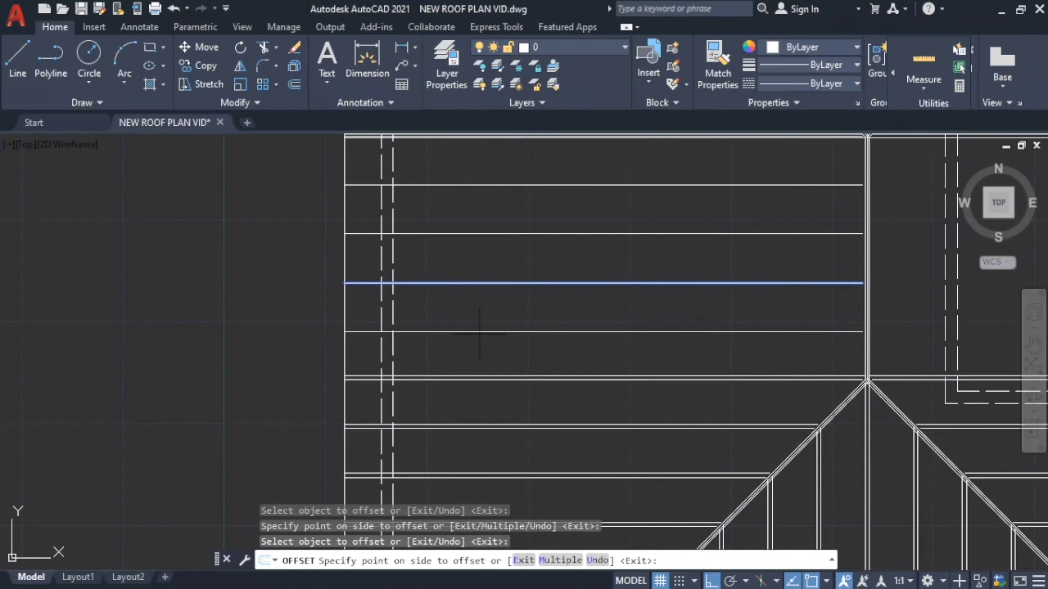
click(494, 339)
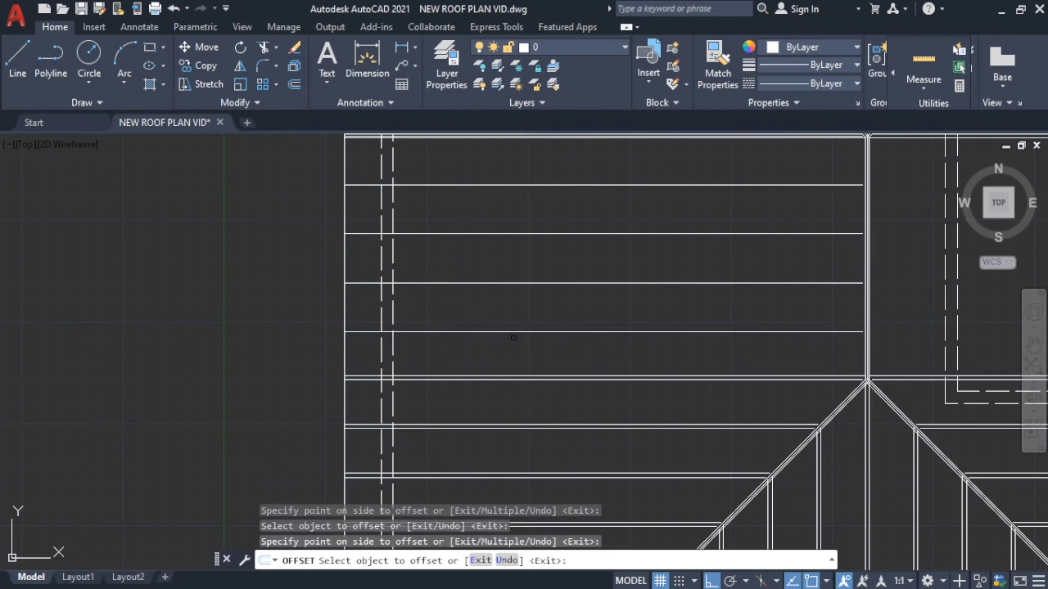
middle_drag(473, 297, 476, 430)
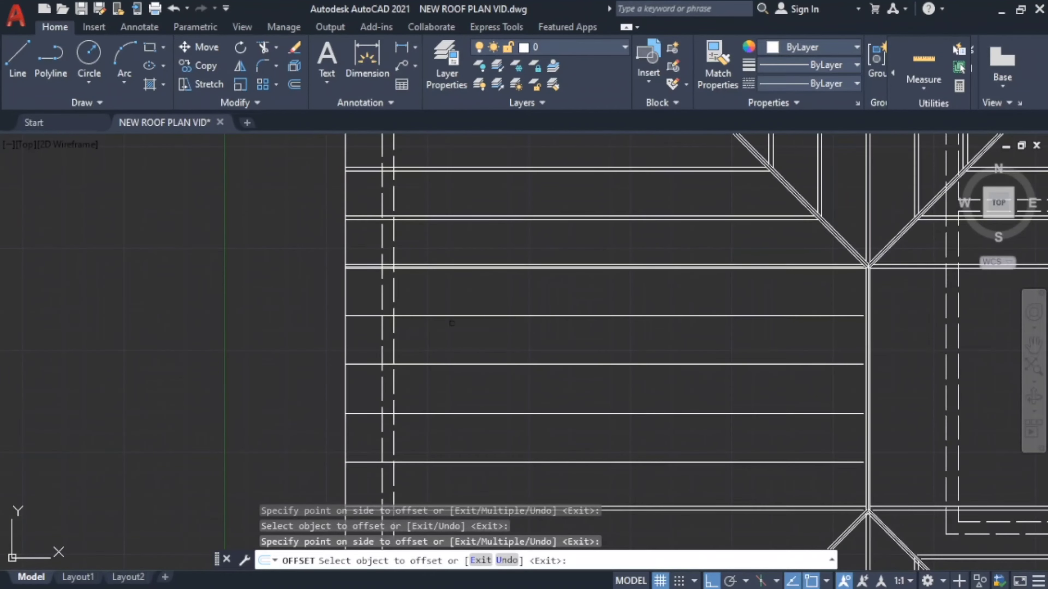
middle_drag(546, 533, 551, 431)
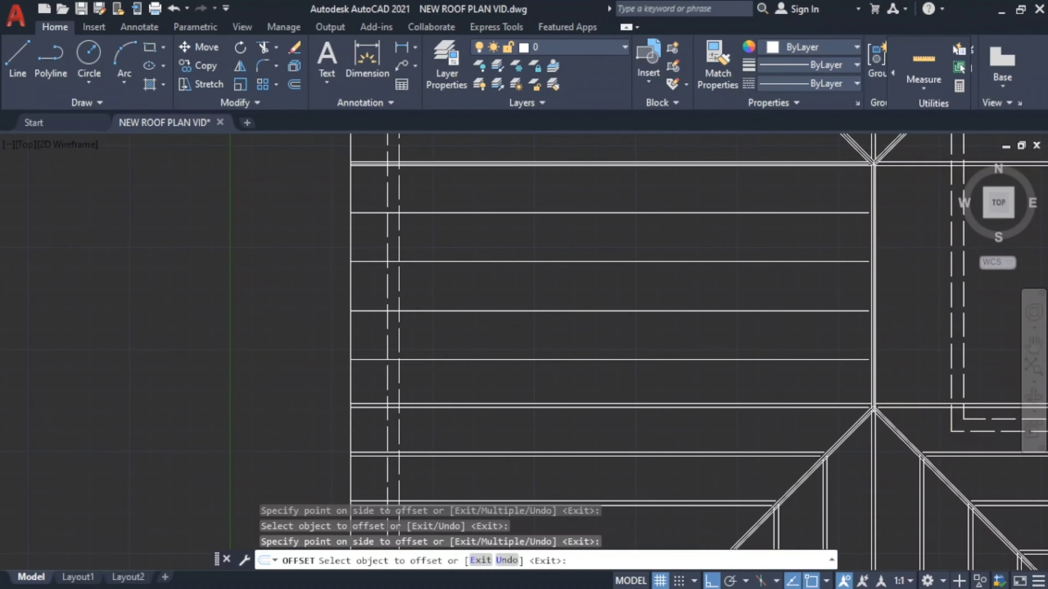
scroll(563, 390, up, 2)
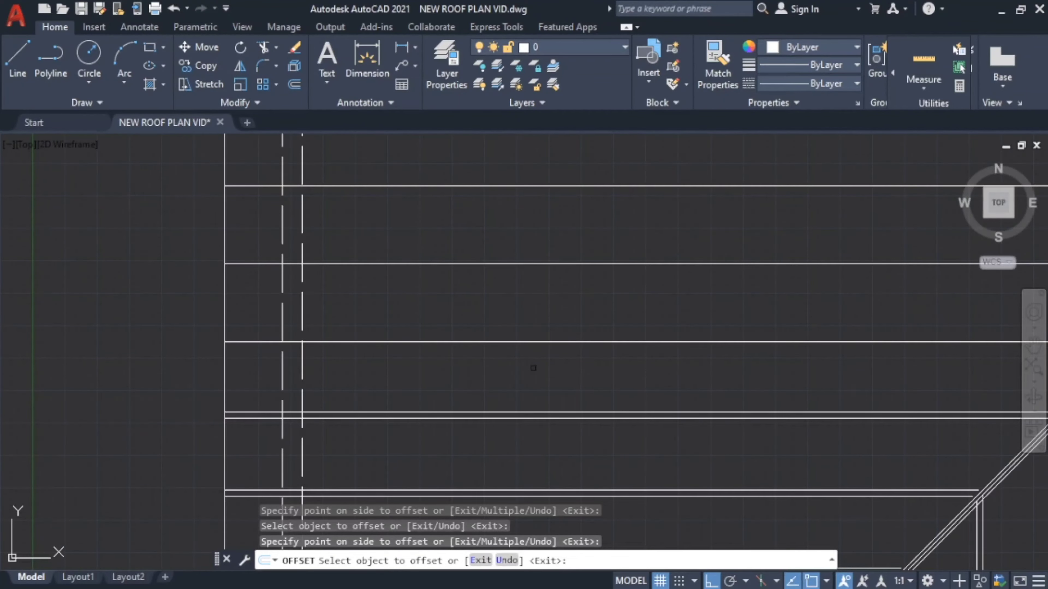
scroll(533, 368, down, 4)
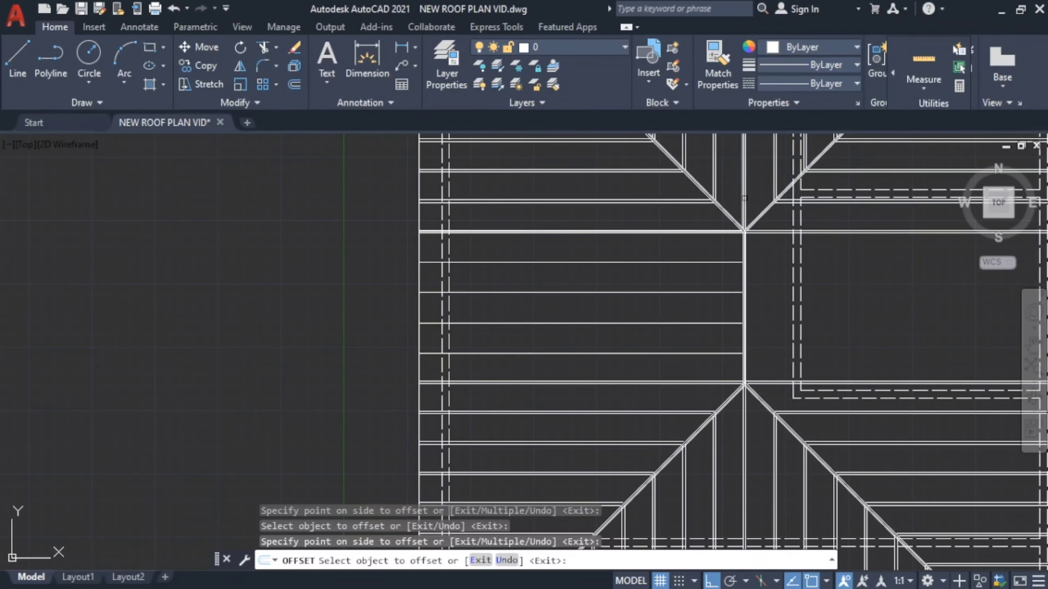
scroll(487, 271, up, 4)
Select both lines of the rafter pair and copy them from the rafter's left end.
key(Escape)
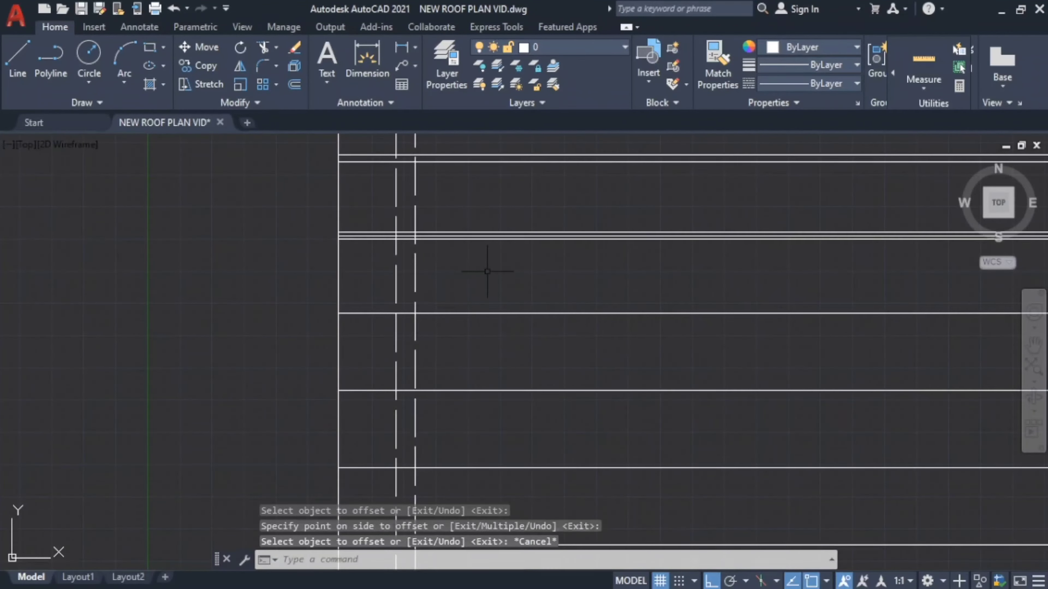
scroll(437, 237, up, 4)
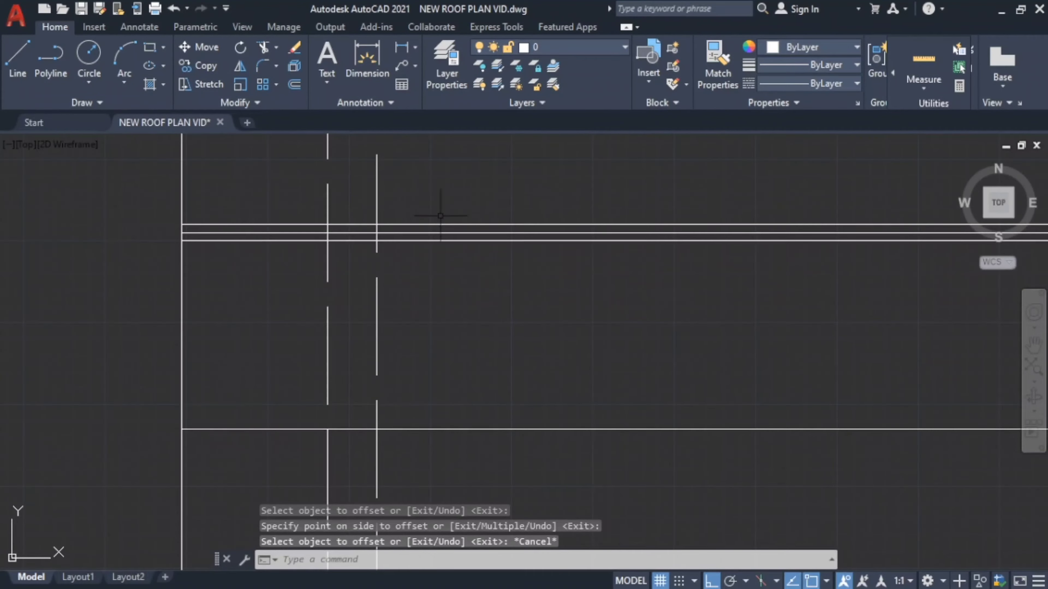
click(431, 224)
click(428, 240)
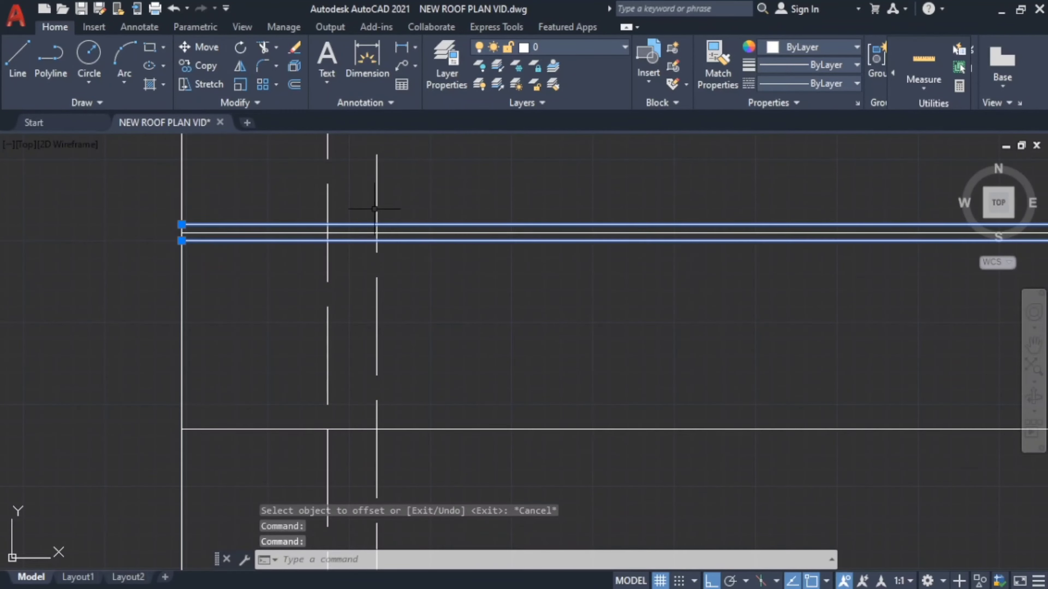
click(200, 66)
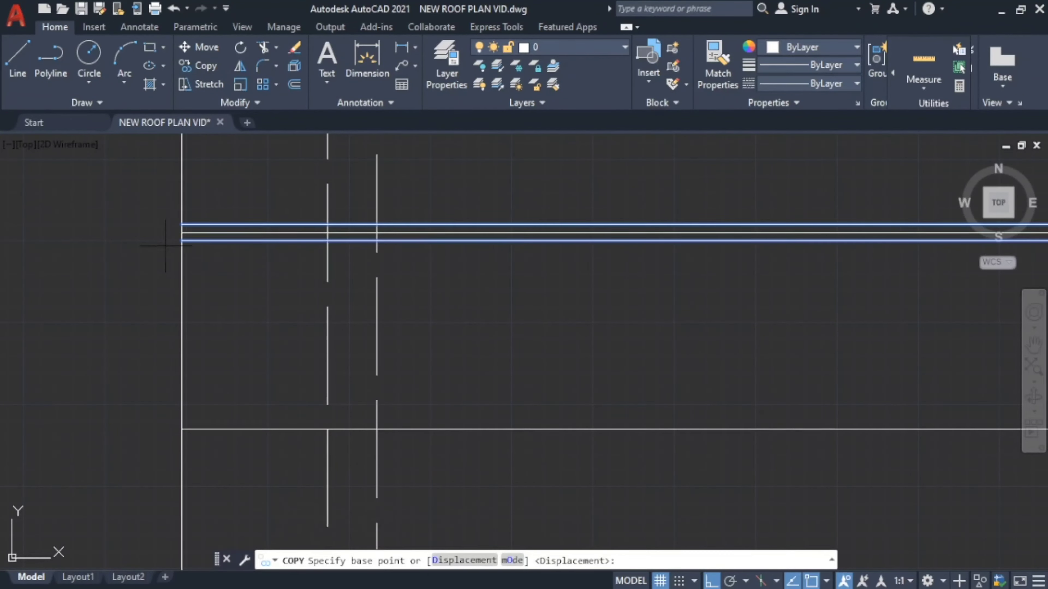
click(182, 224)
Place four copies of the double-line rafter at successive positions along the wall.
mouse_move(168, 207)
middle_down()
mouse_move(223, 282)
mouse_move(261, 218)
middle_up()
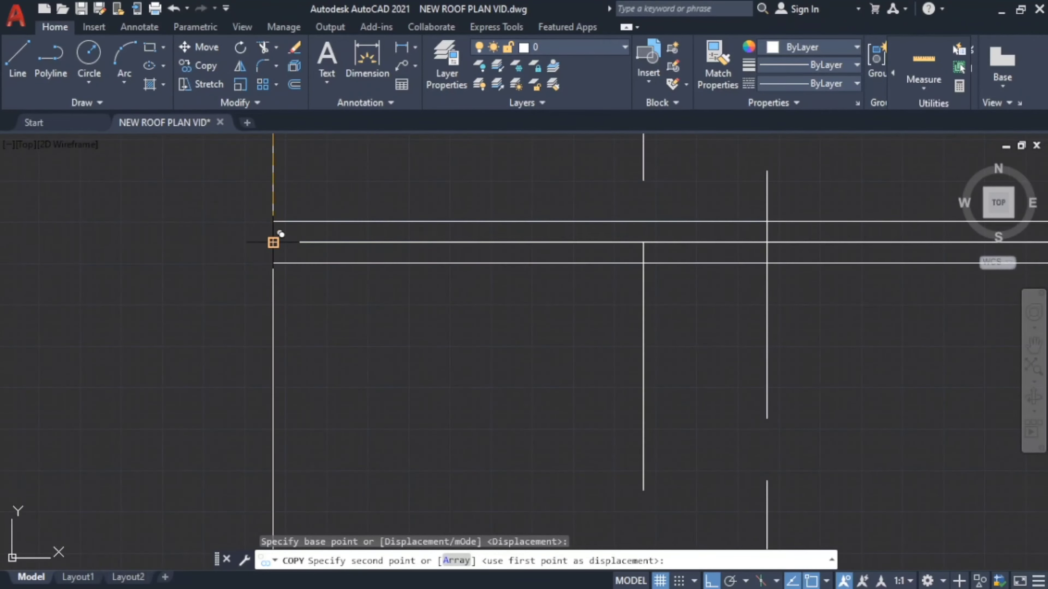
click(275, 242)
middle_drag(273, 236, 406, 141)
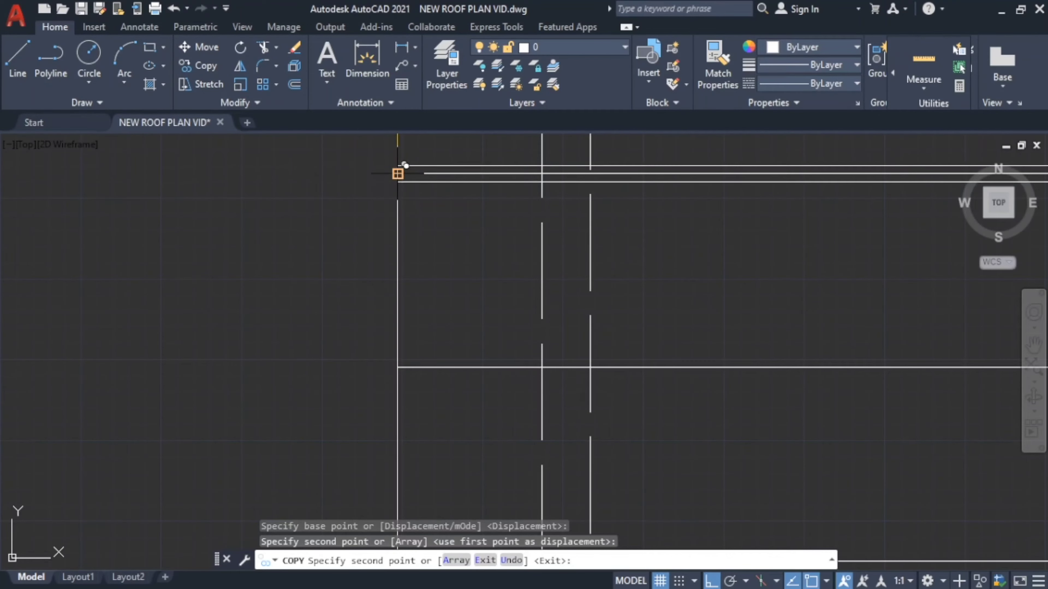
click(411, 169)
middle_drag(400, 312, 416, 342)
click(415, 202)
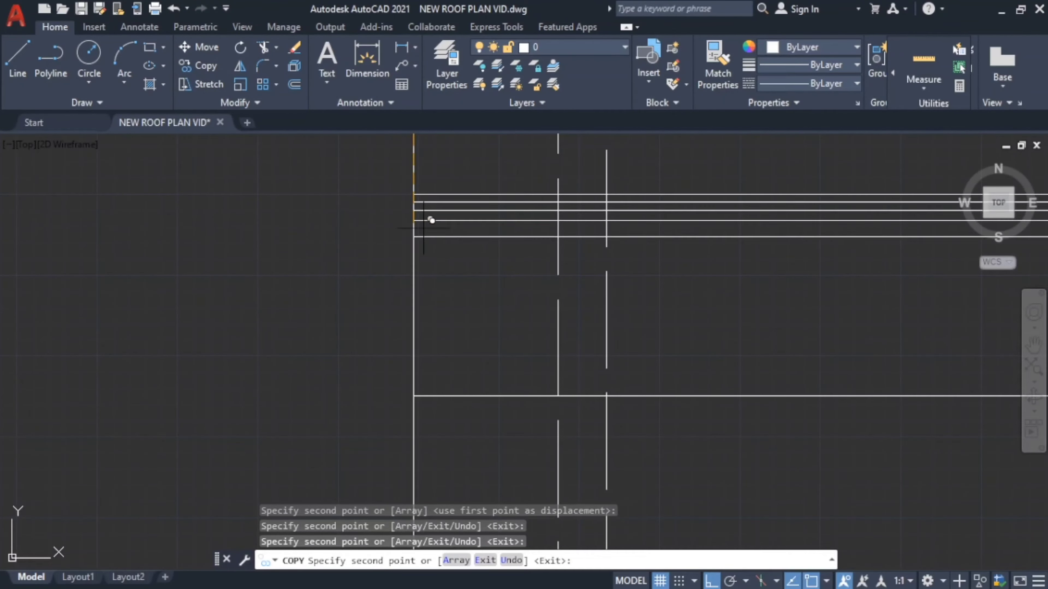
middle_drag(414, 202, 336, 173)
click(460, 234)
scroll(572, 301, down, 3)
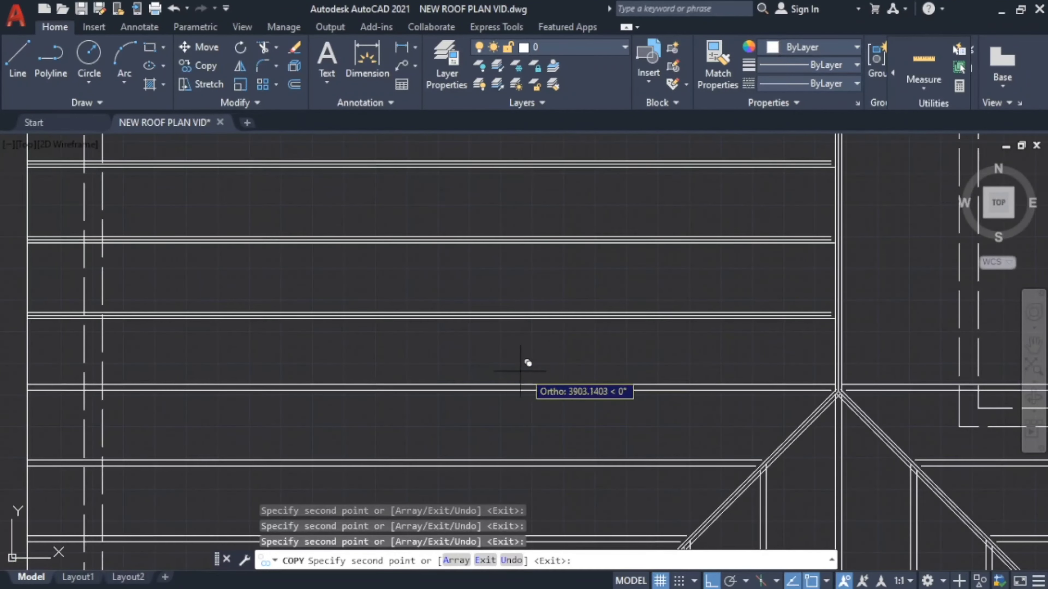
key(Escape)
middle_drag(701, 317, 588, 325)
scroll(679, 175, down, 2)
Select the first two stray rafter lines near the ridge.
scroll(575, 270, up, 3)
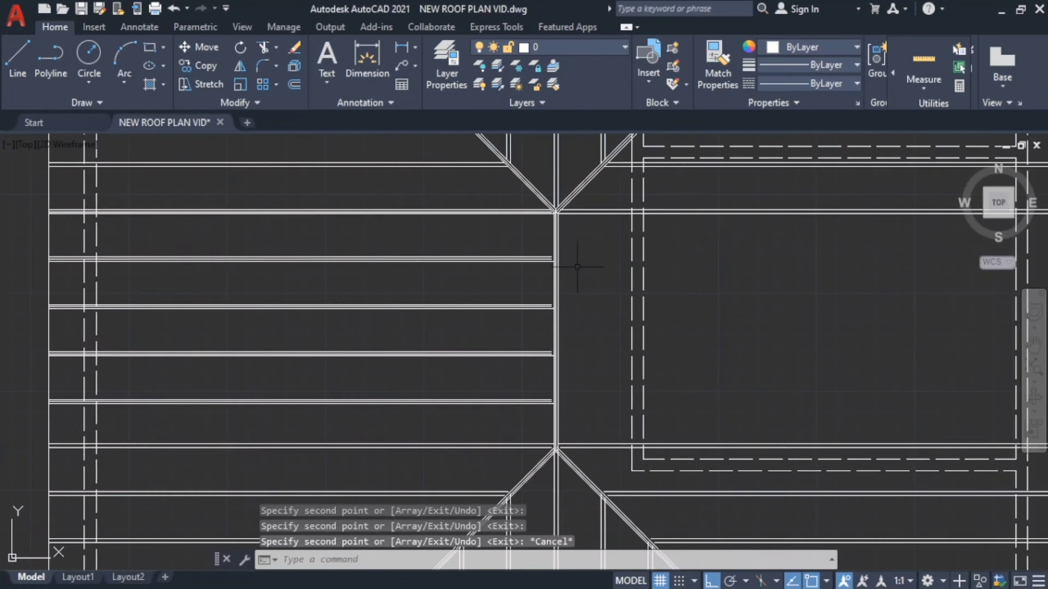
scroll(599, 248, up, 2)
scroll(599, 247, up, 3)
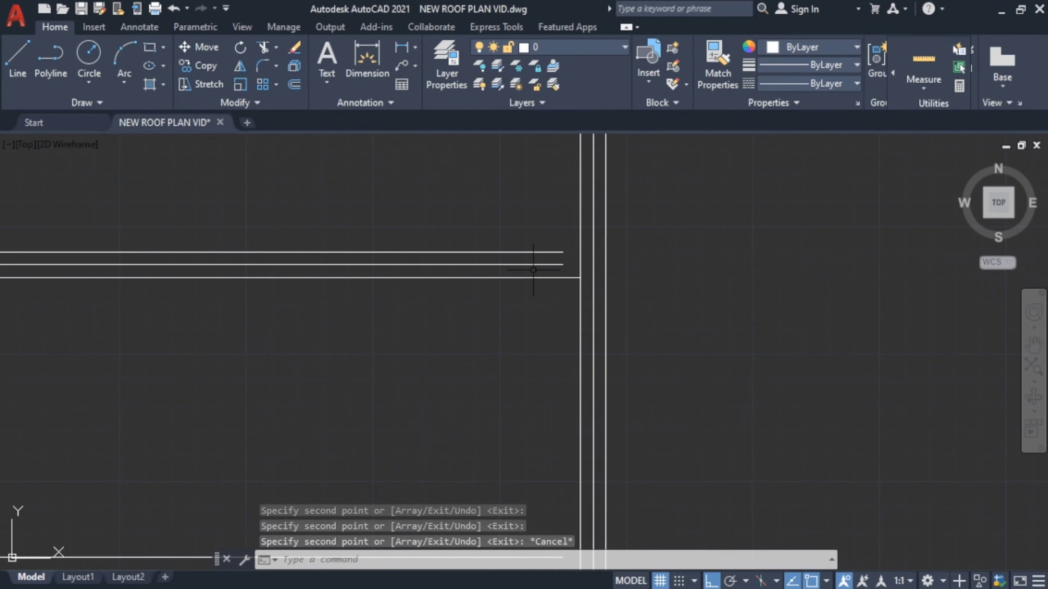
click(524, 264)
scroll(524, 260, down, 2)
scroll(512, 223, up, 2)
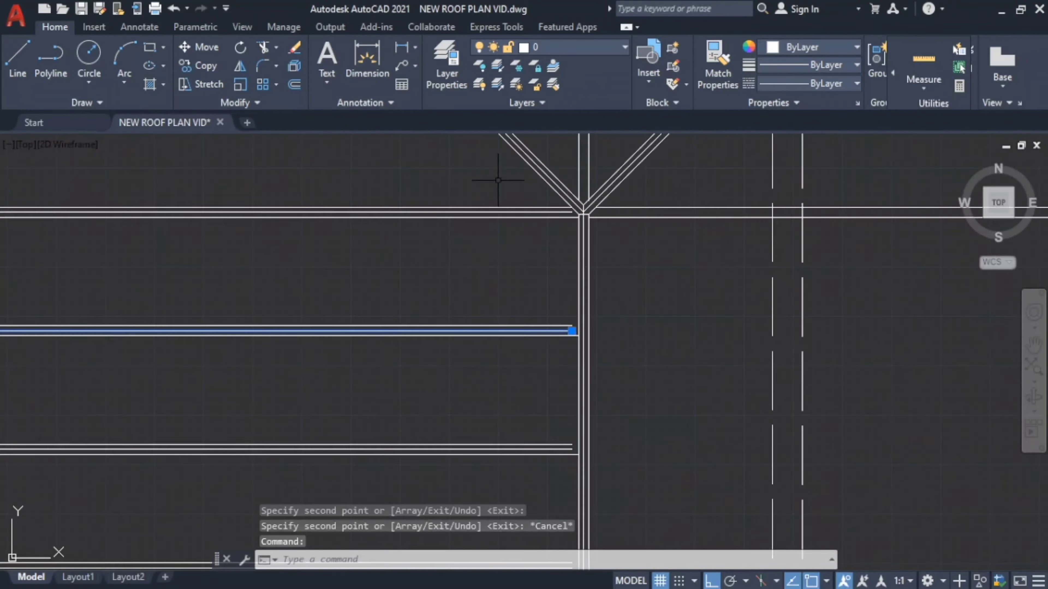
scroll(514, 200, up, 2)
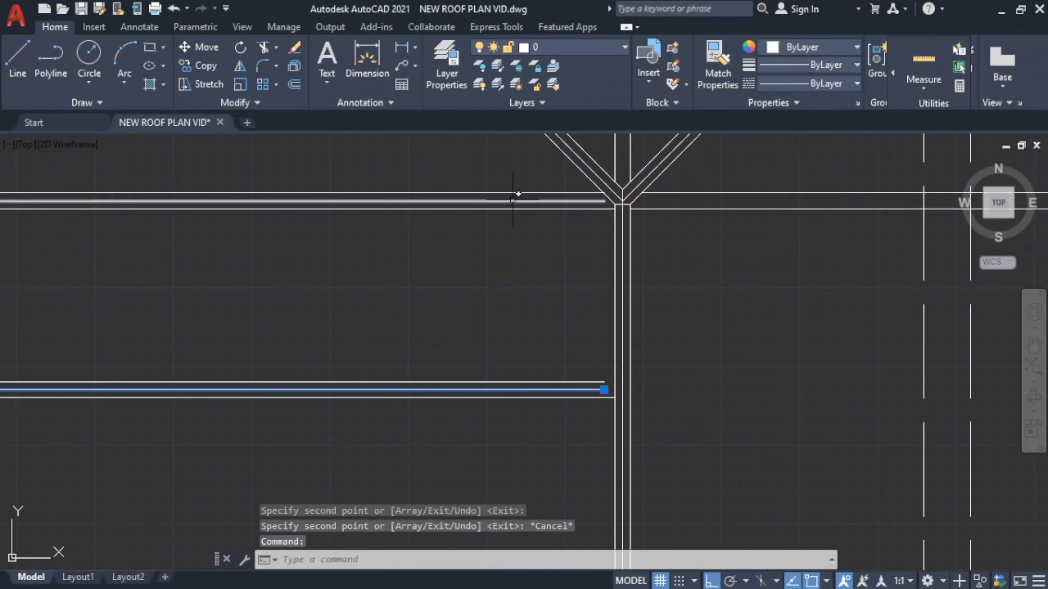
click(514, 201)
middle_drag(479, 323, 618, 136)
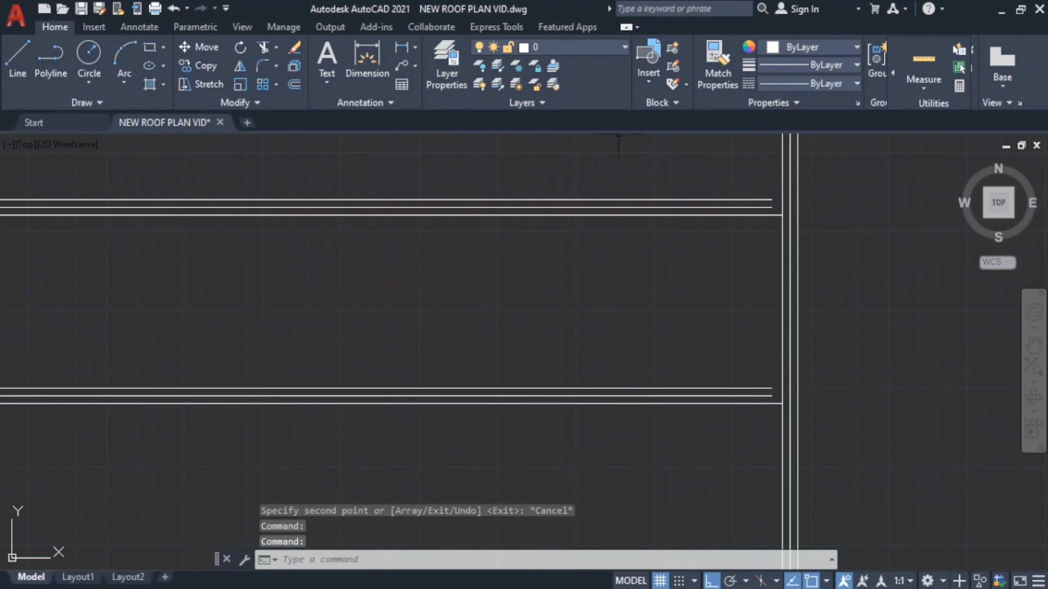
Select the remaining stray lines near the hip junction and delete all five.
click(676, 208)
middle_drag(669, 247, 676, 395)
scroll(676, 396, up, 2)
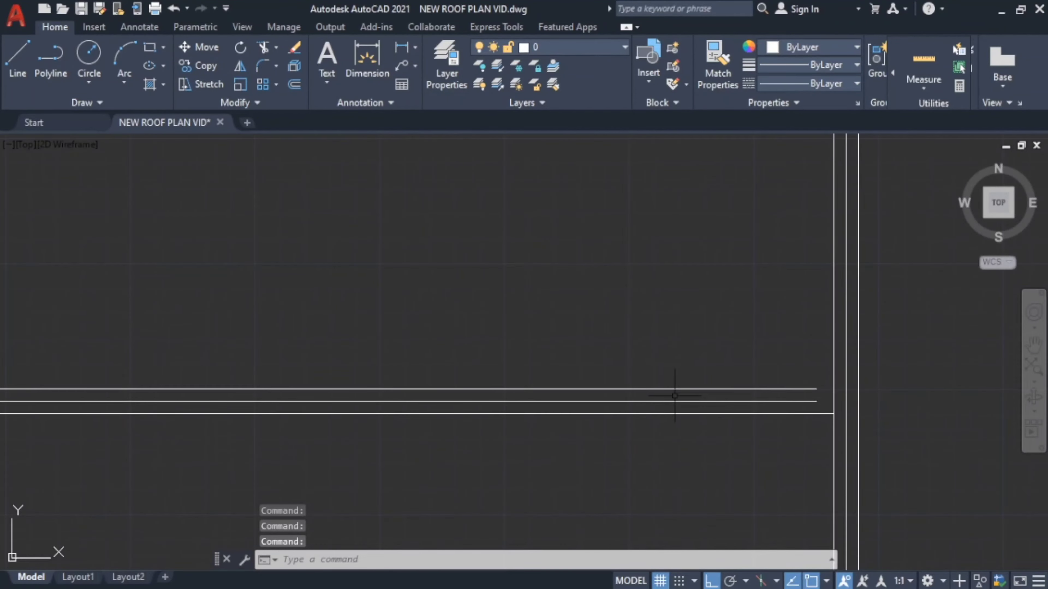
scroll(599, 466, down, 2)
middle_drag(598, 466, 653, 283)
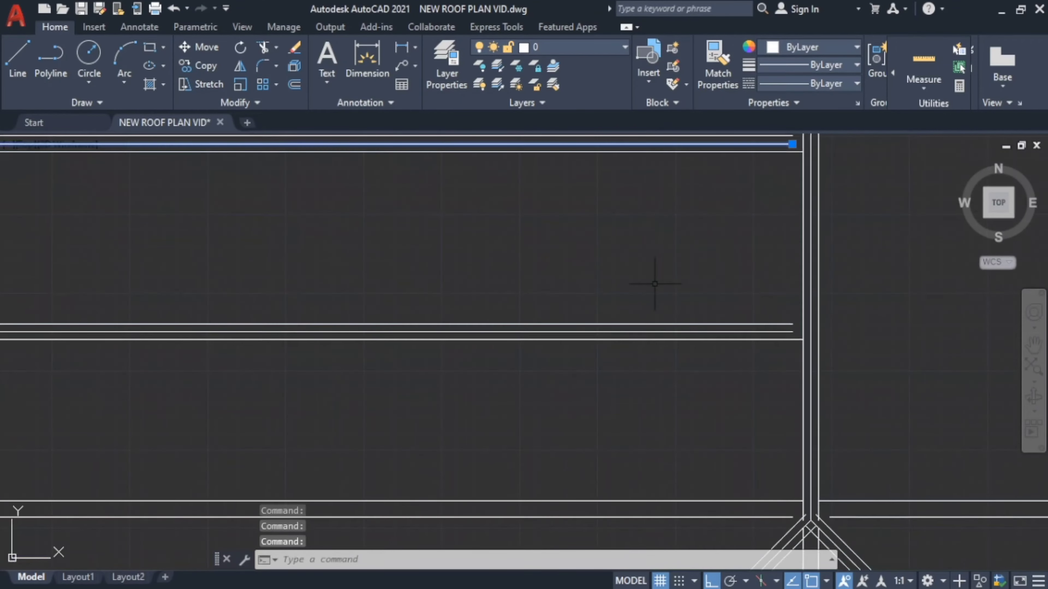
click(644, 331)
key(Delete)
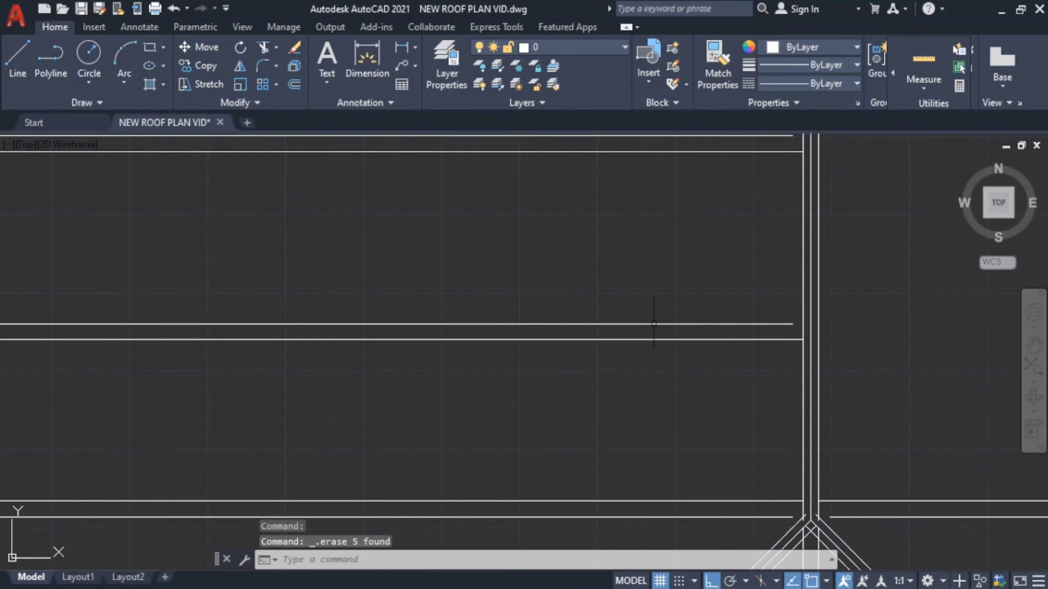
mouse_move(644, 332)
middle_down()
mouse_move(451, 355)
mouse_move(606, 227)
middle_up()
scroll(604, 235, up, 4)
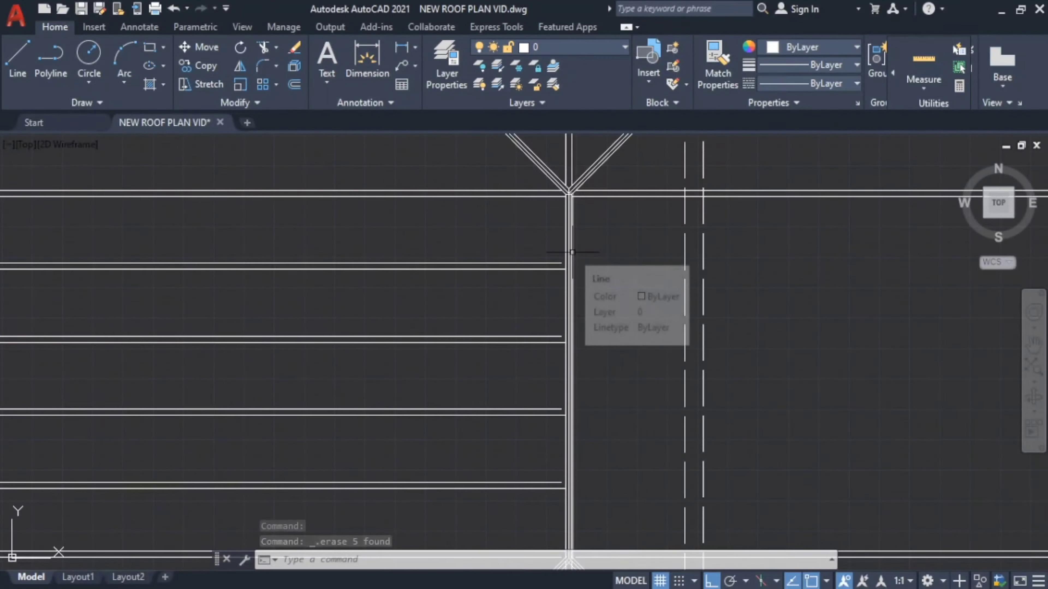
Start EXTEND with a rafter line as the boundary edge, then cancel that attempt.
text(EXte)
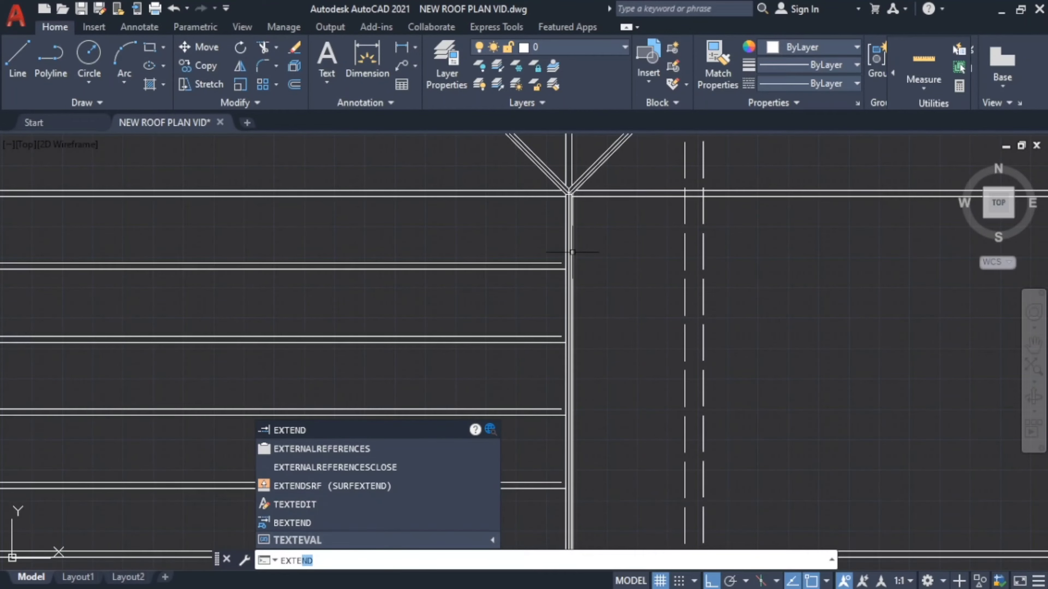
click(286, 431)
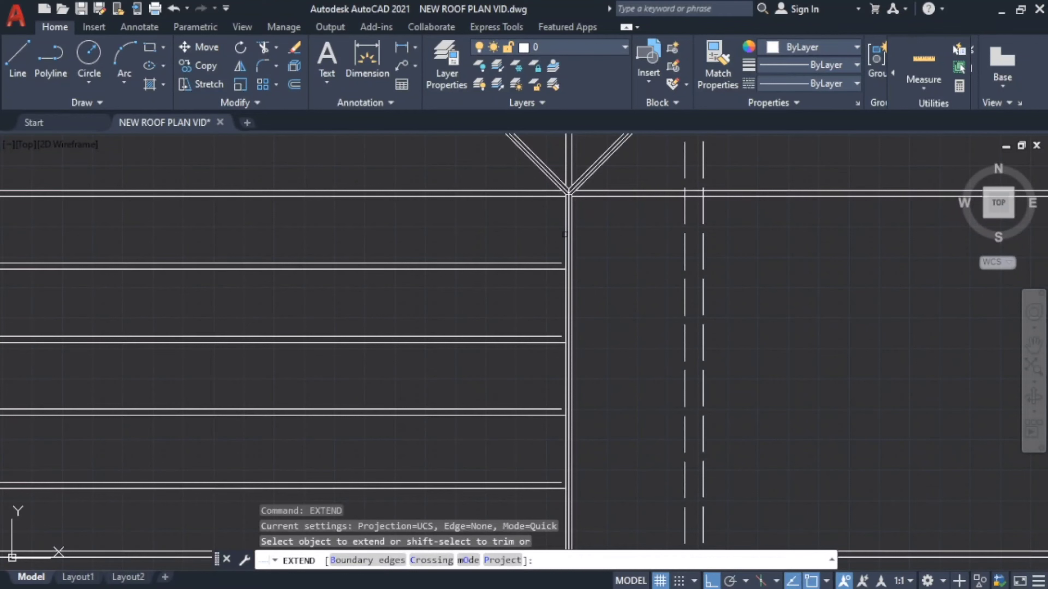
click(565, 235)
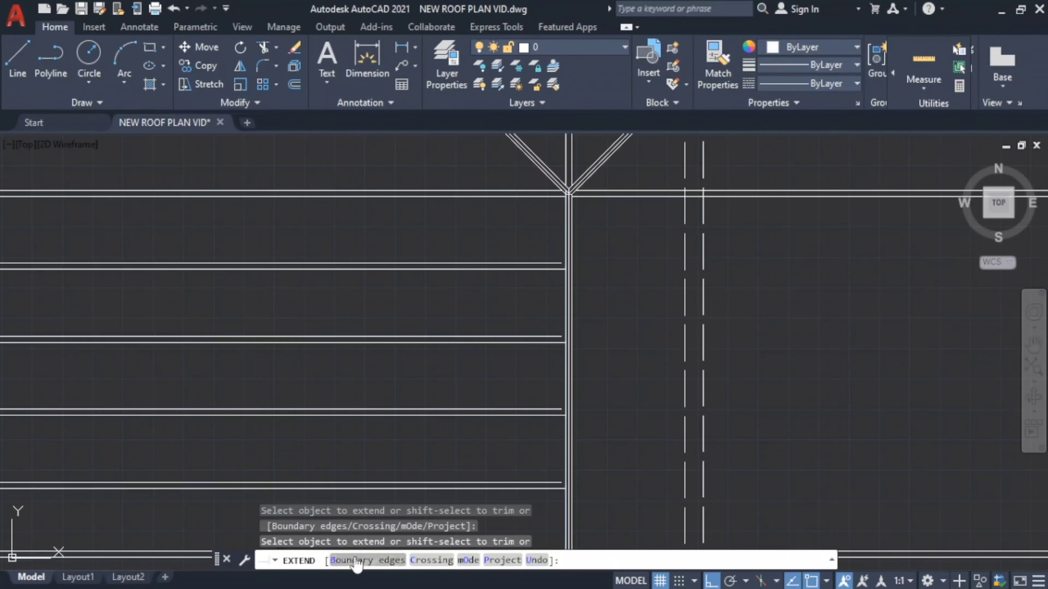
text(B)
key(Return)
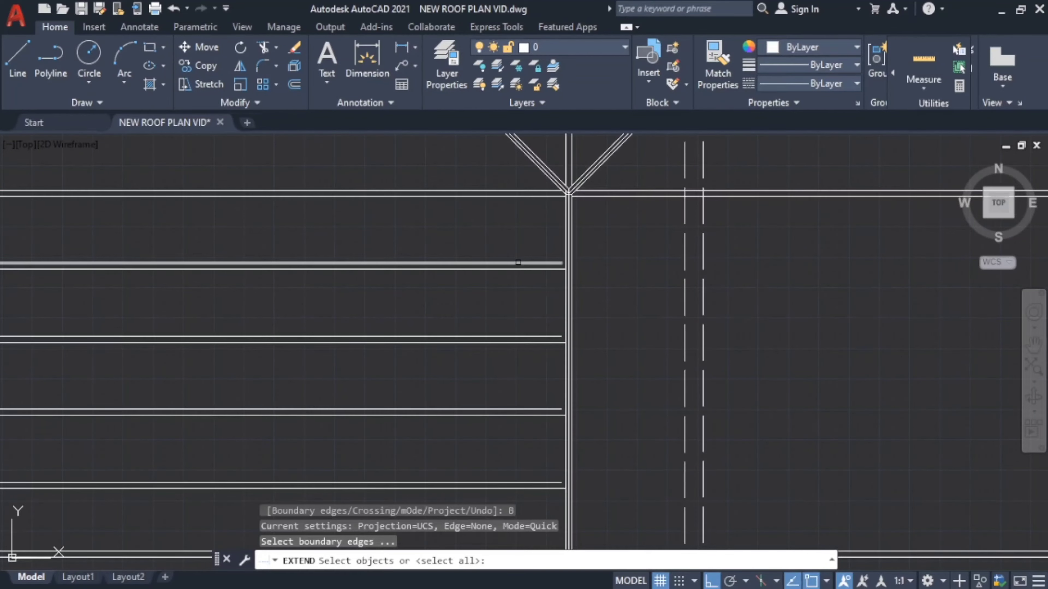
click(517, 262)
scroll(563, 260, up, 4)
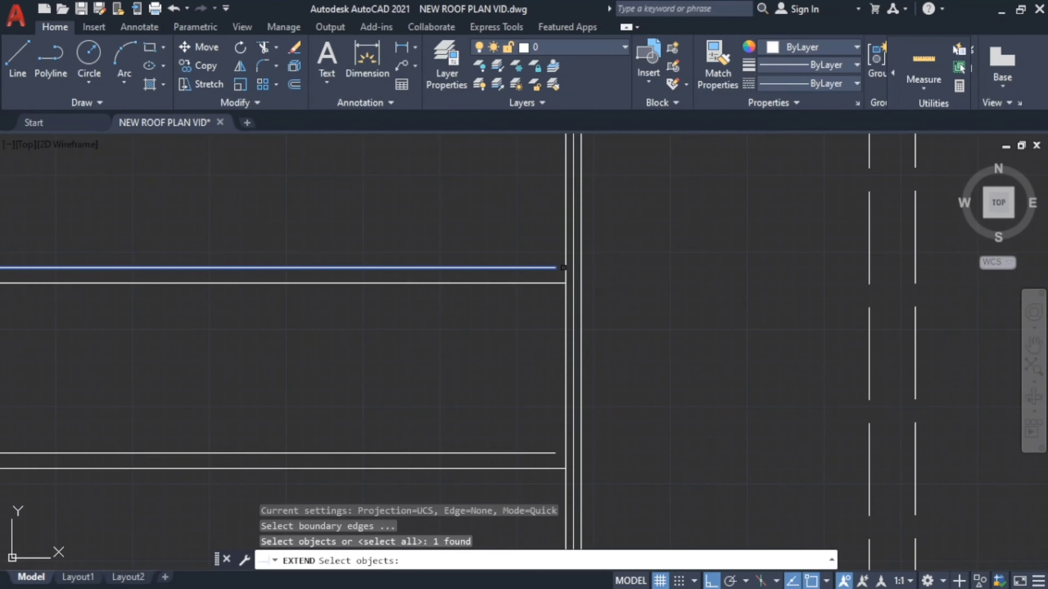
click(563, 267)
click(515, 272)
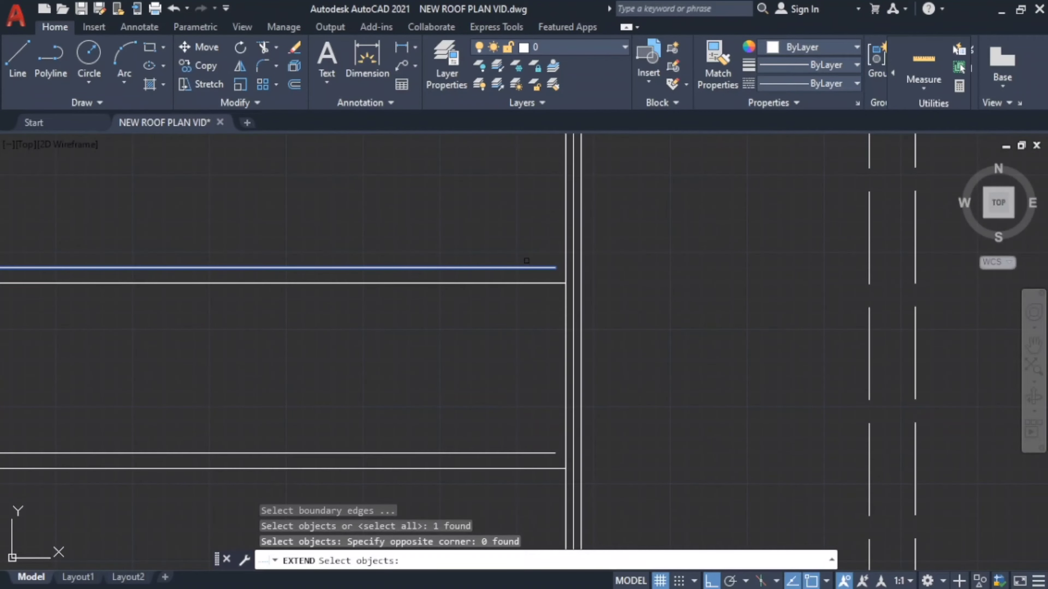
key(Escape)
key(Escape)
Restart EXTEND with the ridge as boundary and extend the upper and lower rafter lines to it.
text(ext)
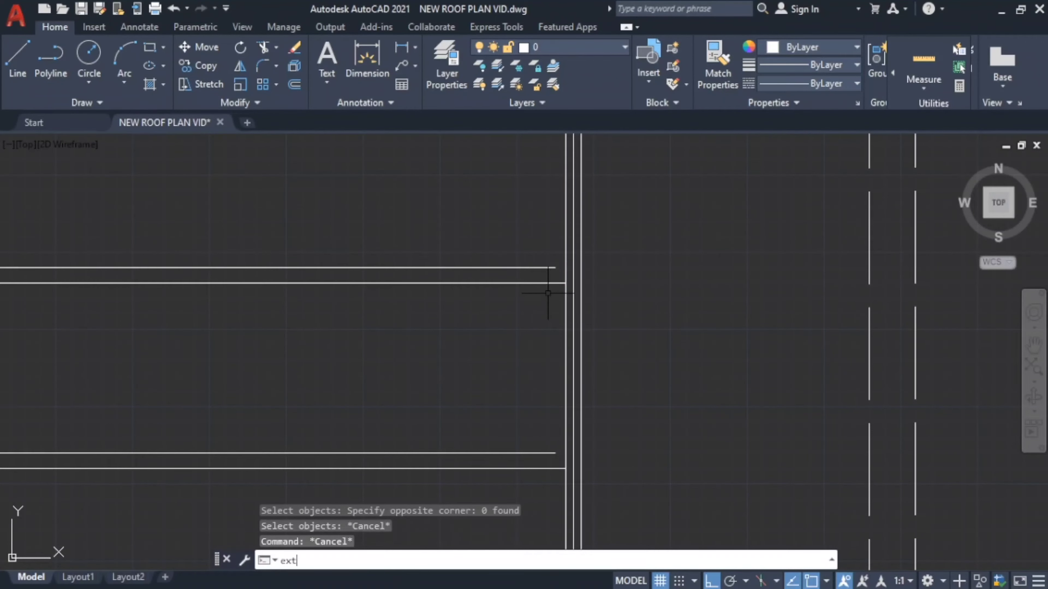
text(e)
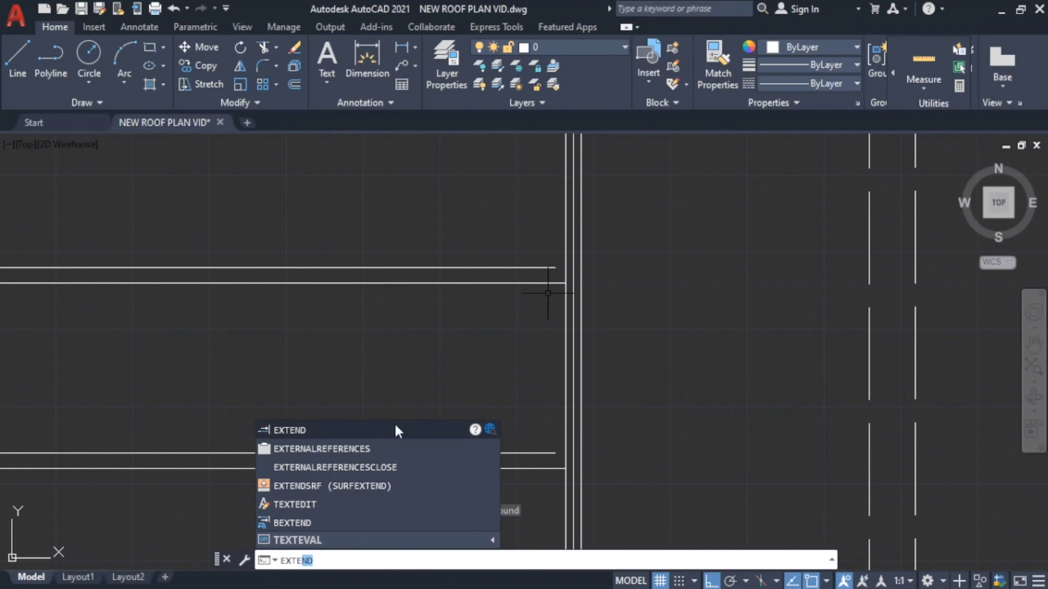
click(312, 430)
click(367, 560)
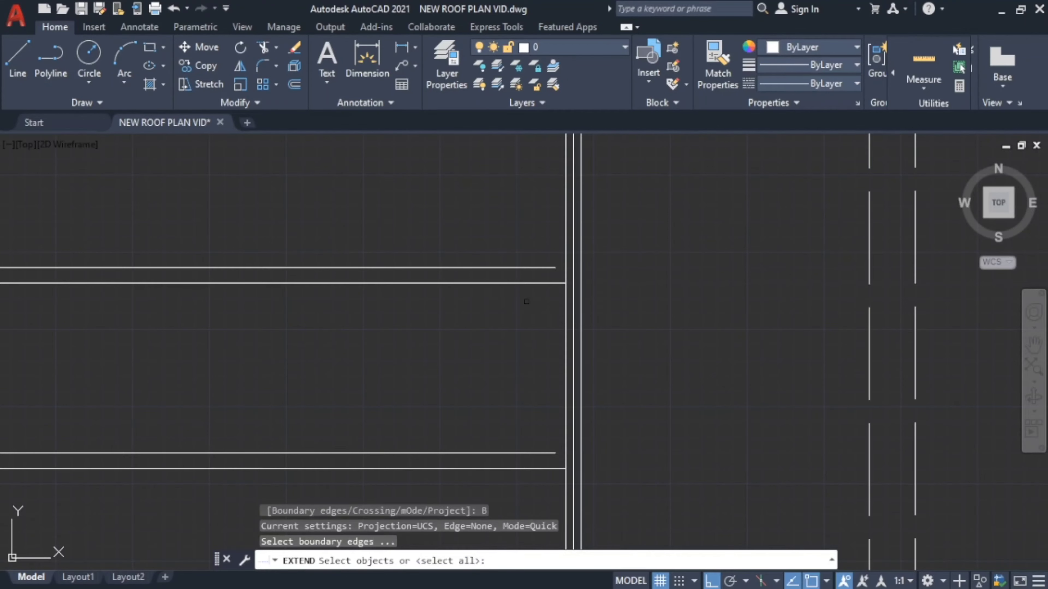
click(566, 198)
key(Return)
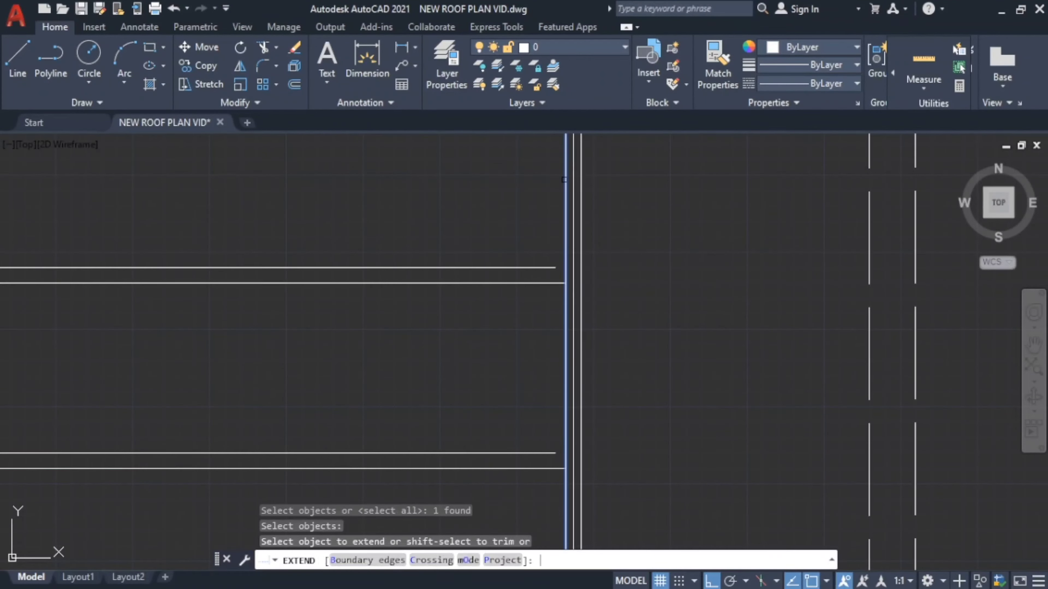
click(503, 276)
click(501, 268)
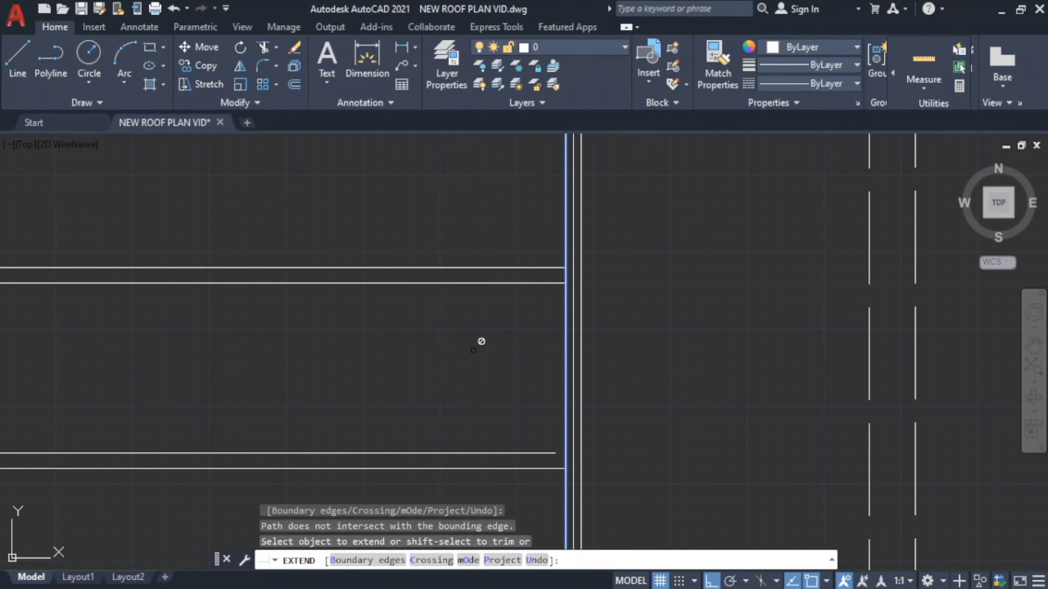
click(485, 452)
scroll(522, 283, down, 4)
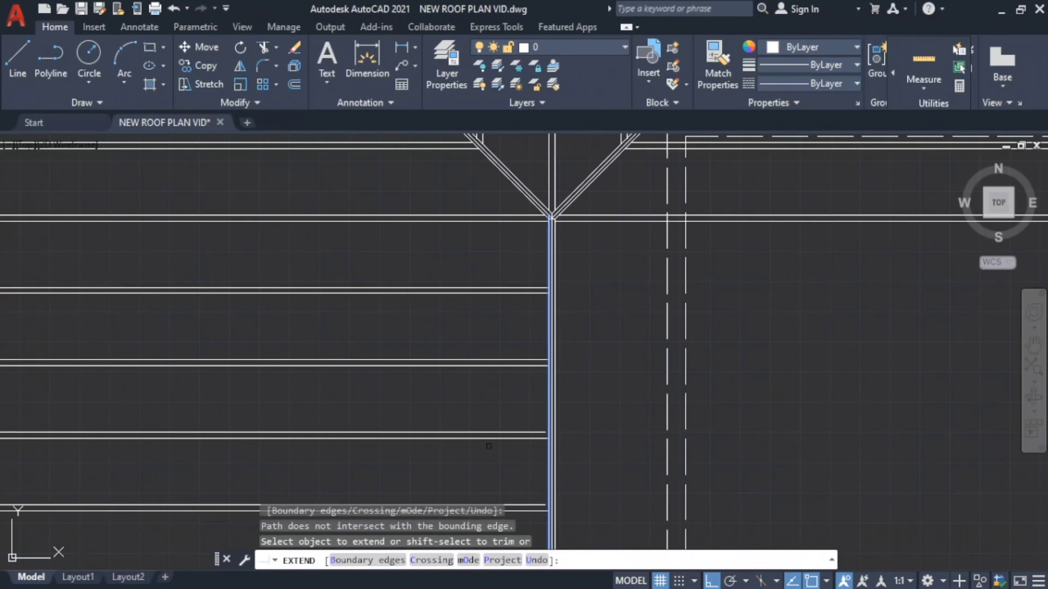
click(491, 433)
Extend a rafter at the opposite hip junction to the ridge, check the other hips, then end the pass.
middle_drag(491, 433, 557, 270)
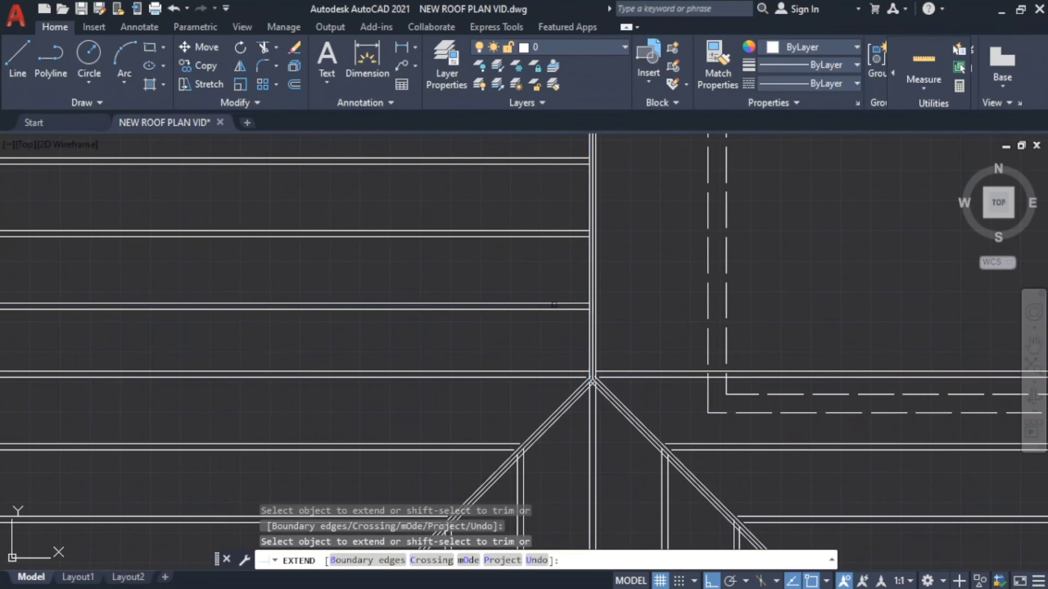
click(555, 303)
scroll(561, 358, up, 5)
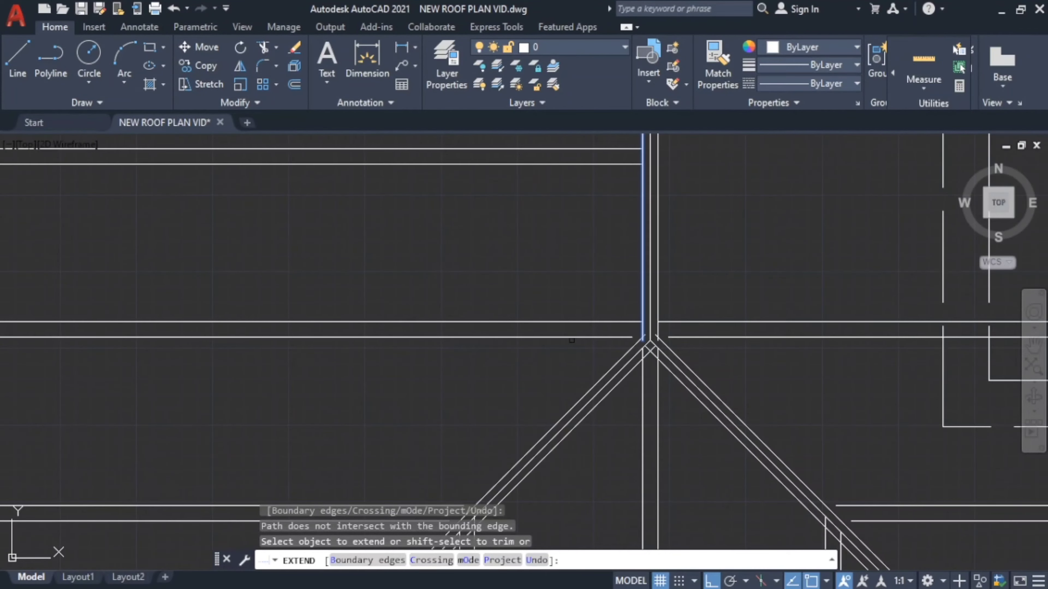
click(571, 340)
scroll(645, 313, down, 4)
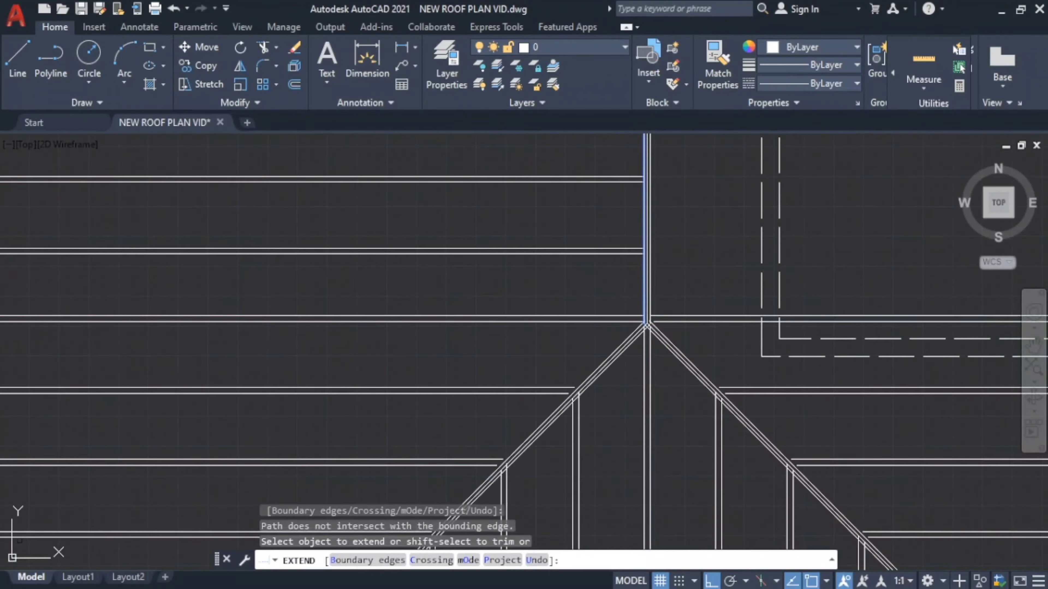
middle_drag(327, 434, 702, 265)
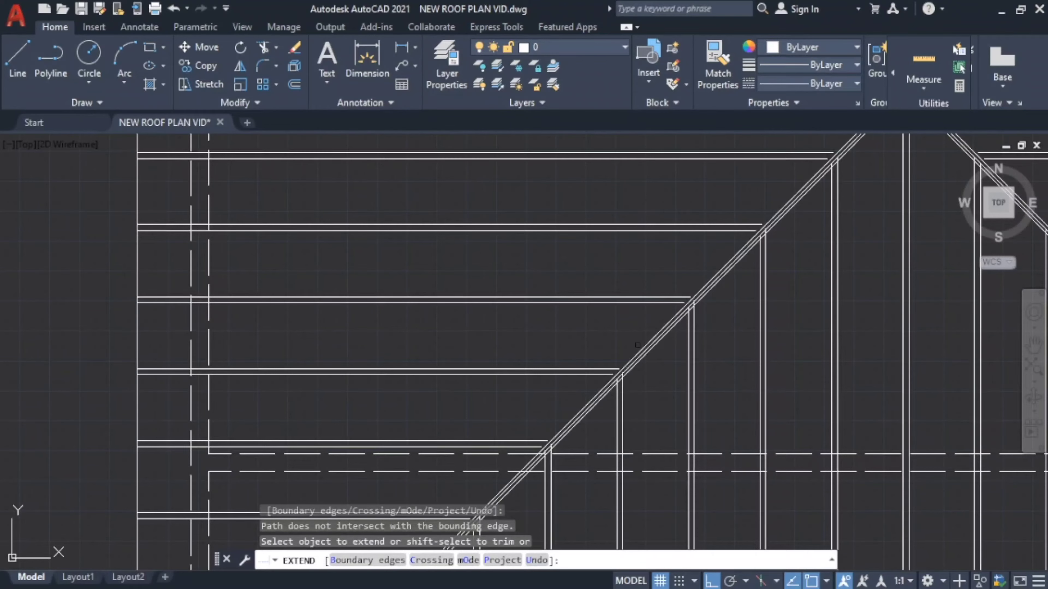
mouse_move(638, 345)
middle_down()
mouse_move(561, 281)
mouse_move(553, 317)
mouse_move(468, 370)
mouse_move(475, 327)
middle_up()
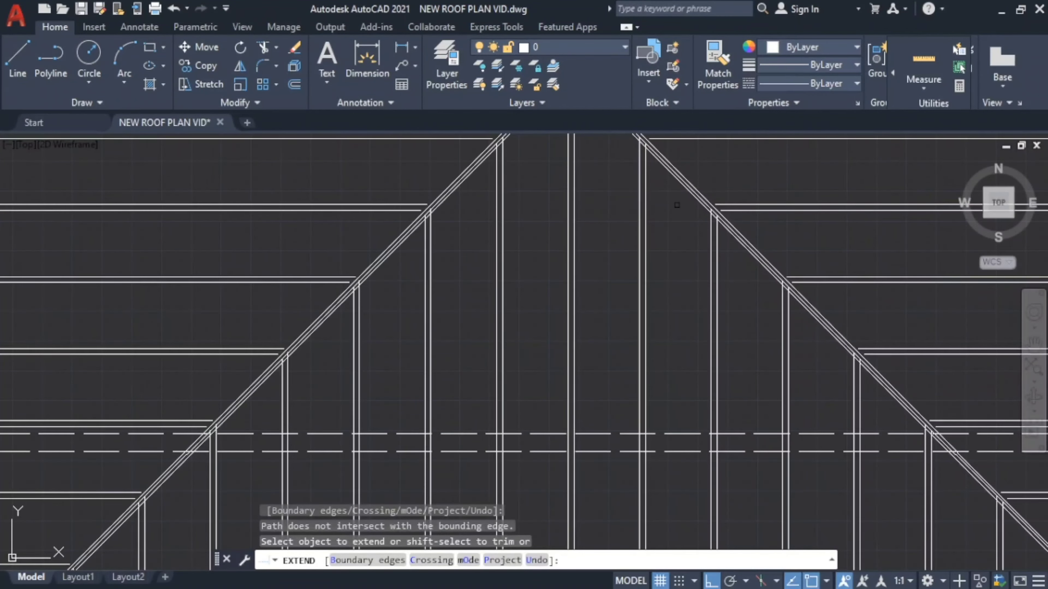
key(Escape)
key(Escape)
key(Escape)
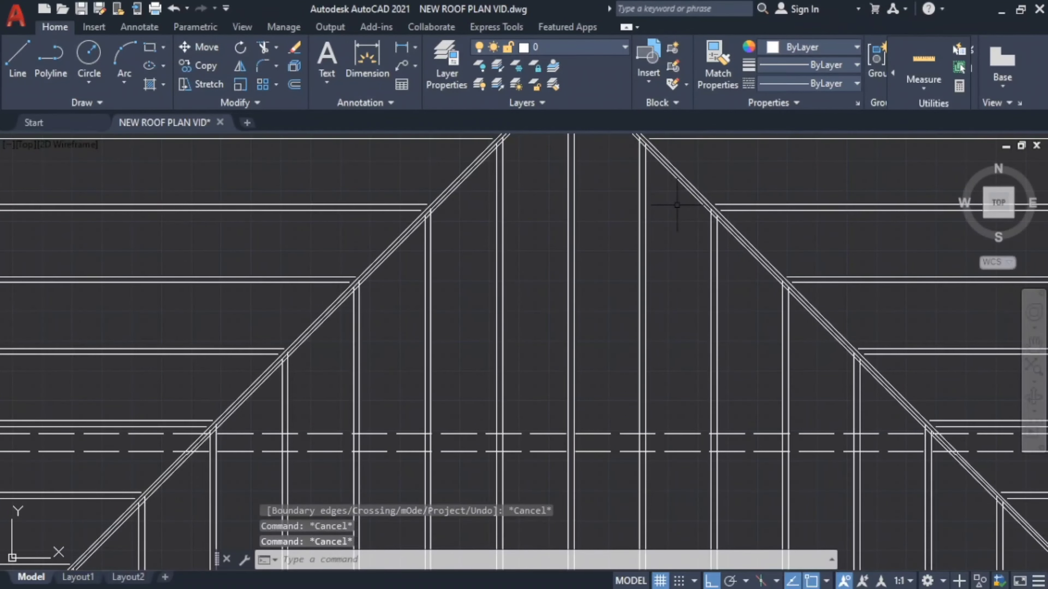
Run EXTEND with the lower roof's left and right hip rafters chosen as boundary edges.
text(exte)
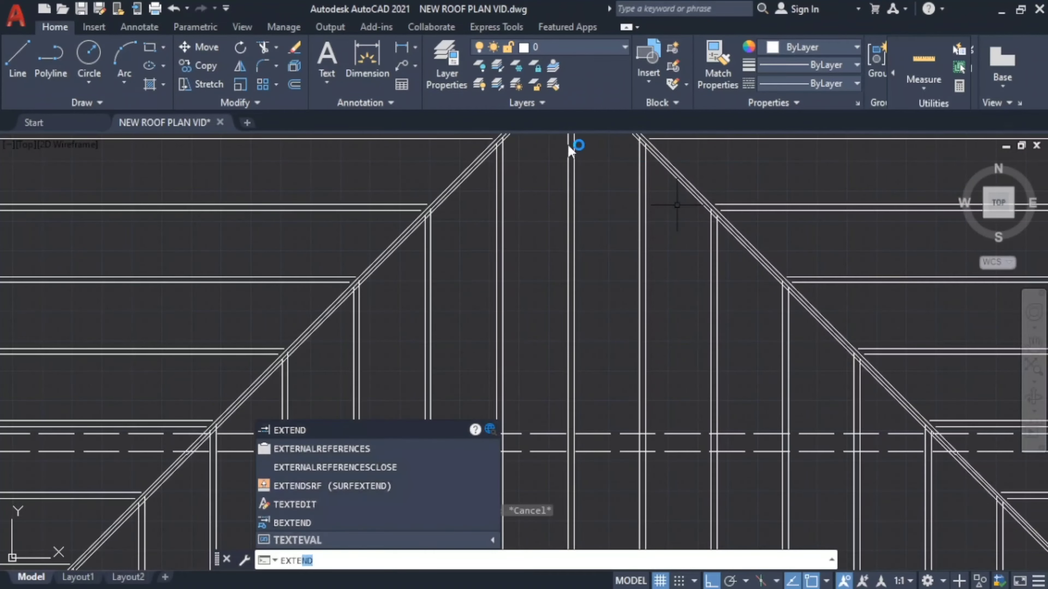
click(307, 430)
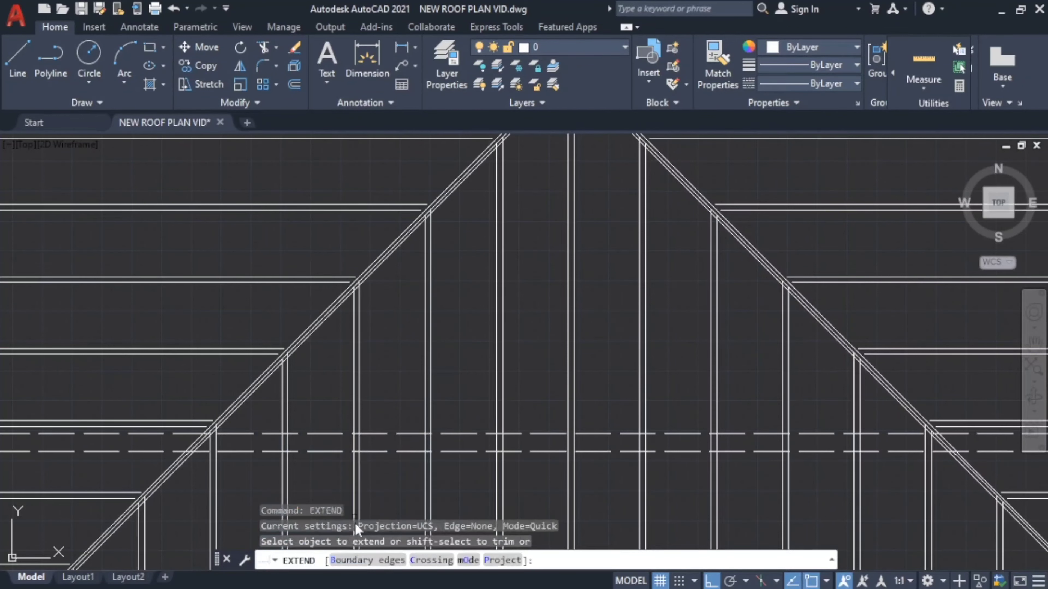
click(352, 561)
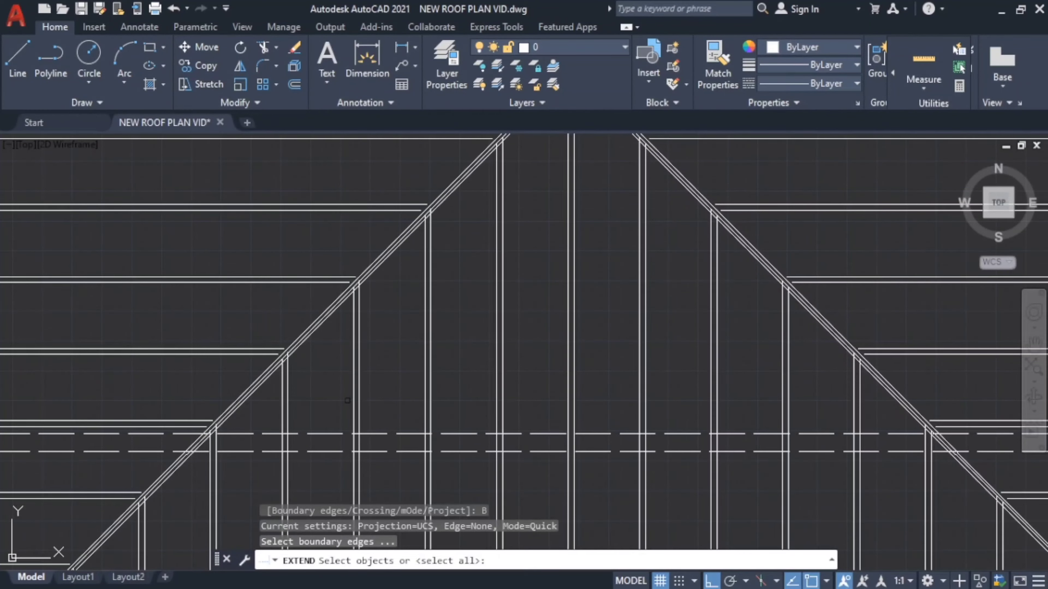
click(379, 255)
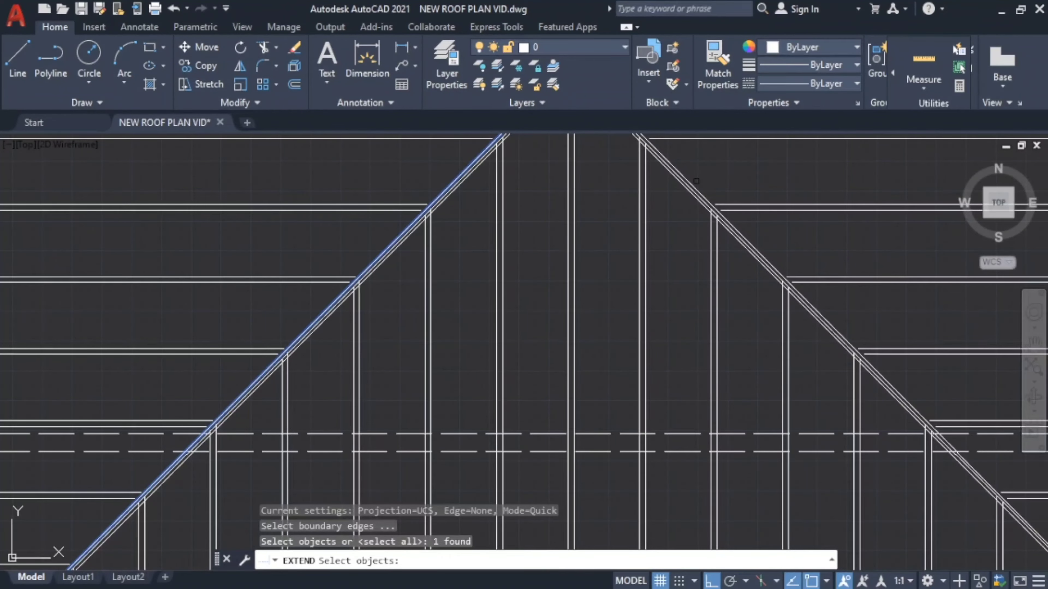
click(690, 186)
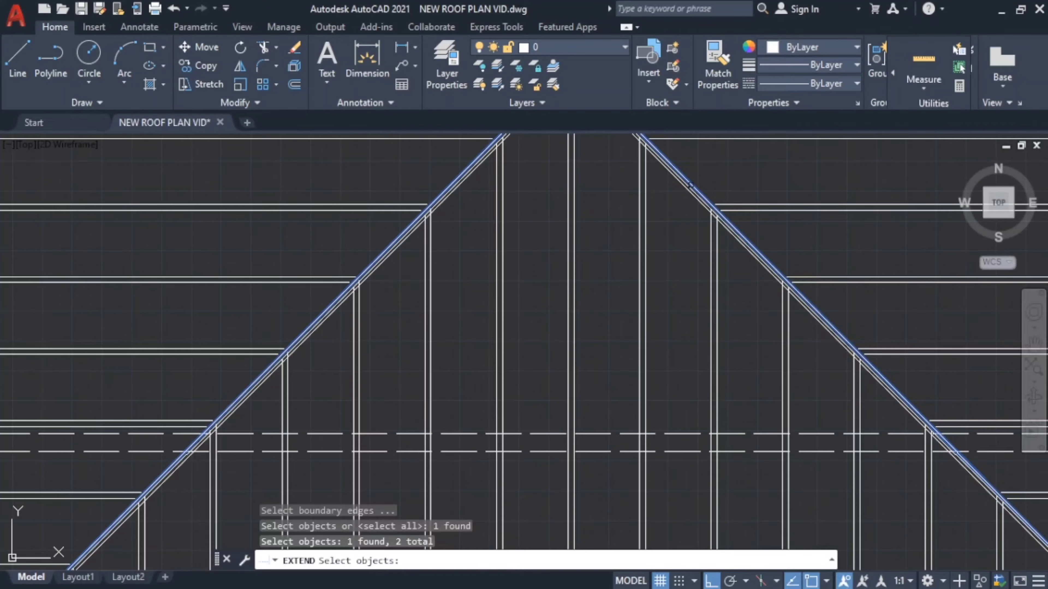
key(Return)
click(697, 176)
scroll(671, 356, down, 3)
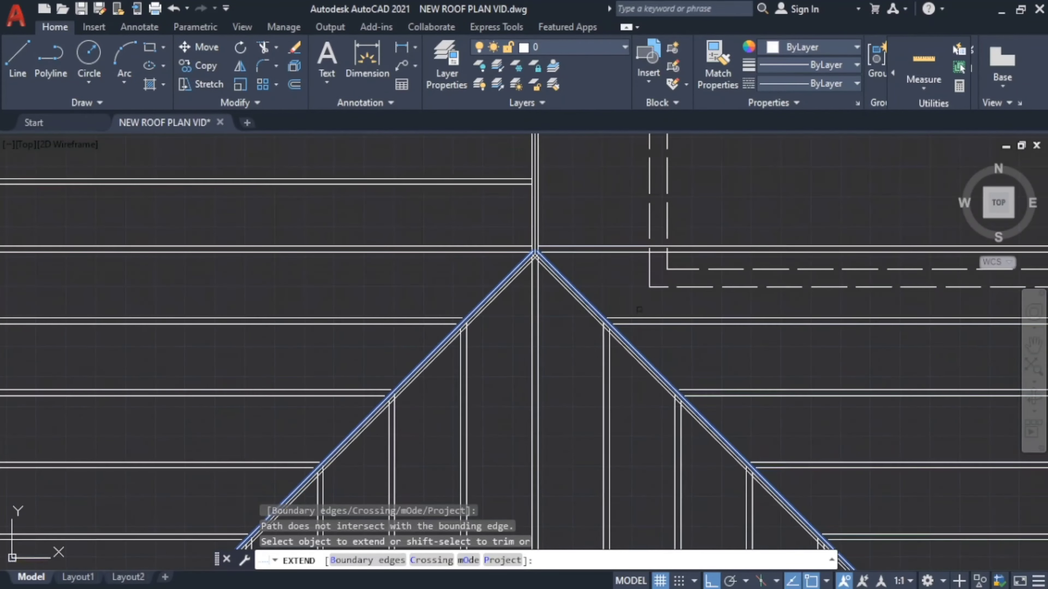
Fence across the horizontal rafters along the upper right hip, extending them to the hip.
click(652, 352)
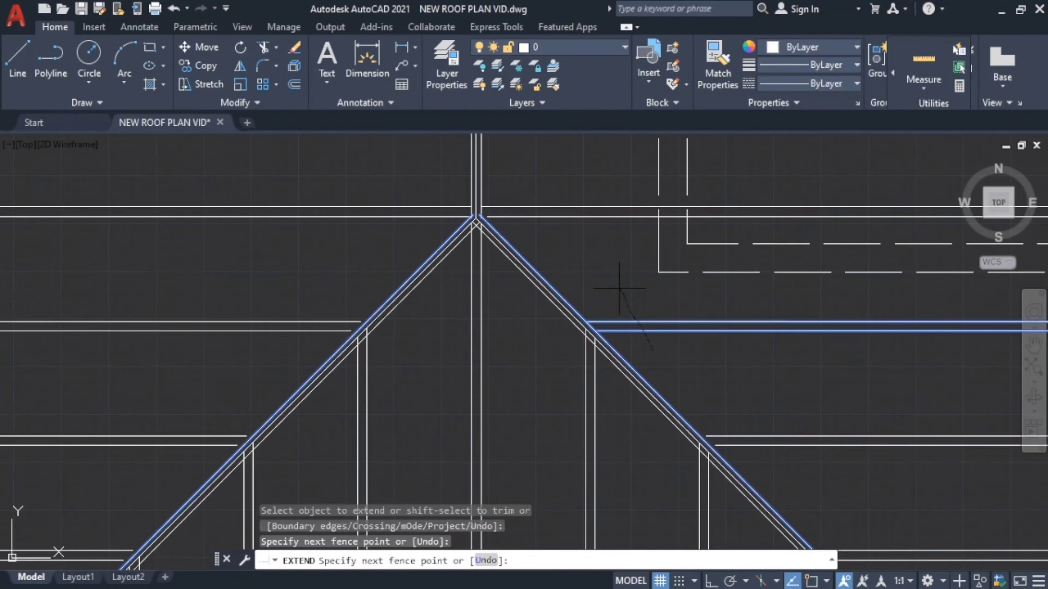
click(619, 280)
key(Return)
middle_drag(619, 281, 511, 194)
click(604, 277)
key(Return)
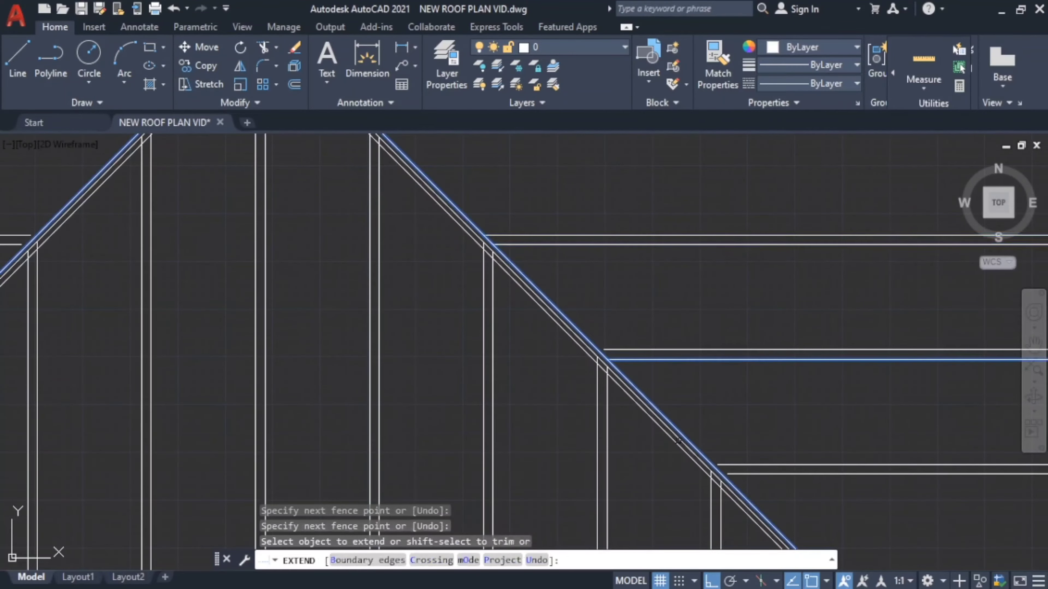
middle_drag(646, 295, 571, 264)
click(571, 264)
key(Return)
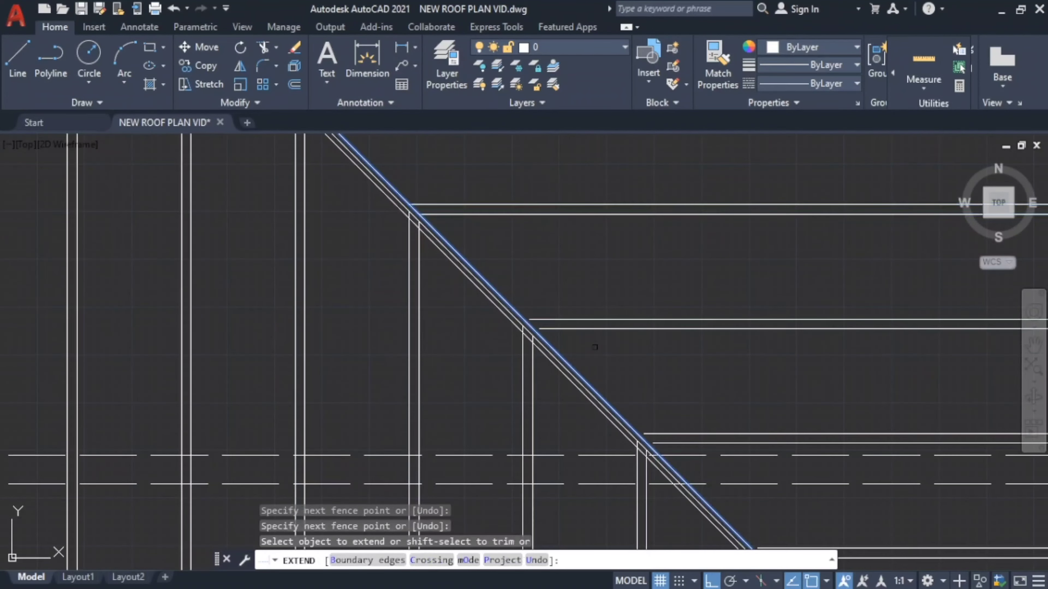
scroll(589, 273, up, 4)
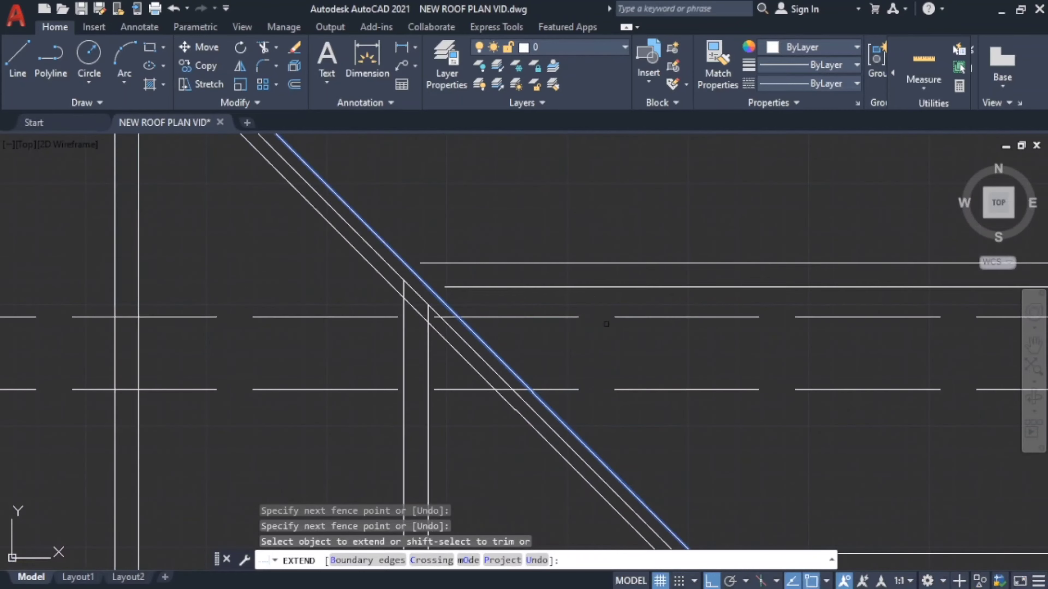
click(581, 303)
click(582, 303)
key(Return)
Fence-extend the horizontal rafters along the lower part of the right hip.
middle_drag(492, 328, 635, 361)
click(634, 361)
click(608, 246)
key(Return)
scroll(536, 231, down, 4)
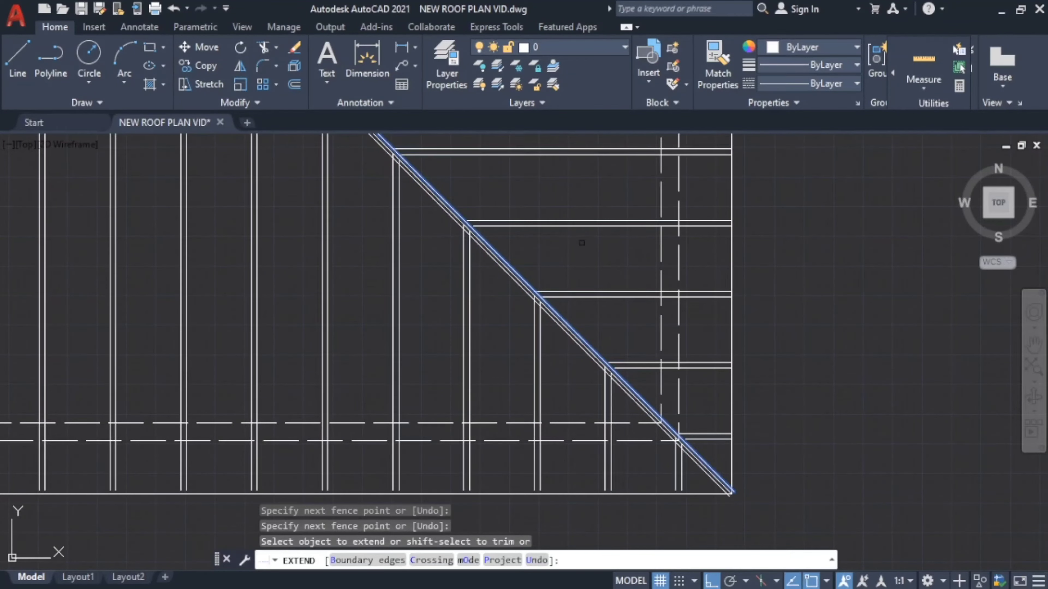
click(681, 403)
scroll(660, 379, up, 3)
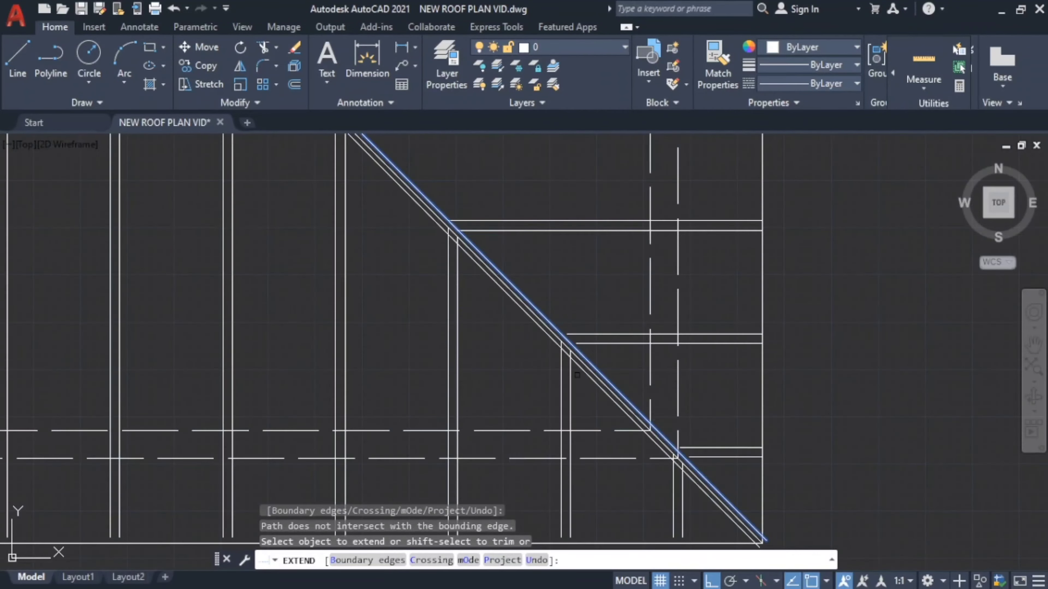
click(635, 359)
click(611, 264)
key(Return)
middle_drag(662, 464, 559, 289)
click(709, 361)
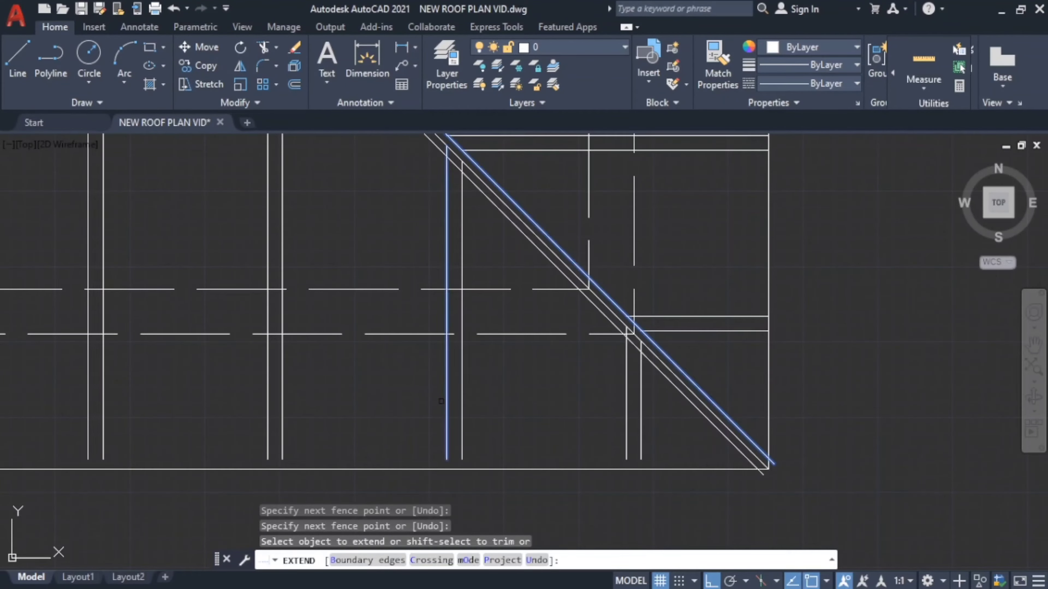
scroll(443, 401, down, 4)
scroll(194, 420, down, 6)
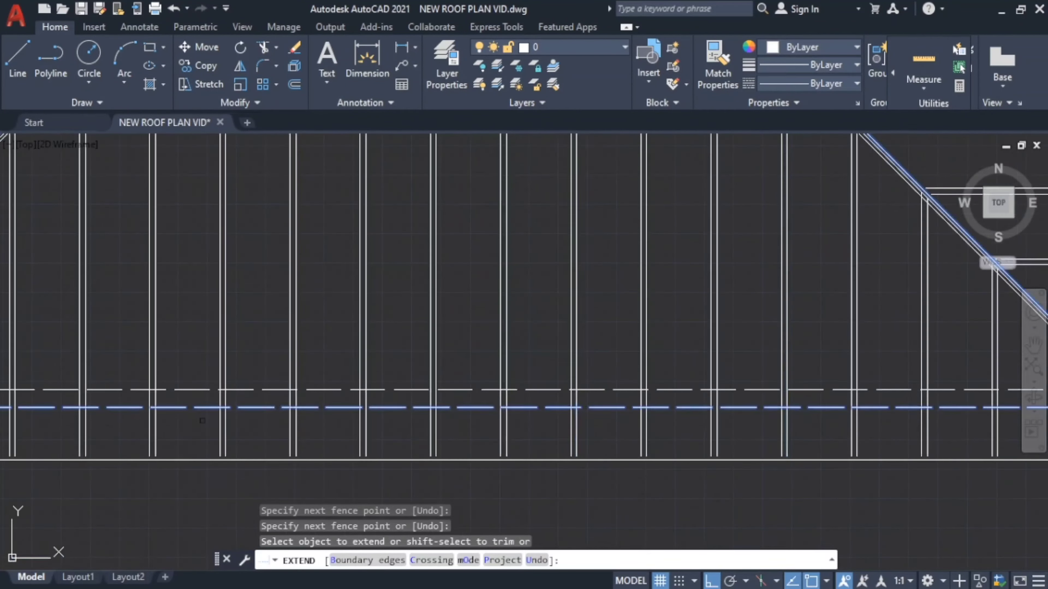
scroll(157, 417, up, 5)
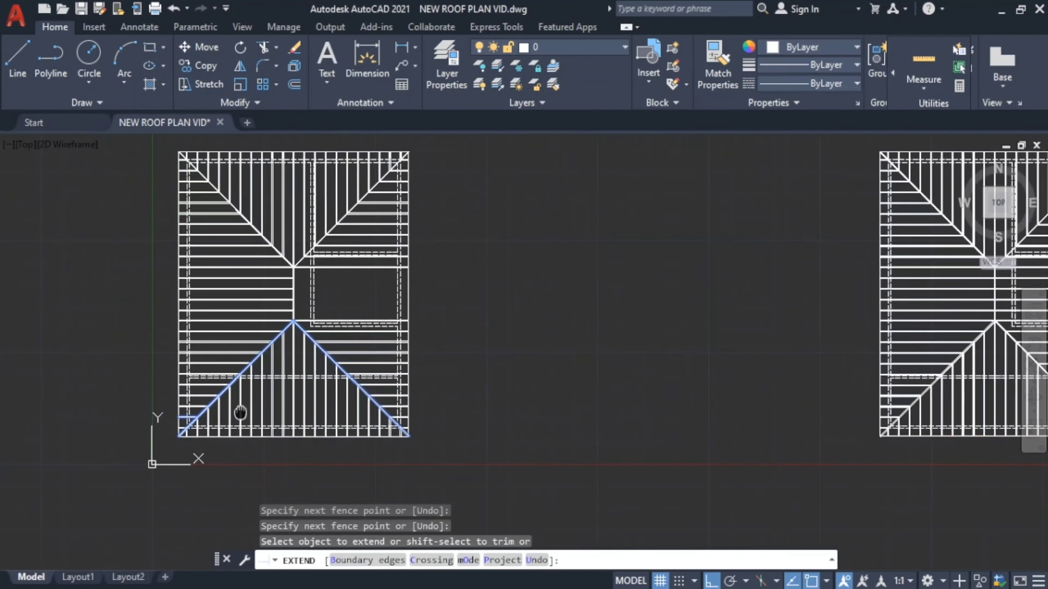
Fence-extend the horizontal rafters along the lower roof's left hip up to the hip.
middle_drag(436, 192, 433, 217)
scroll(396, 326, up, 6)
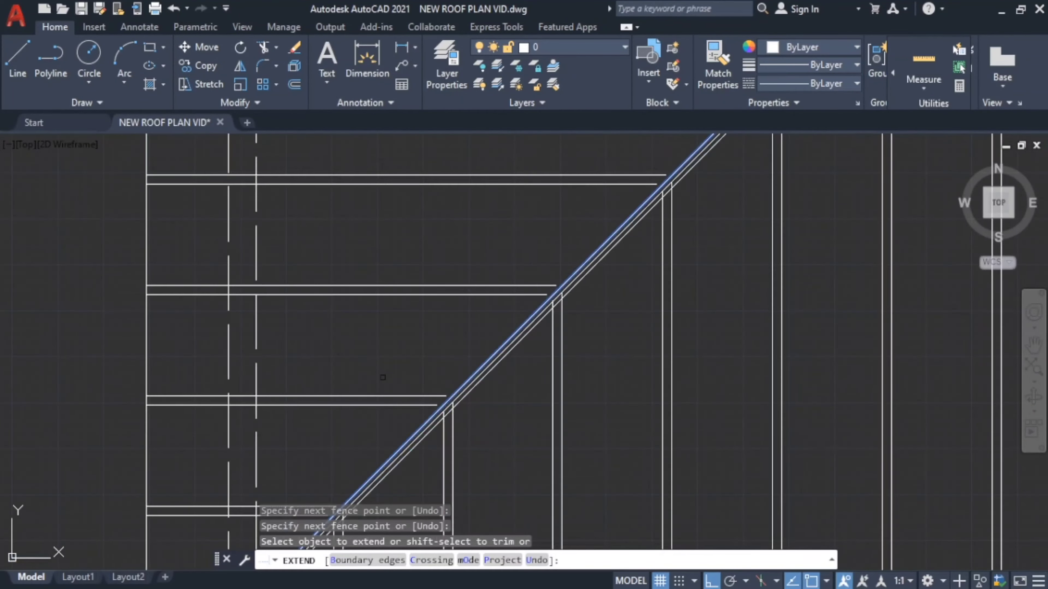
click(343, 448)
click(343, 256)
key(Return)
middle_drag(545, 229, 473, 287)
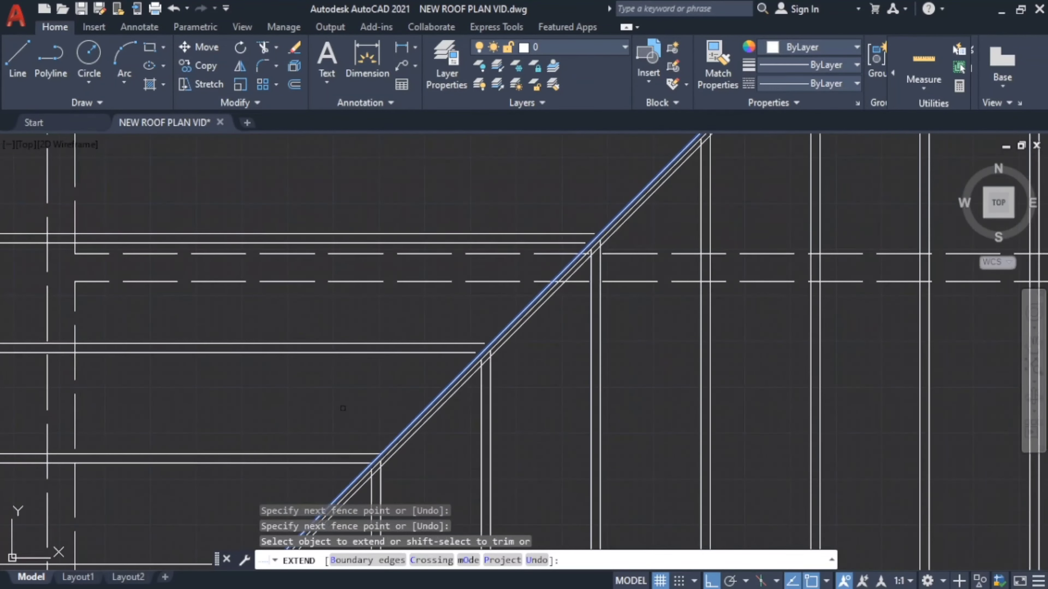
click(343, 402)
click(365, 344)
key(Return)
scroll(454, 352, up, 4)
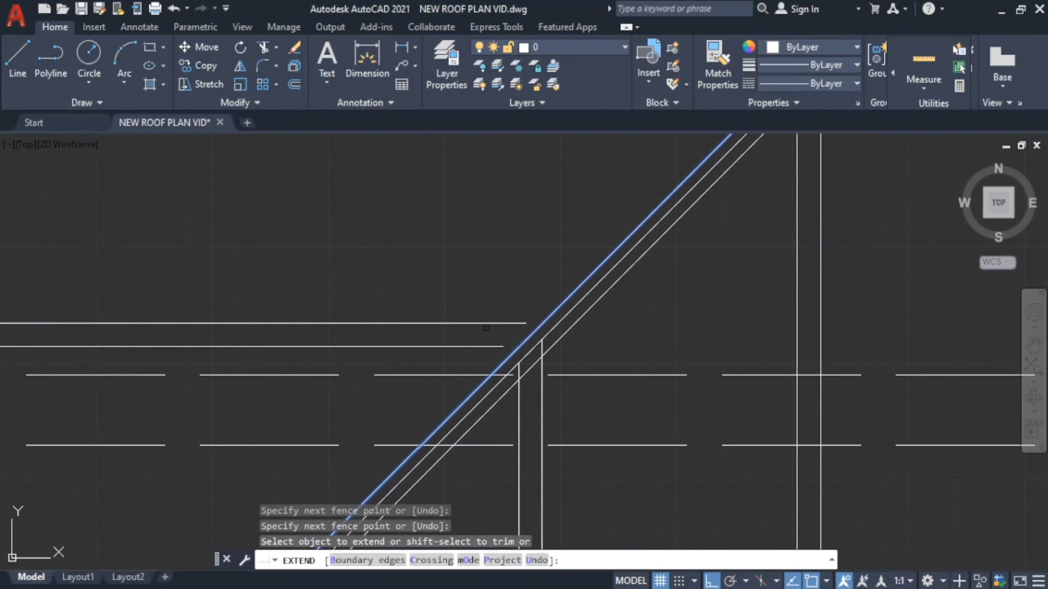
click(472, 355)
click(479, 269)
key(Return)
middle_drag(480, 270, 409, 429)
scroll(507, 349, down, 3)
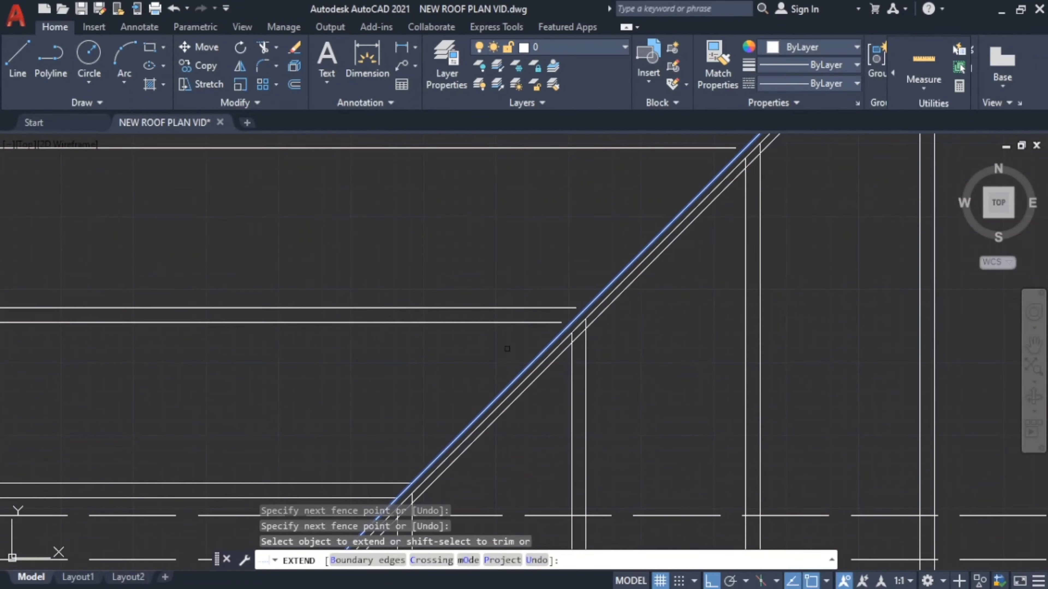
click(508, 349)
click(496, 309)
key(Return)
Extend the remaining left-hip rafters toward the peak, including the two upper rafters.
middle_drag(403, 386, 463, 421)
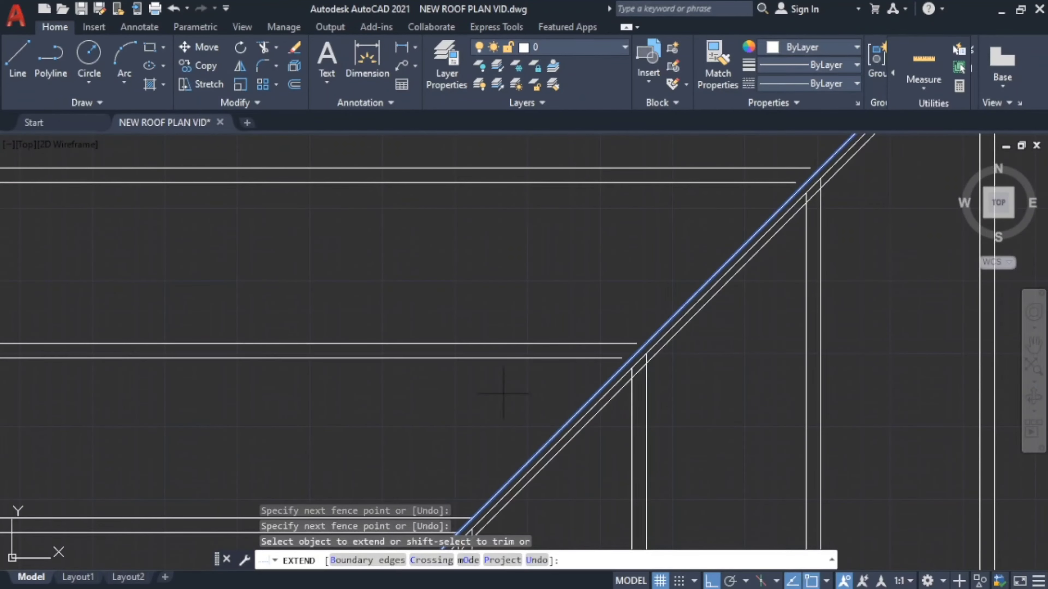
click(503, 392)
click(507, 297)
key(Return)
mouse_move(506, 297)
middle_down()
mouse_move(545, 287)
mouse_move(575, 363)
middle_up()
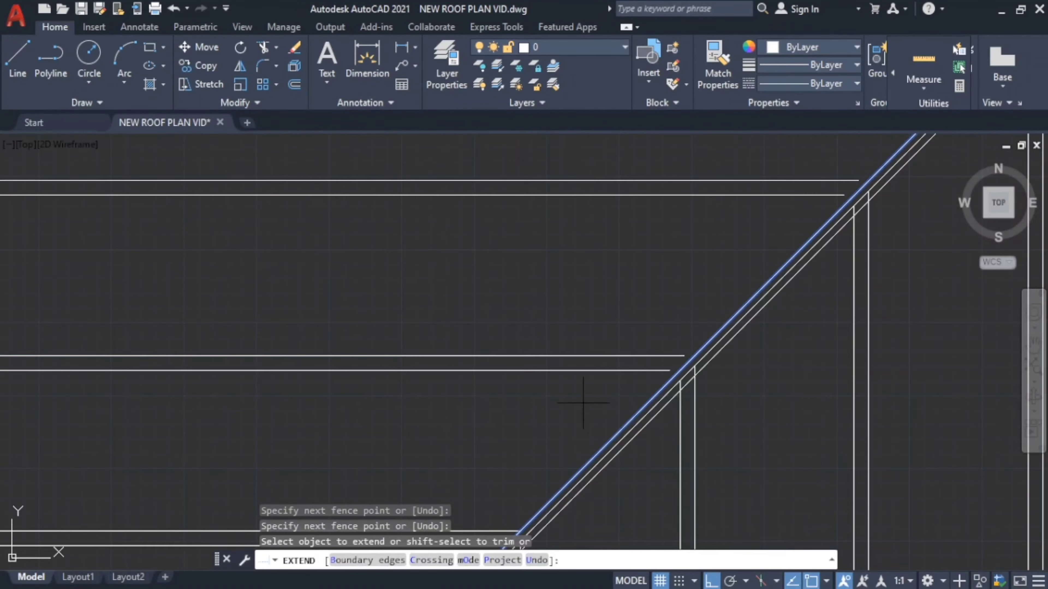
click(583, 403)
click(591, 262)
key(Return)
scroll(486, 428, down, 4)
middle_drag(486, 428, 465, 335)
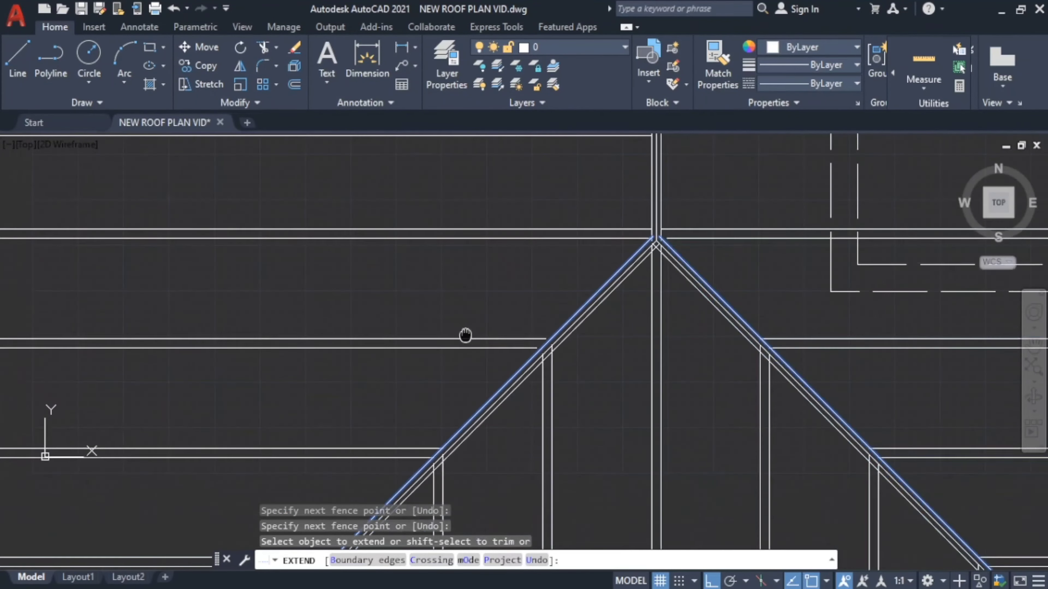
click(460, 369)
click(480, 294)
key(Return)
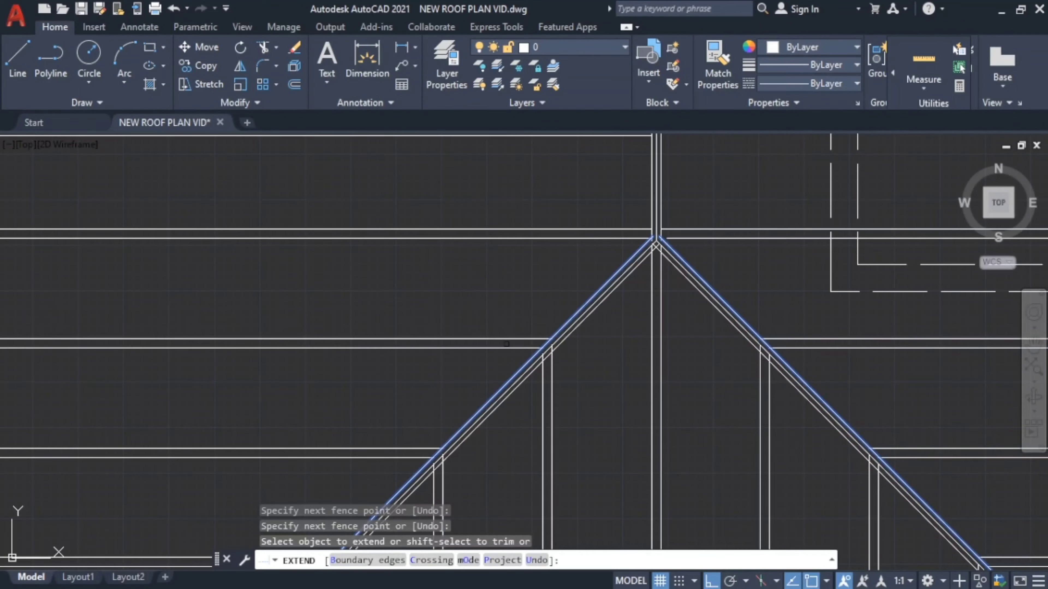
Survey the whole lower roof and its eave, then end the extend pass.
click(655, 352)
scroll(644, 248, up, 1)
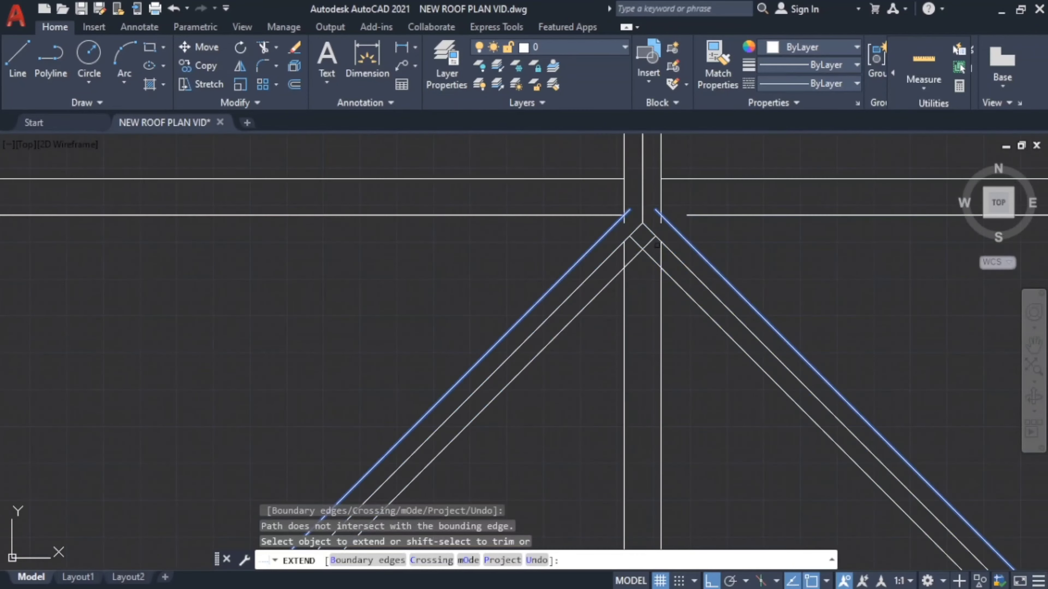
scroll(640, 246, down, 2)
scroll(641, 246, down, 3)
middle_drag(640, 247, 631, 177)
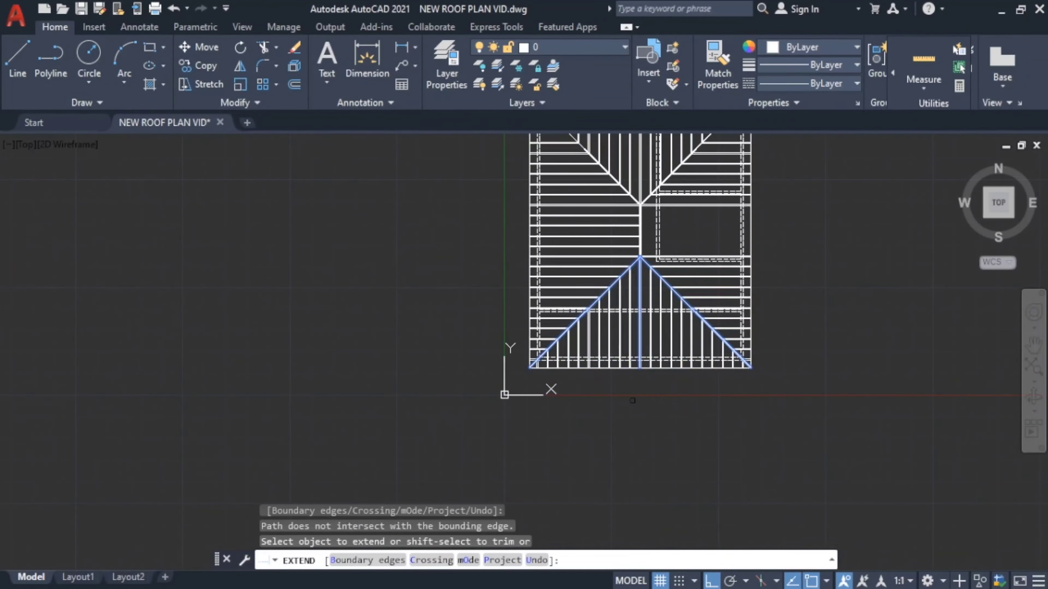
scroll(603, 509, up, 3)
middle_drag(604, 509, 582, 362)
scroll(631, 332, up, 2)
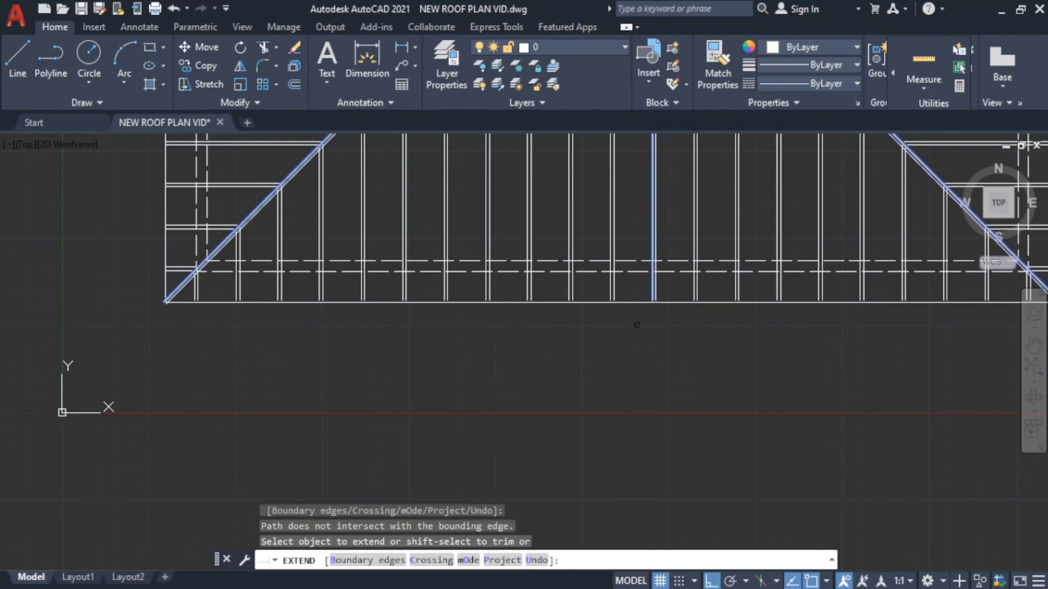
key(Escape)
key(Return)
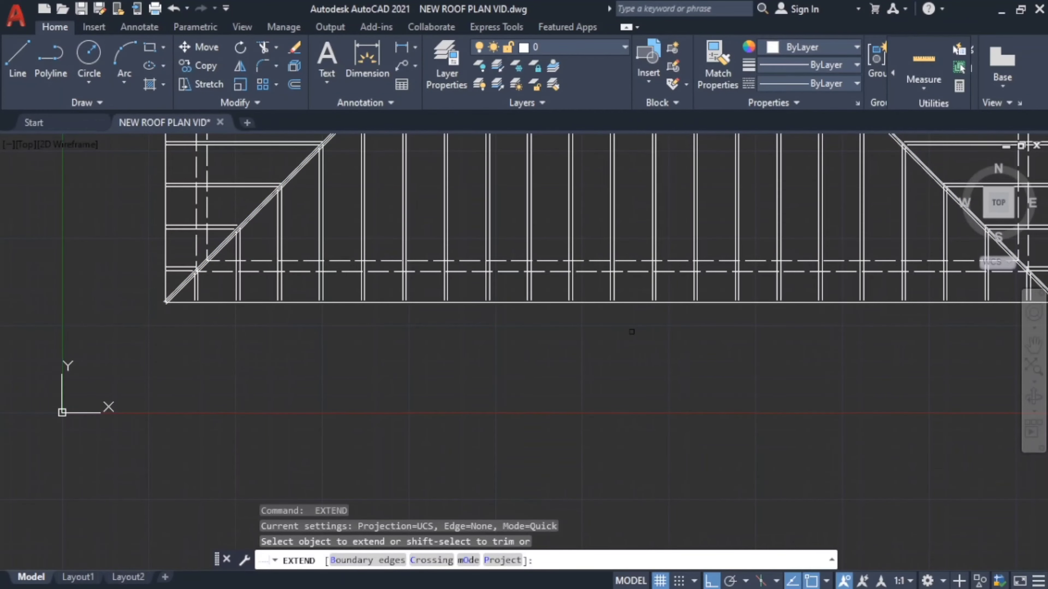
Set the bottom eave line as the boundary and fence-extend the first vertical rafters down to it.
click(355, 561)
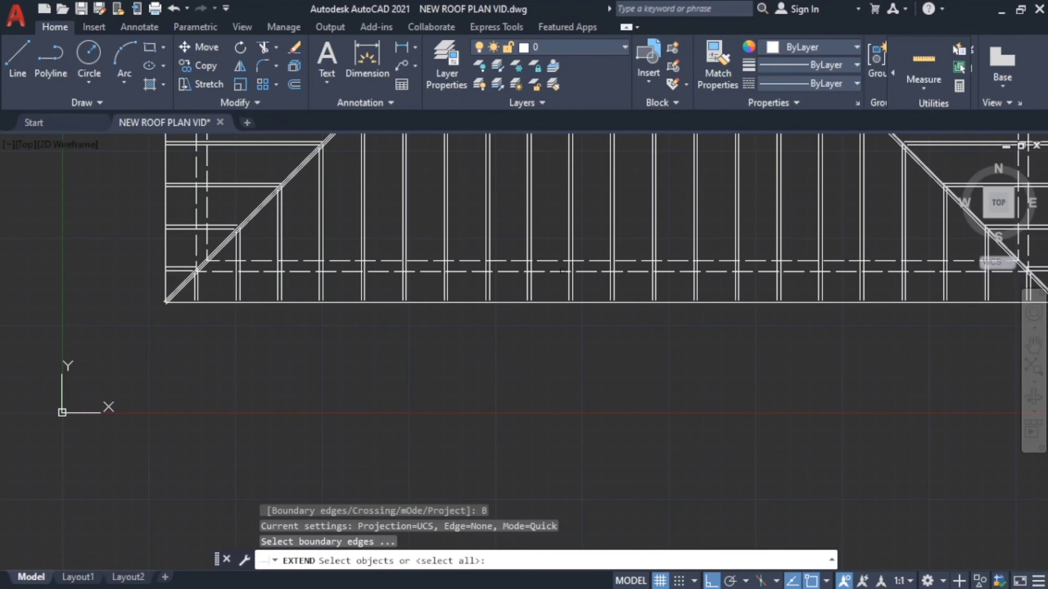
click(510, 303)
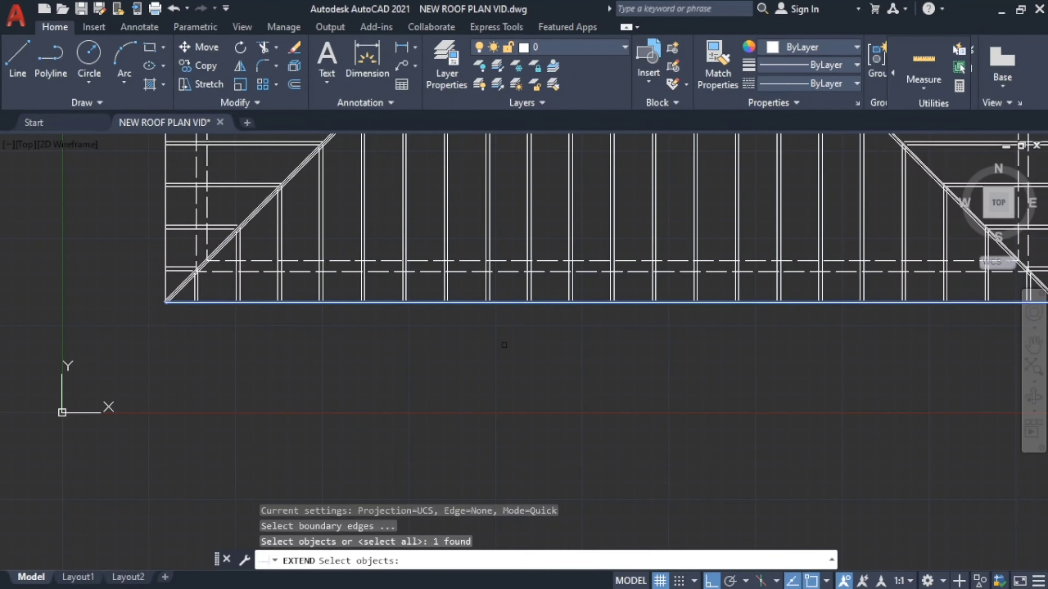
key(Return)
scroll(225, 265, up, 2)
click(170, 313)
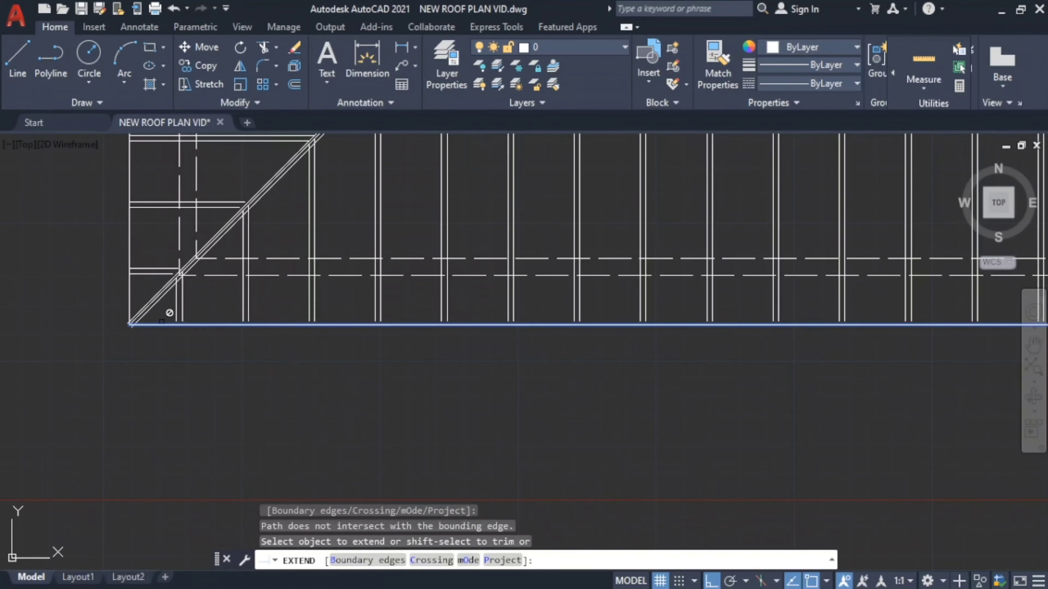
click(169, 307)
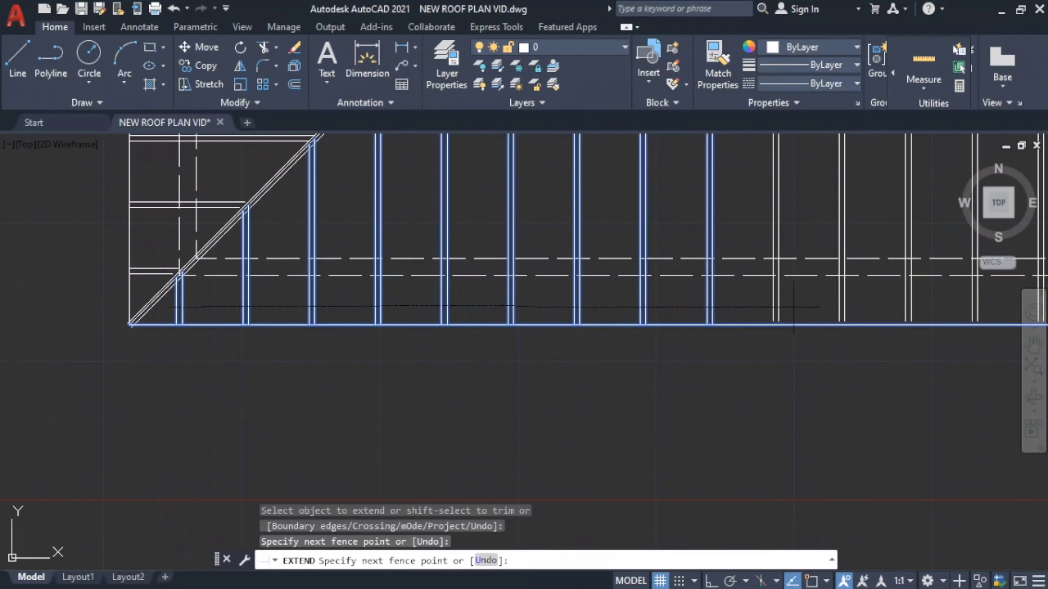
key(Return)
Fence-extend the vertical rafters near the right hip end to the eave, then review the plan and finish.
middle_drag(952, 302, 408, 299)
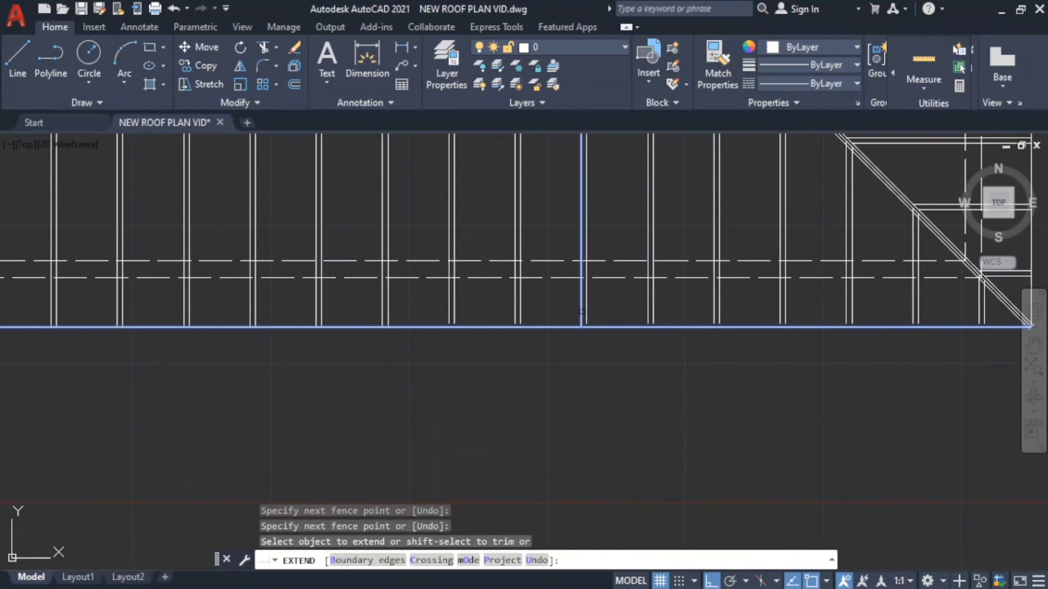
drag(424, 308, 945, 312)
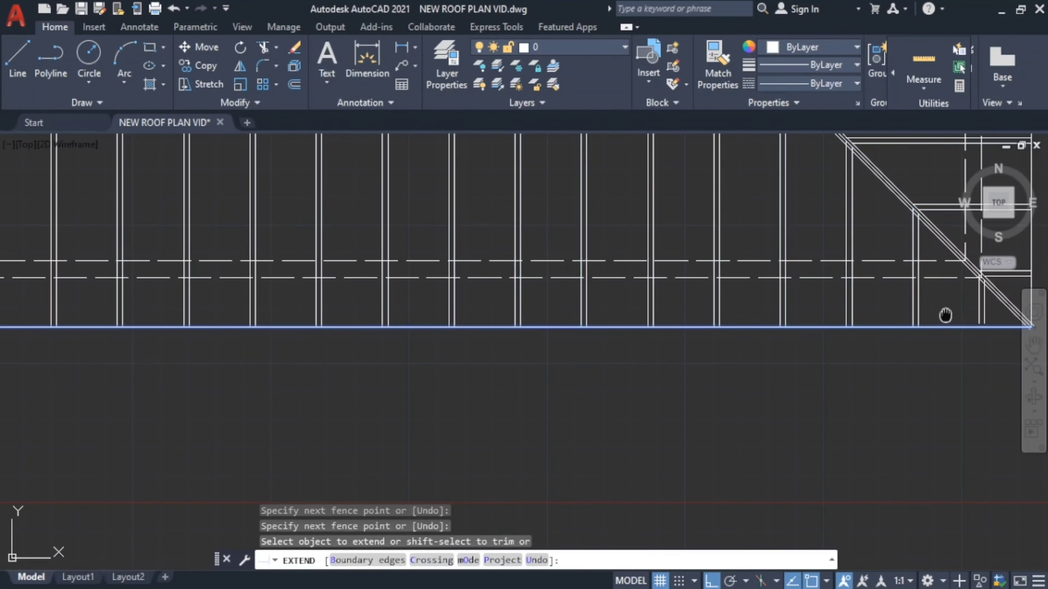
middle_drag(944, 313, 664, 309)
scroll(654, 306, up, 2)
drag(654, 306, 701, 309)
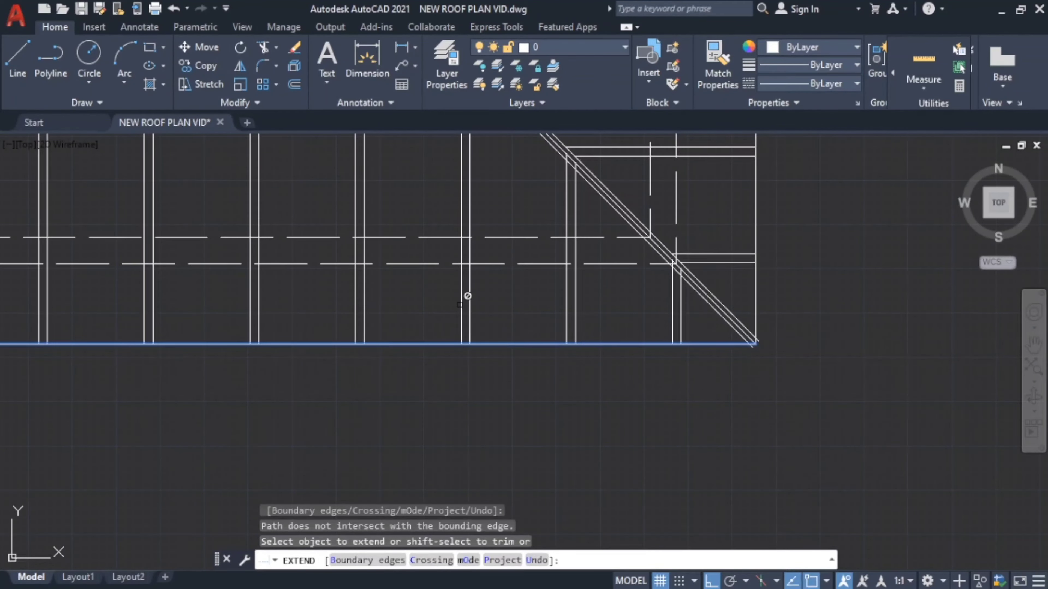
scroll(300, 241, down, 2)
middle_drag(300, 240, 491, 304)
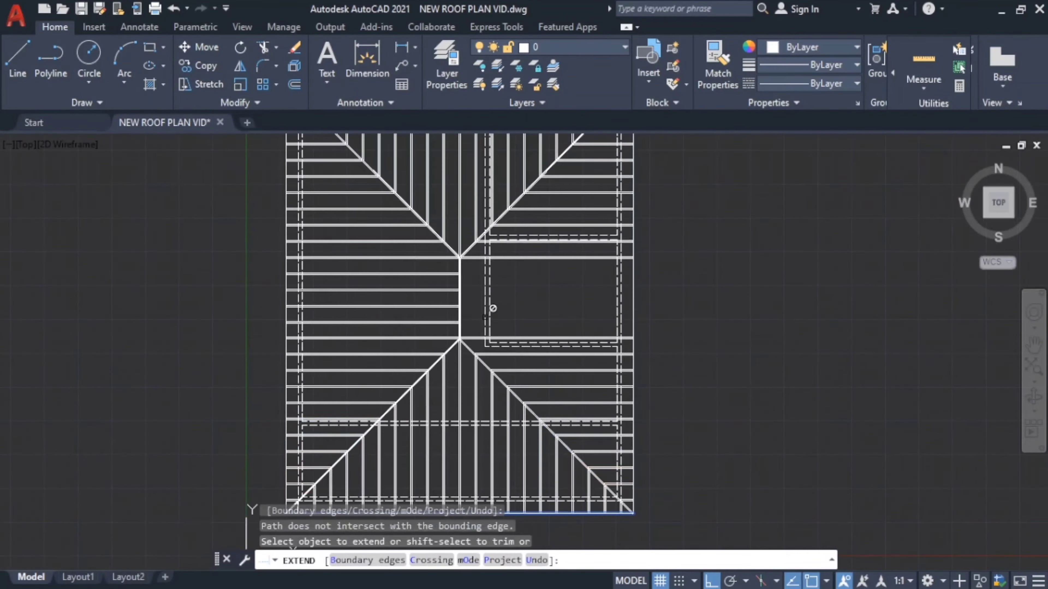
middle_drag(473, 340, 395, 382)
scroll(449, 355, up, 6)
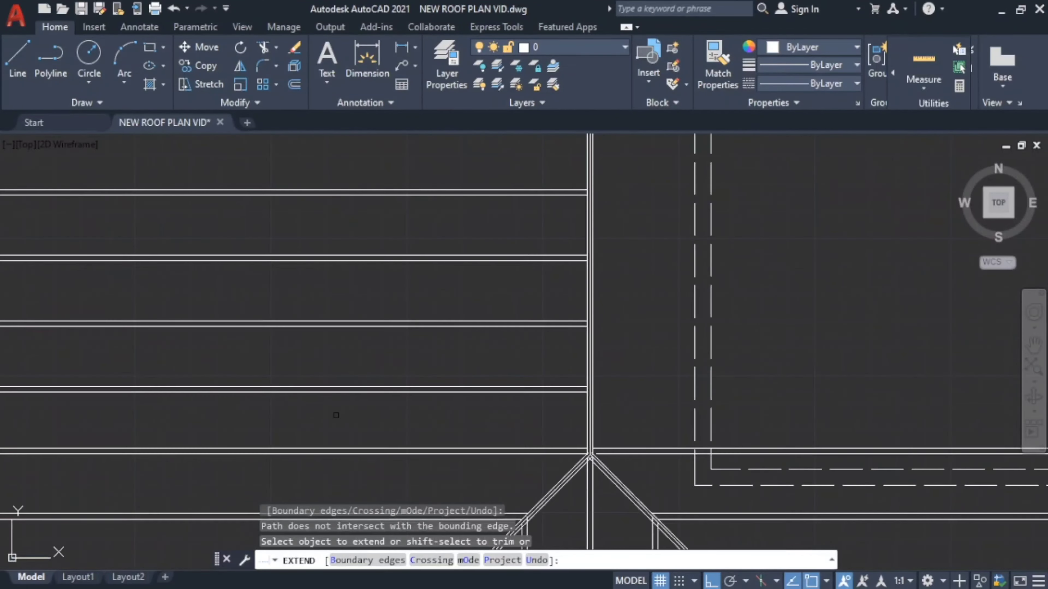
scroll(485, 319, down, 3)
scroll(485, 319, up, 1)
click(486, 319)
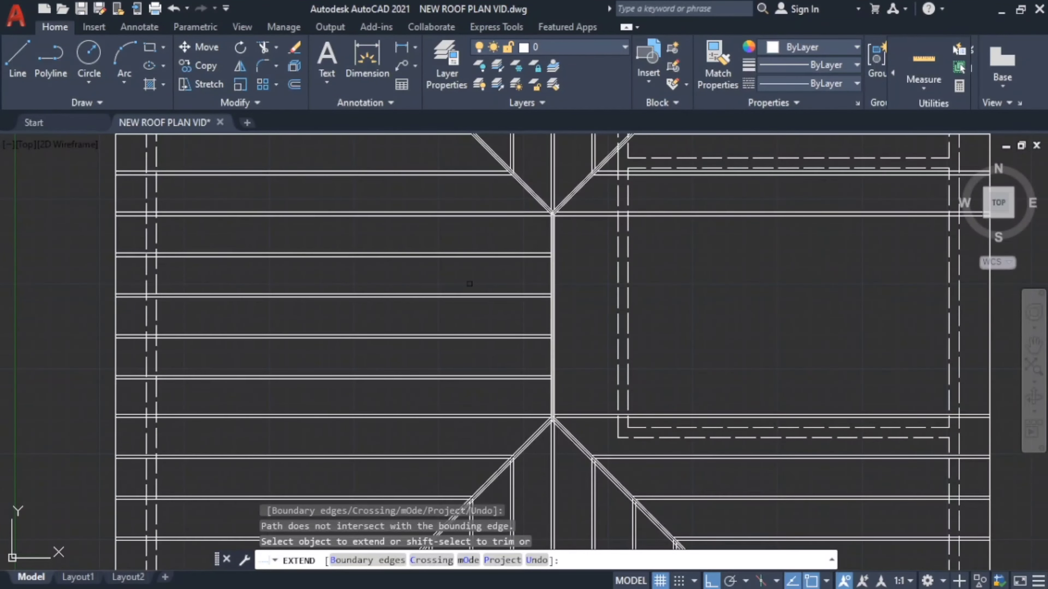
key(Escape)
key(Escape)
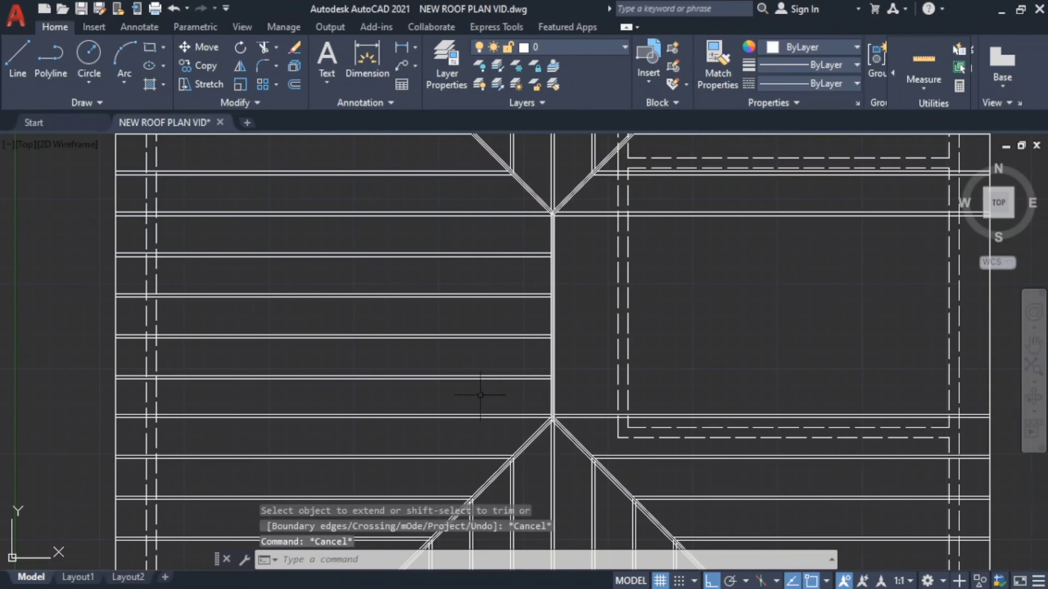
Mirror the four rafters left of the ridge across a horizontal line through its midpoint, keeping originals.
mouse_move(480, 395)
mouse_down()
mouse_move(451, 234)
mouse_move(444, 242)
mouse_up()
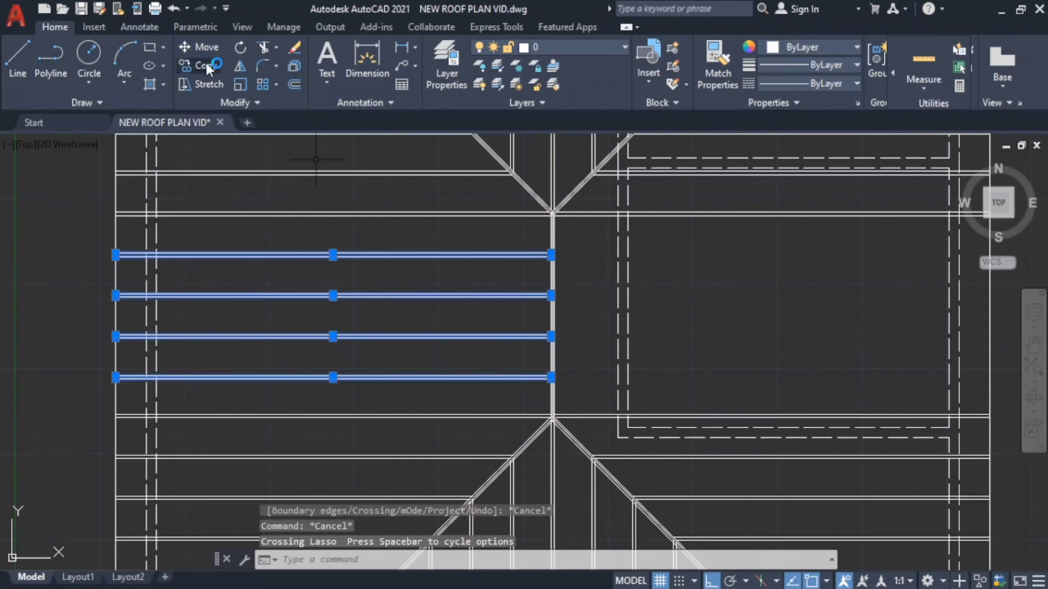
click(239, 66)
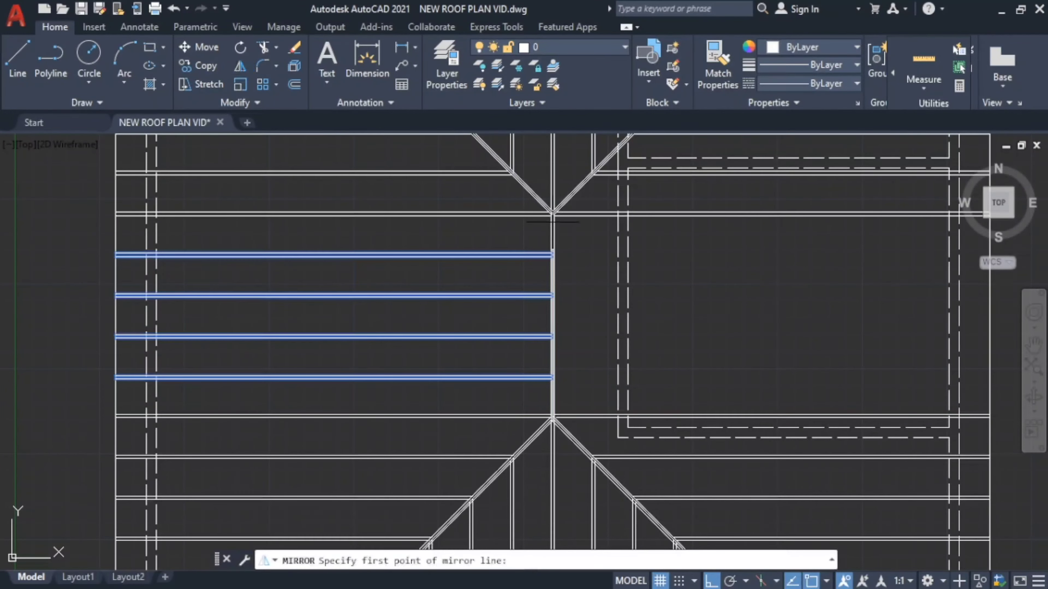
scroll(549, 266, up, 3)
scroll(559, 272, up, 4)
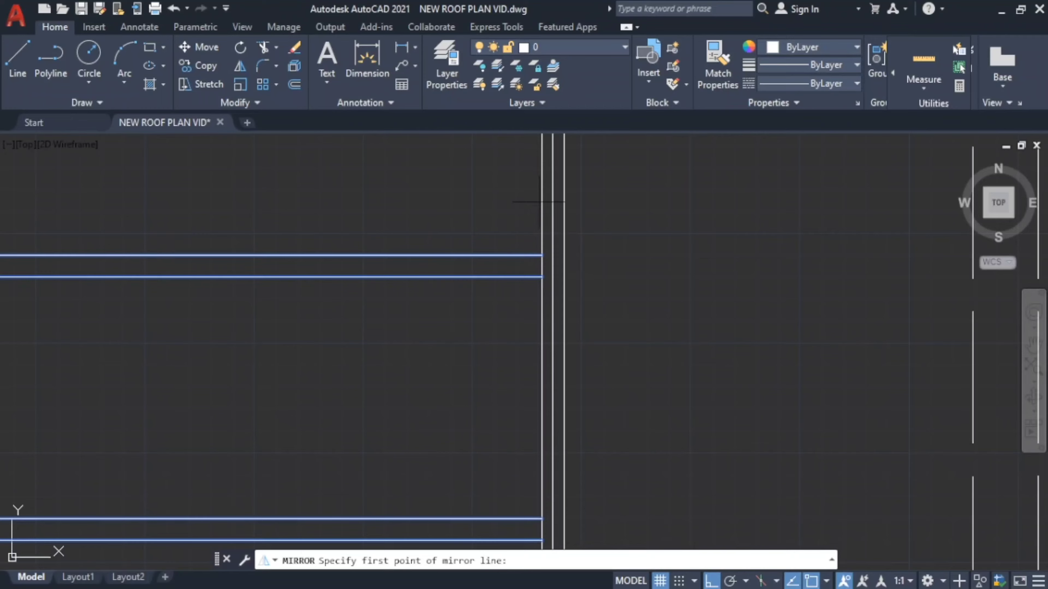
scroll(539, 277, down, 3)
scroll(547, 165, up, 1)
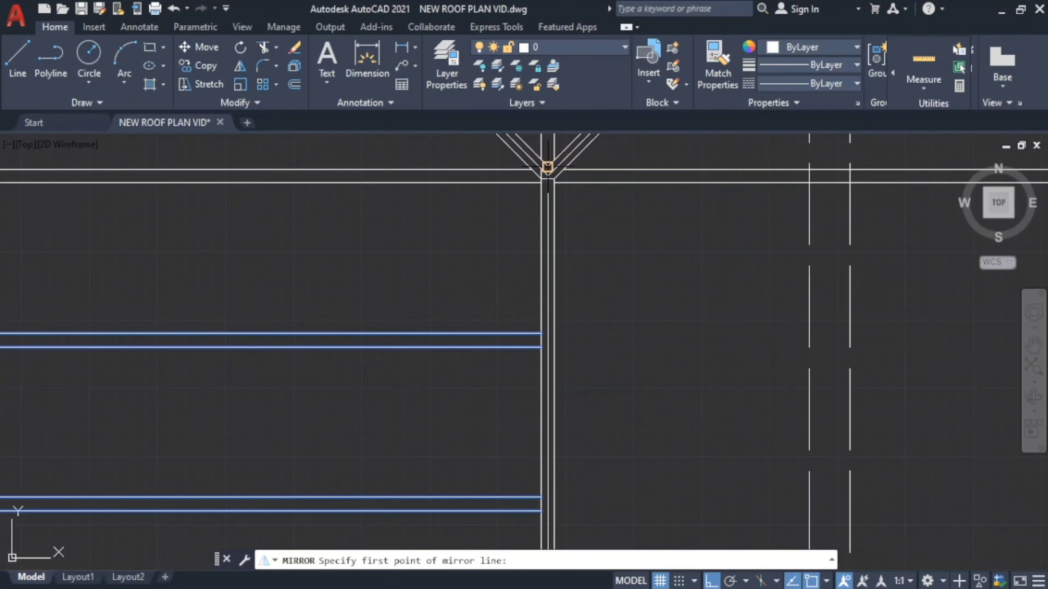
scroll(548, 168, up, 4)
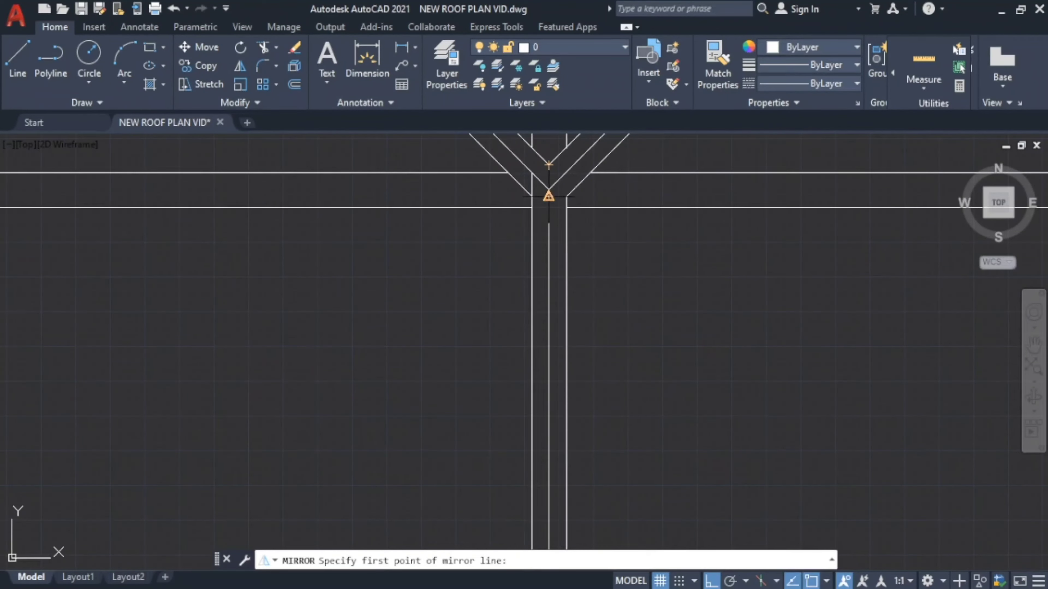
click(548, 196)
scroll(661, 297, down, 3)
scroll(416, 335, up, 3)
scroll(673, 360, down, 3)
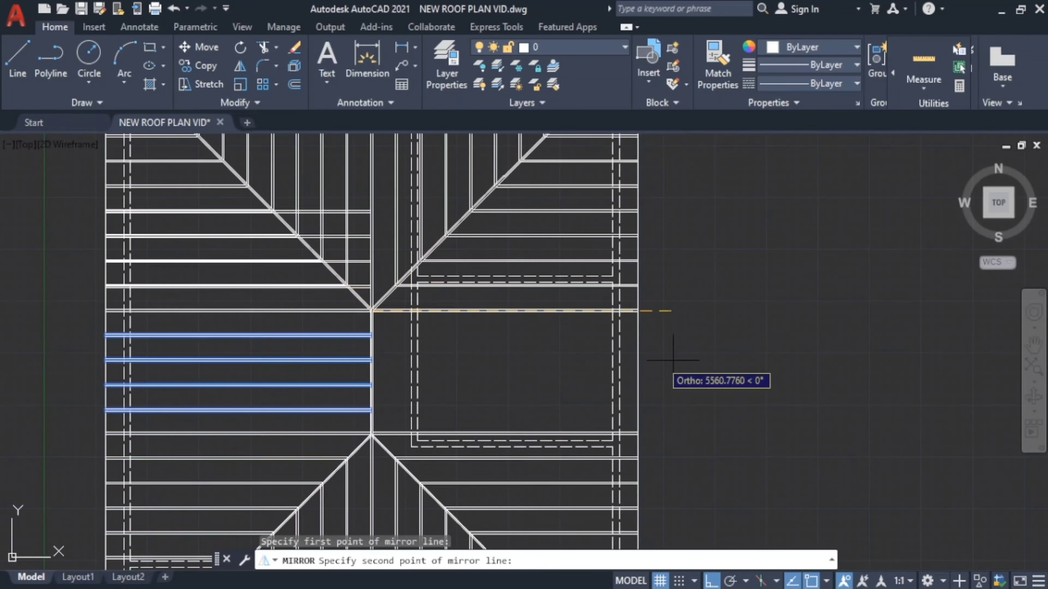
middle_drag(566, 473, 396, 173)
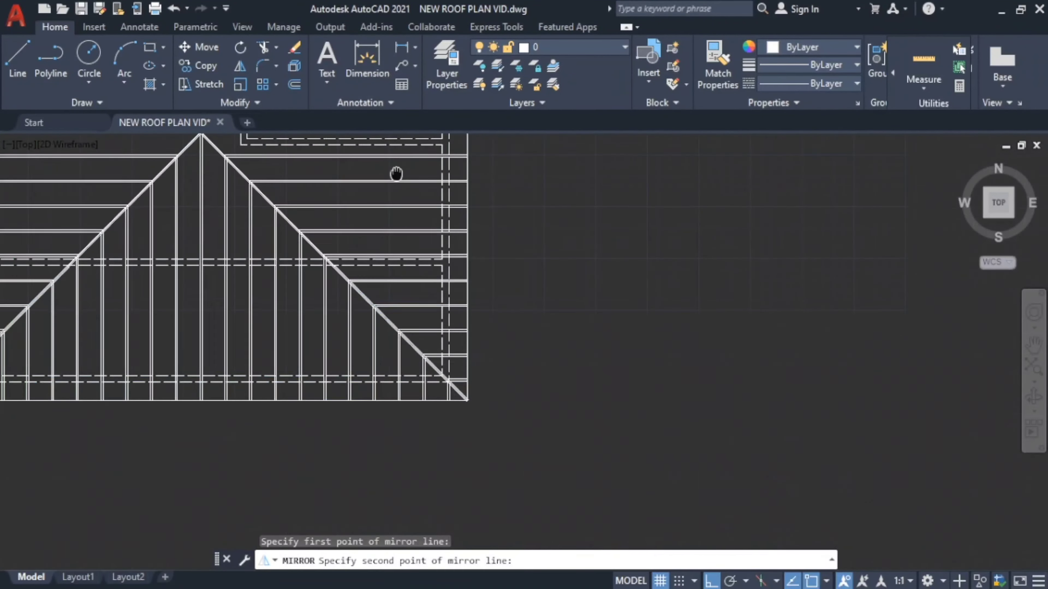
click(191, 468)
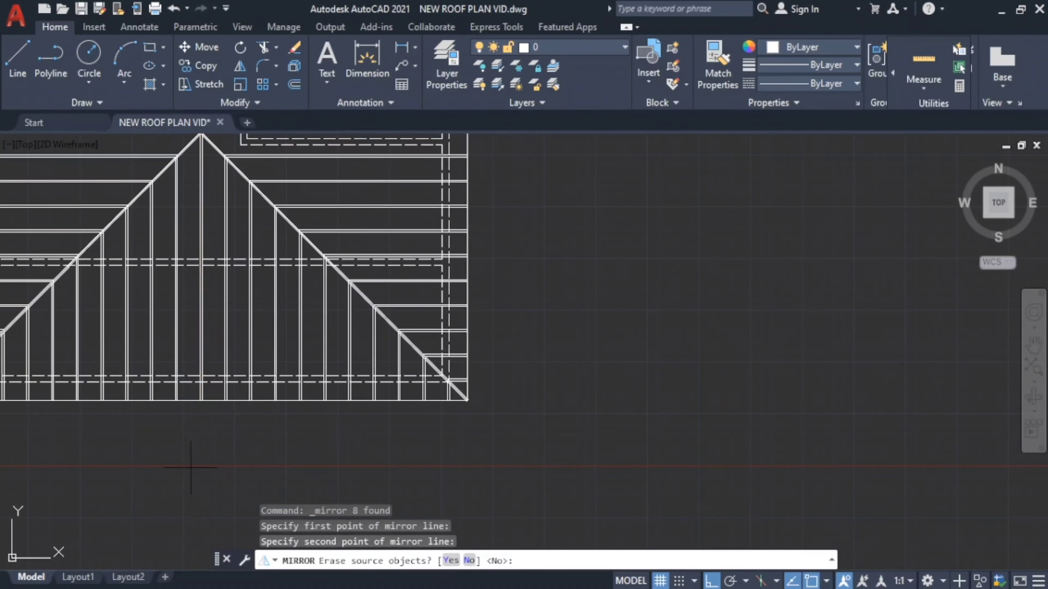
click(470, 561)
scroll(495, 454, down, 3)
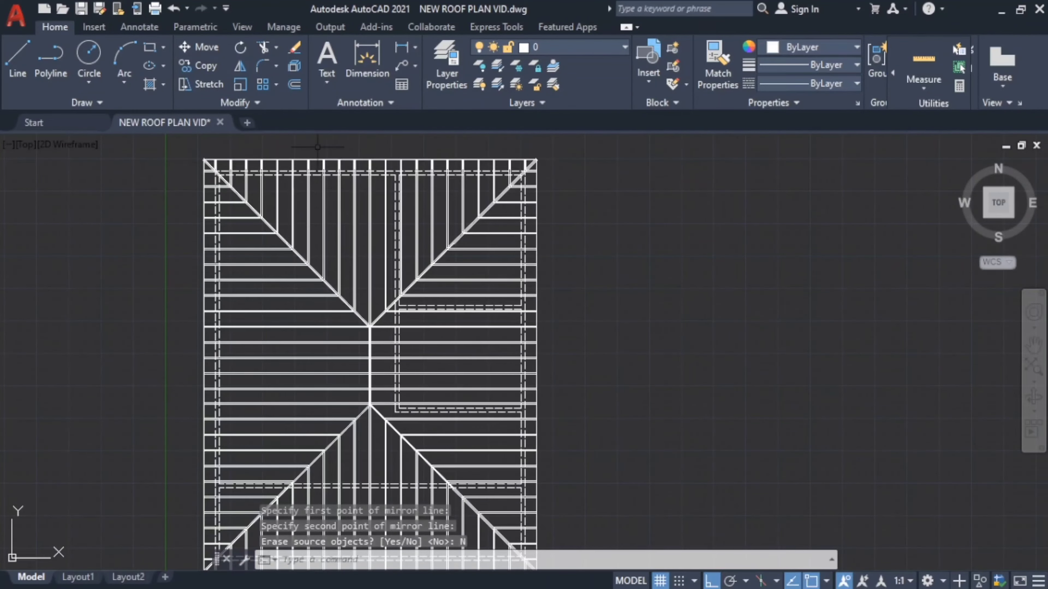
scroll(317, 147, up, 10)
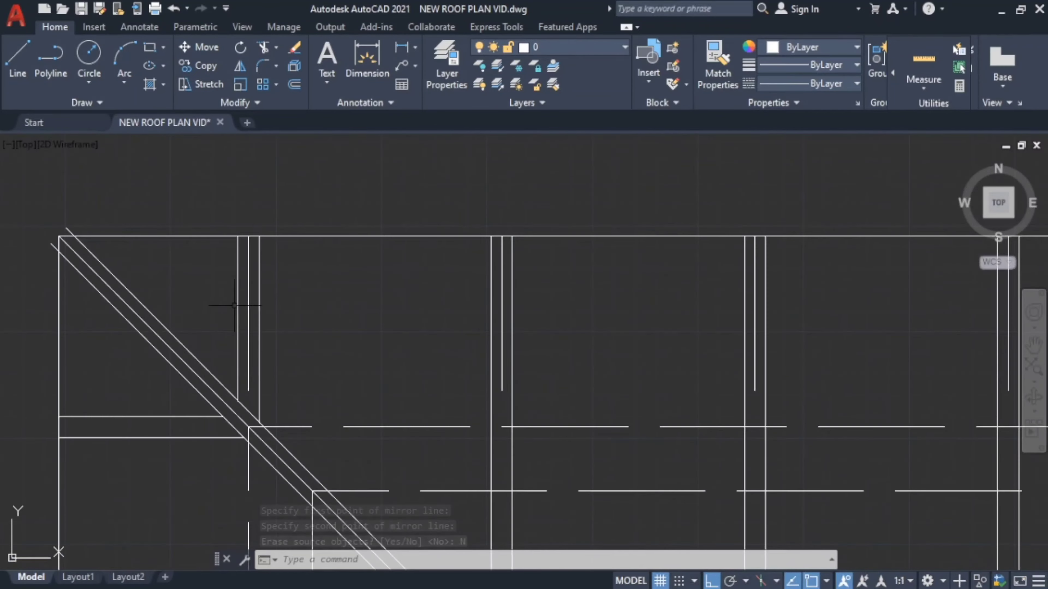
Erase nine short stray rafter stubs along the top eave.
click(249, 271)
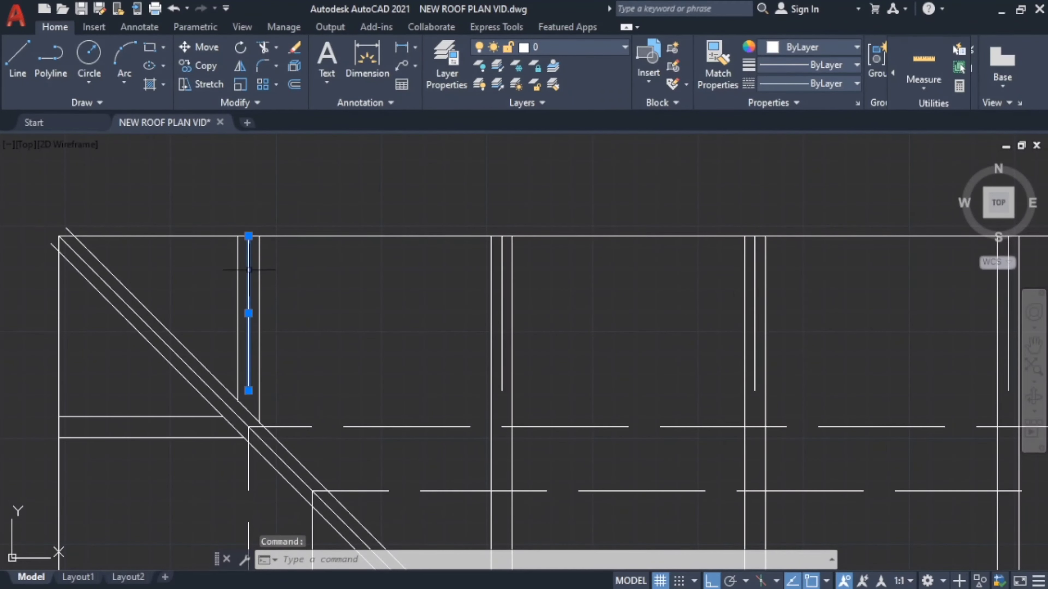
click(502, 270)
mouse_move(756, 269)
middle_down()
mouse_move(398, 297)
mouse_move(408, 279)
middle_up()
click(520, 290)
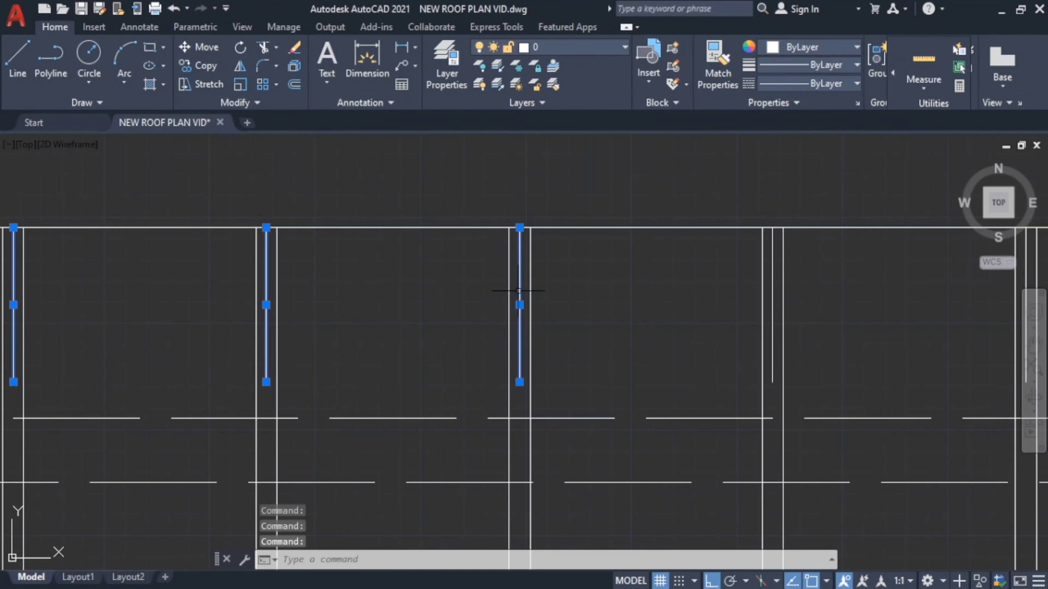
click(773, 275)
middle_drag(847, 311, 135, 248)
scroll(135, 248, down, 2)
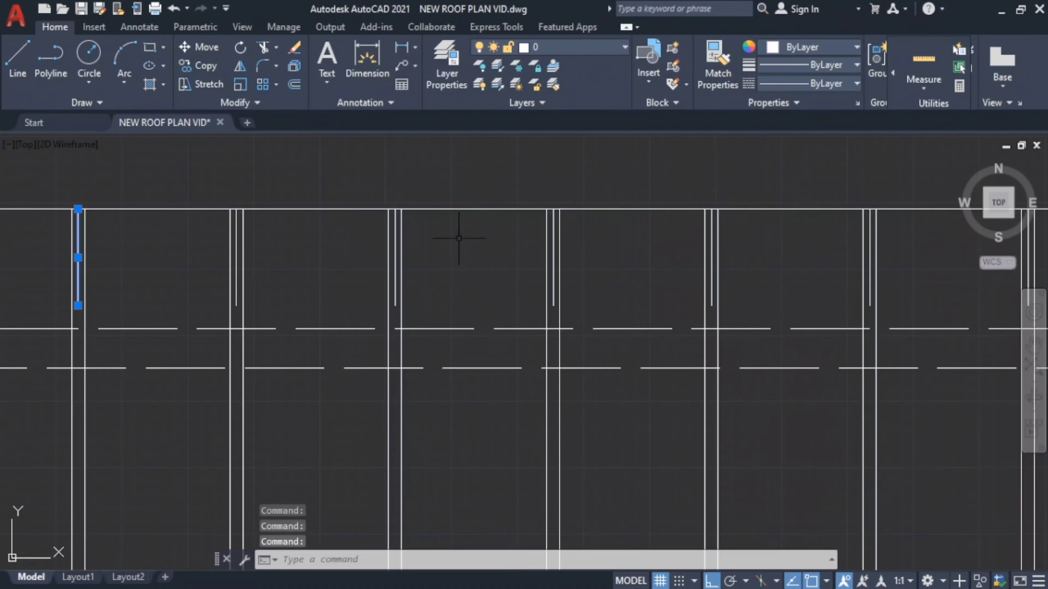
click(236, 241)
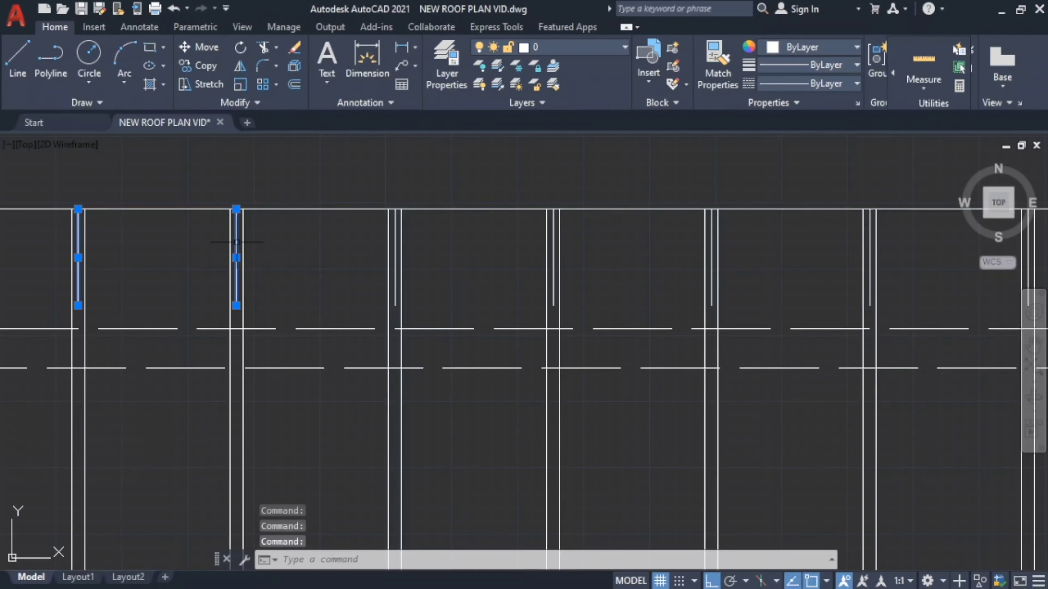
click(395, 241)
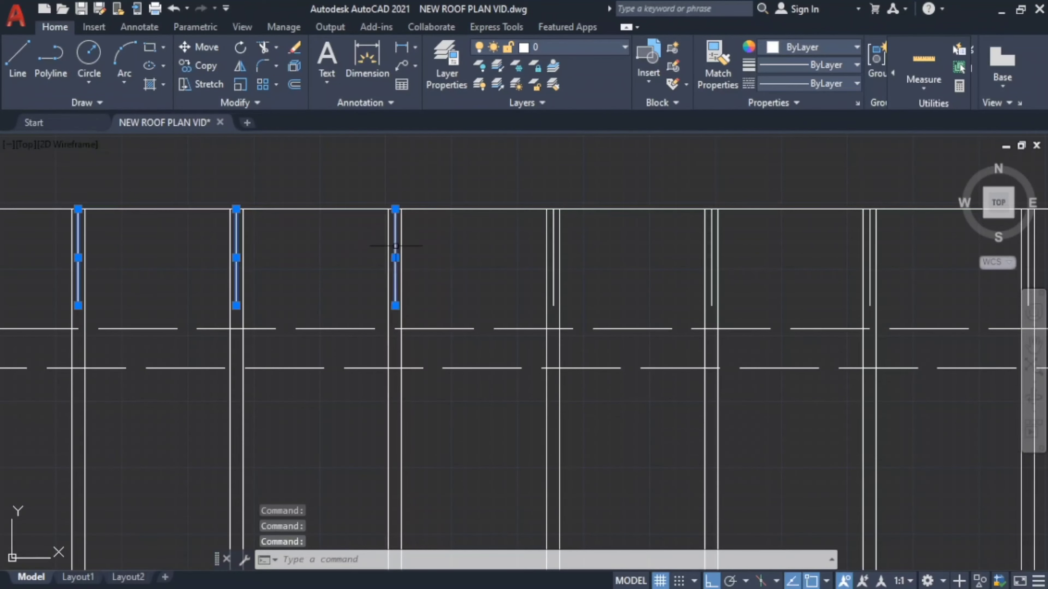
click(556, 238)
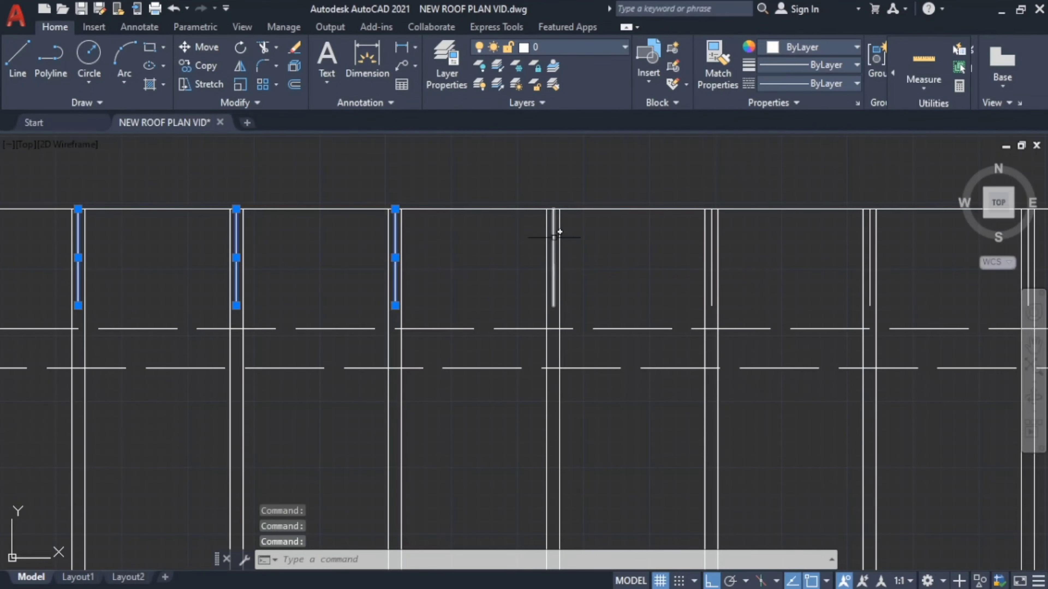
click(710, 244)
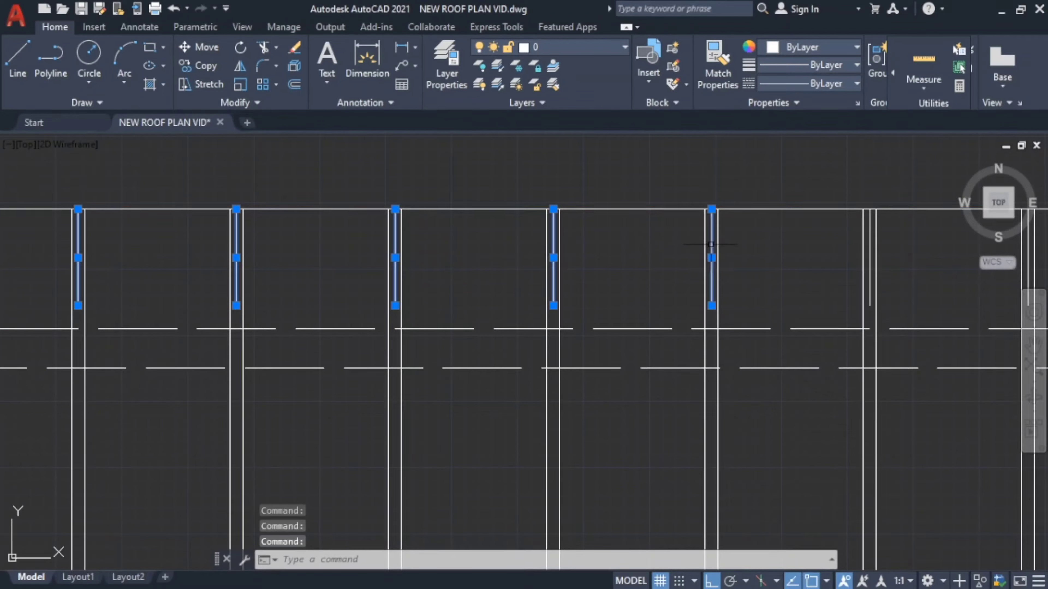
click(869, 230)
key(Delete)
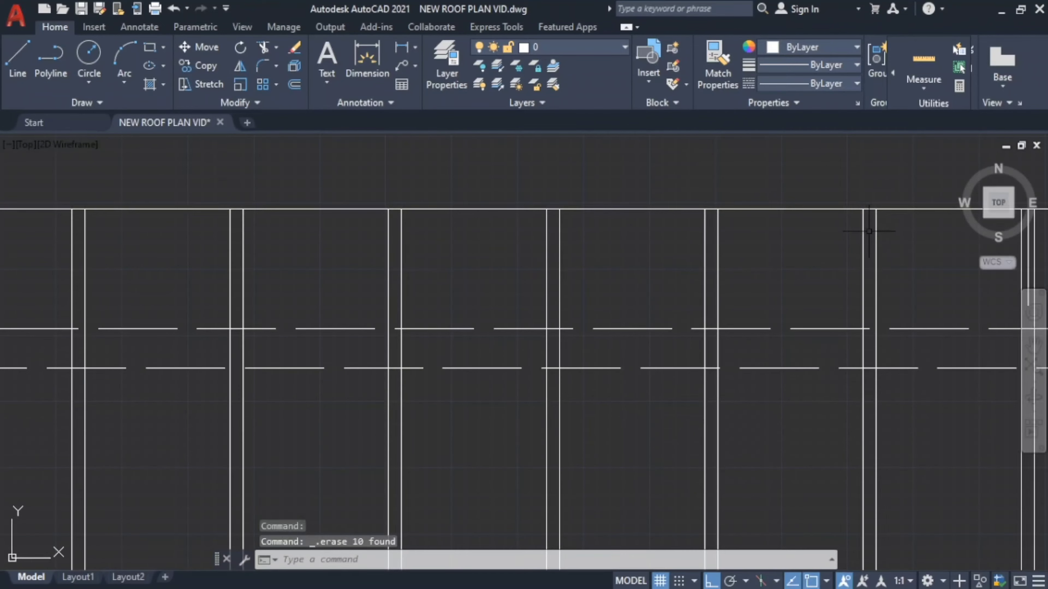
Pan further along the top eave and erase six more rafter stubs.
key(Escape)
key(Escape)
text(p)
key(Return)
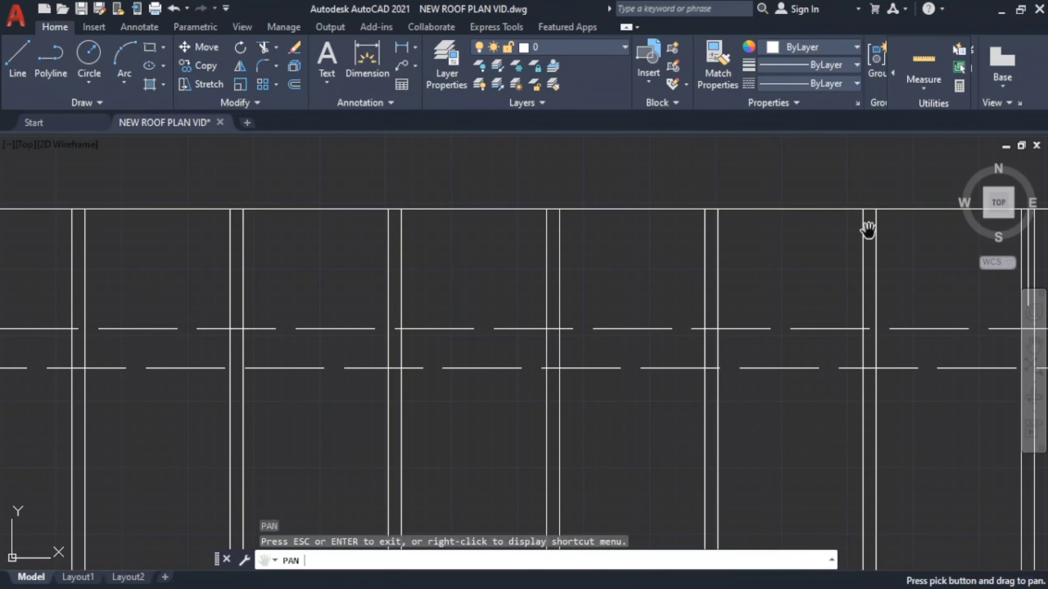
drag(823, 307, 324, 328)
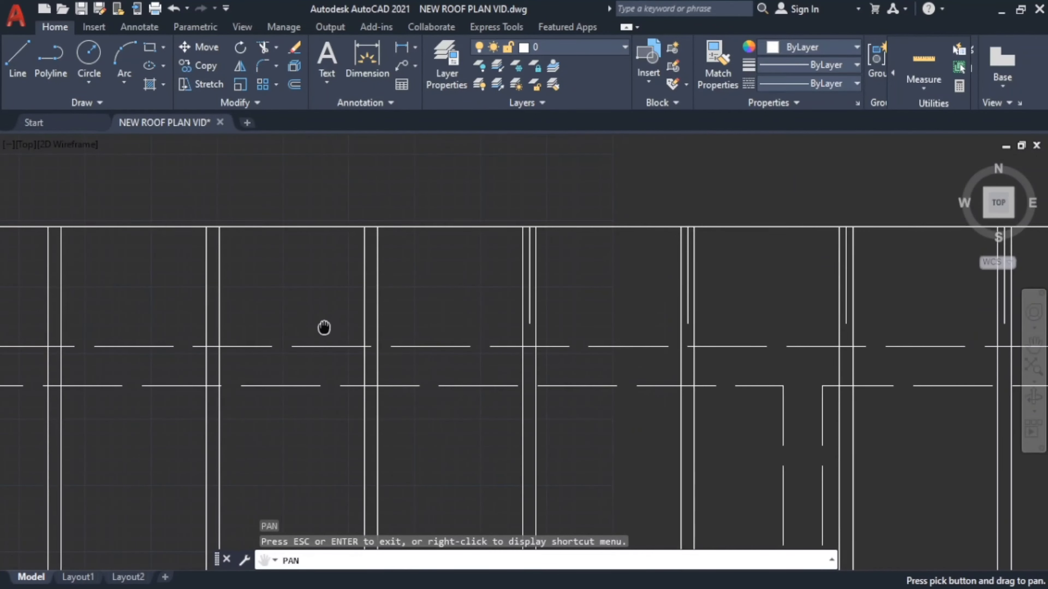
drag(817, 276, 471, 267)
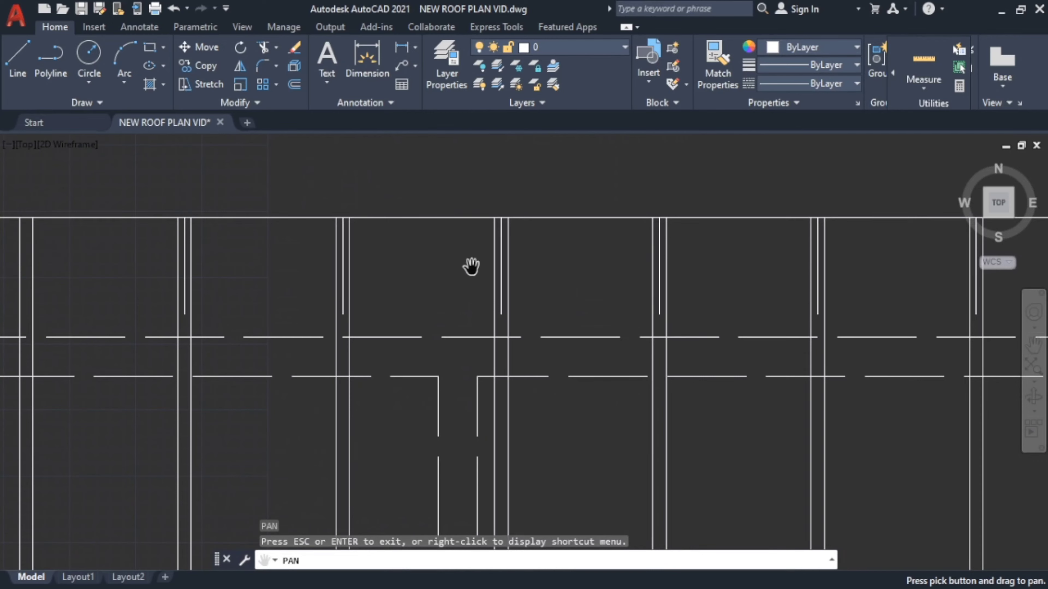
key(Escape)
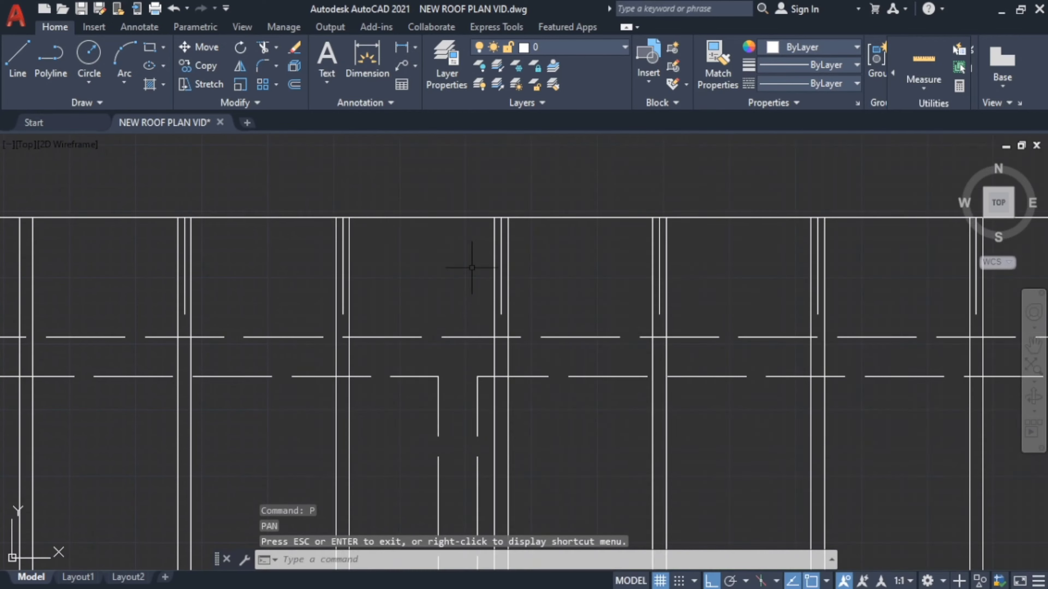
click(184, 257)
click(343, 237)
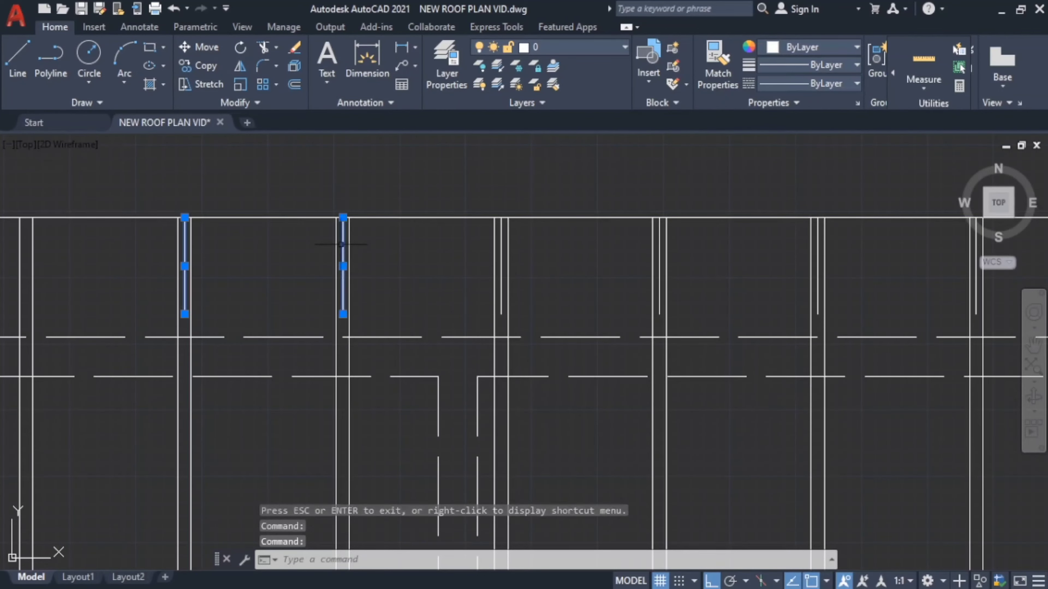
click(501, 243)
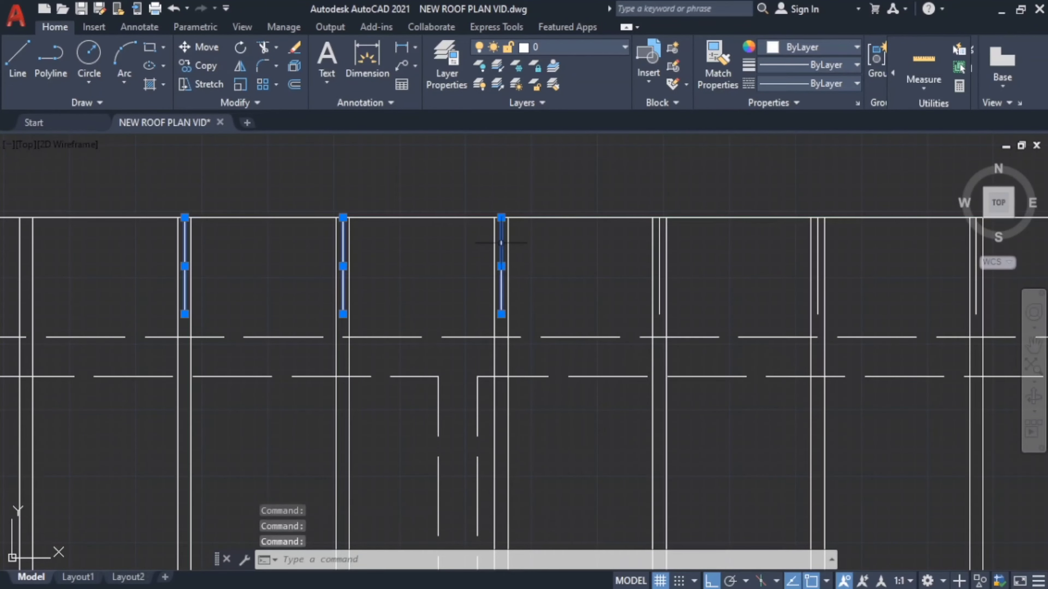
click(660, 250)
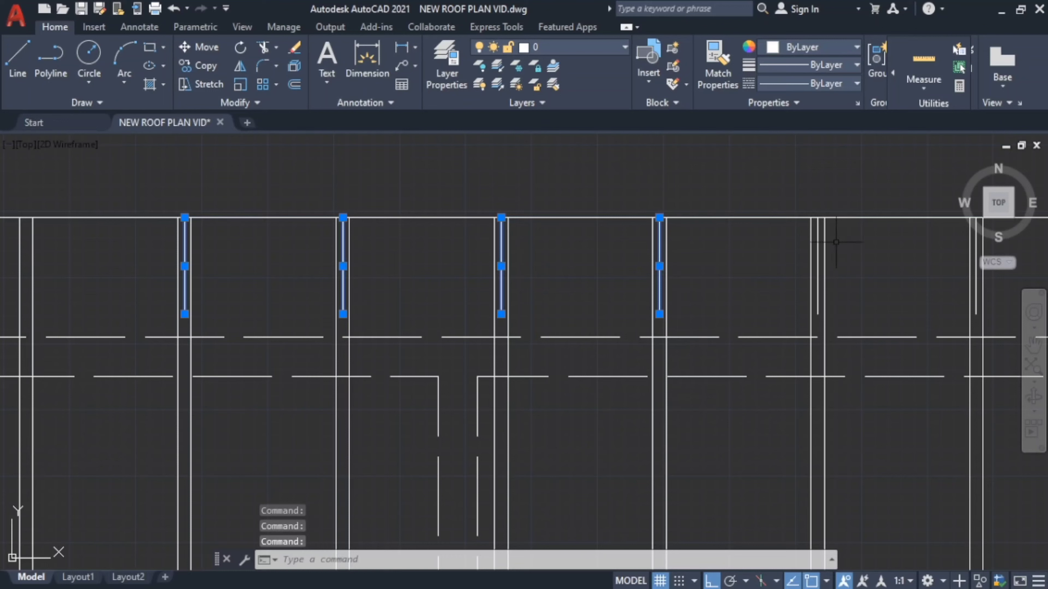
click(817, 244)
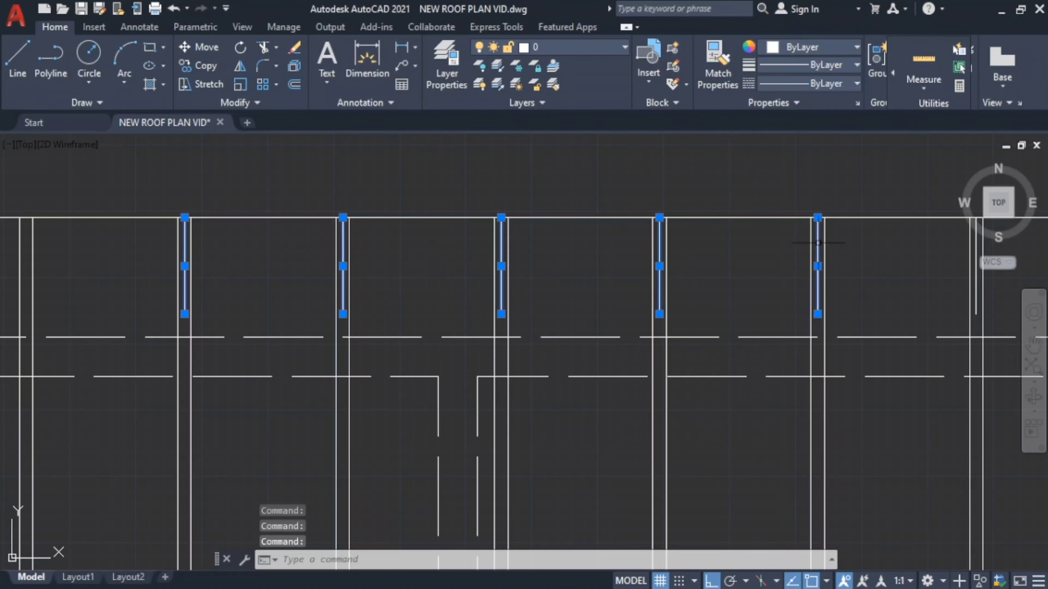
click(976, 294)
key(Delete)
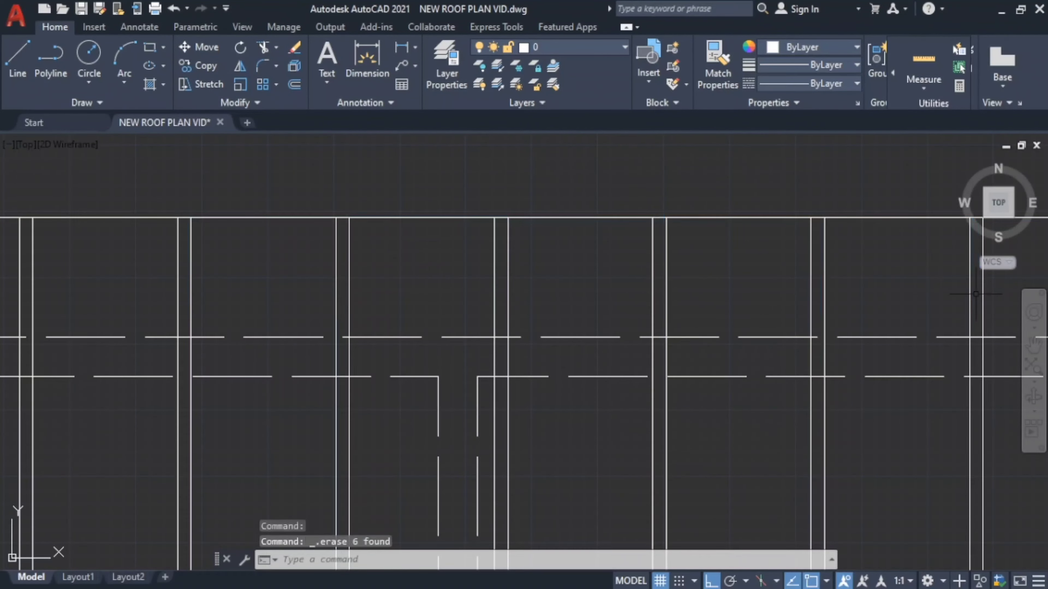
Erase the five remaining rafter stubs below the eave near the hip corner.
scroll(962, 294, down, 4)
middle_drag(725, 409, 149, 211)
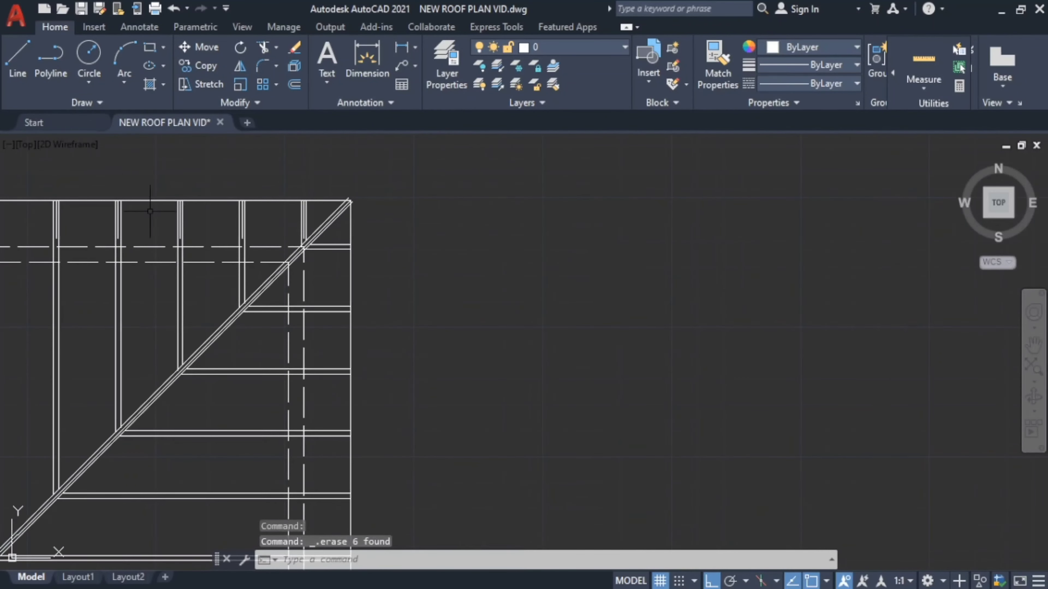
scroll(102, 246, up, 4)
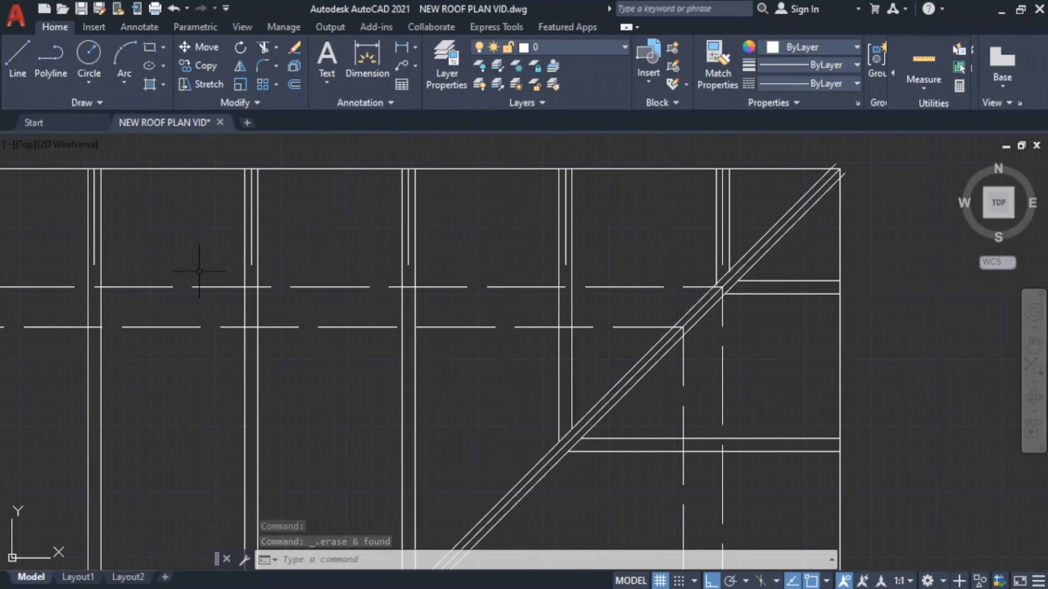
click(95, 227)
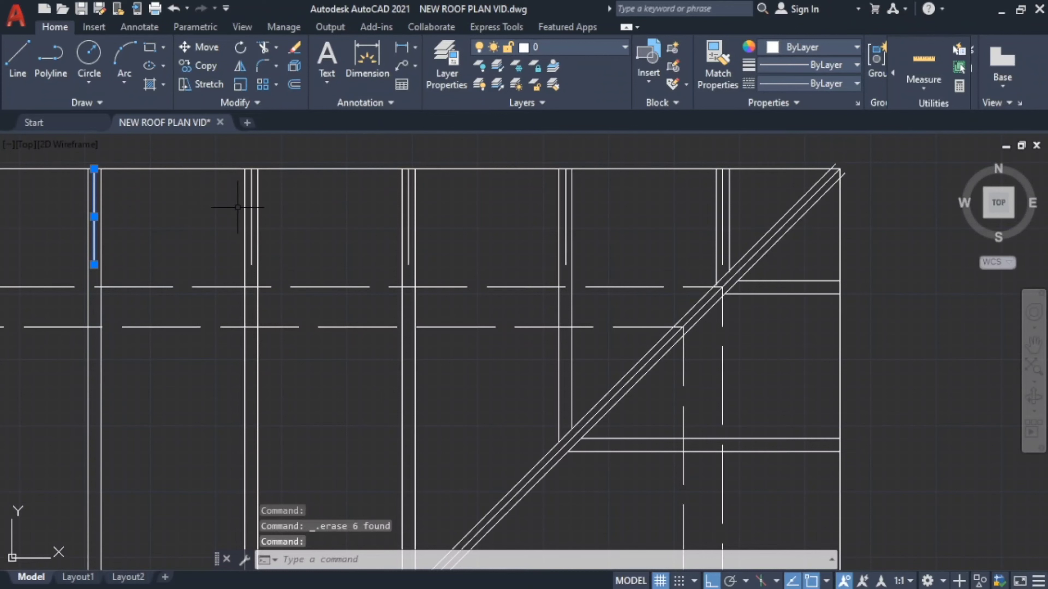
click(252, 215)
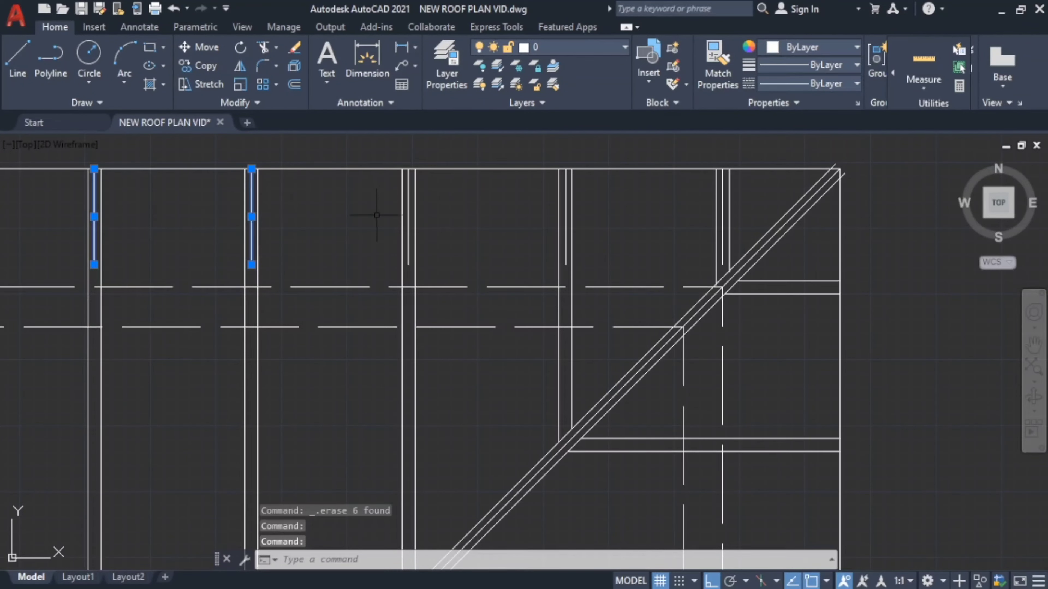
click(408, 217)
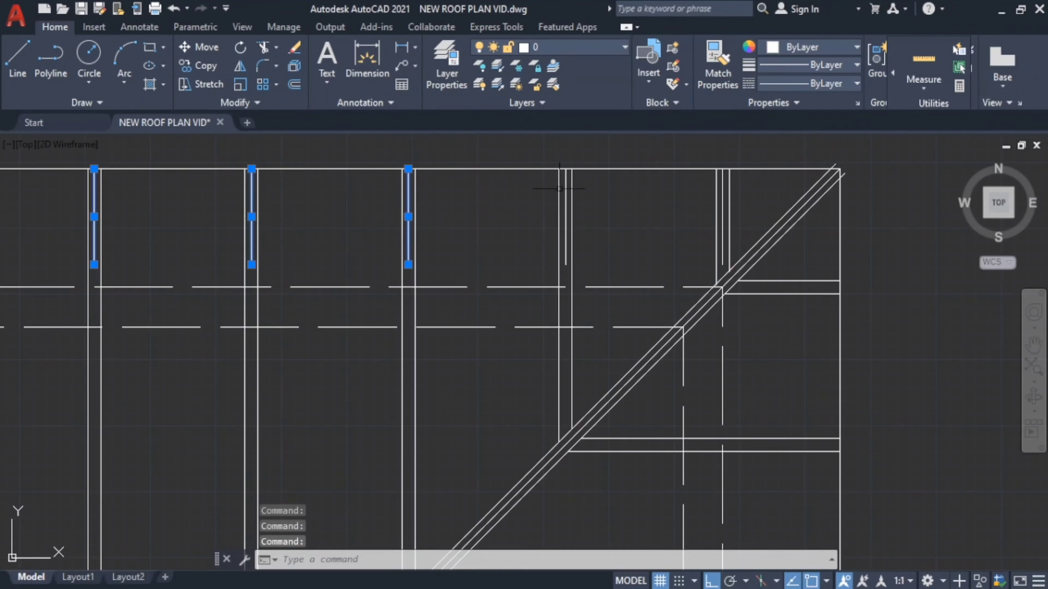
click(565, 207)
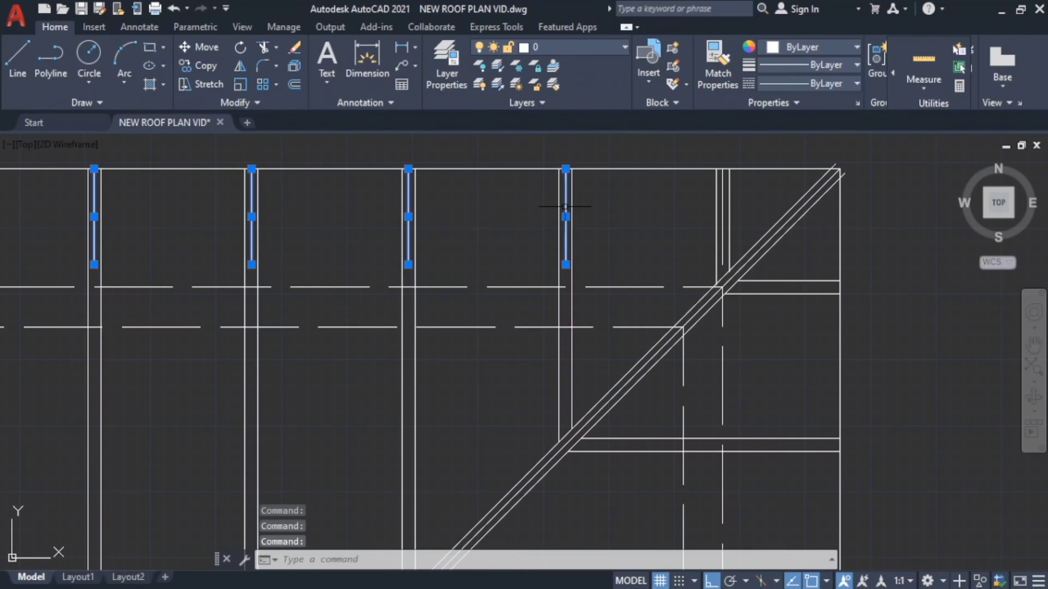
click(722, 216)
key(Delete)
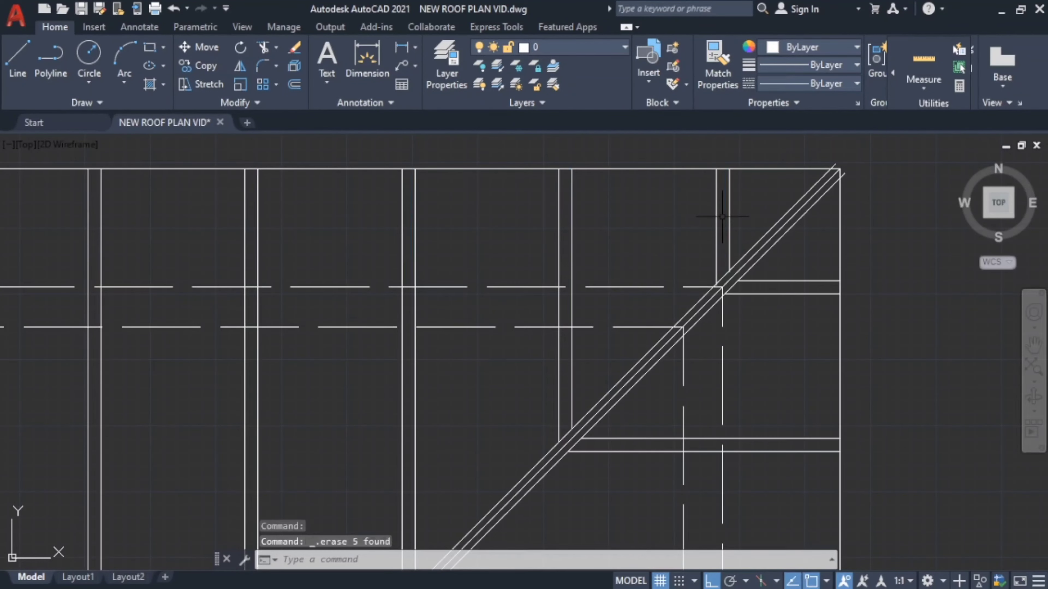
Trim the top-right corner overhang and erase the extra diagonal line along the hip.
text(tr)
key(Return)
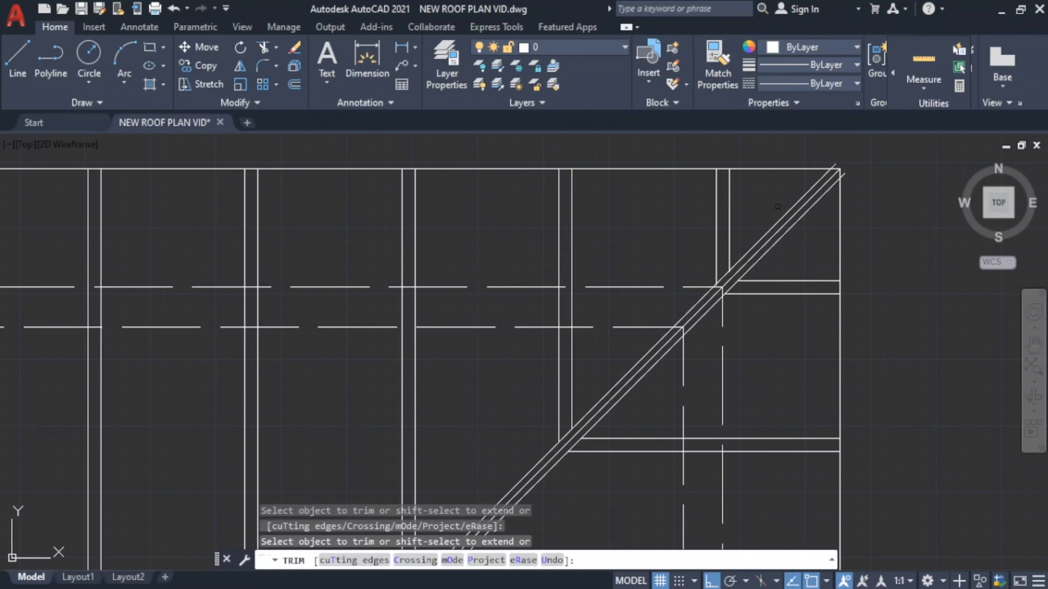
click(835, 163)
key(Escape)
click(821, 186)
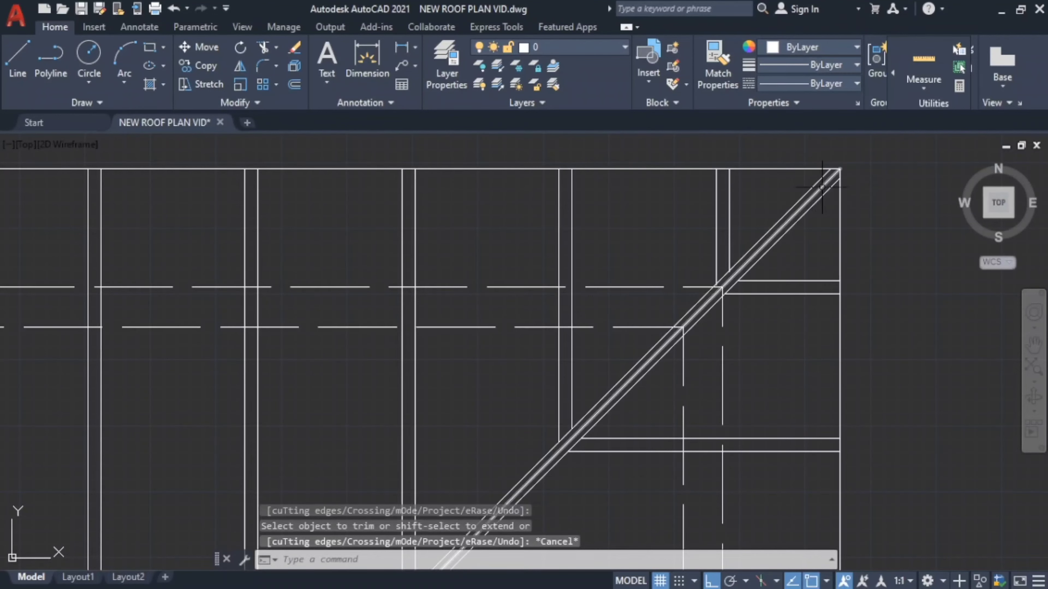
key(Delete)
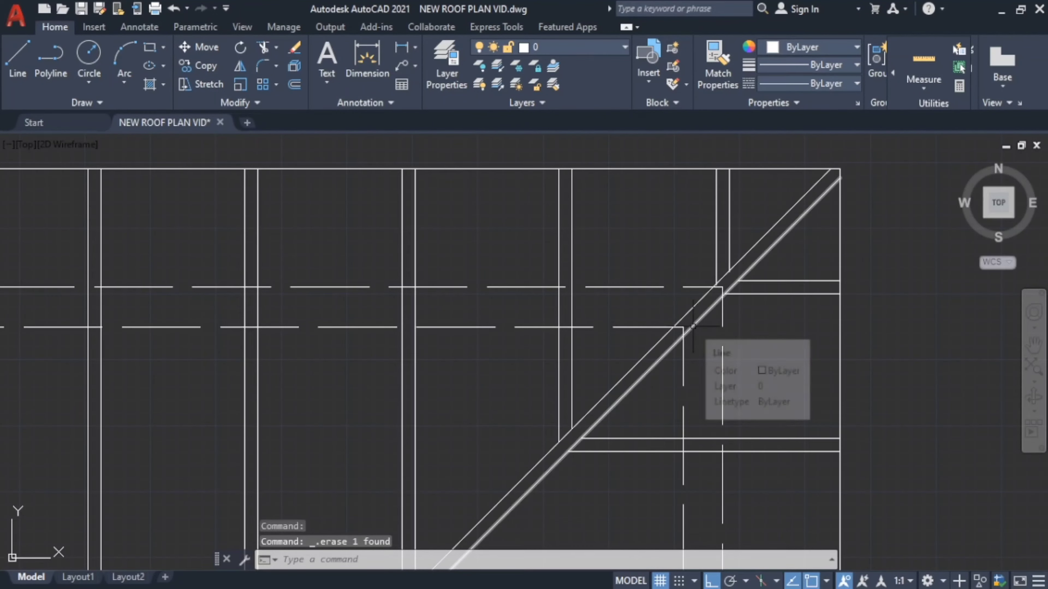
scroll(519, 483, down, 5)
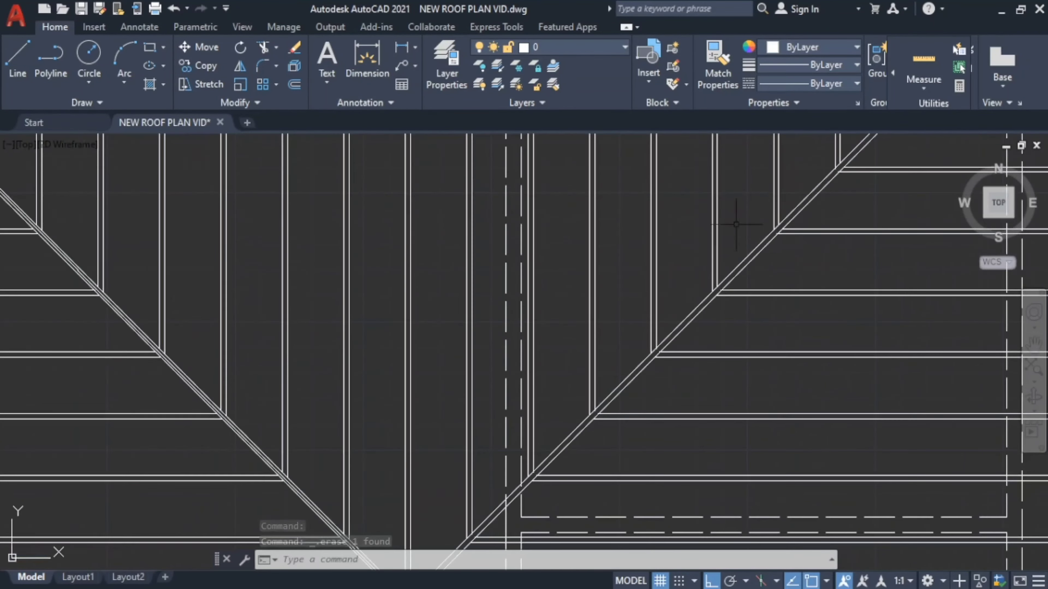
Erase the duplicate left hip line at the V-shaped hip junction.
middle_drag(738, 223, 750, 151)
scroll(662, 222, up, 2)
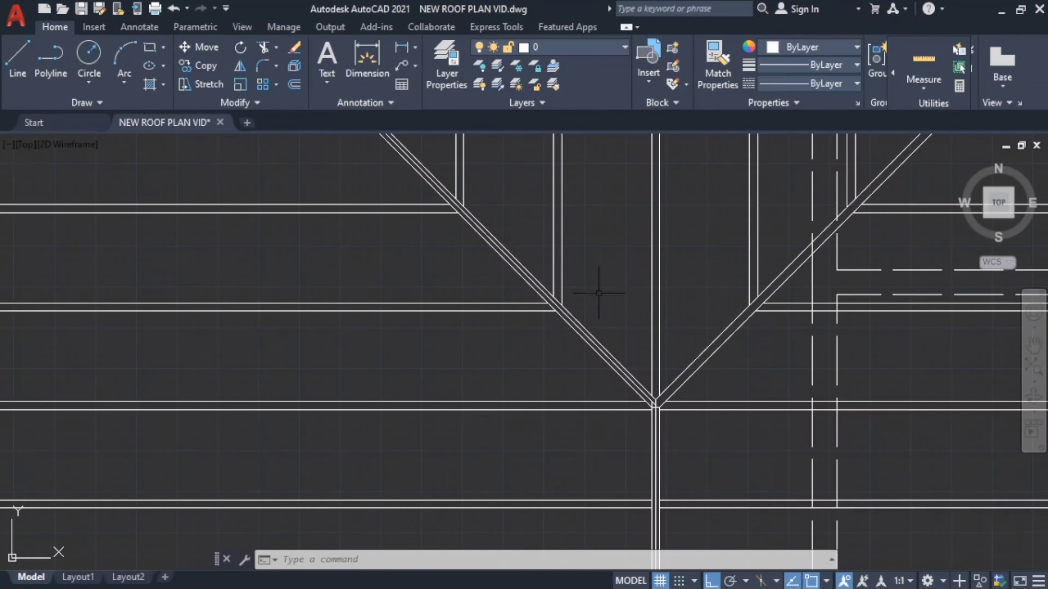
scroll(598, 293, up, 2)
click(561, 300)
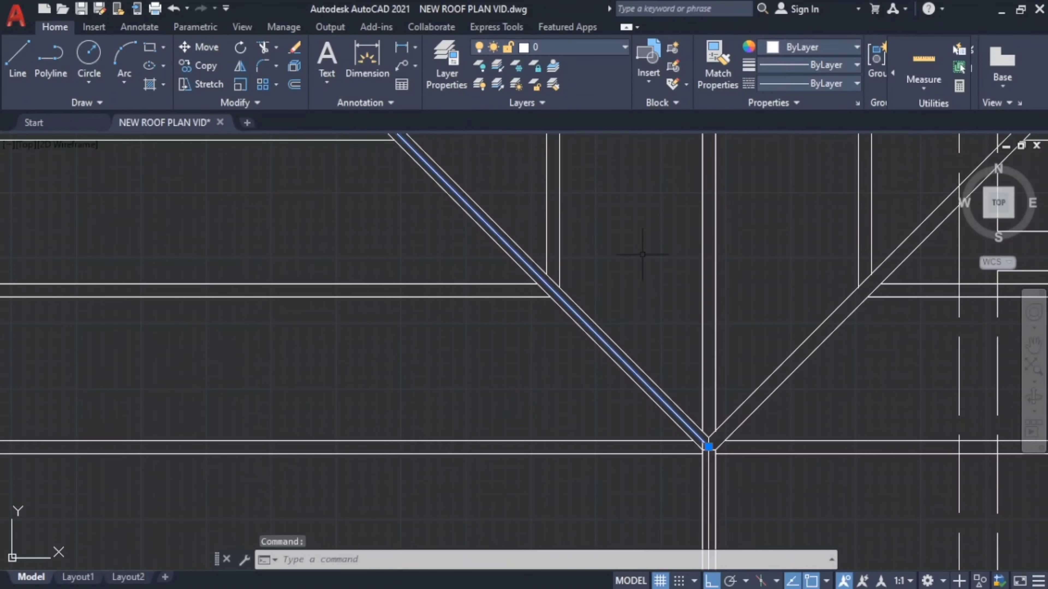
key(Delete)
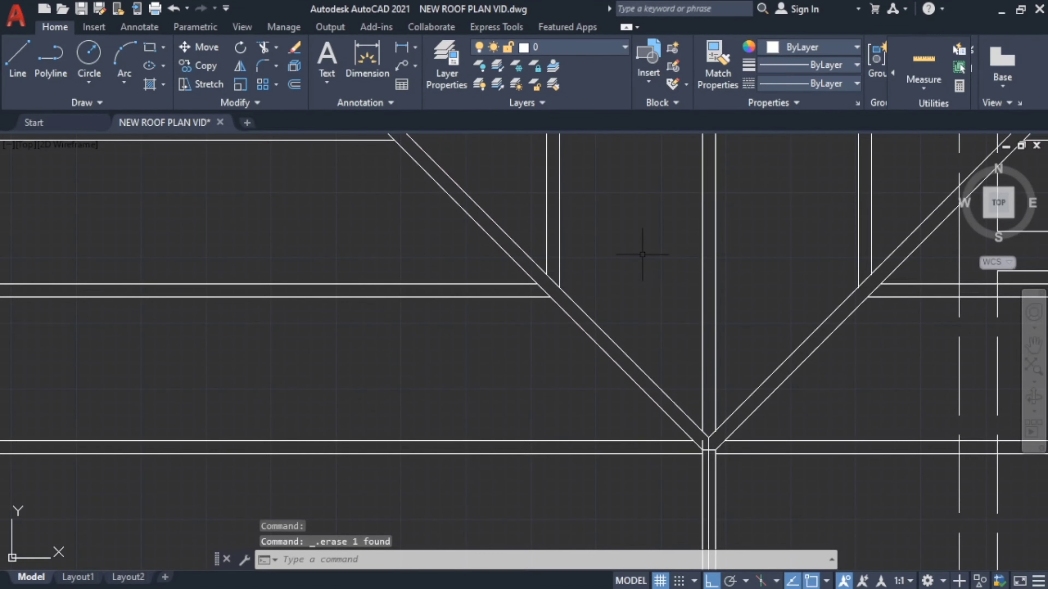
Trim the centre rafter stub out of the hip junction.
text(tr)
key(Return)
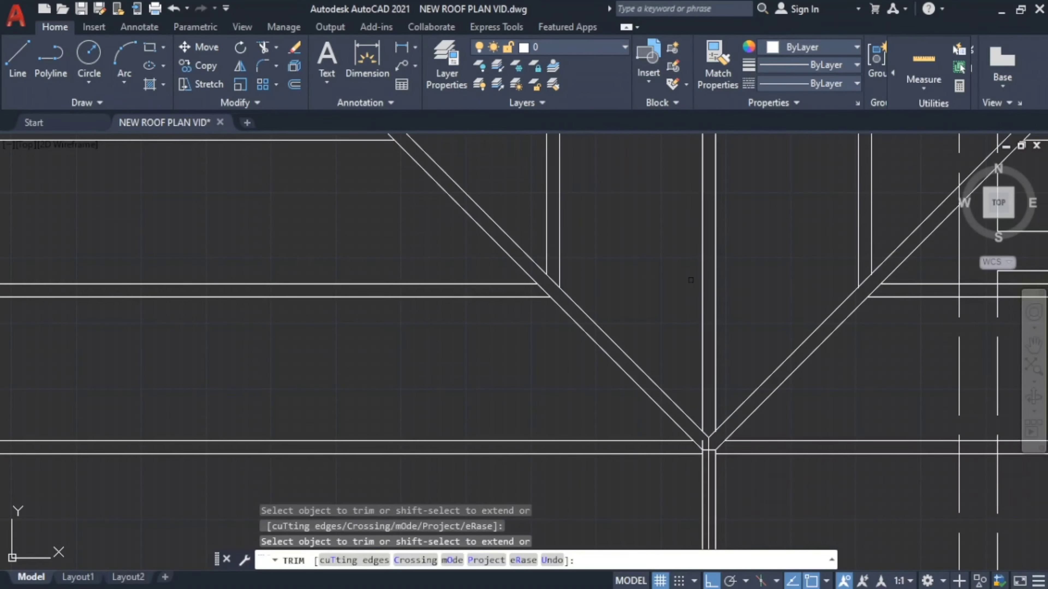
scroll(670, 495, up, 6)
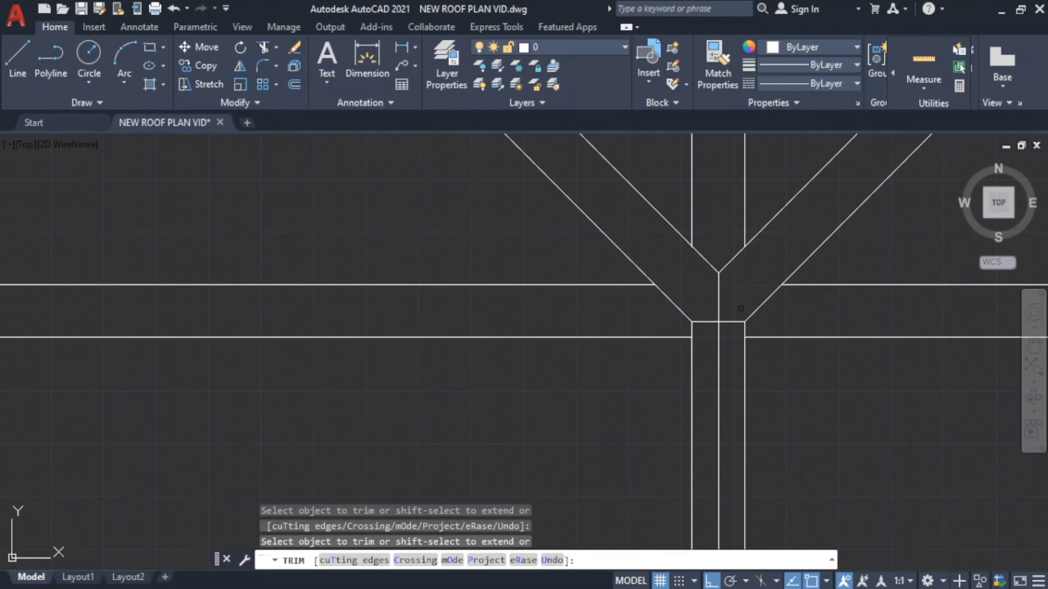
scroll(727, 313, down, 2)
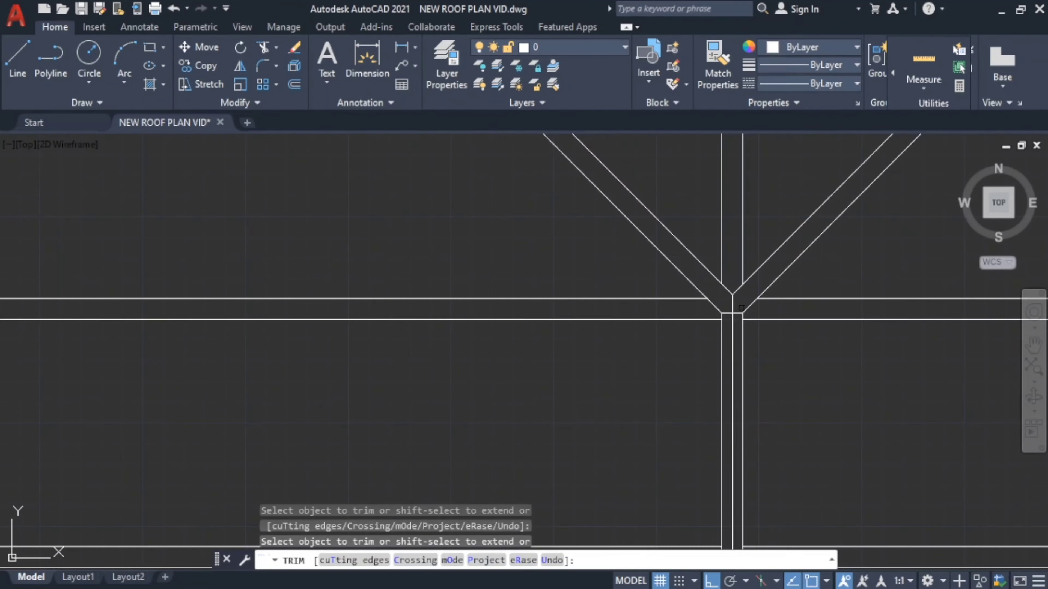
click(733, 377)
scroll(709, 272, down, 5)
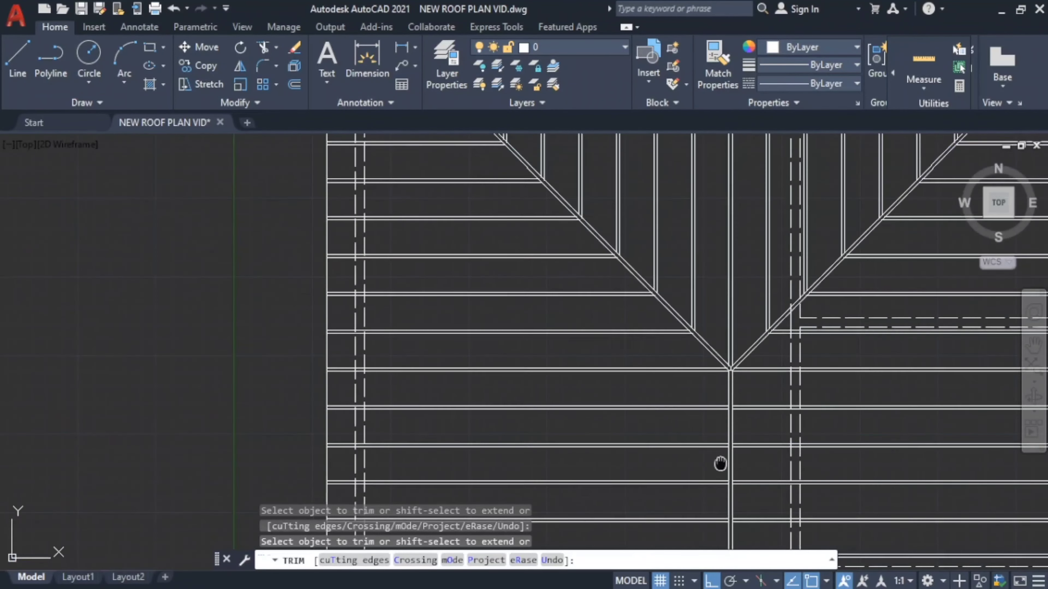
scroll(721, 461, up, 3)
scroll(726, 325, up, 6)
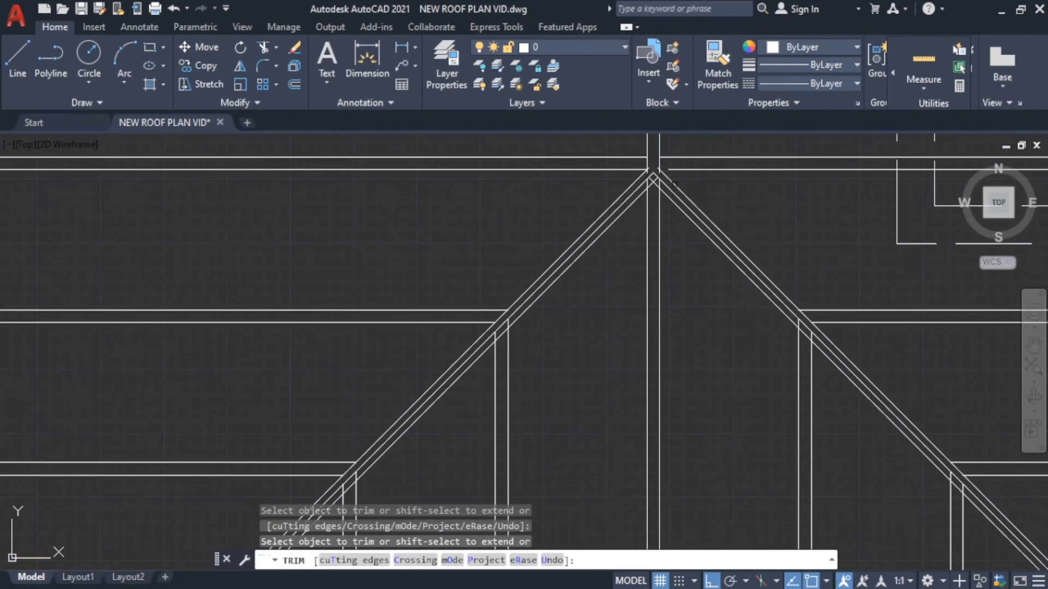
scroll(532, 298, down, 3)
scroll(482, 295, up, 4)
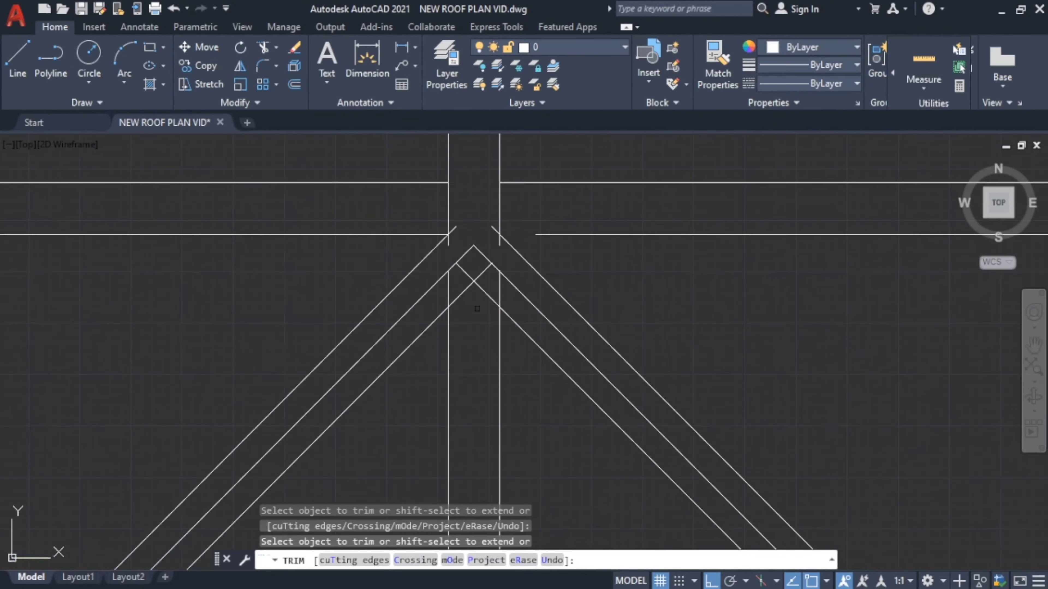
middle_drag(476, 232, 490, 322)
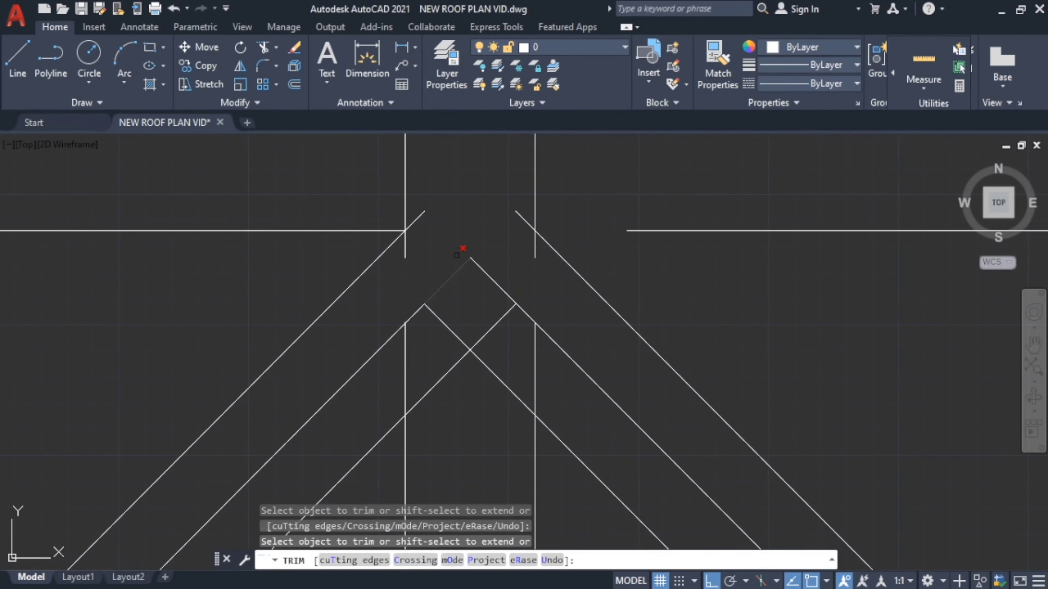
key(Escape)
click(18, 56)
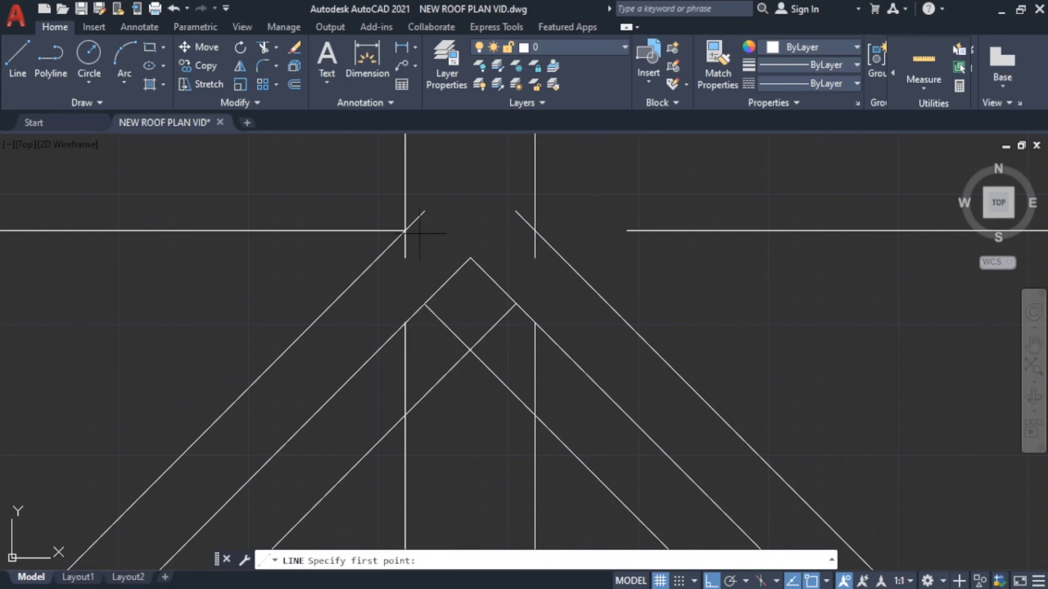
Draw a horizontal helper line across the apex rafter intersections to the diagonal's endpoint.
click(405, 230)
click(535, 230)
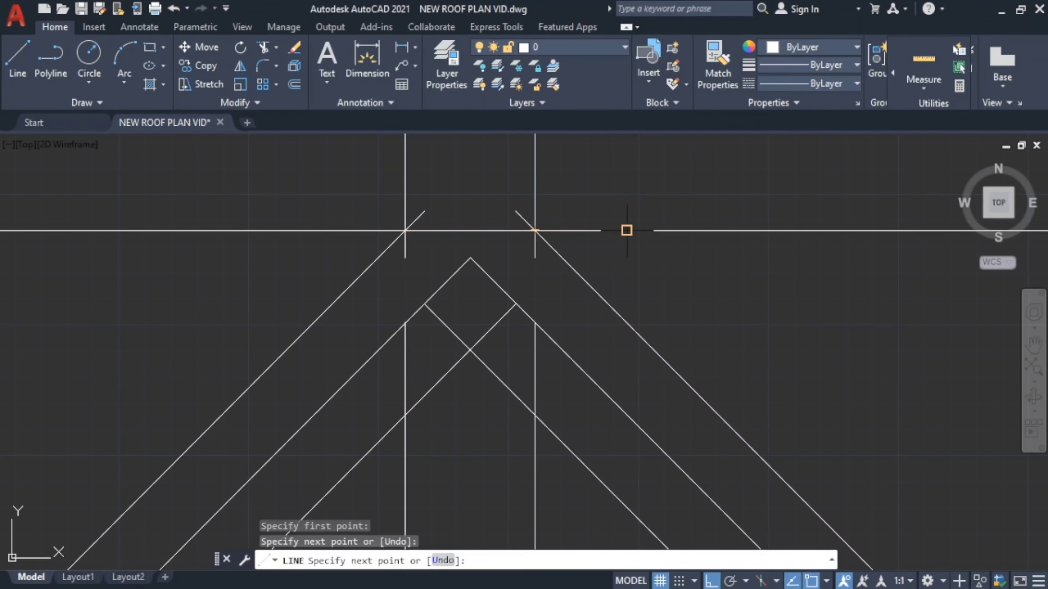
click(626, 230)
scroll(654, 367, down, 10)
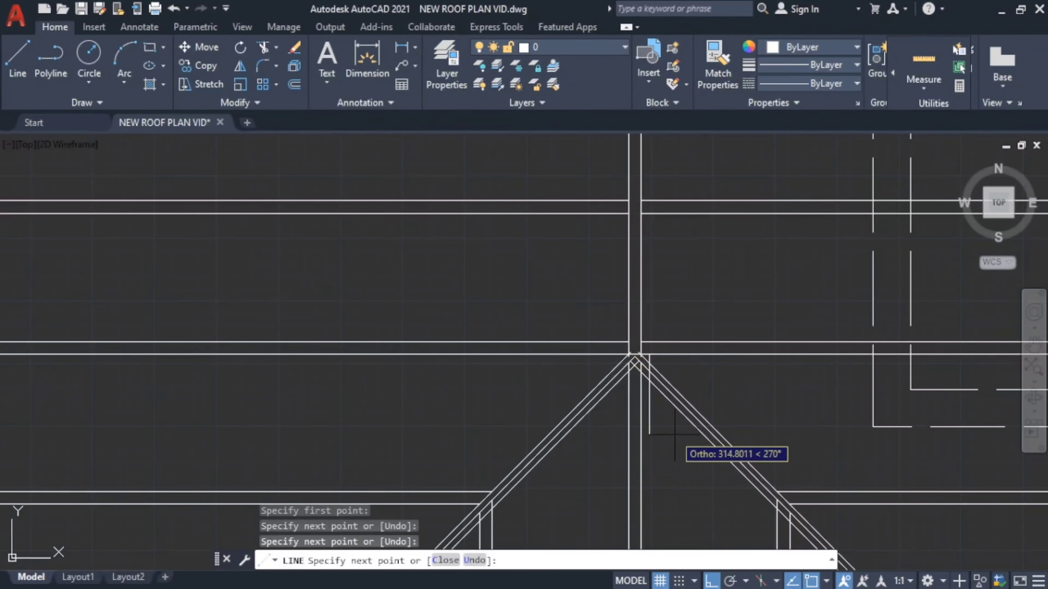
key(Escape)
scroll(648, 384, up, 5)
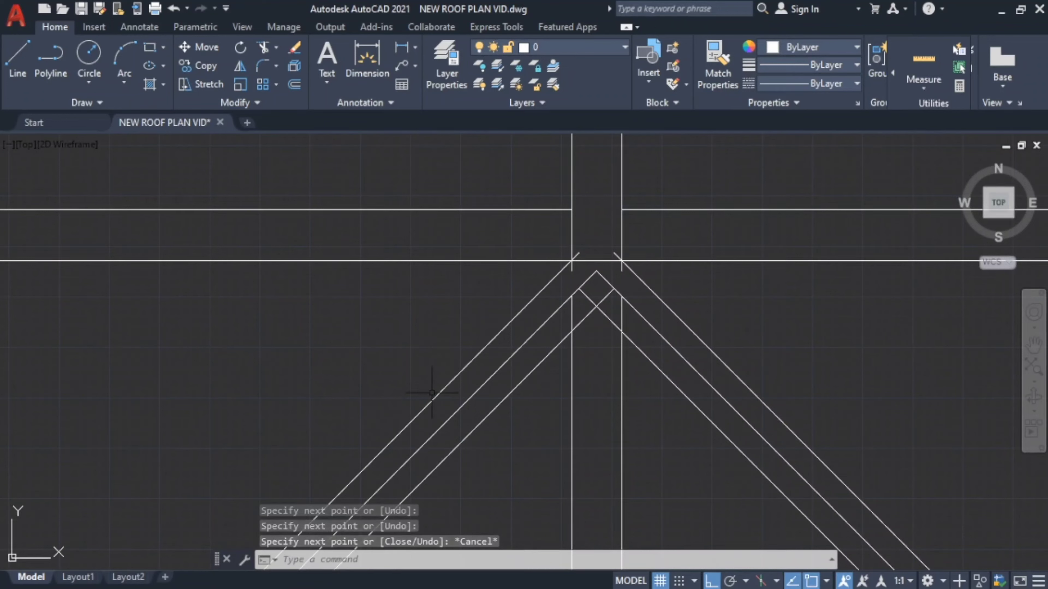
Trim the left and right diagonals' overshoots past the vertical lines.
text(tr)
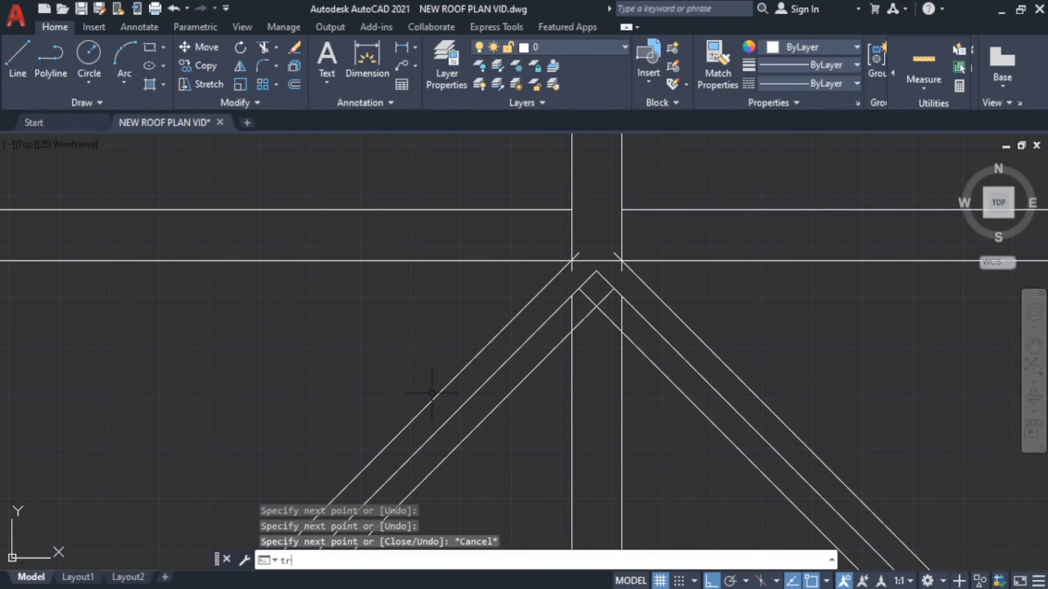
key(Return)
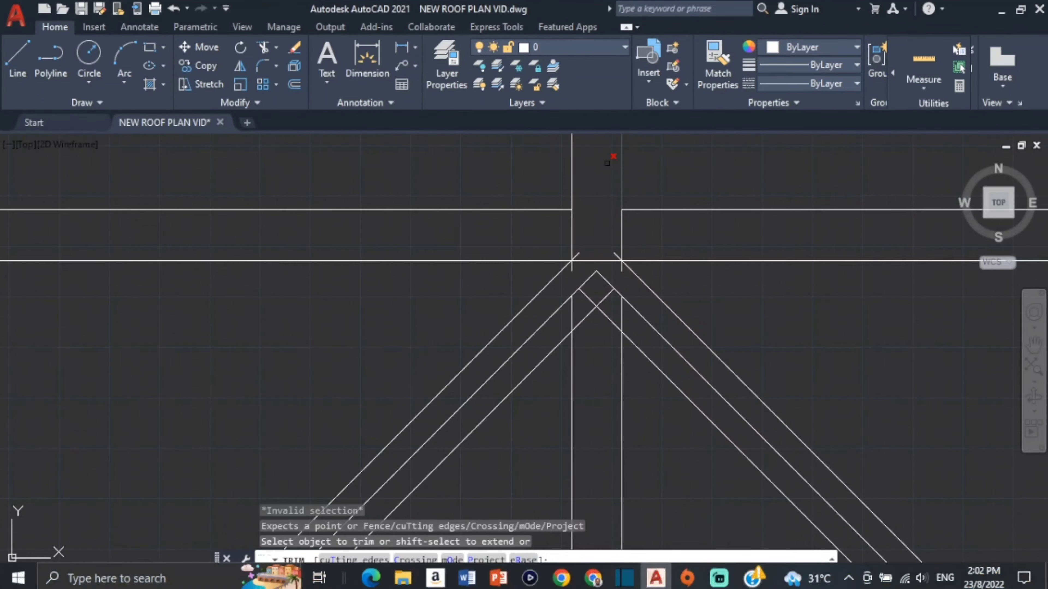
click(576, 254)
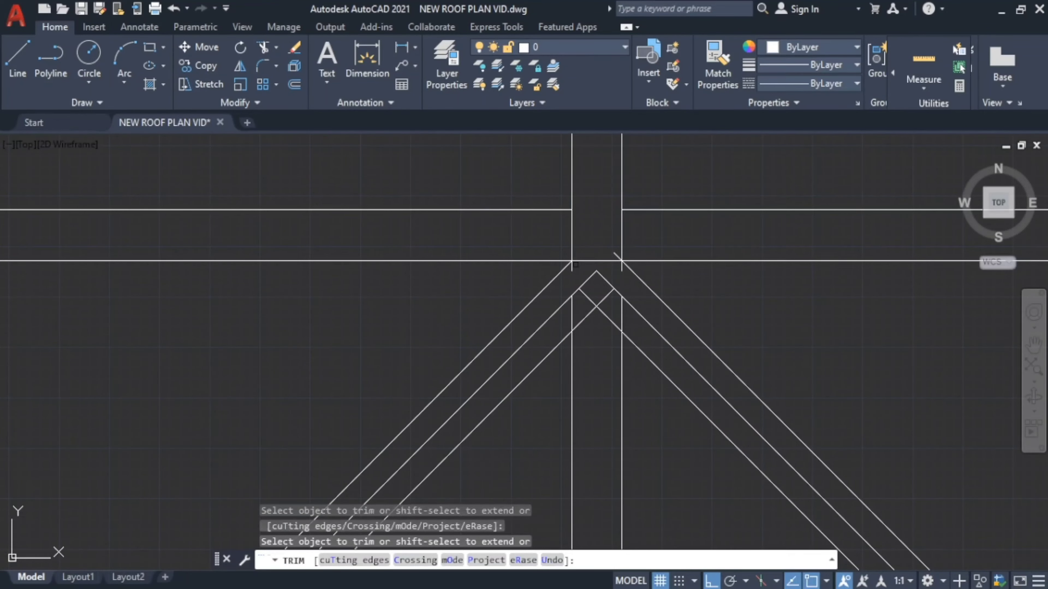
scroll(573, 262, up, 2)
click(637, 248)
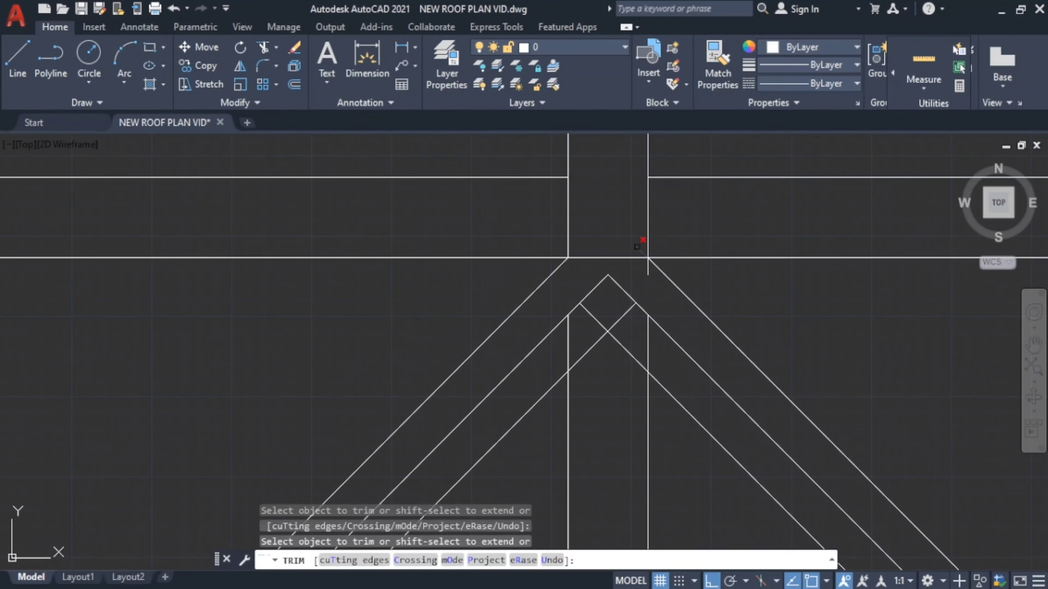
drag(650, 272, 645, 270)
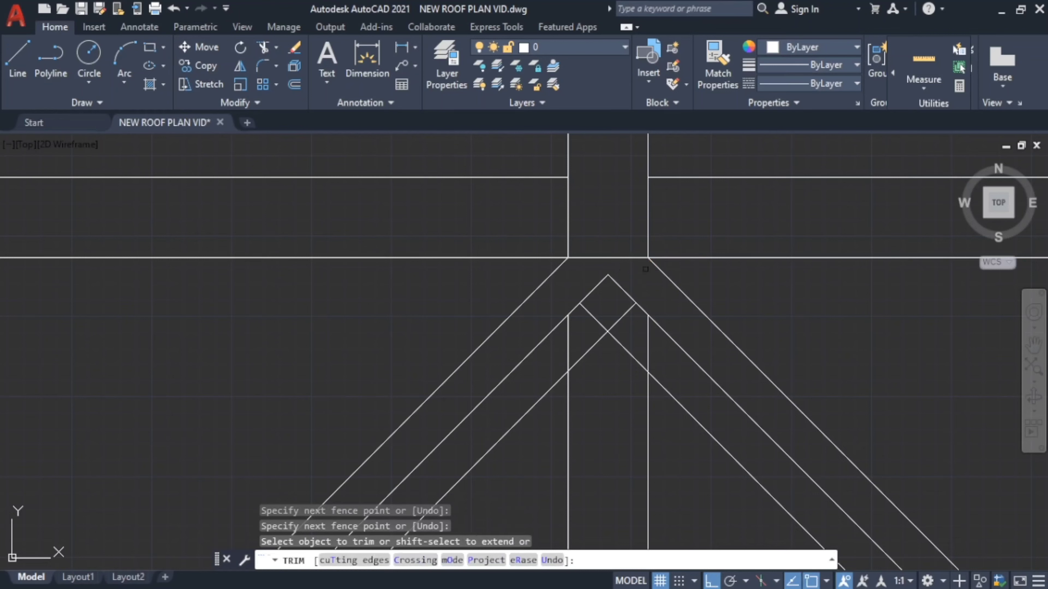
key(Escape)
Draw a vertical helper line through the hip apex down to the diagonals' intersection.
click(25, 62)
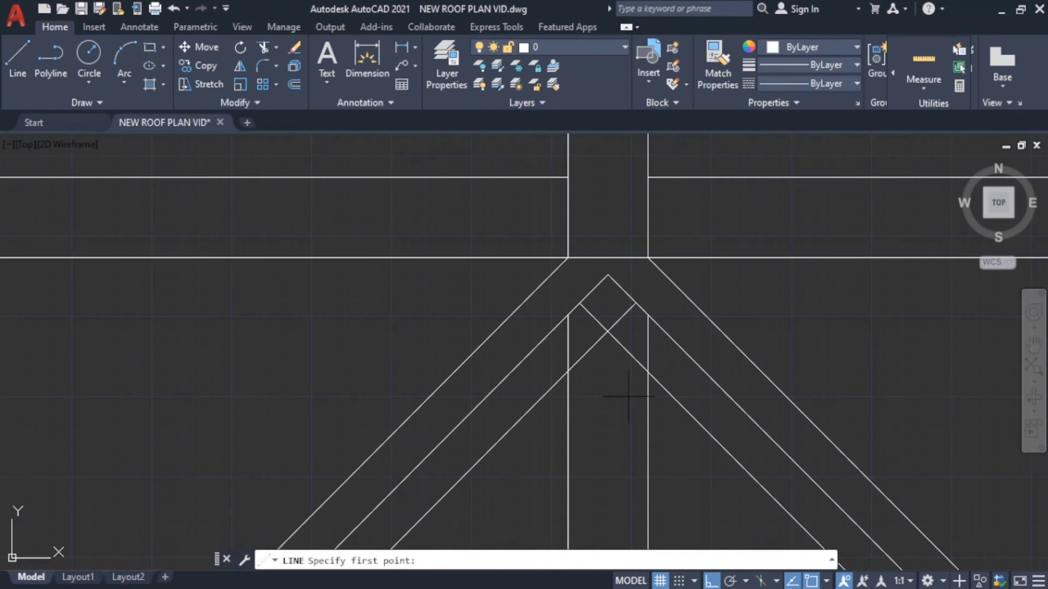
click(607, 275)
click(607, 258)
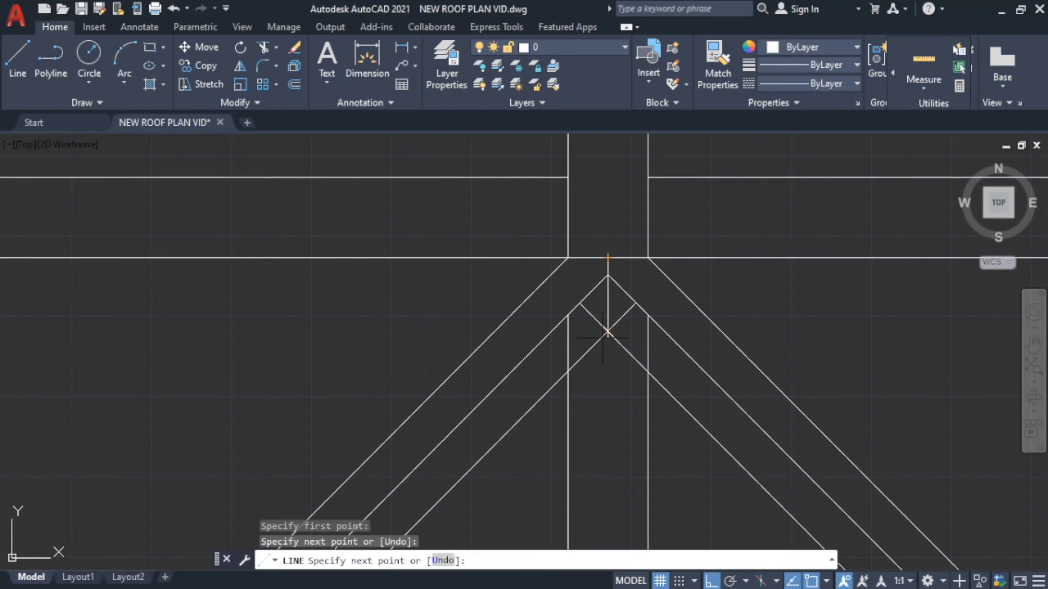
click(607, 331)
key(Escape)
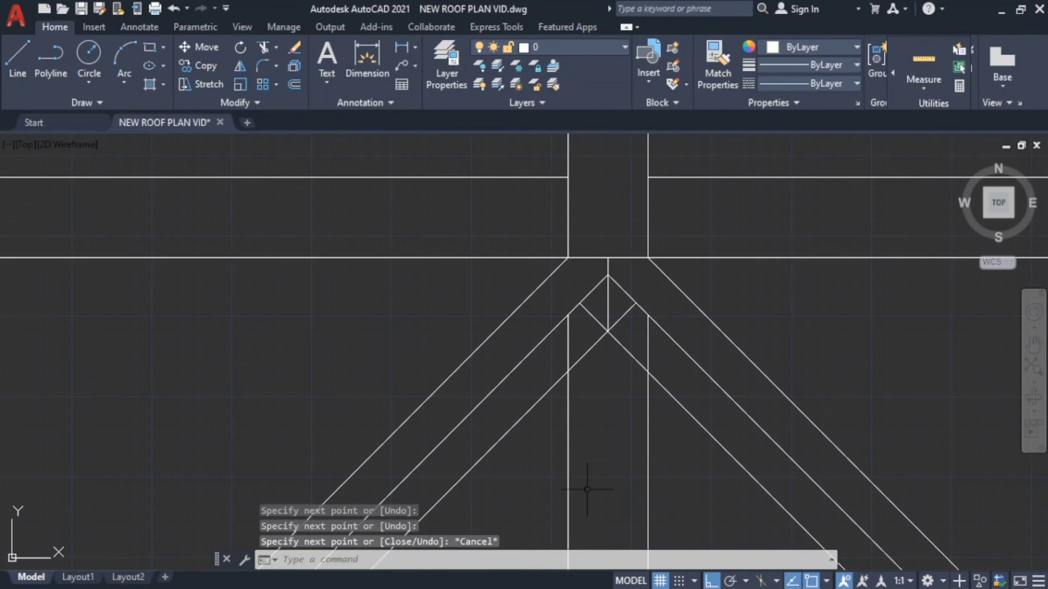
Trim the two short diagonal segments on either side of the lower apex.
text(tr)
key(Return)
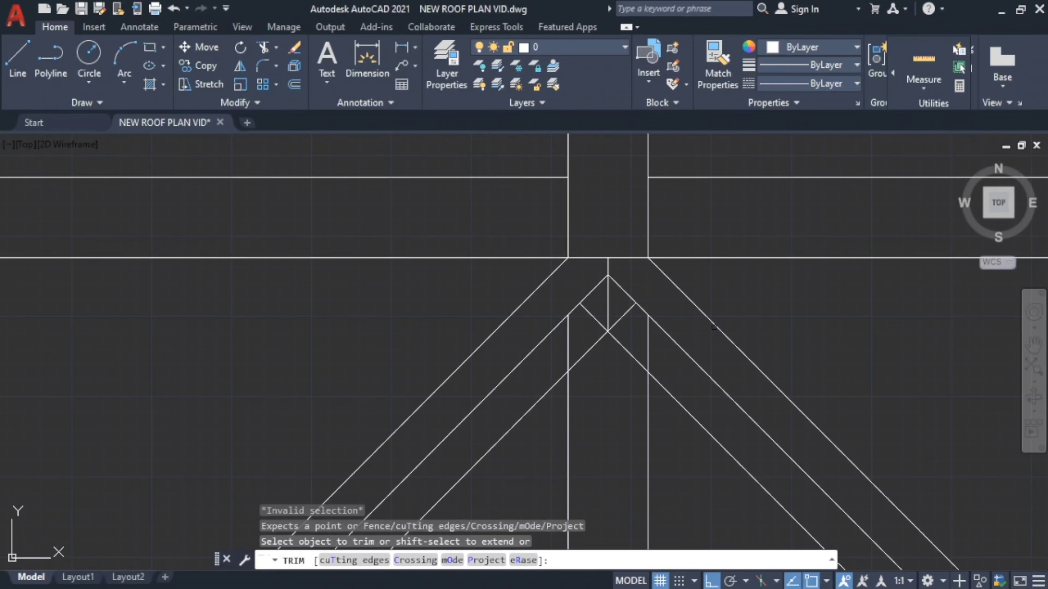
click(590, 314)
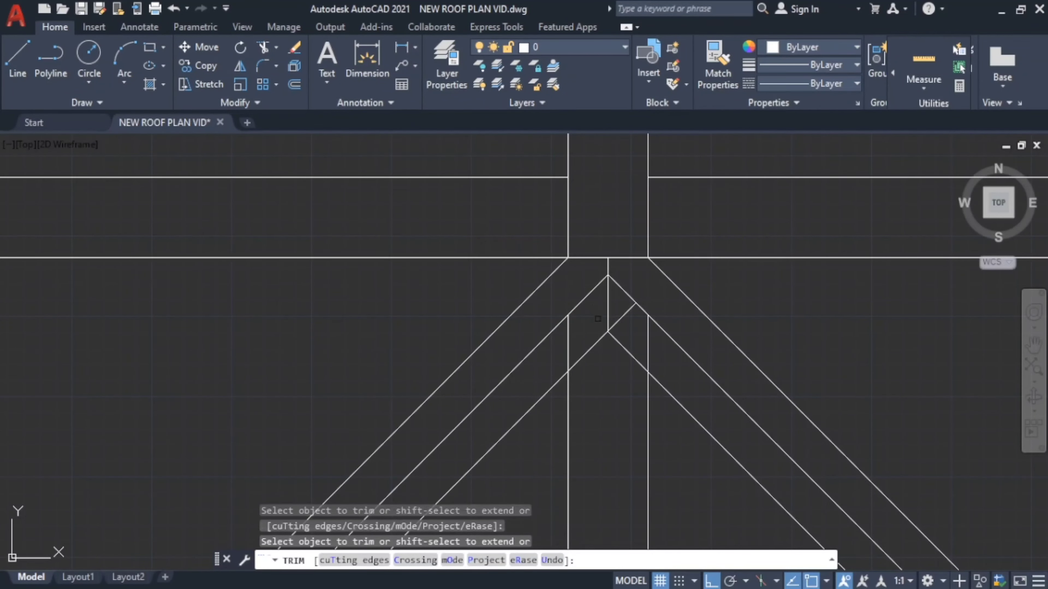
click(624, 312)
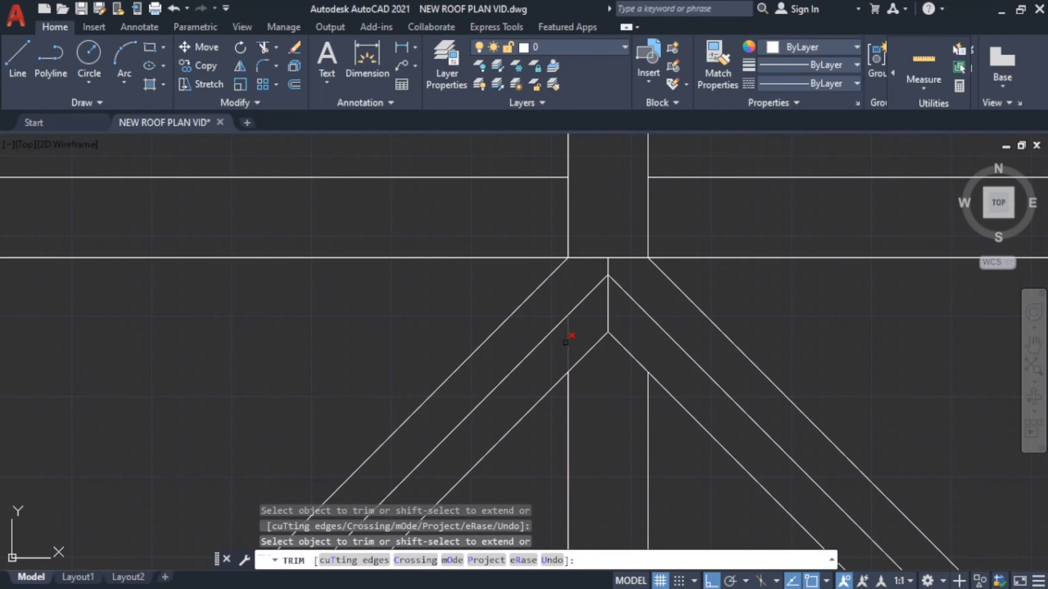
key(Escape)
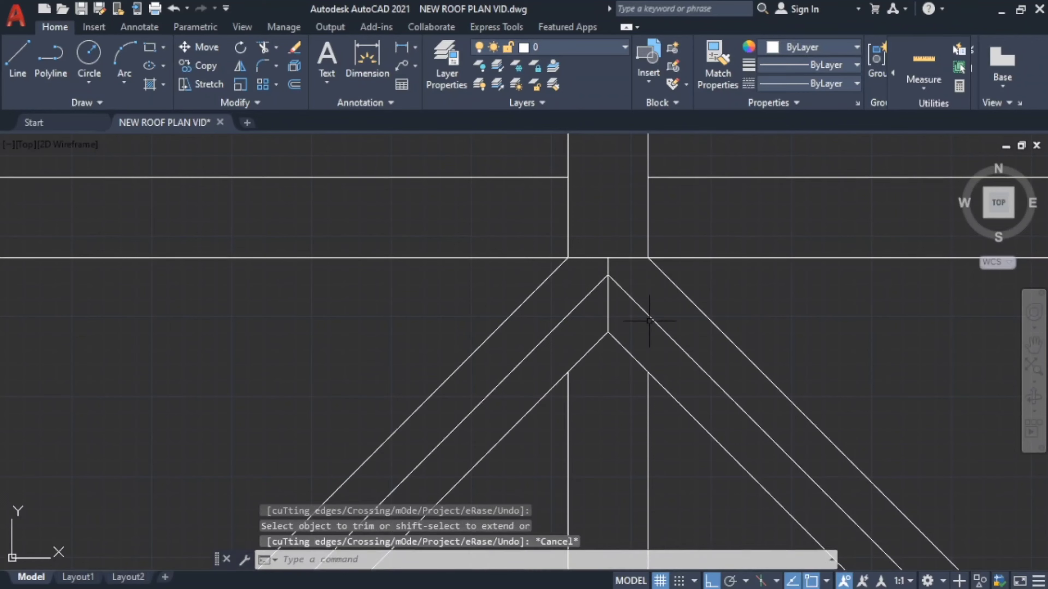
Erase the two leftover diagonals running from the apex.
click(628, 296)
click(581, 297)
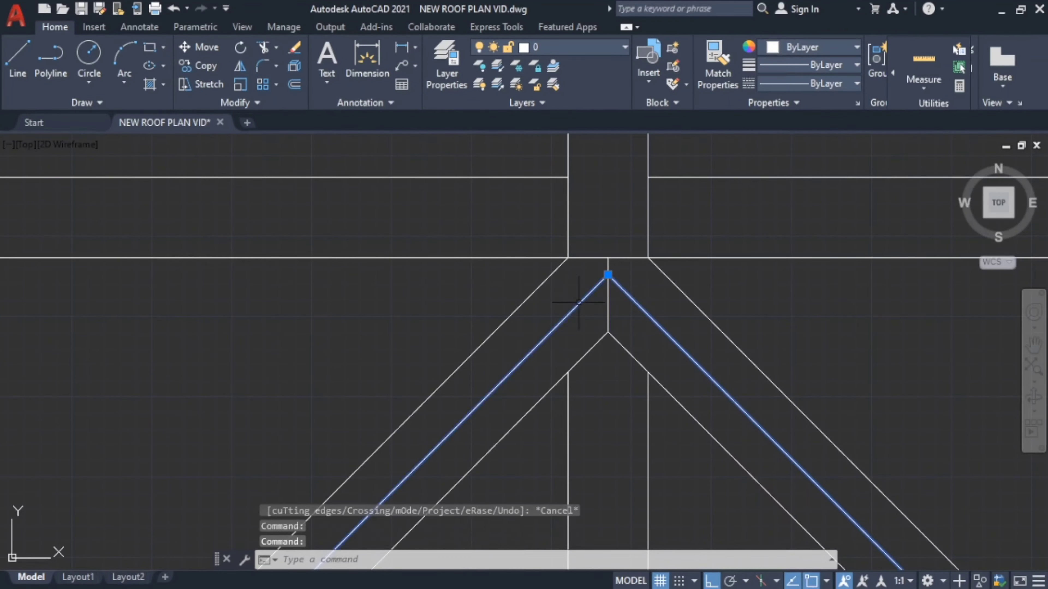
key(Delete)
scroll(590, 311, down, 3)
Trim two rafter stubs overshooting the upper-left hip line so they end at the hip.
scroll(617, 382, down, 8)
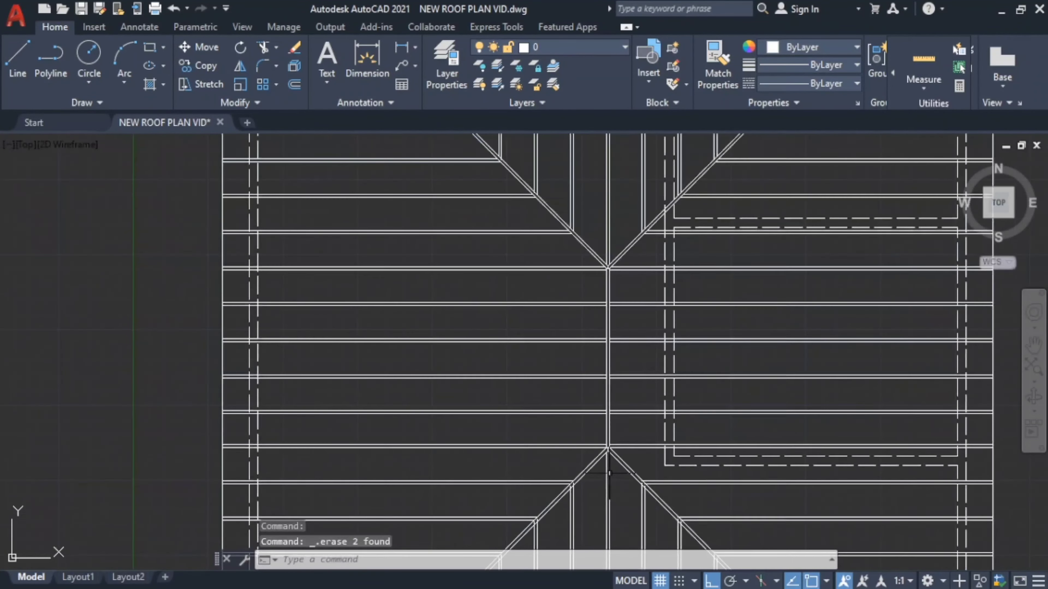
scroll(587, 453, up, 4)
middle_drag(587, 454, 682, 149)
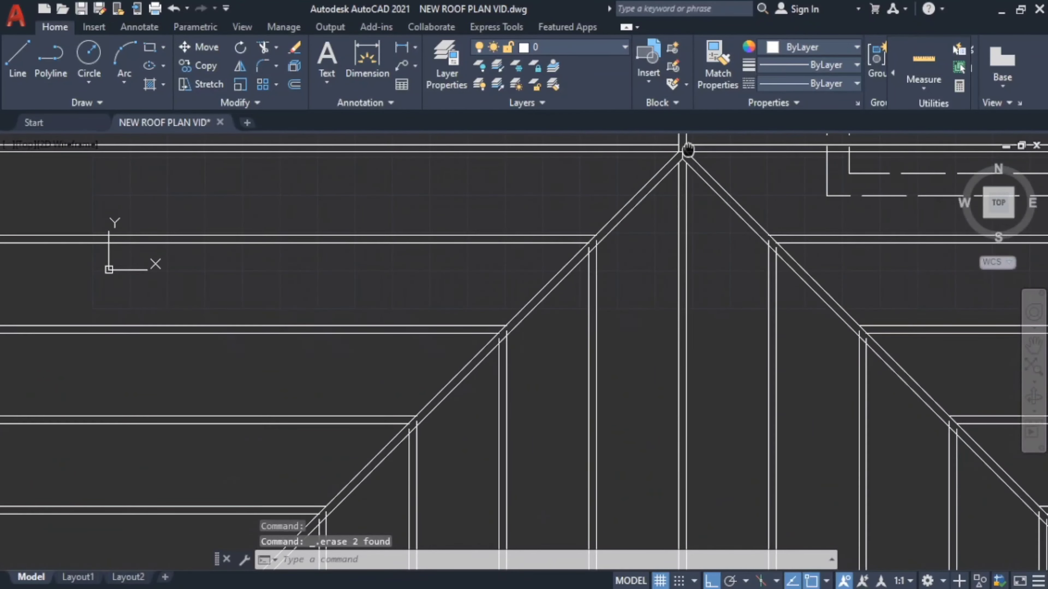
text(tr)
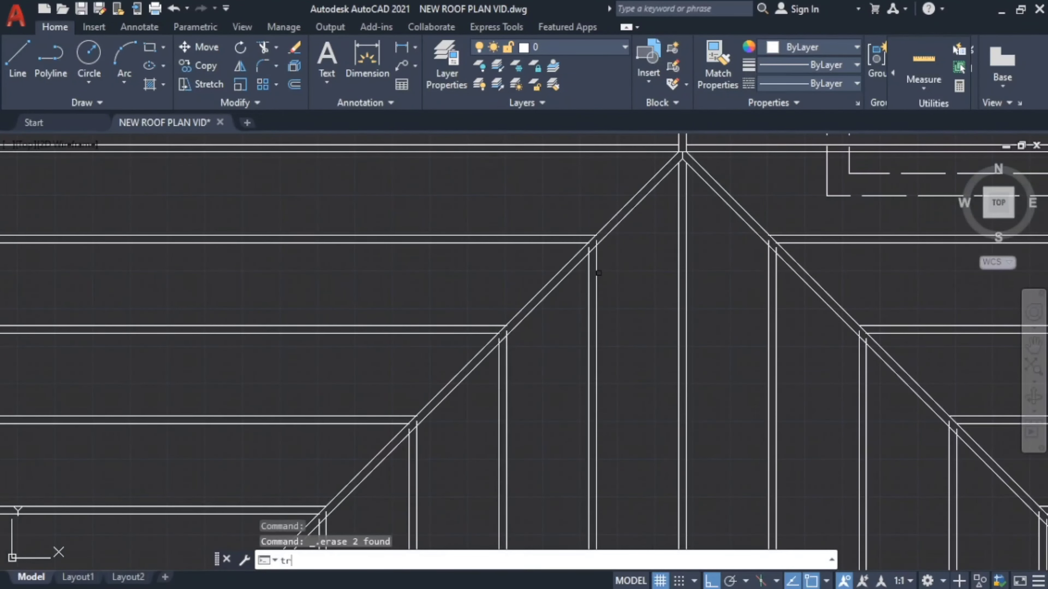
key(Return)
scroll(594, 272, up, 4)
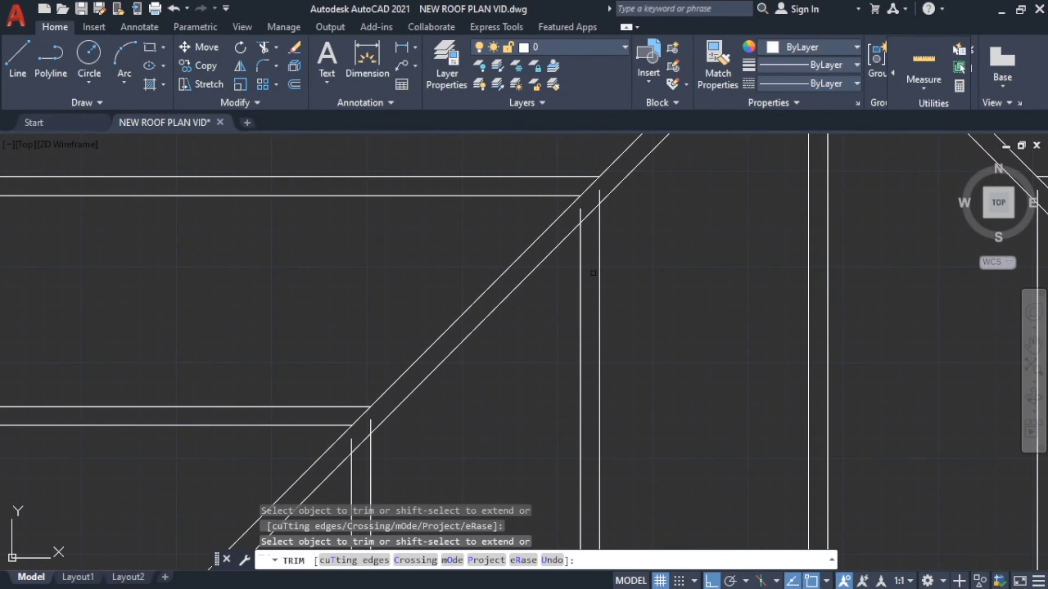
click(596, 197)
scroll(439, 297, up, 3)
middle_drag(550, 337, 574, 314)
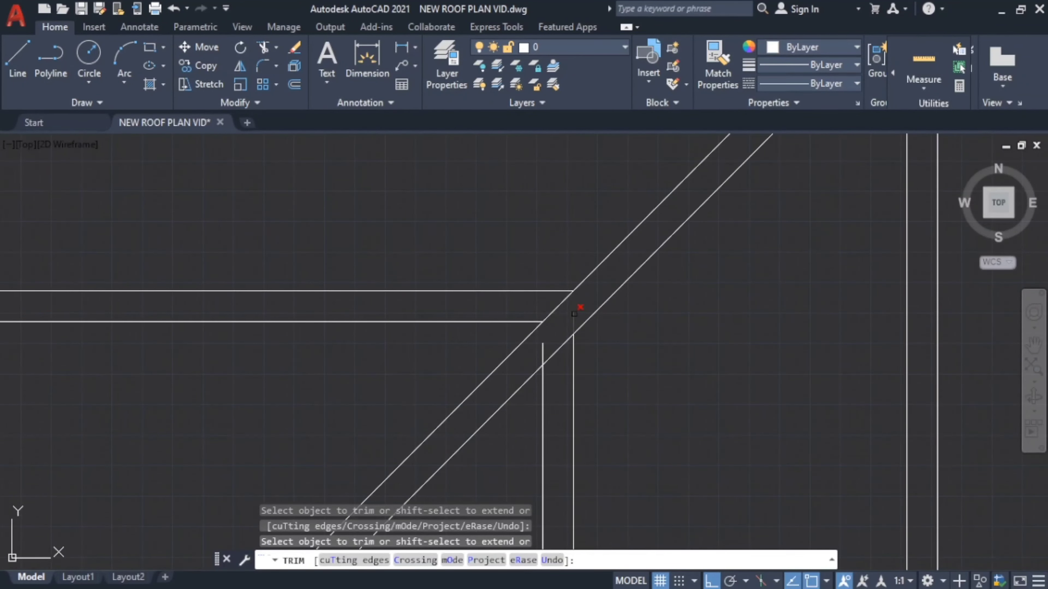
scroll(542, 349, down, 3)
scroll(536, 351, up, 3)
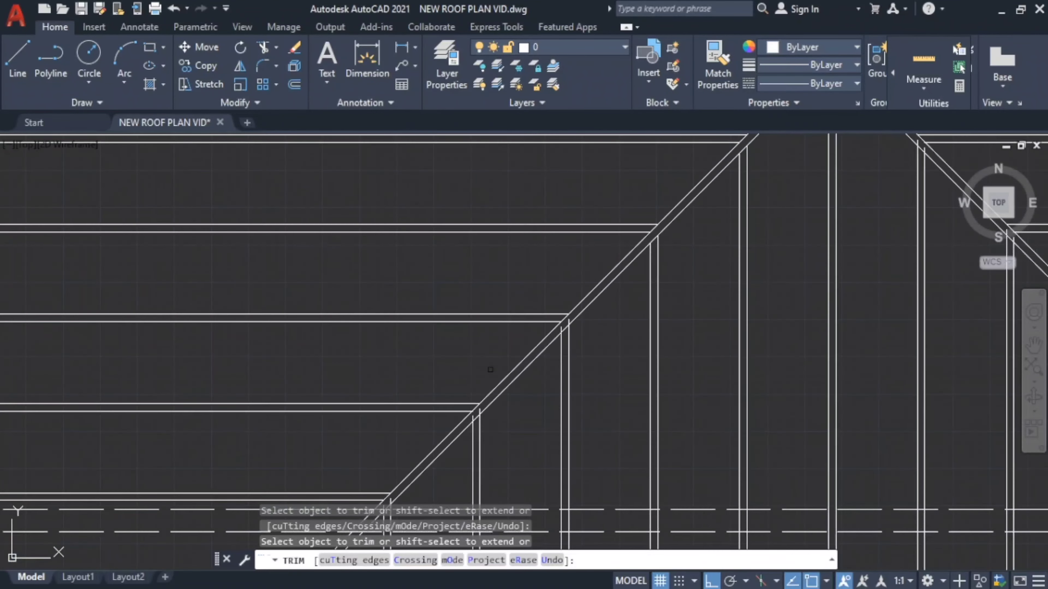
scroll(610, 298, up, 1)
click(631, 281)
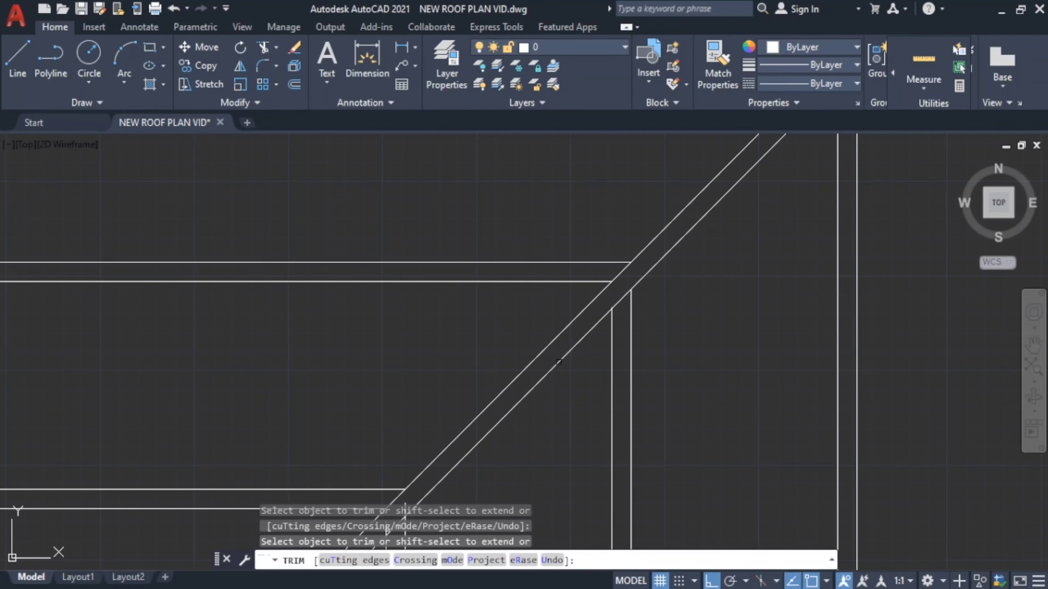
Fence-trim the first rafter end that overshoots the hip diagonal.
scroll(558, 361, down, 5)
middle_drag(480, 428, 779, 241)
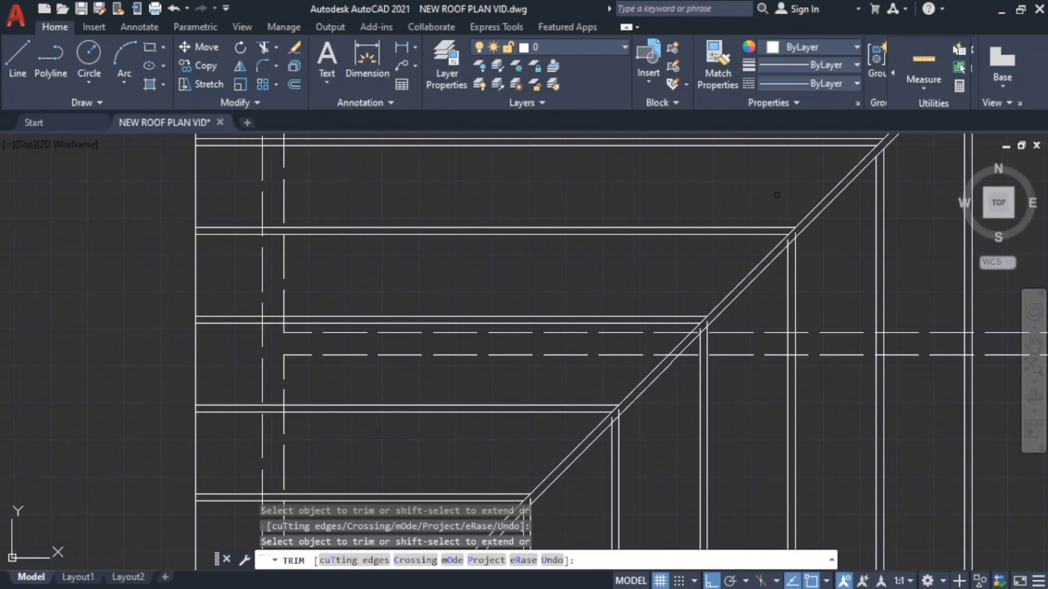
scroll(776, 195, up, 4)
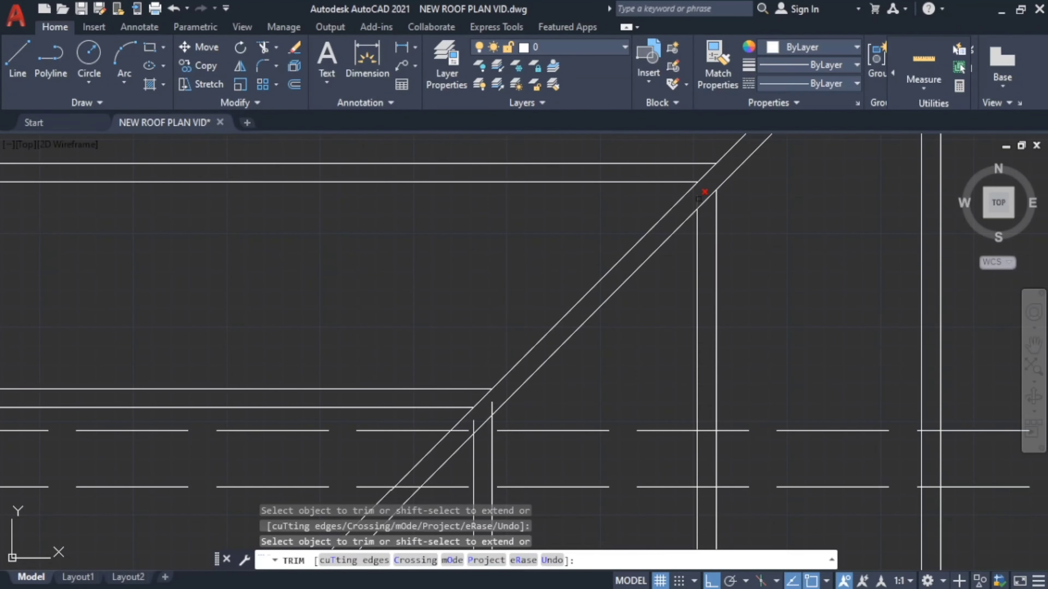
scroll(618, 204, down, 2)
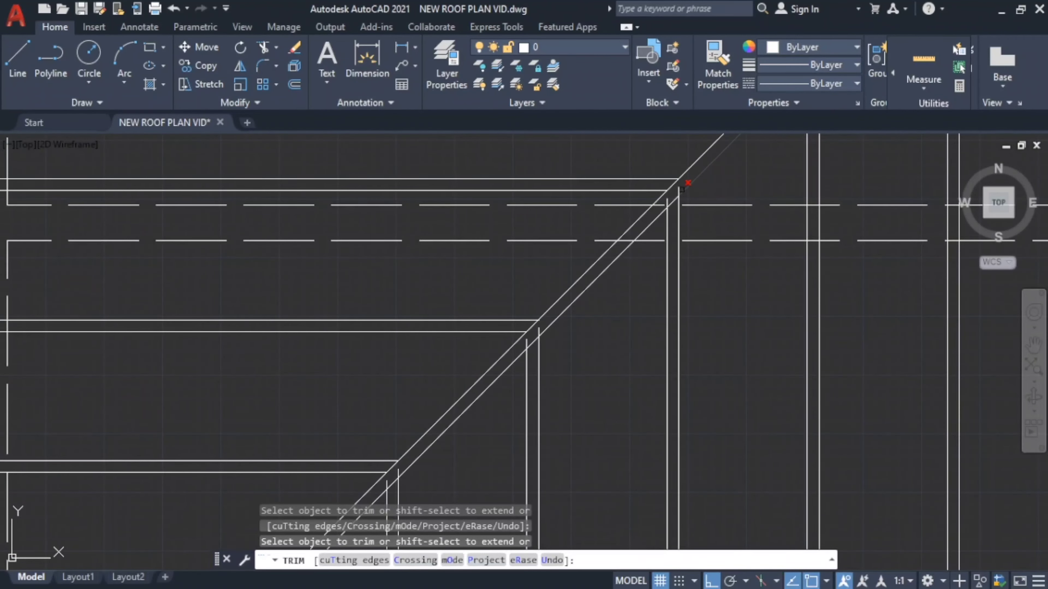
scroll(677, 190, up, 4)
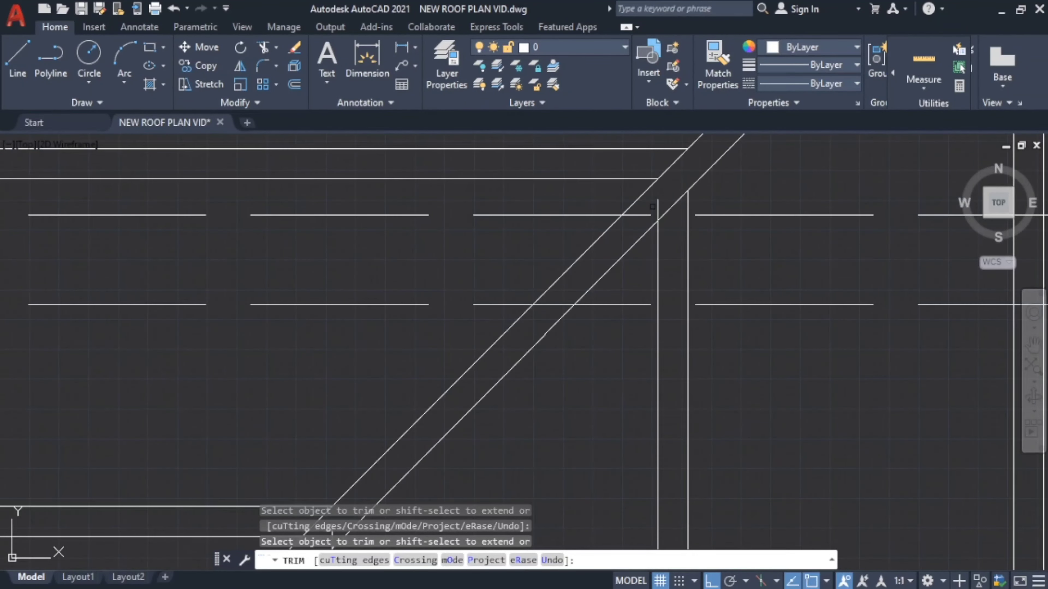
scroll(659, 209, down, 3)
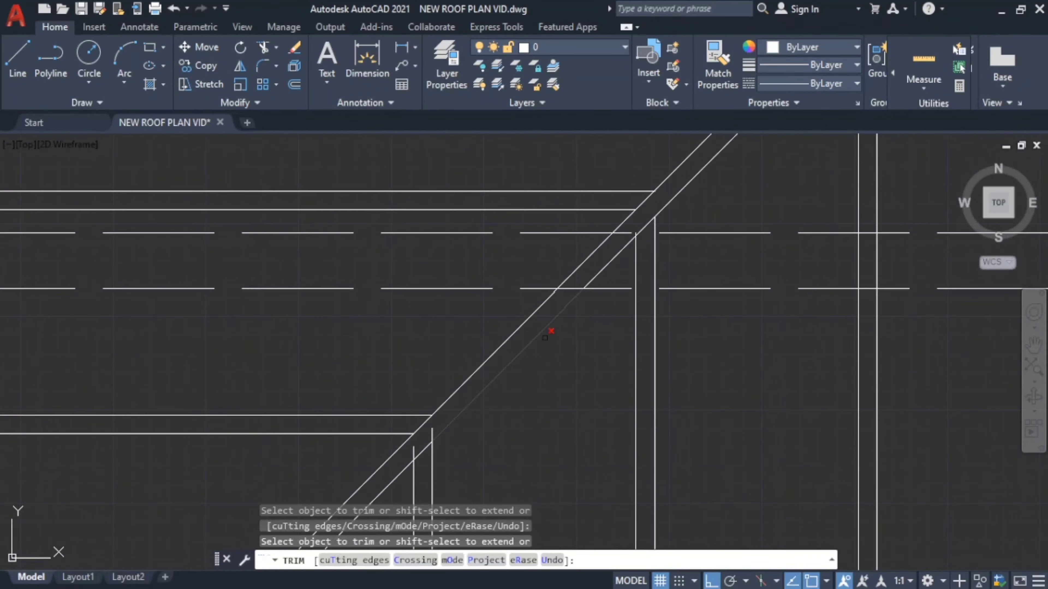
middle_drag(550, 330, 557, 269)
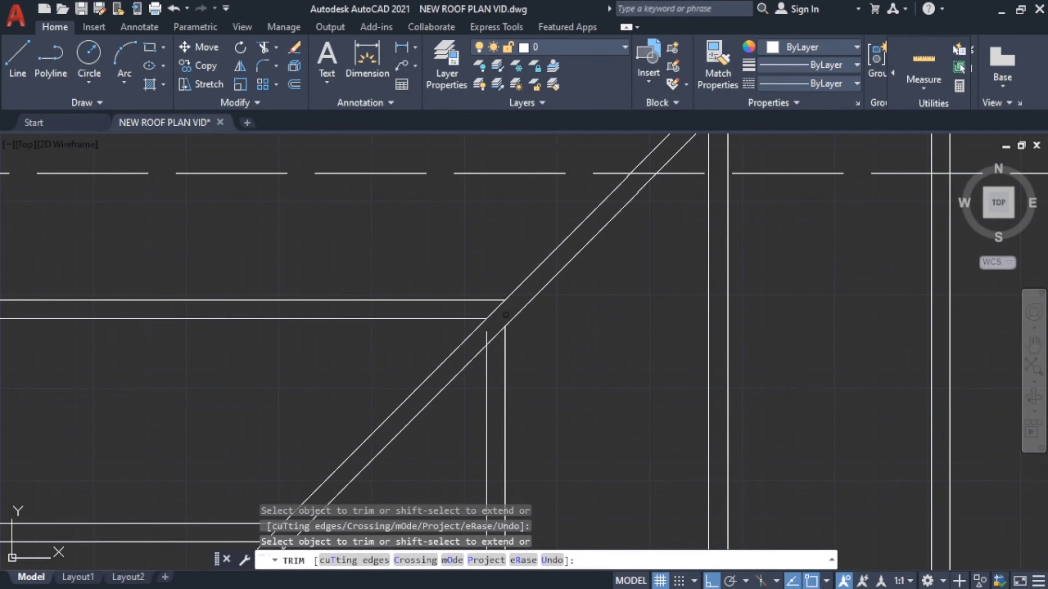
scroll(445, 330, down, 2)
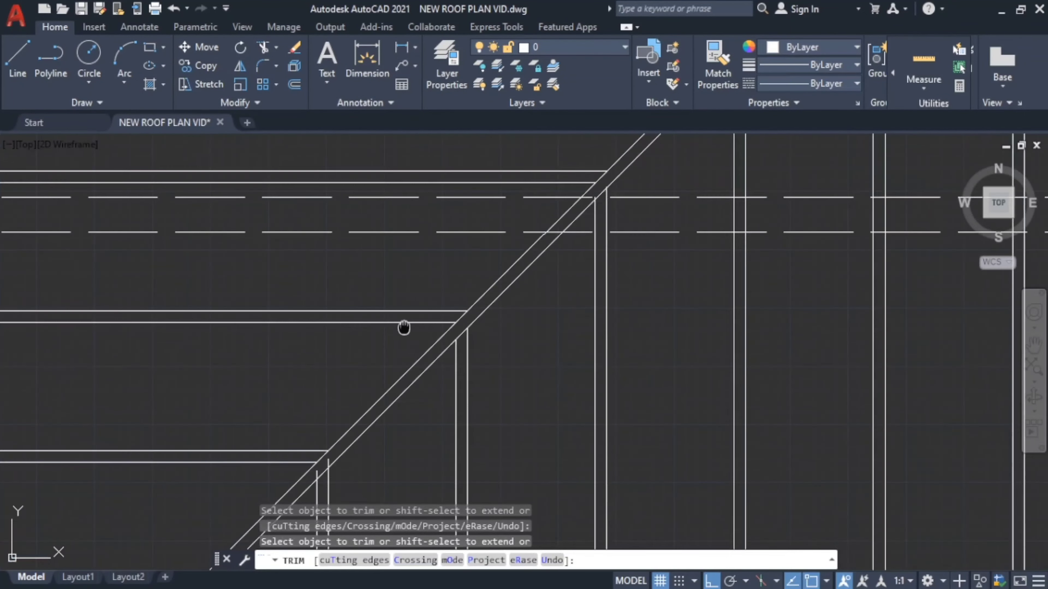
middle_drag(402, 325, 569, 303)
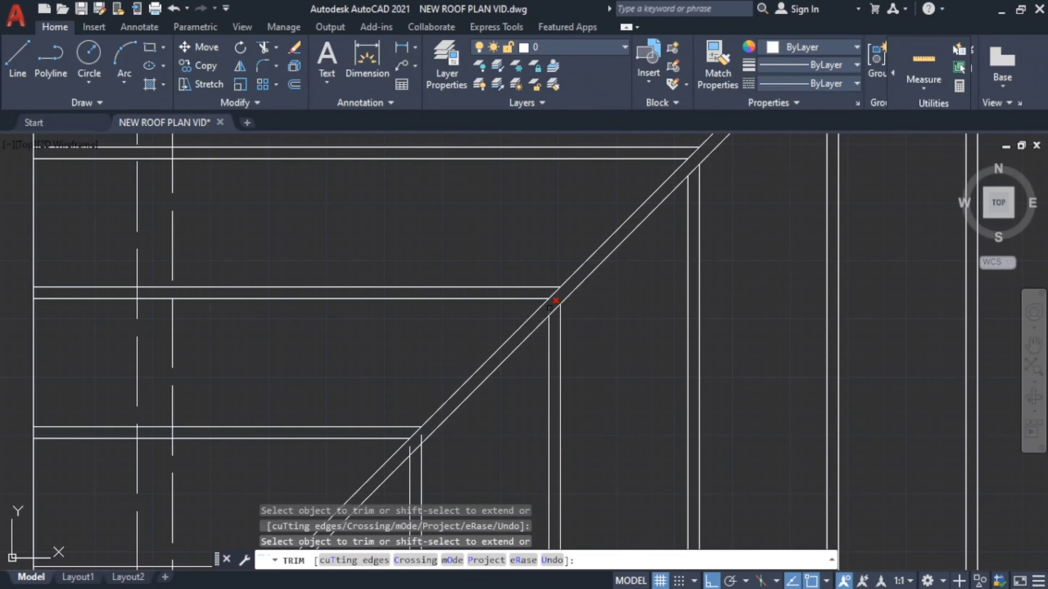
scroll(461, 358, down, 2)
scroll(536, 269, up, 2)
middle_drag(540, 268, 506, 301)
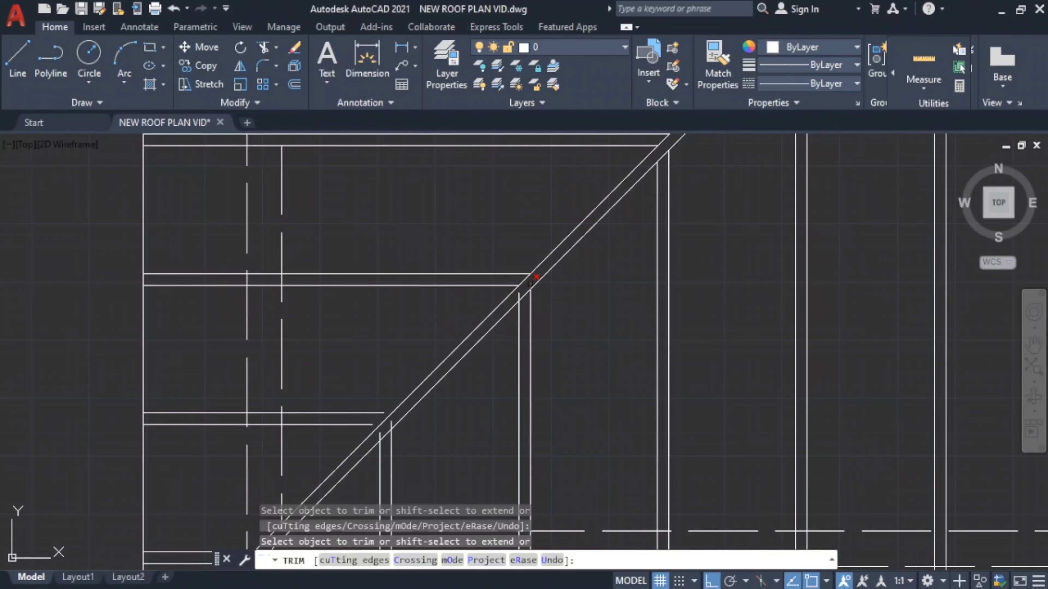
scroll(363, 337, down, 1)
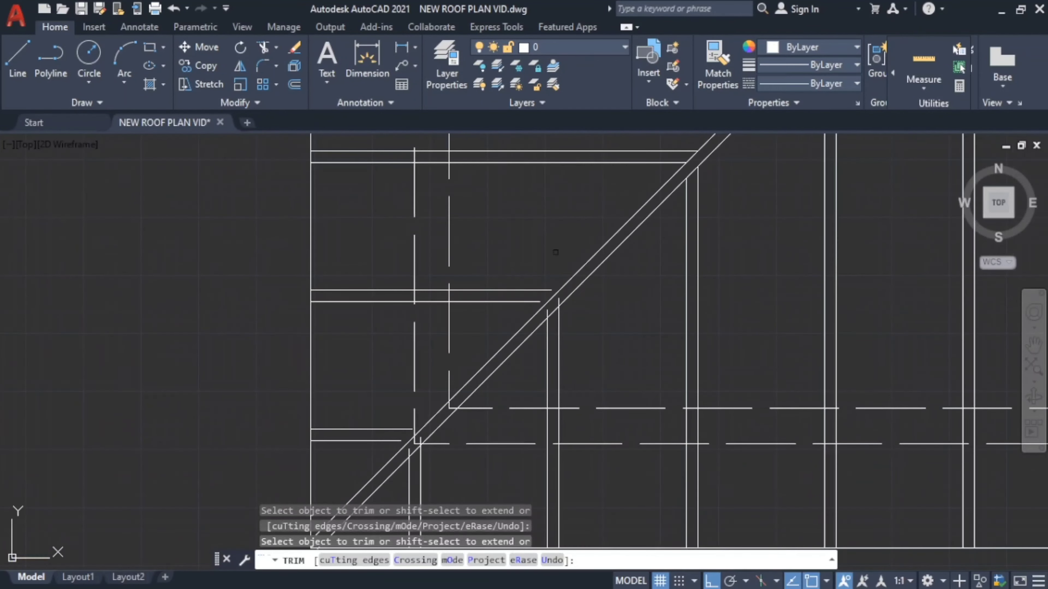
scroll(553, 301, up, 3)
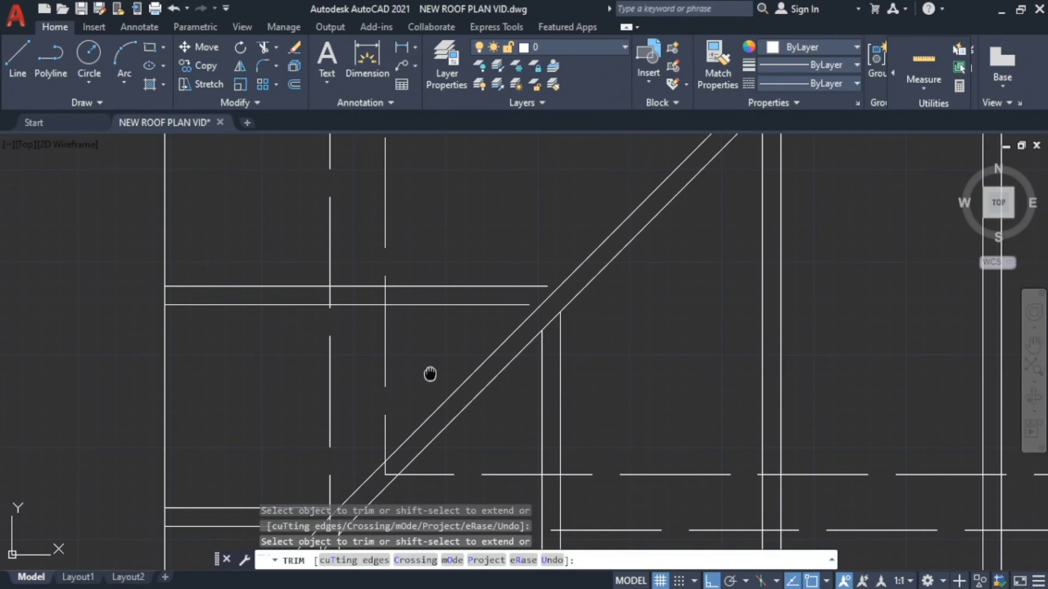
scroll(430, 375, up, 2)
scroll(558, 245, up, 1)
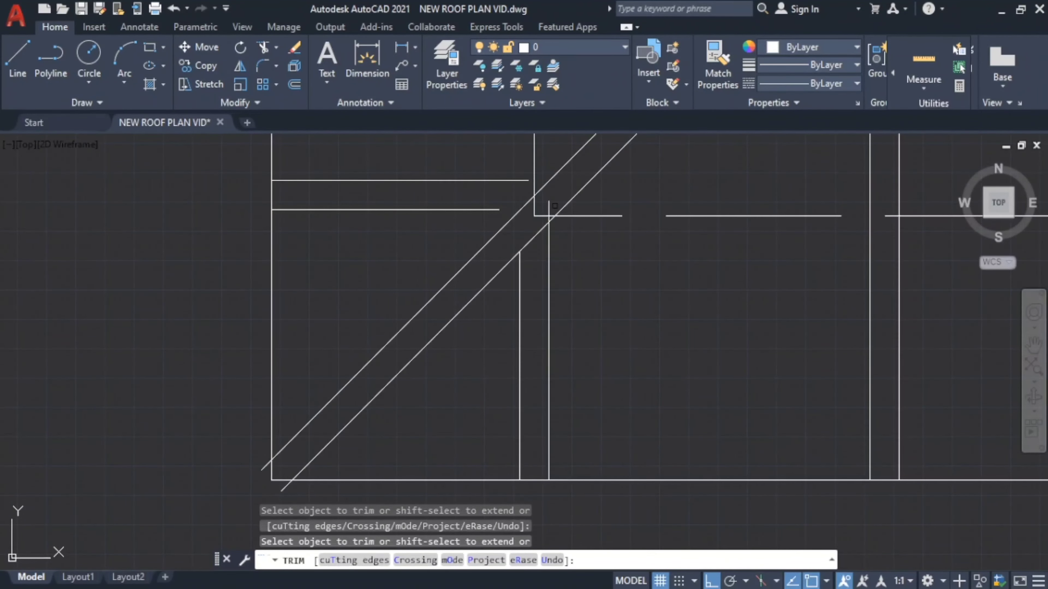
scroll(546, 204, up, 2)
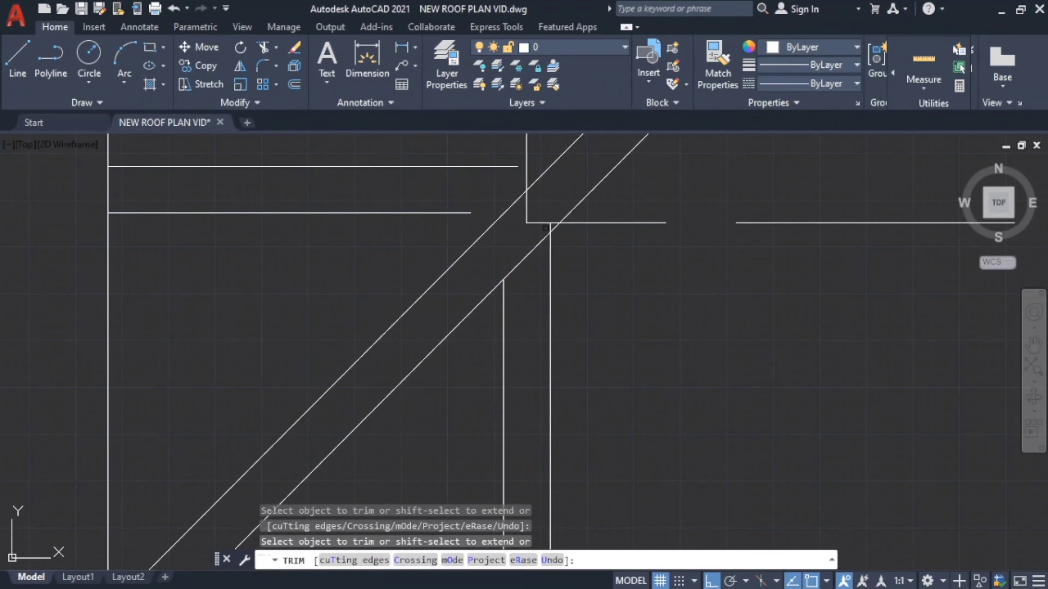
scroll(619, 227, down, 4)
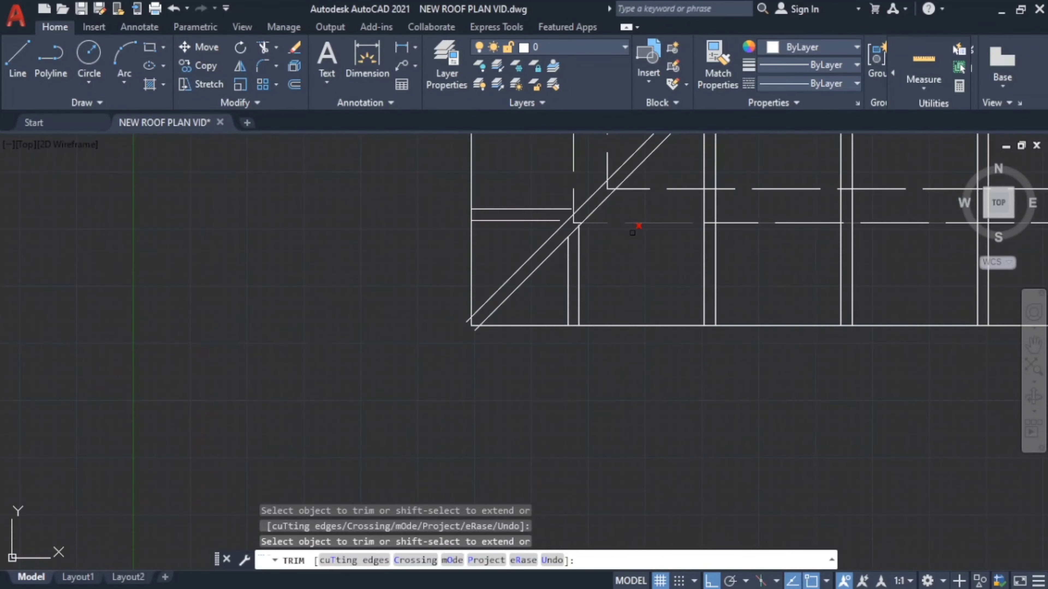
scroll(185, 344, up, 2)
scroll(386, 301, up, 3)
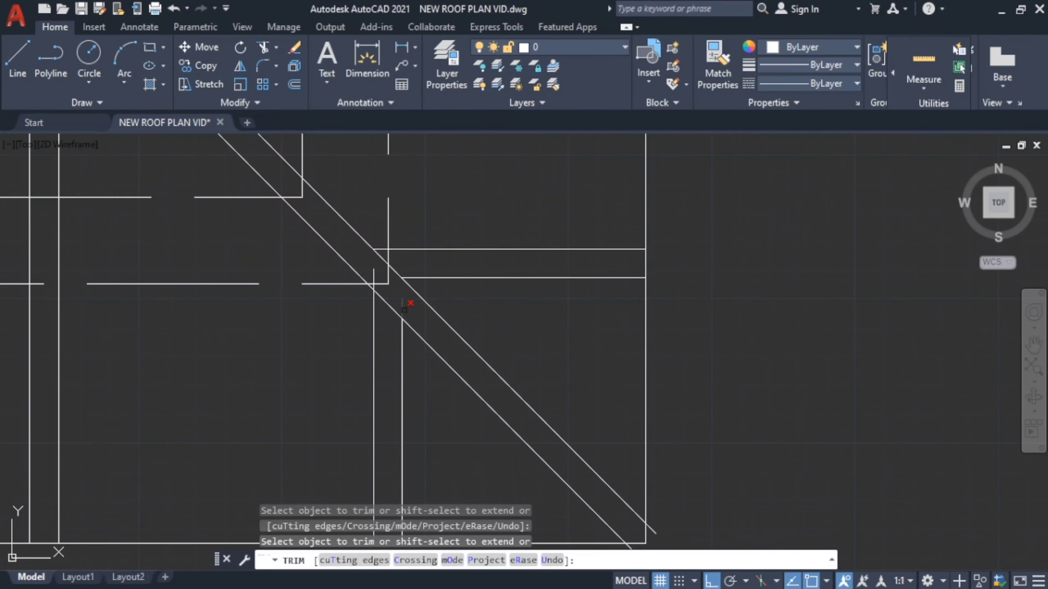
scroll(395, 293, up, 3)
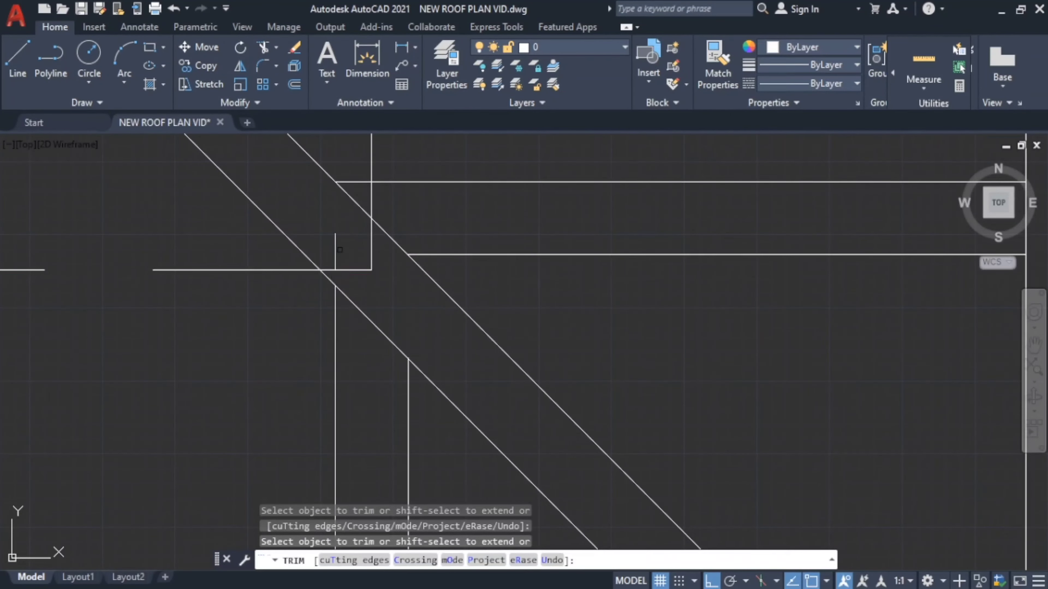
double_click(339, 250)
key(Return)
click(336, 248)
click(334, 252)
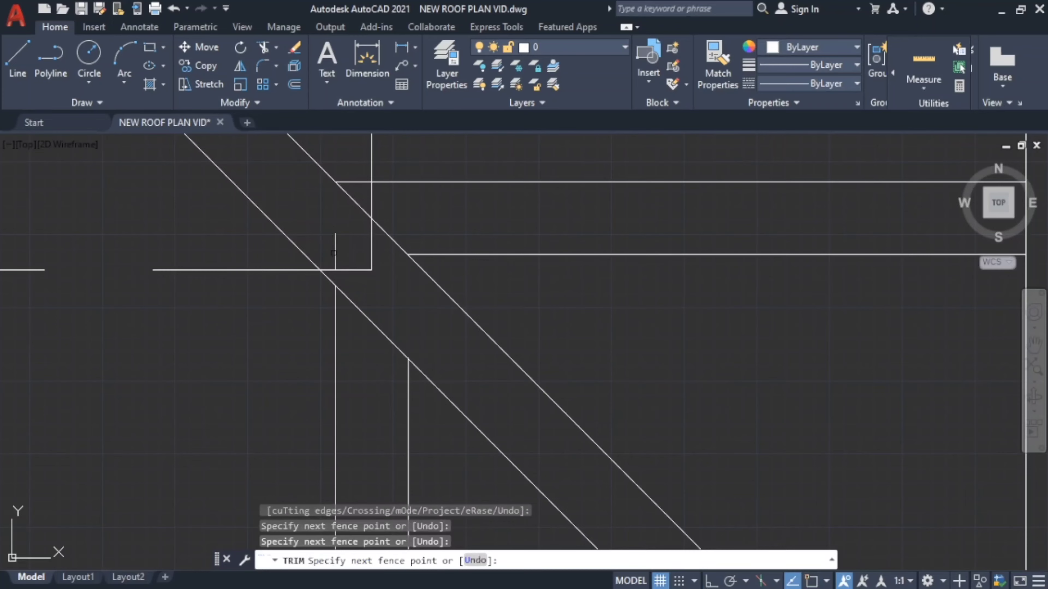
key(Return)
Trim the three short rafter stubs that poke past the hip lines.
scroll(363, 289, down, 5)
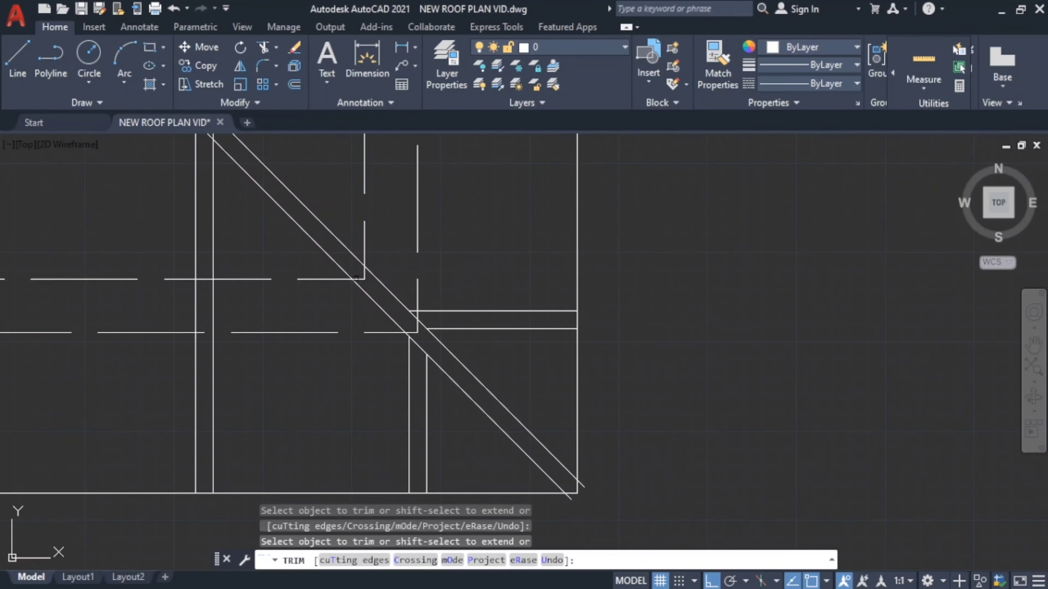
scroll(385, 338, up, 4)
click(385, 321)
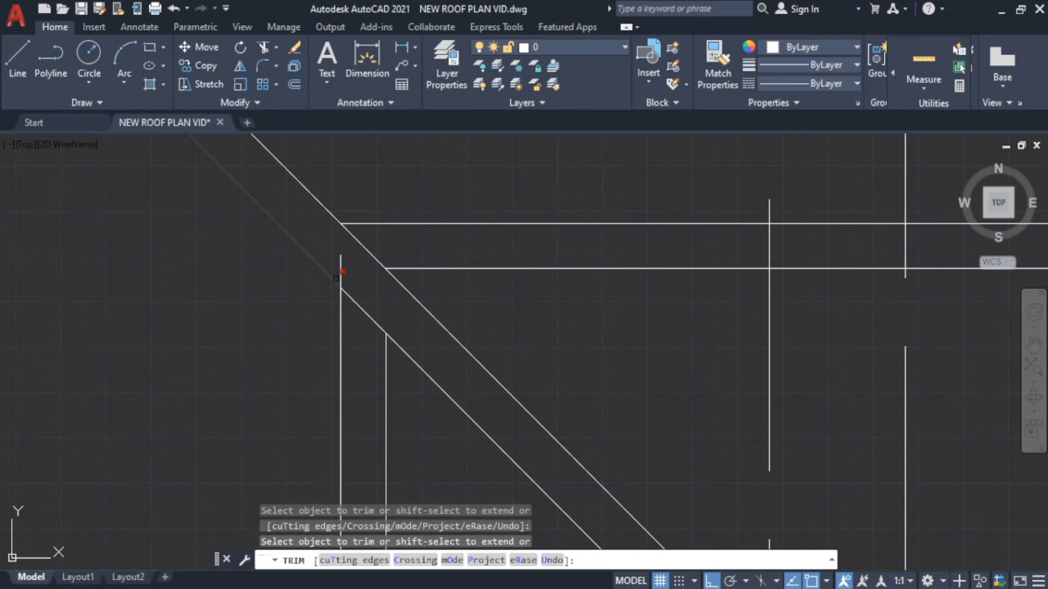
click(341, 269)
scroll(174, 269, down, 5)
scroll(174, 269, up, 4)
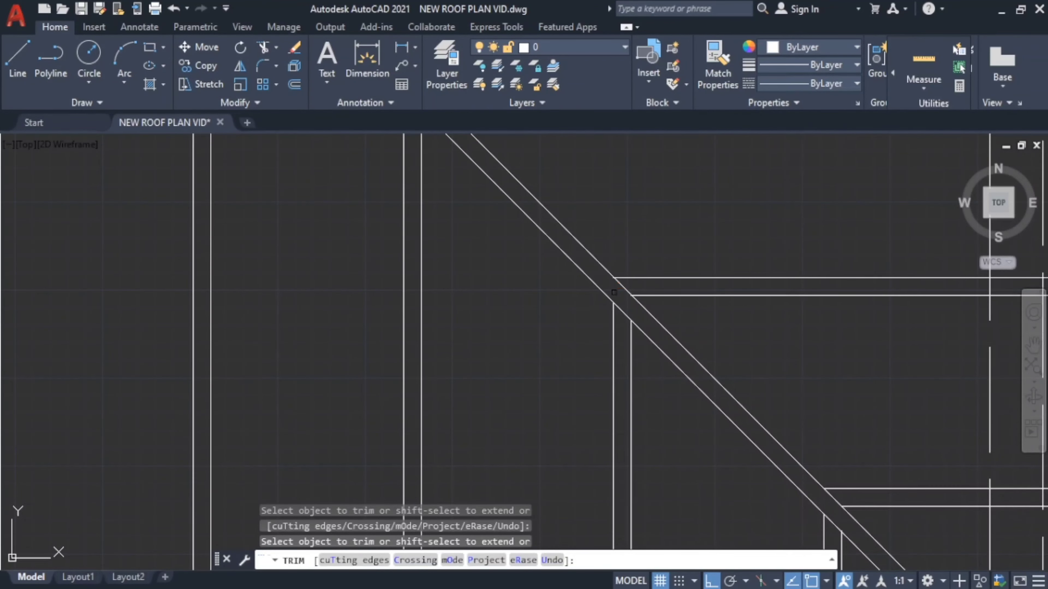
scroll(578, 285, down, 2)
scroll(570, 293, up, 4)
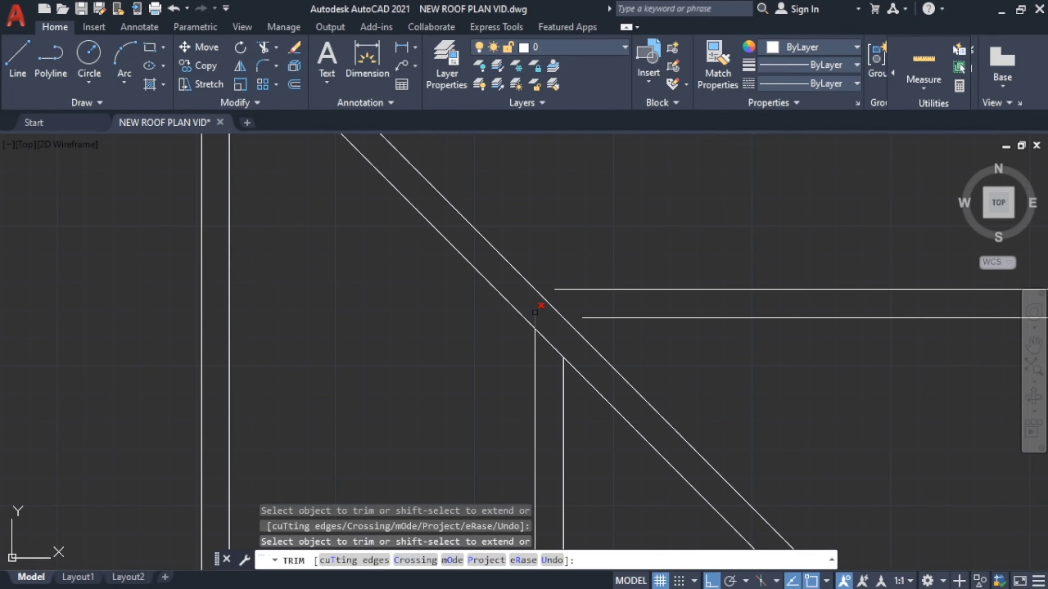
click(536, 317)
scroll(544, 322, down, 2)
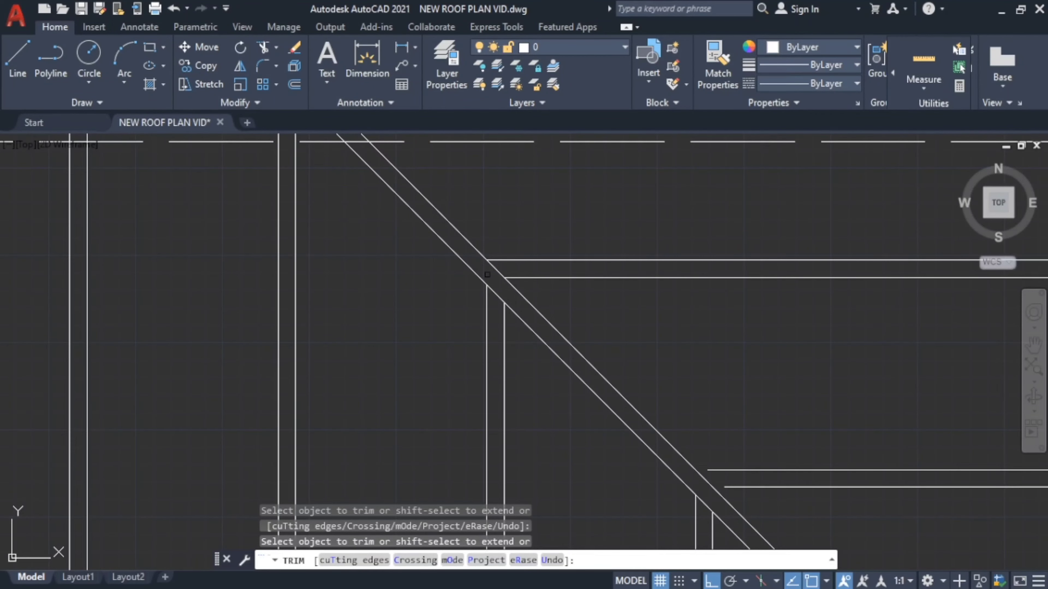
scroll(444, 311, up, 2)
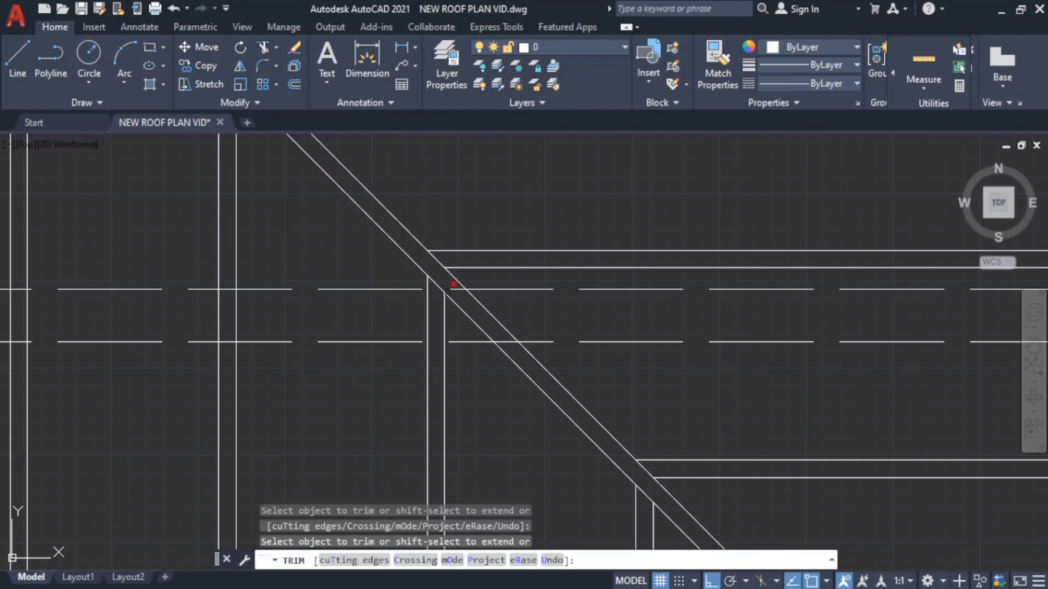
scroll(447, 291, up, 6)
scroll(412, 272, down, 5)
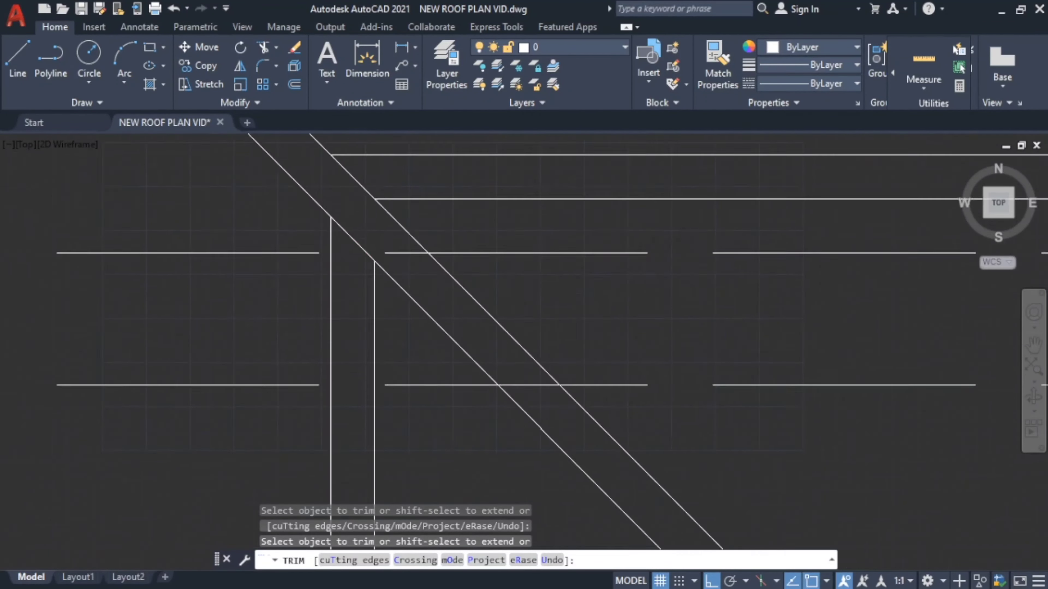
scroll(379, 257, up, 4)
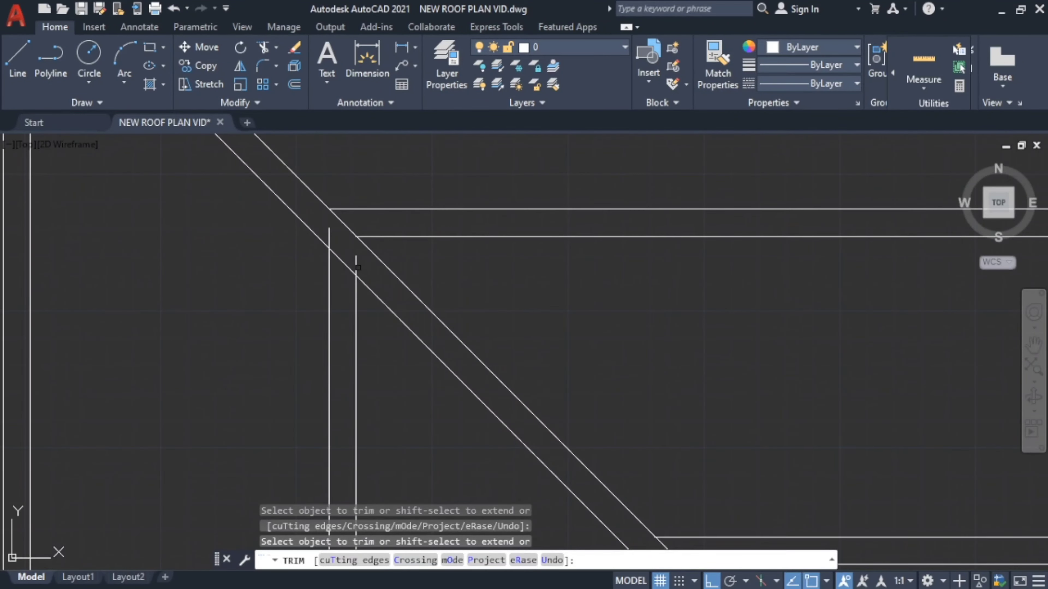
Fence-trim another overshooting rafter end, then trim the rafter stubs at the next hip intersection.
click(330, 239)
click(354, 236)
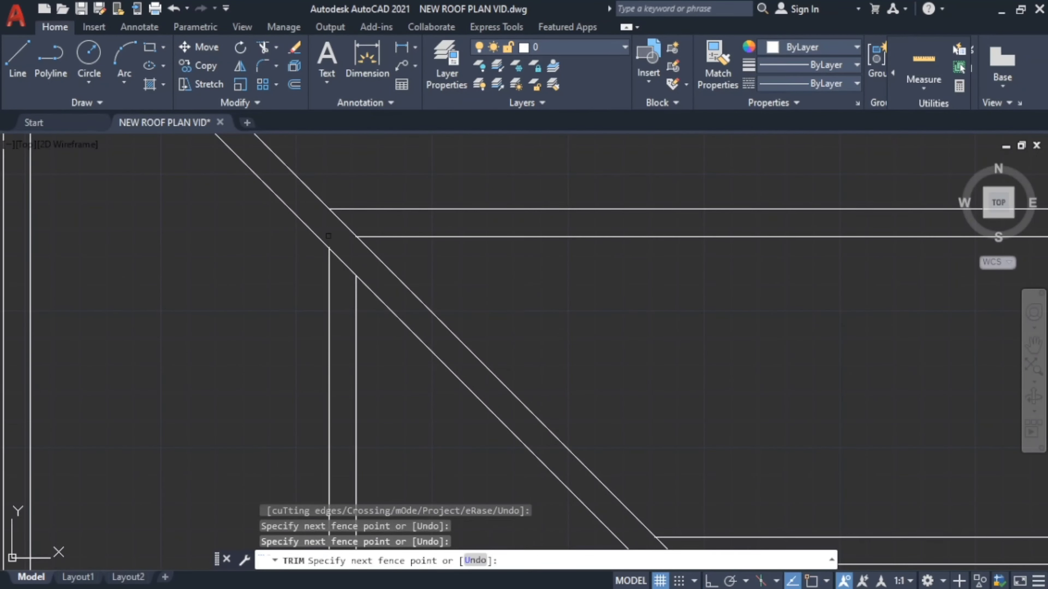
key(Return)
scroll(353, 248, down, 5)
middle_drag(330, 243, 383, 331)
scroll(383, 314, up, 4)
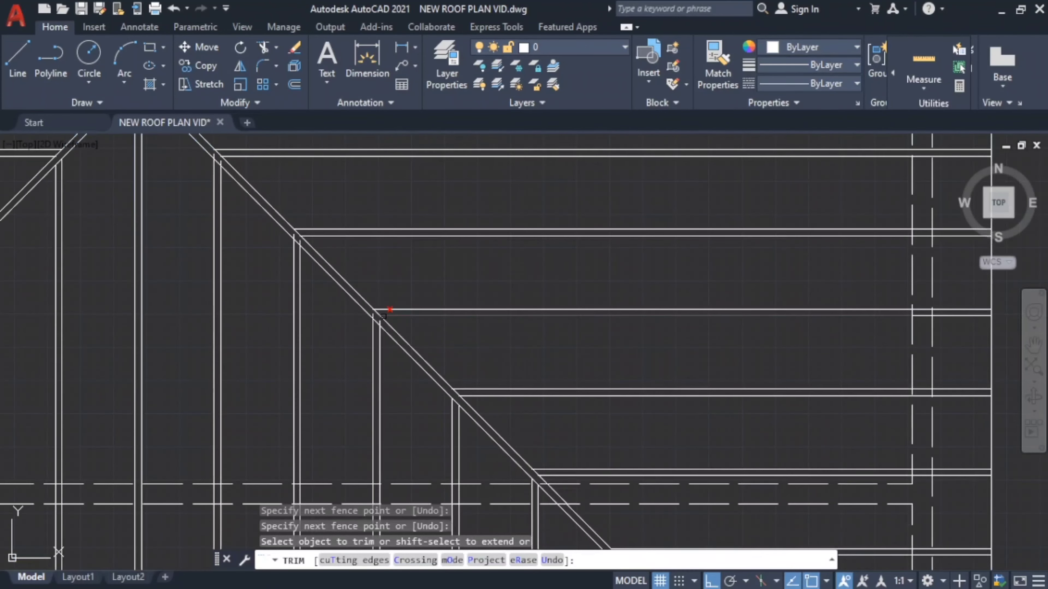
scroll(374, 326, up, 3)
click(370, 315)
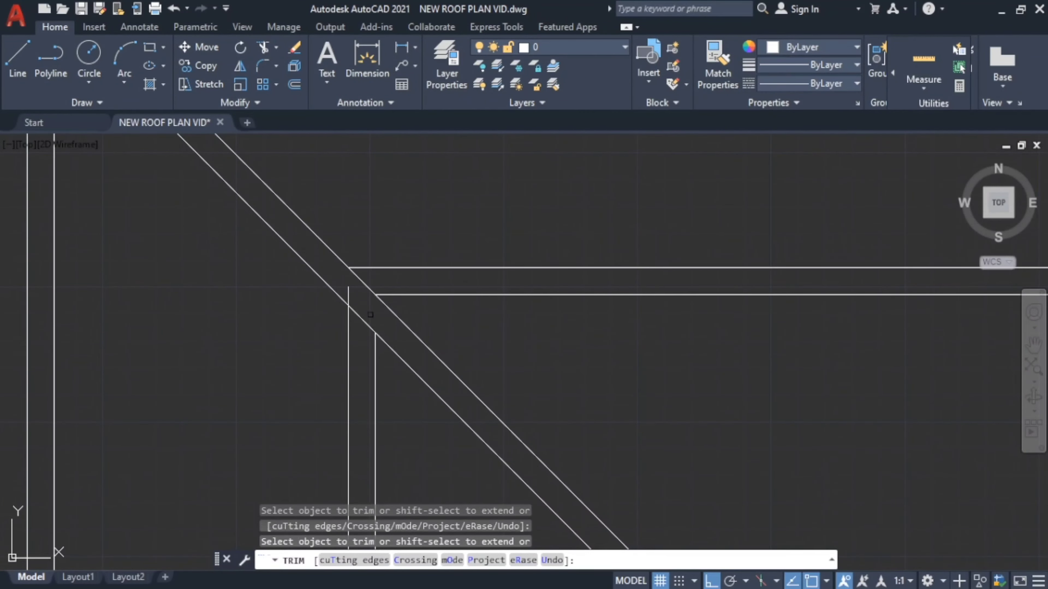
scroll(351, 293, down, 3)
scroll(330, 281, up, 3)
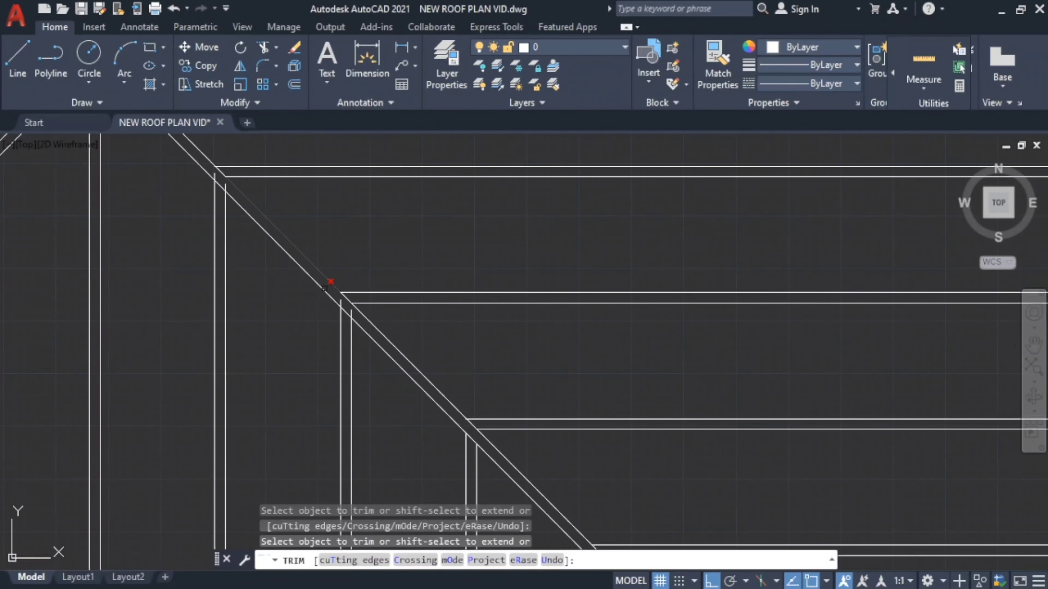
drag(357, 298, 357, 315)
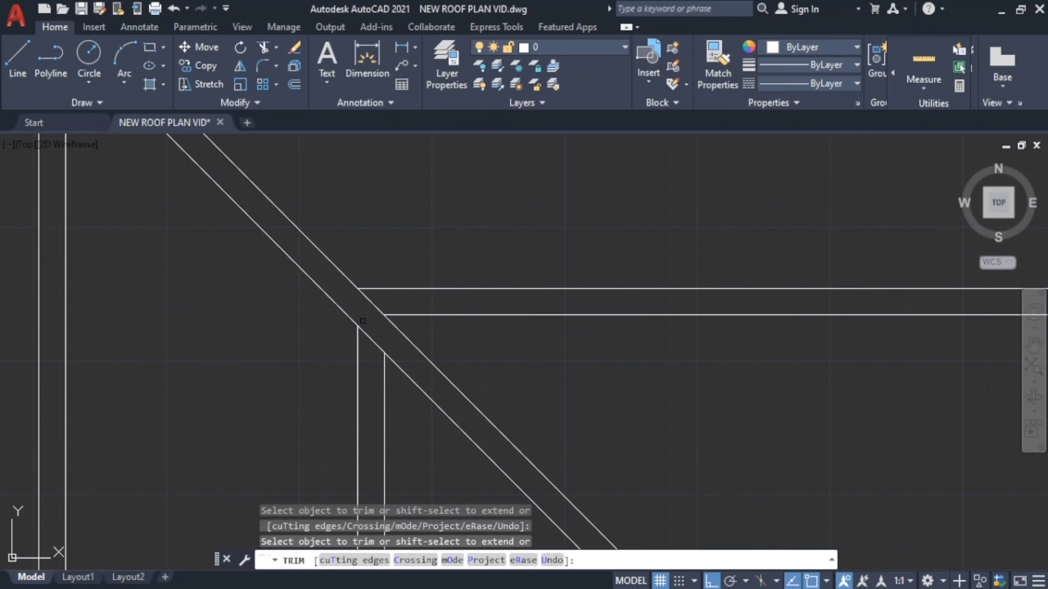
Check the remaining hip corners and exit TRIM.
scroll(363, 321, down, 3)
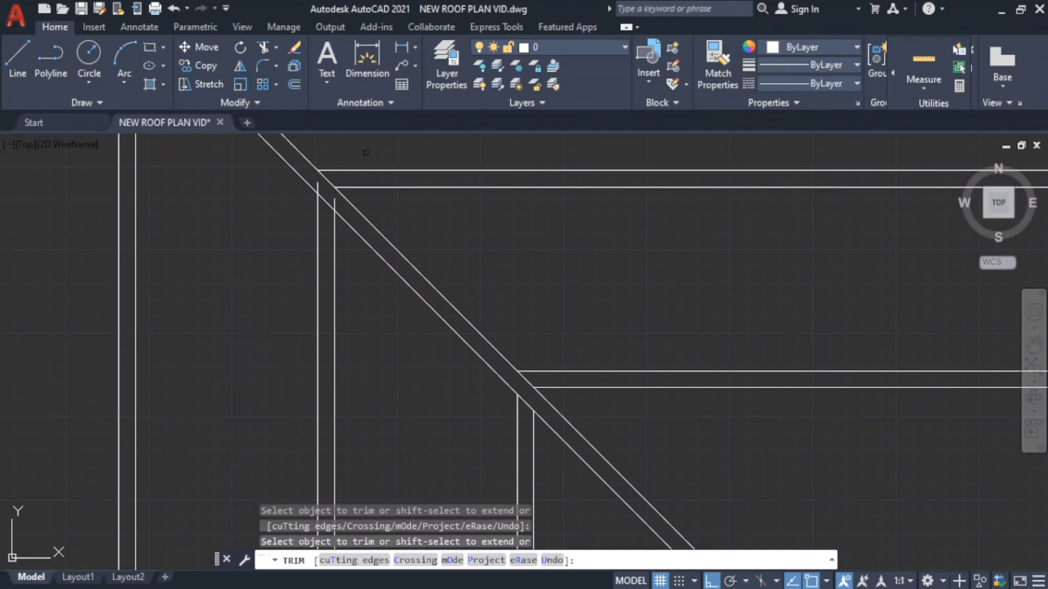
middle_drag(406, 185, 407, 260)
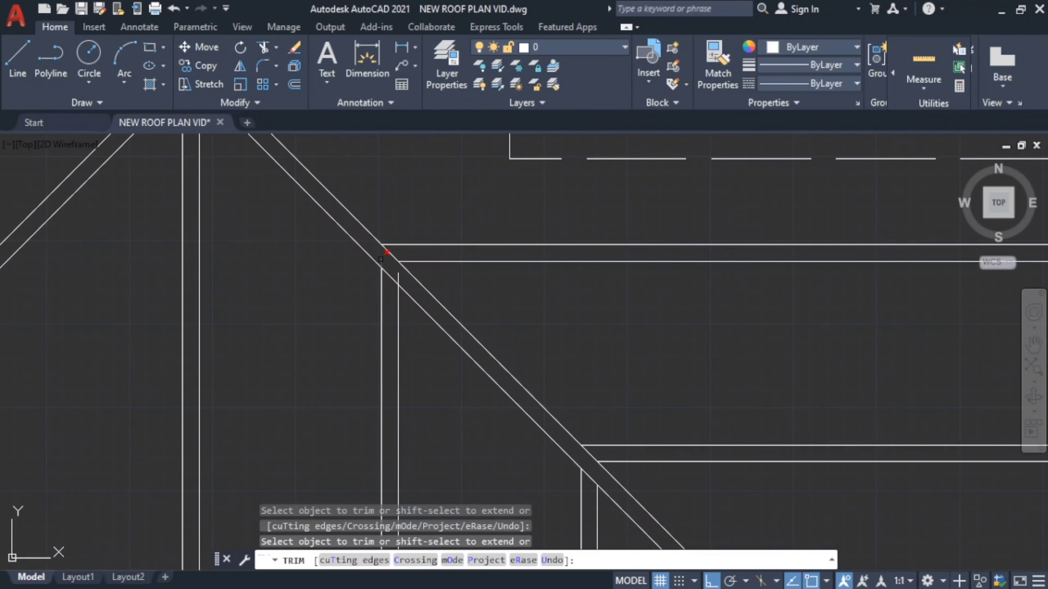
scroll(367, 235, down, 5)
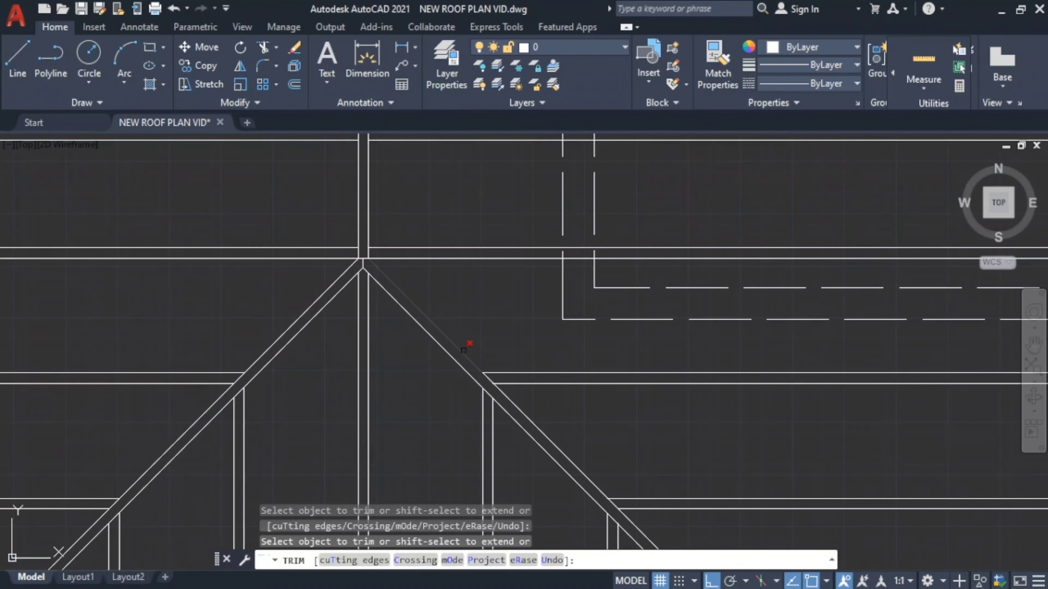
scroll(491, 421, up, 2)
middle_drag(491, 421, 433, 406)
scroll(433, 406, down, 3)
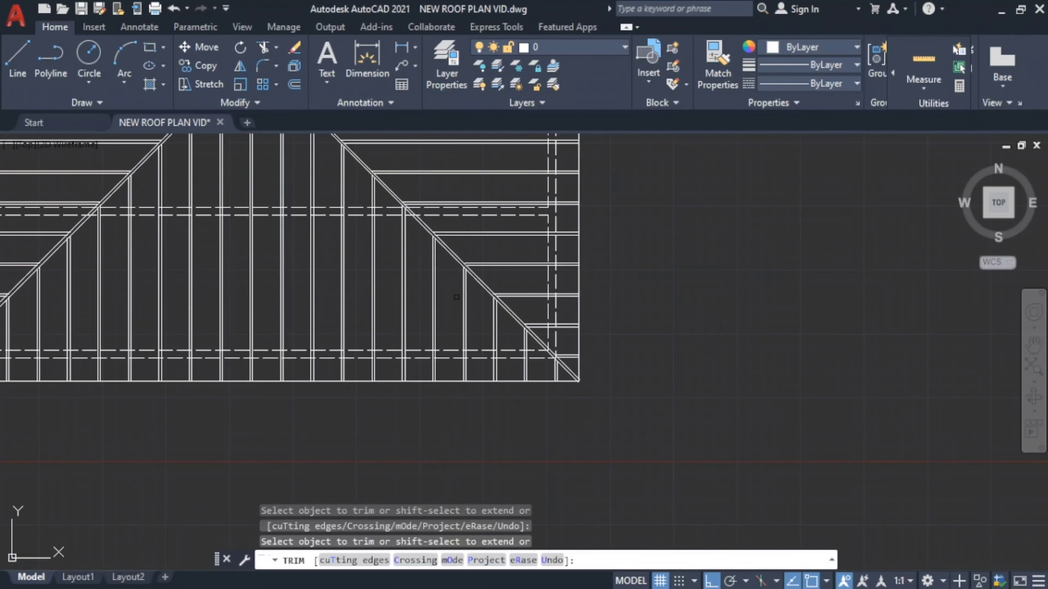
key(Escape)
scroll(531, 369, up, 6)
scroll(577, 396, down, 3)
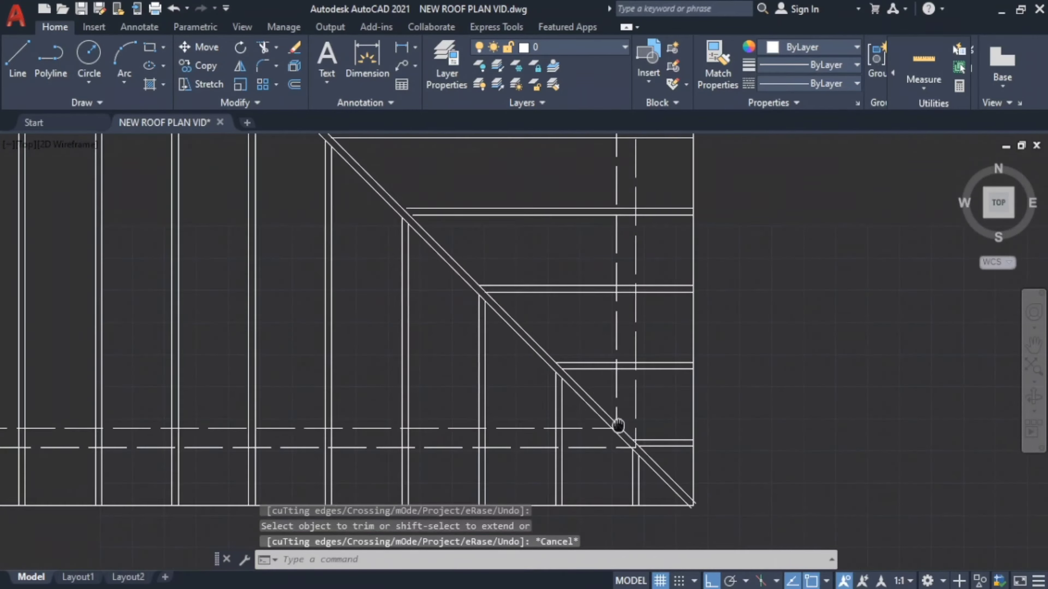
scroll(479, 273, up, 5)
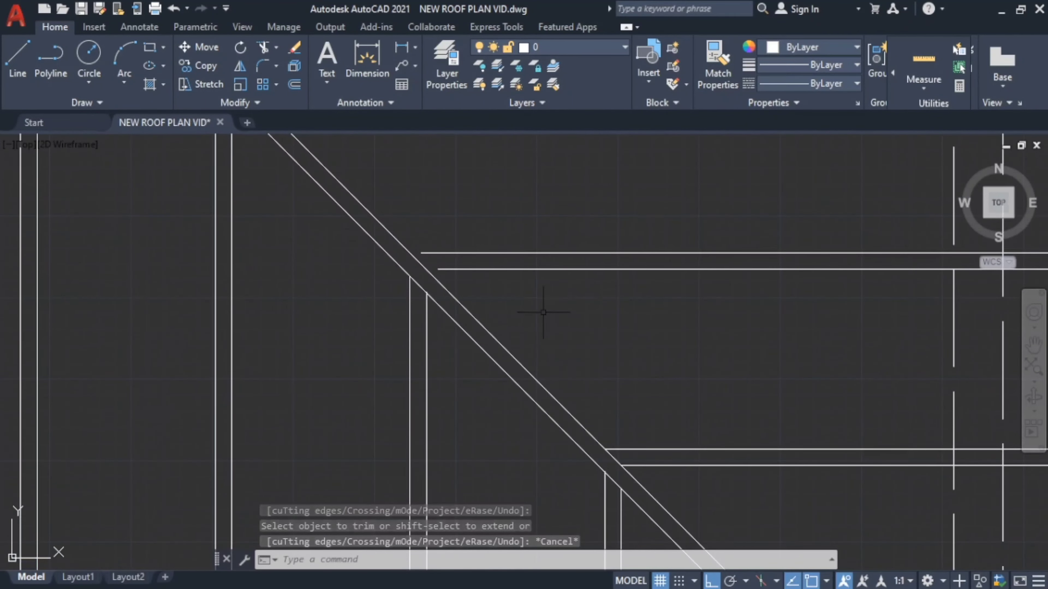
Start EXTEND with the ex alias and try extending a rafter line toward the hip.
text(ext)
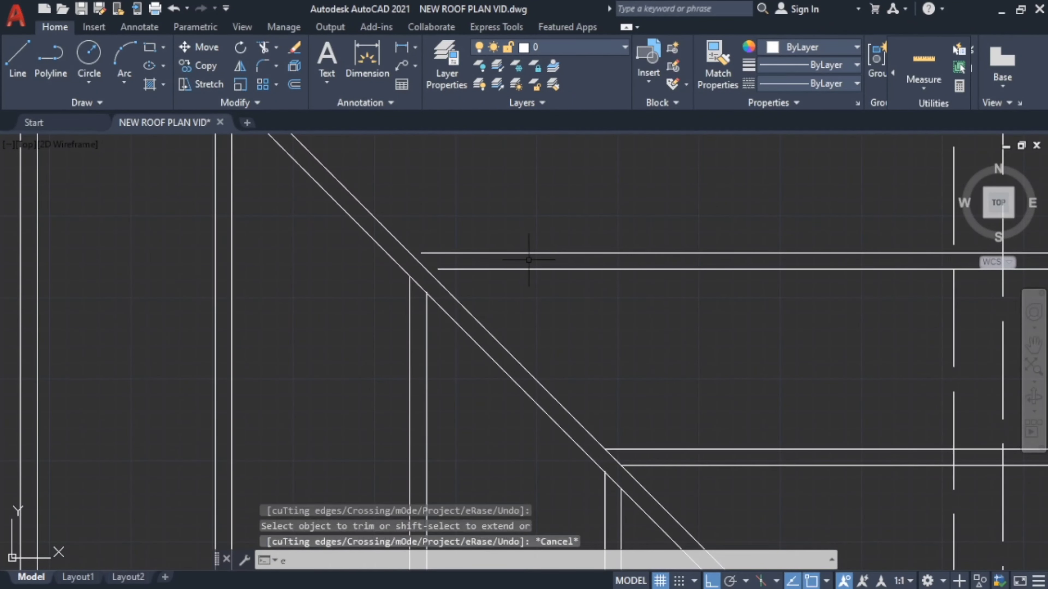
key(Escape)
key(Escape)
key(Escape)
text(e)
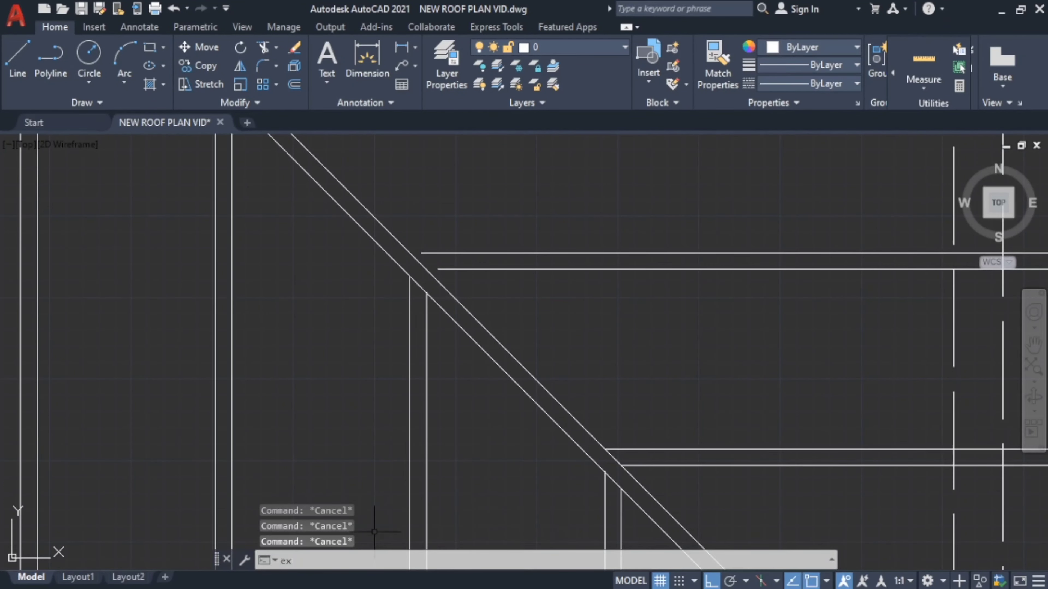
text(x)
click(334, 397)
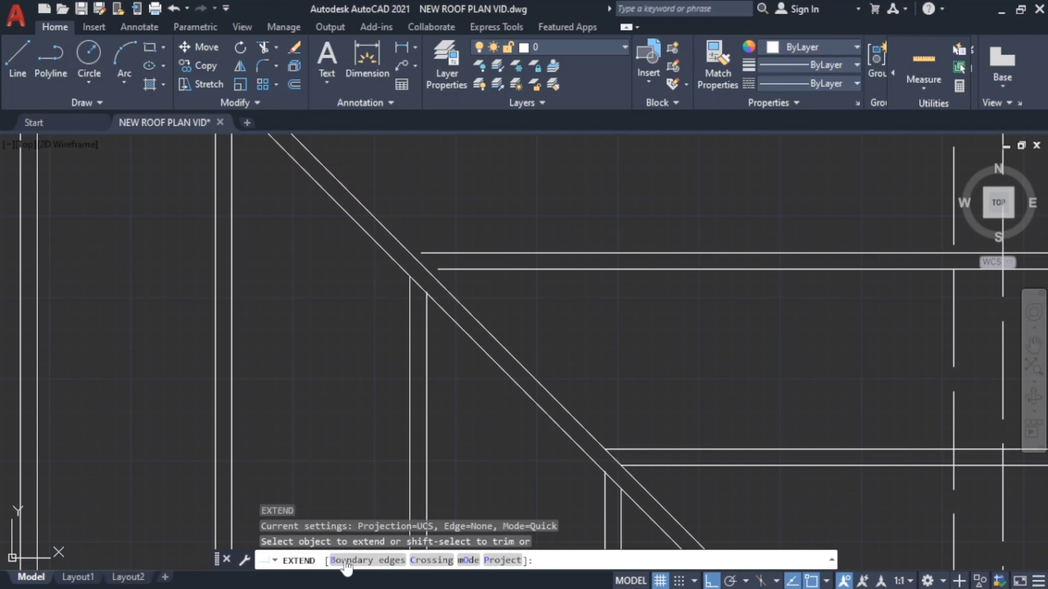
click(461, 310)
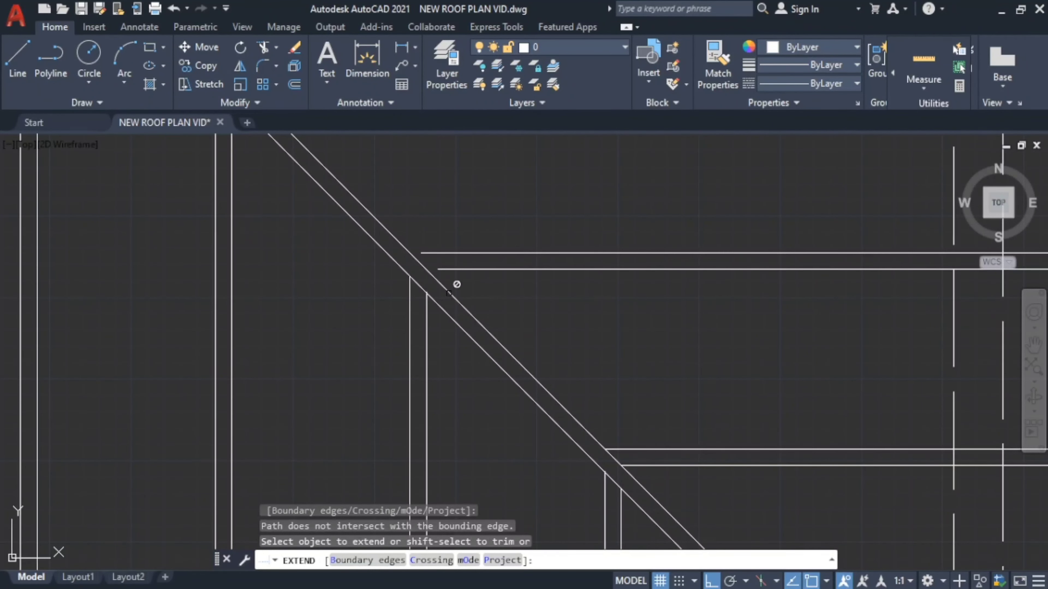
click(448, 291)
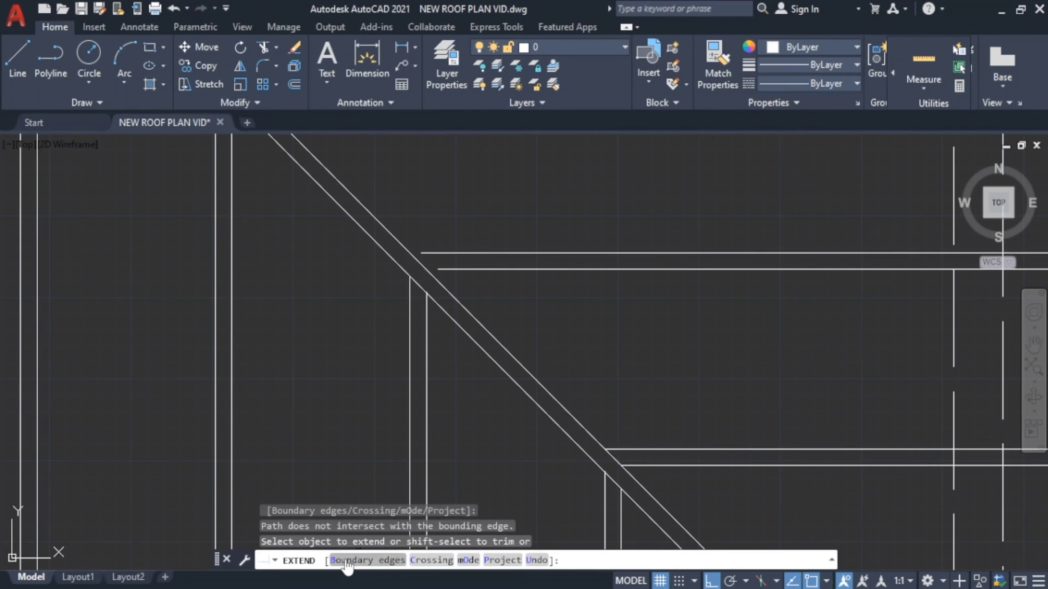
Use the diagonal hip line as the boundary edge and fence-extend the short rafters to it.
text(B)
key(Return)
click(460, 305)
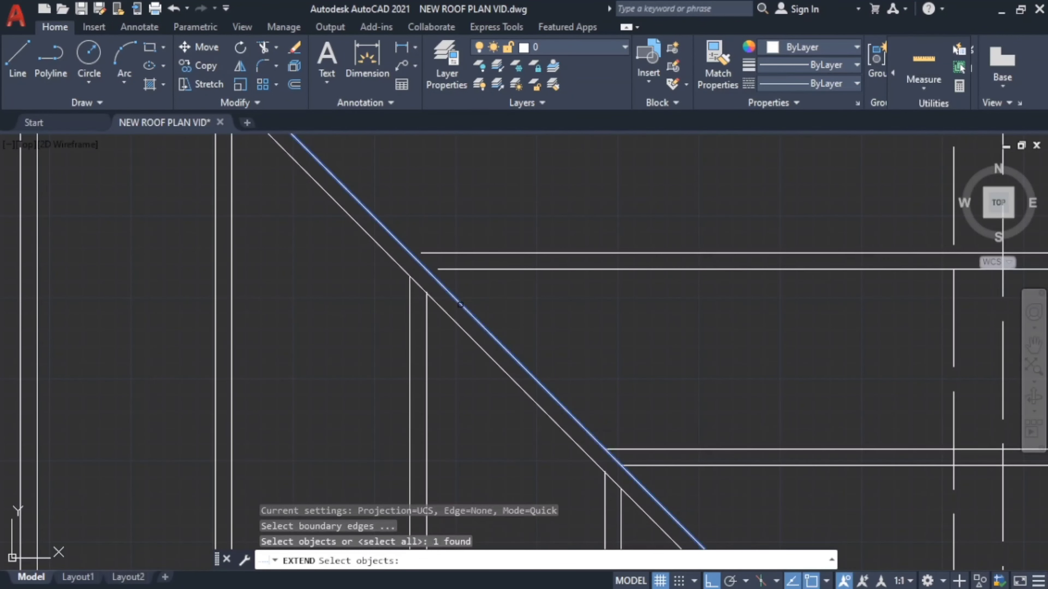
key(Return)
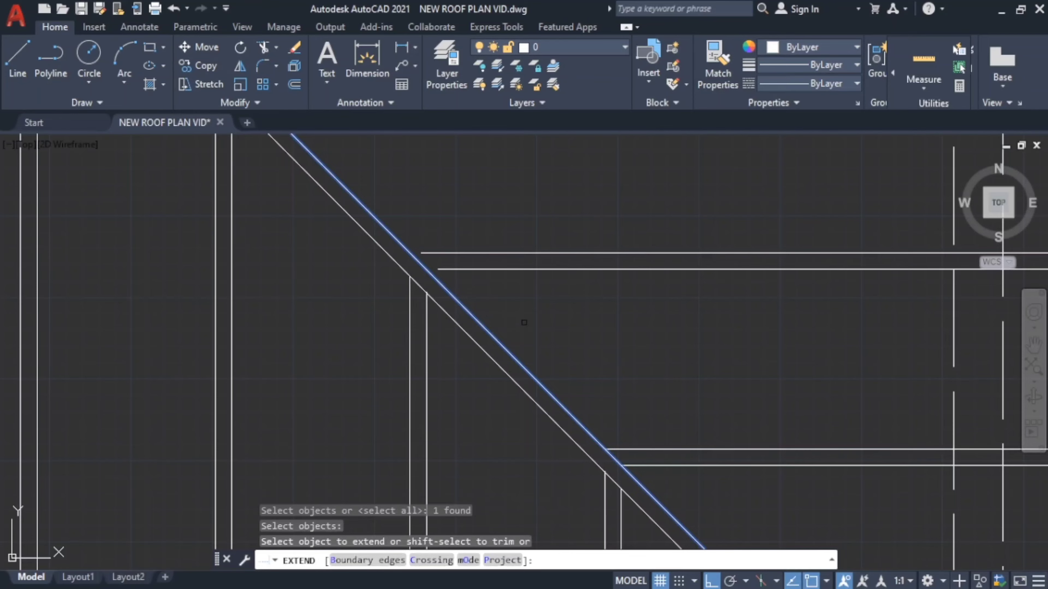
click(524, 322)
click(493, 219)
key(Return)
Restart EXTEND with the left diagonal hip as the boundary edge.
mouse_move(625, 487)
middle_down()
mouse_move(583, 456)
mouse_move(358, 419)
mouse_move(370, 339)
mouse_move(363, 175)
mouse_move(307, 376)
middle_up()
click(308, 376)
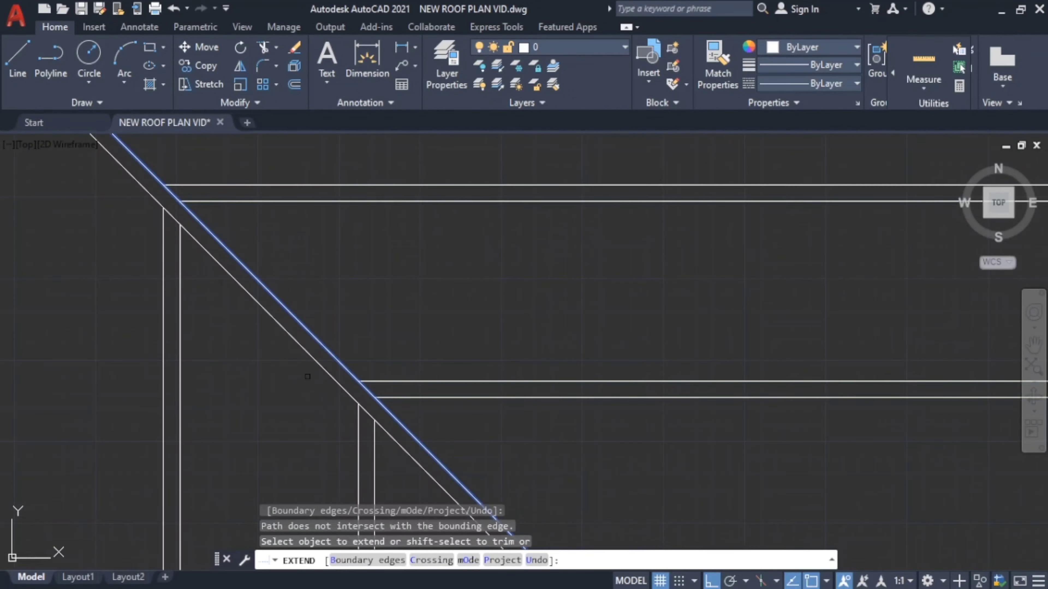
scroll(307, 376, down, 4)
mouse_move(297, 330)
middle_down()
mouse_move(277, 423)
mouse_move(499, 285)
middle_up()
key(Escape)
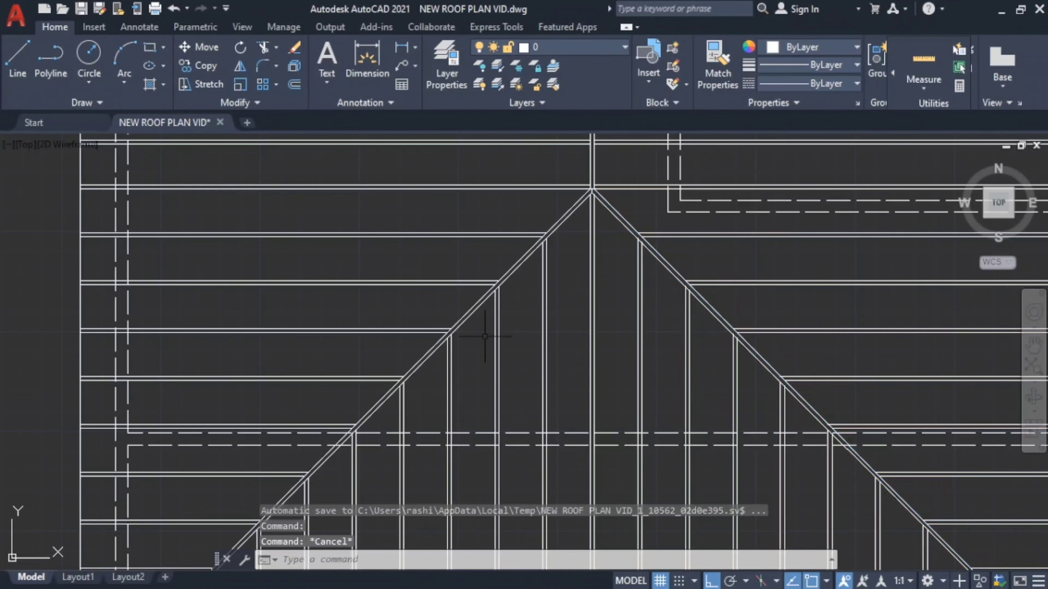
key(space)
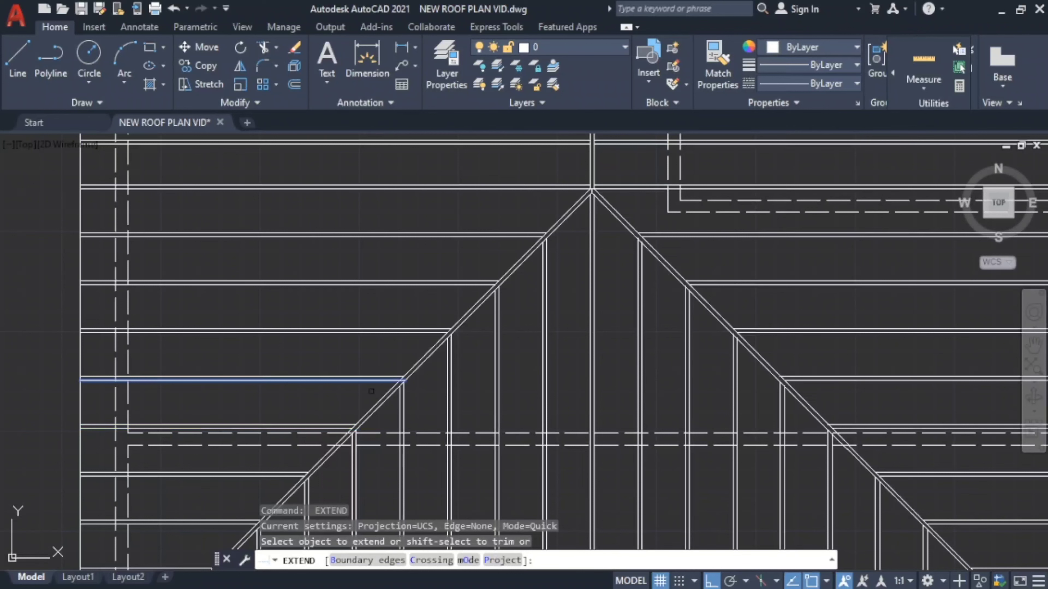
text(B)
key(Return)
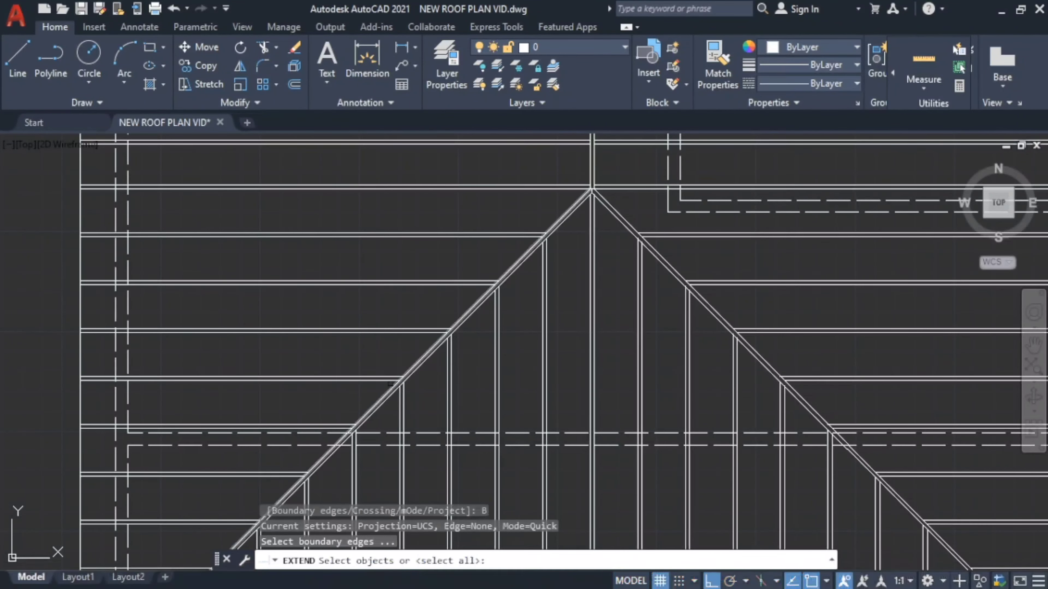
click(377, 401)
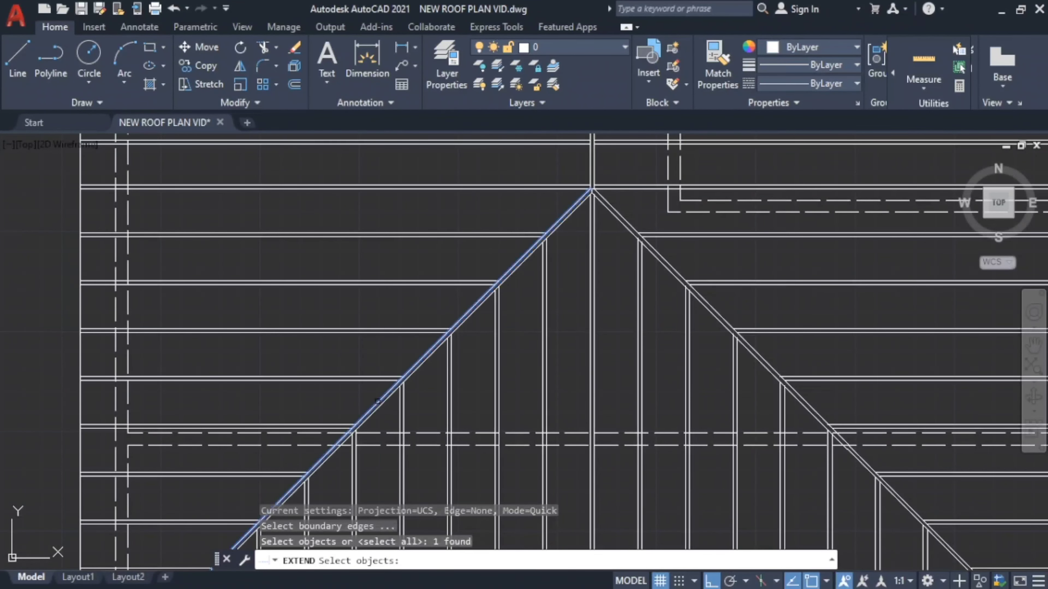
key(Return)
Extend the upper and lower rafter lines at the hip's lower end to the hip, then end EXTEND.
scroll(378, 401, up, 3)
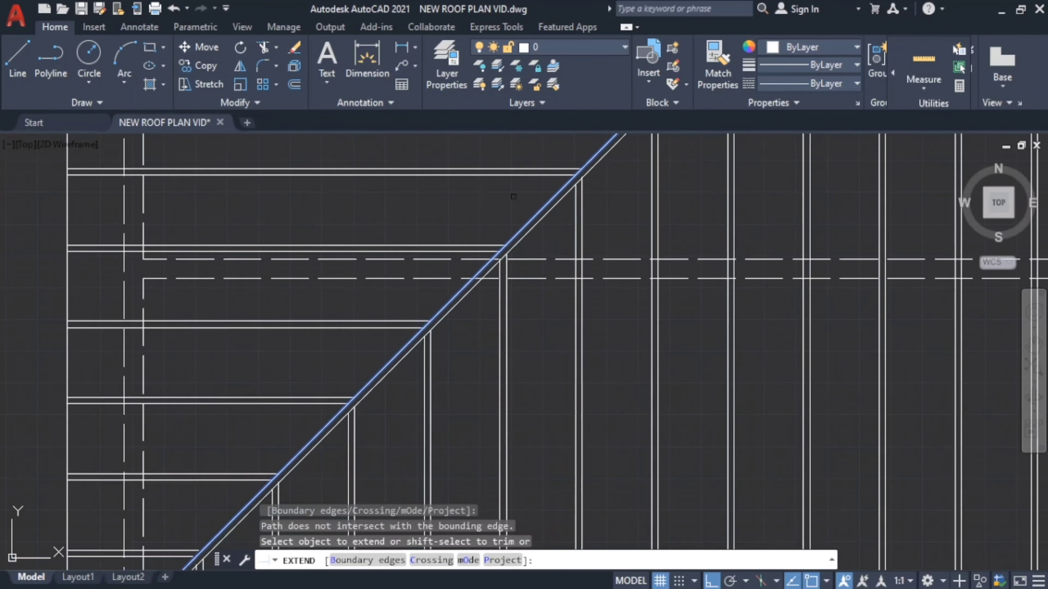
scroll(465, 272, up, 2)
middle_drag(327, 373, 439, 234)
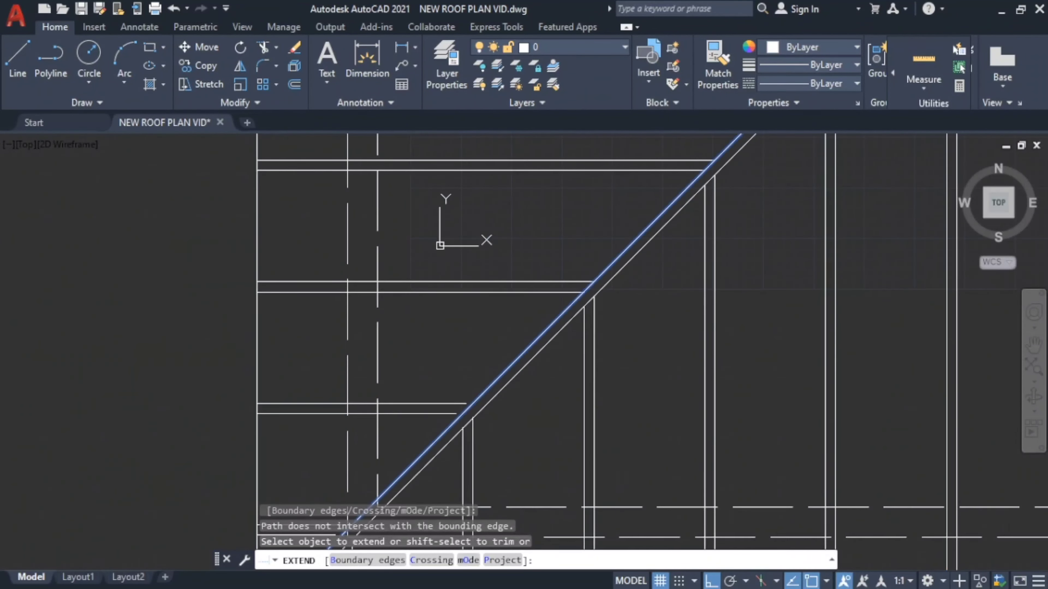
middle_drag(428, 374, 531, 198)
click(527, 197)
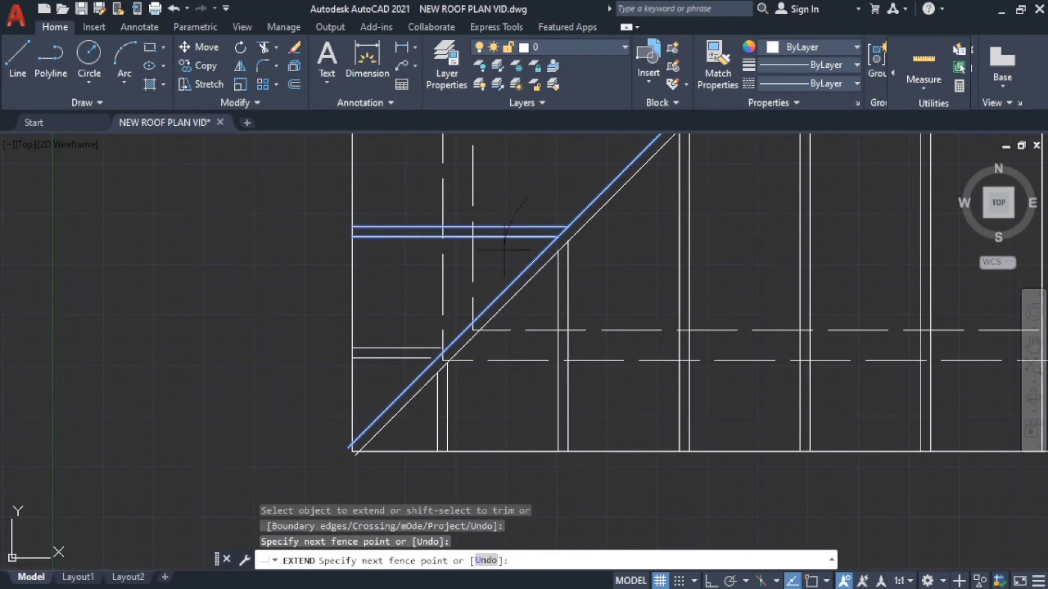
click(520, 253)
click(408, 337)
key(Return)
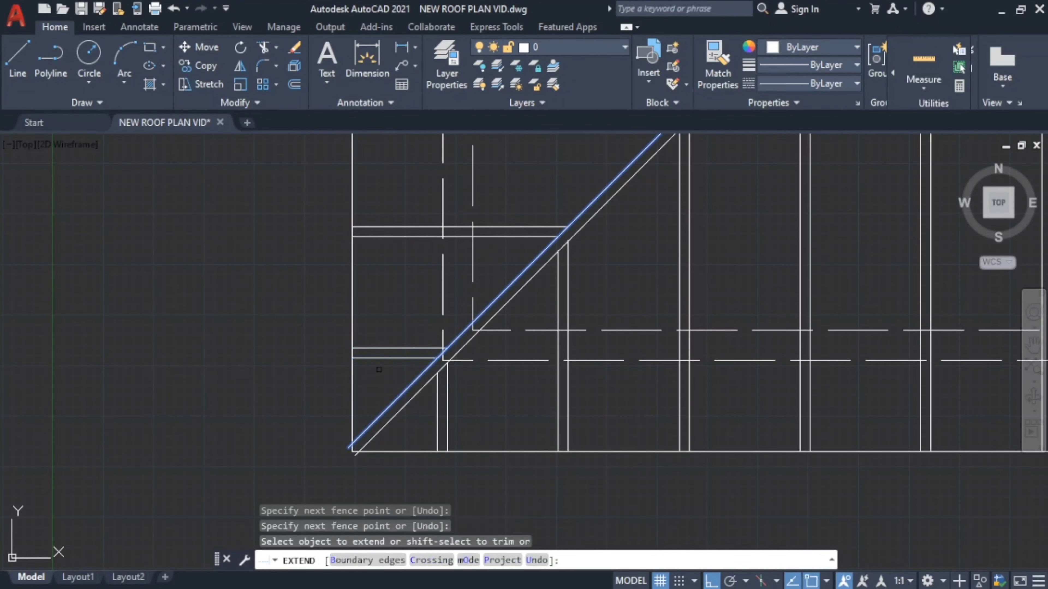
key(Escape)
key(Escape)
middle_drag(347, 427, 339, 313)
With TRIM, cut the lower and upper diagonal tails that run past the eave corner.
text(tr)
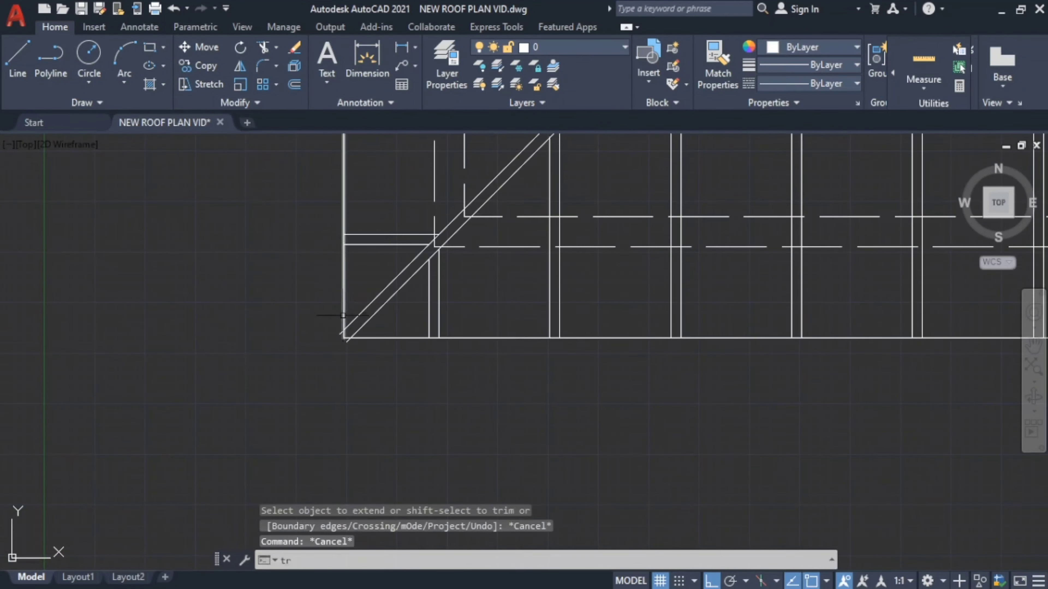
key(Return)
scroll(351, 342, up, 2)
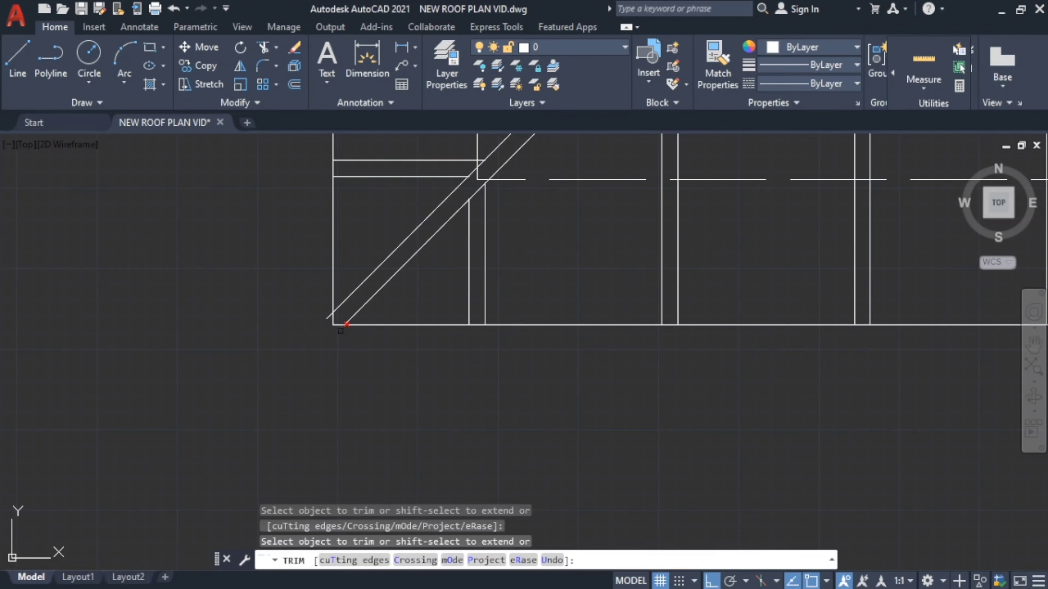
click(340, 329)
click(326, 315)
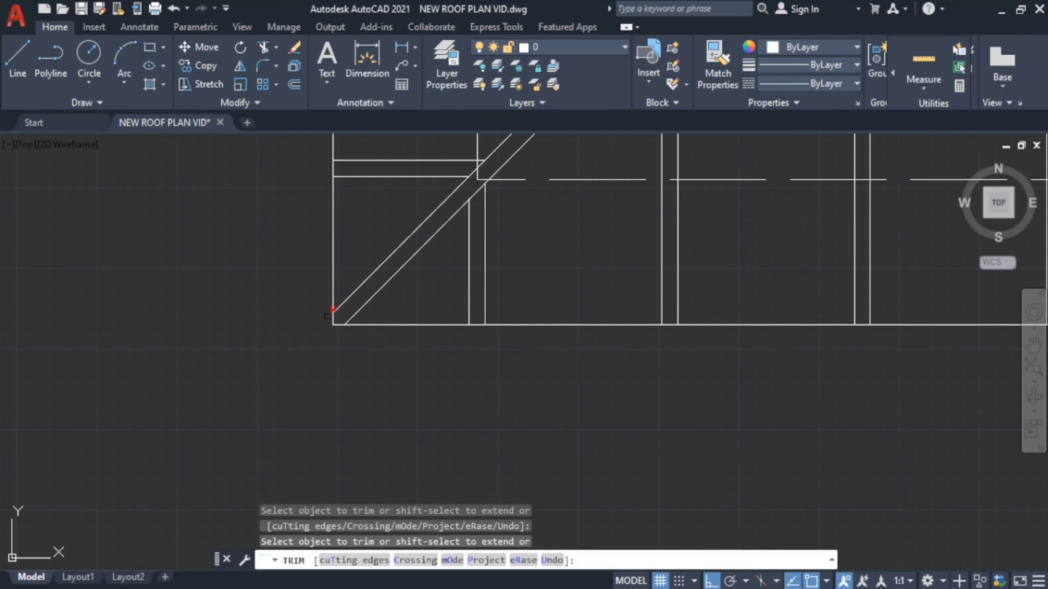
Fence-trim the hip line overshoot at the roof's left corner.
scroll(326, 317, down, 5)
scroll(268, 371, up, 5)
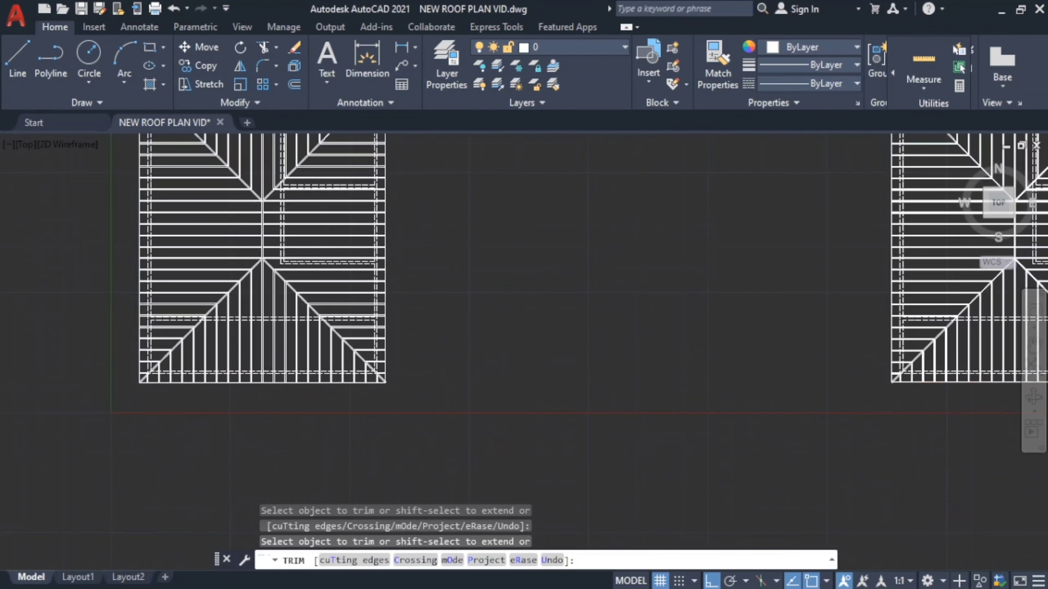
scroll(303, 425, up, 2)
scroll(355, 396, up, 2)
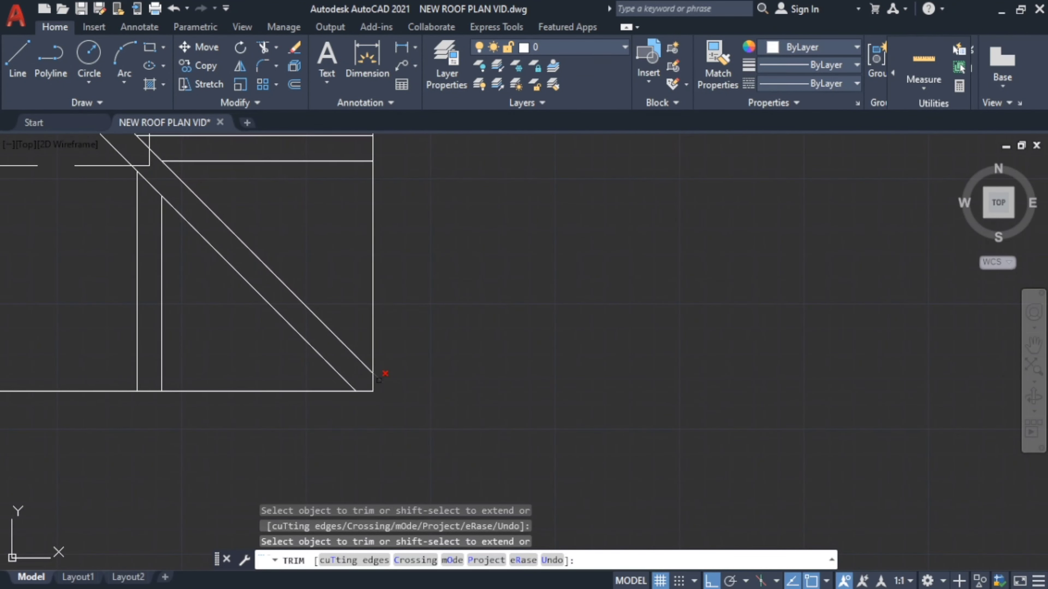
scroll(406, 317, down, 2)
scroll(406, 317, down, 3)
scroll(82, 371, up, 4)
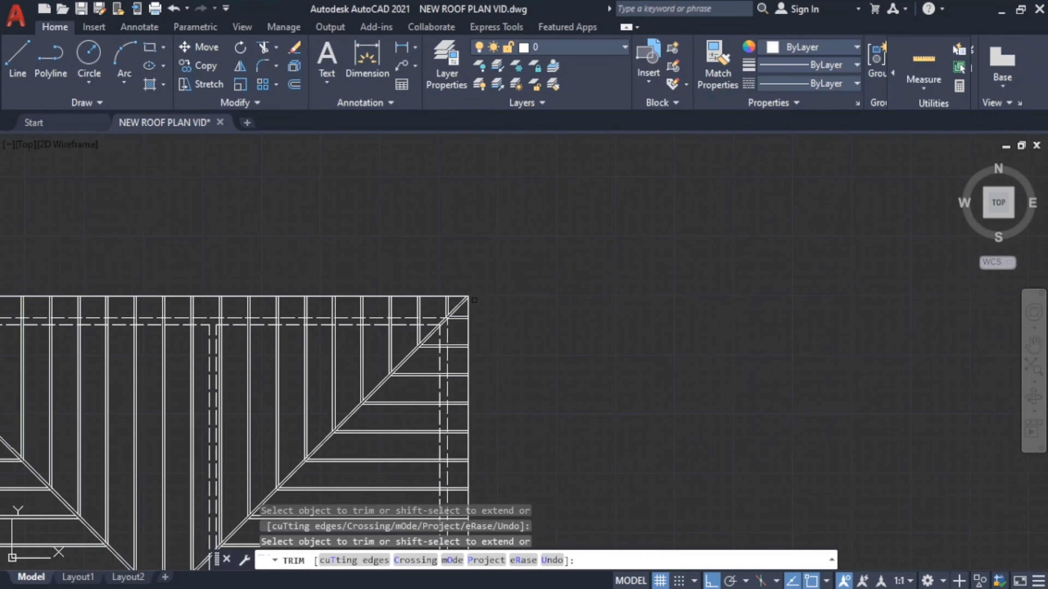
middle_drag(1, 421, 503, 339)
scroll(434, 311, up, 3)
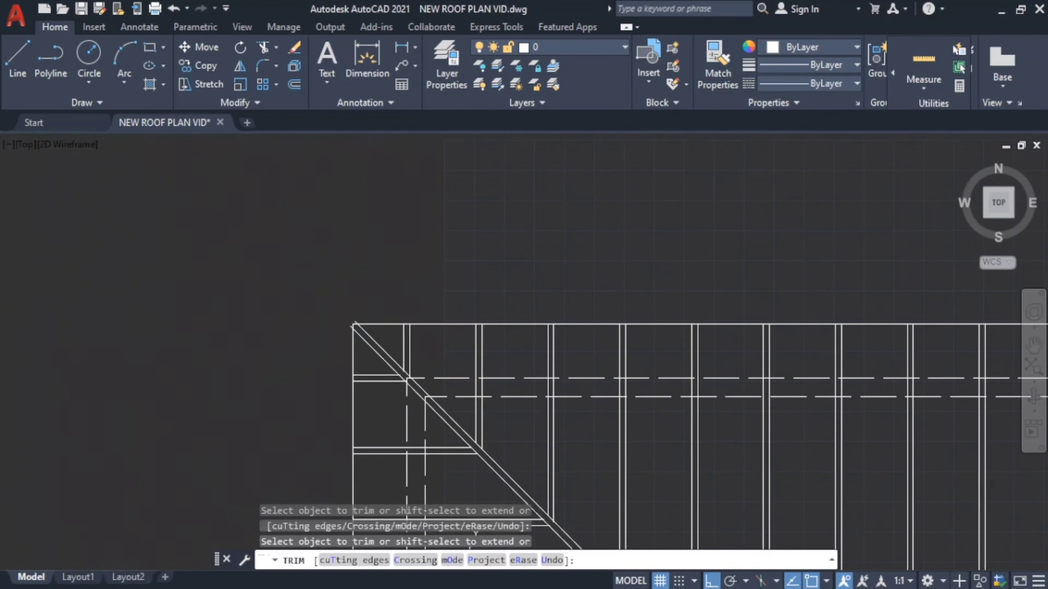
scroll(435, 311, up, 2)
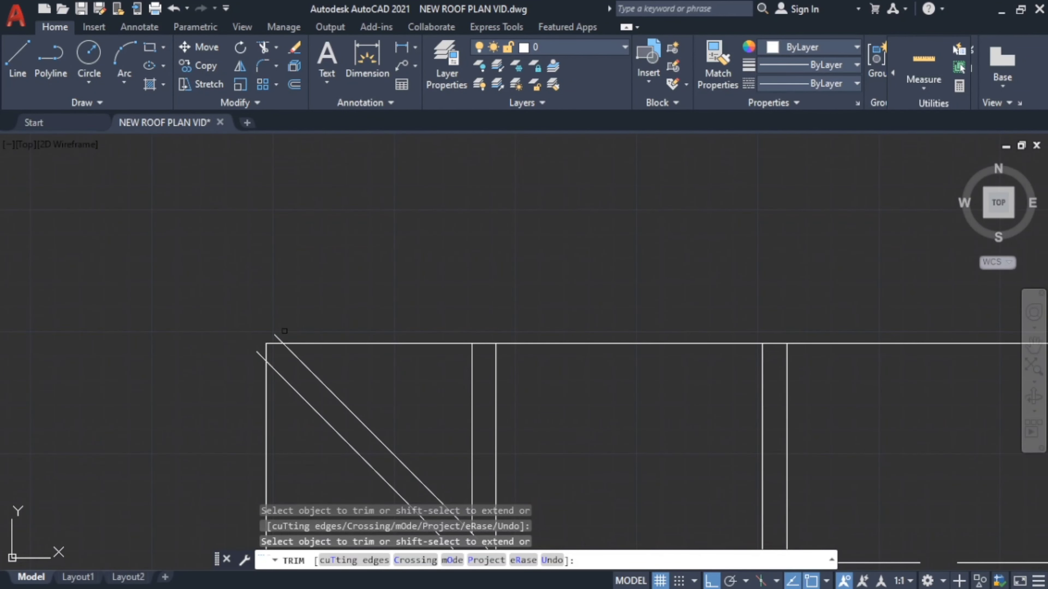
drag(252, 357, 259, 353)
Turn on Ortho (F8) and Object Snap (F3), end TRIM, and centre the left roof plan.
key(F8)
key(F3)
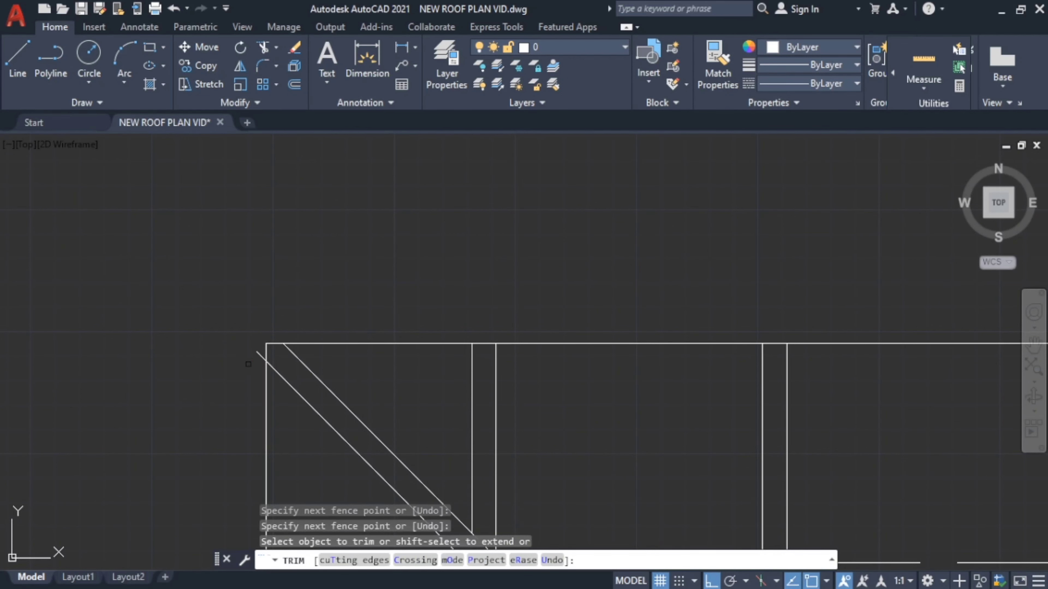
scroll(429, 335, down, 4)
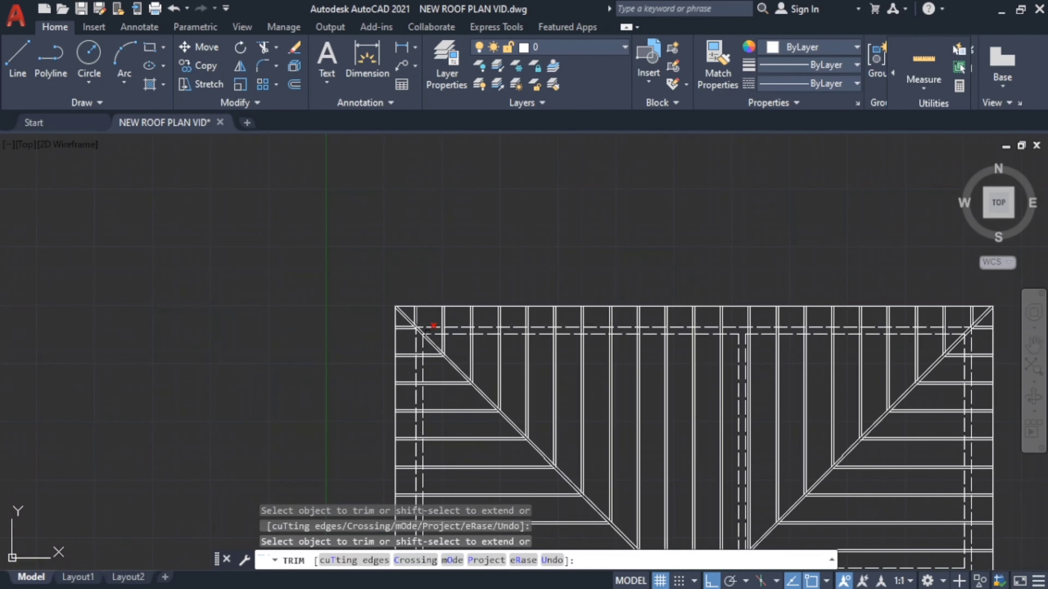
key(Escape)
scroll(429, 334, down, 5)
scroll(412, 421, up, 4)
scroll(433, 427, down, 2)
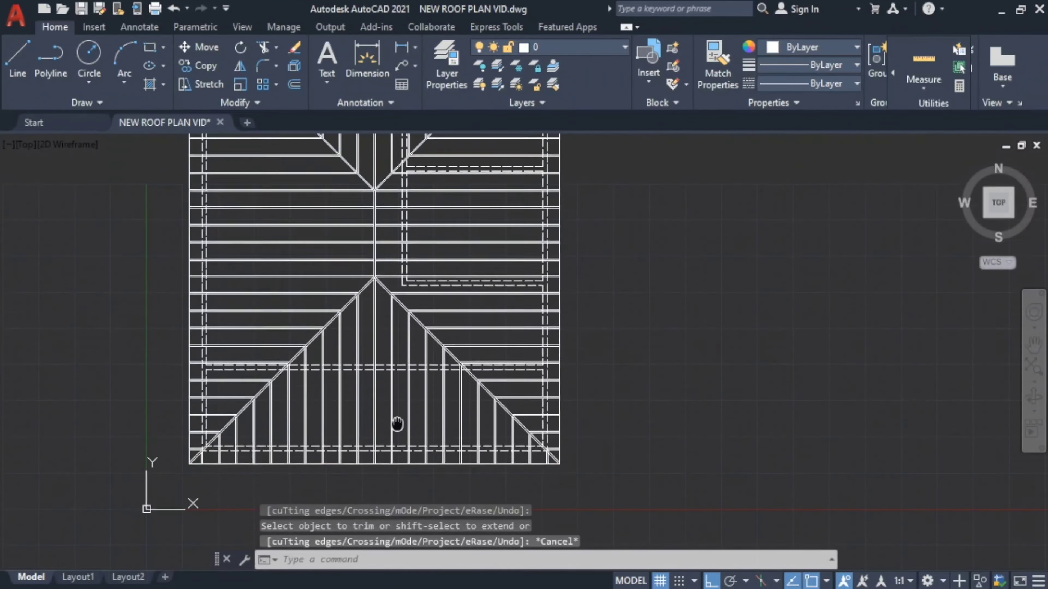
middle_drag(433, 428, 422, 444)
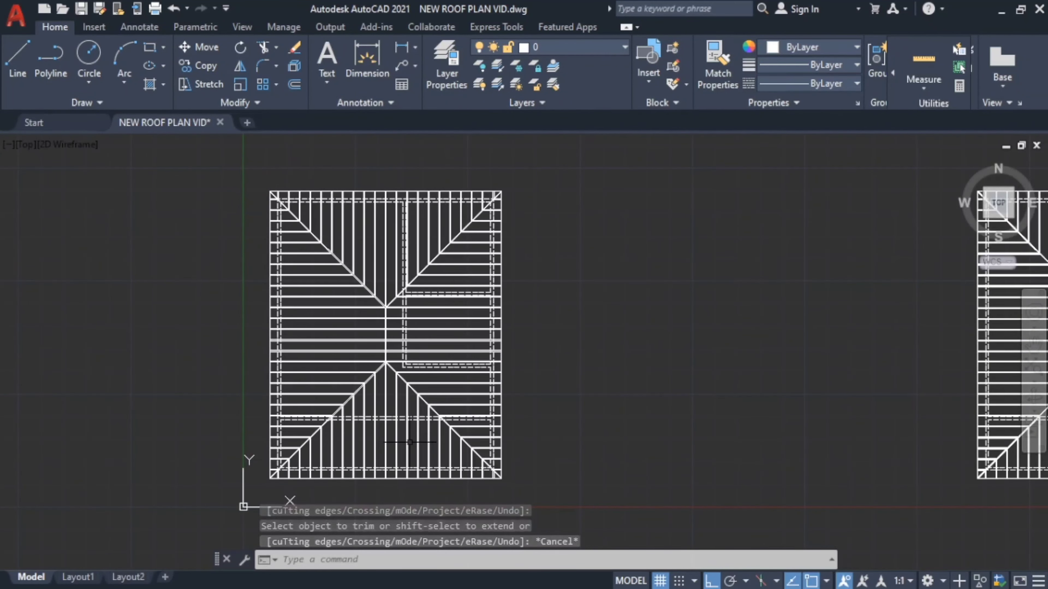